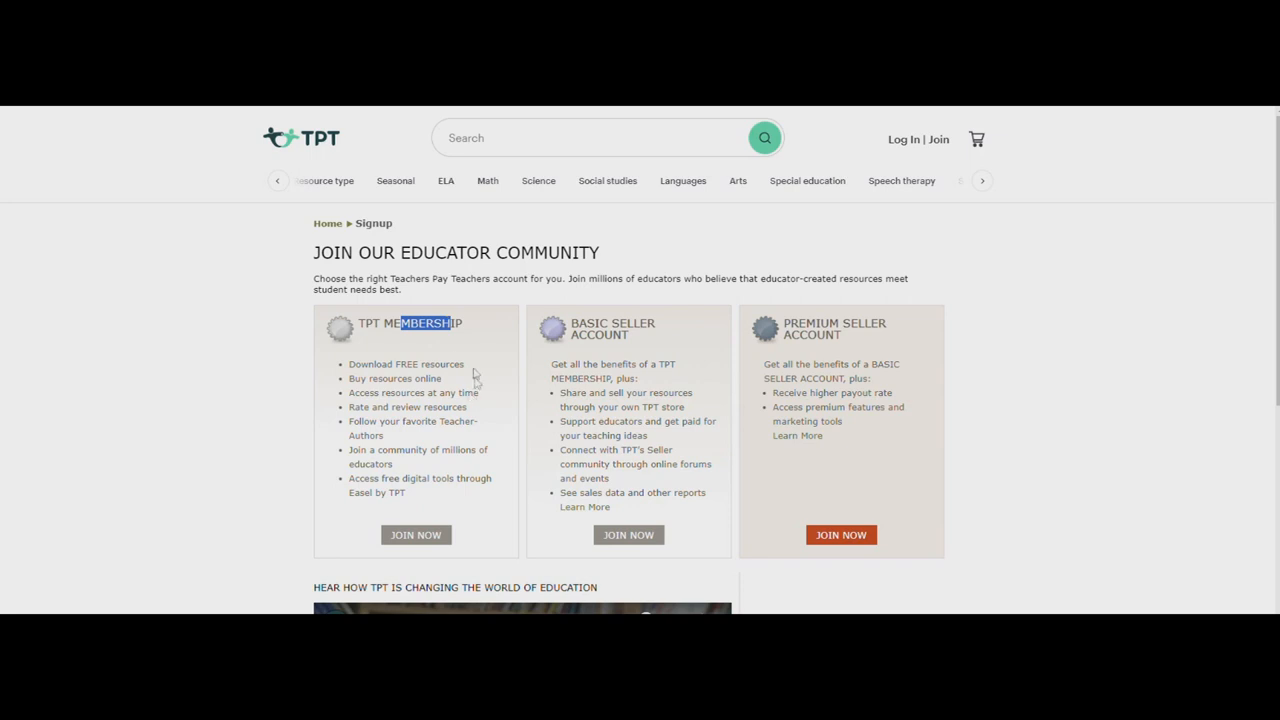
Review the TPT membership options, then open the Basic Seller account sign-up and check its one-time registration fee
{"action": "left_click_drag", "start_coordinate": [358, 325], "coordinate": [455, 328]}
{"action": "mouse_move", "coordinate": [388, 365]}
{"action": "left_mouse_down"}
{"action": "mouse_move", "coordinate": [450, 367]}
{"action": "mouse_move", "coordinate": [395, 366]}
{"action": "left_mouse_up"}
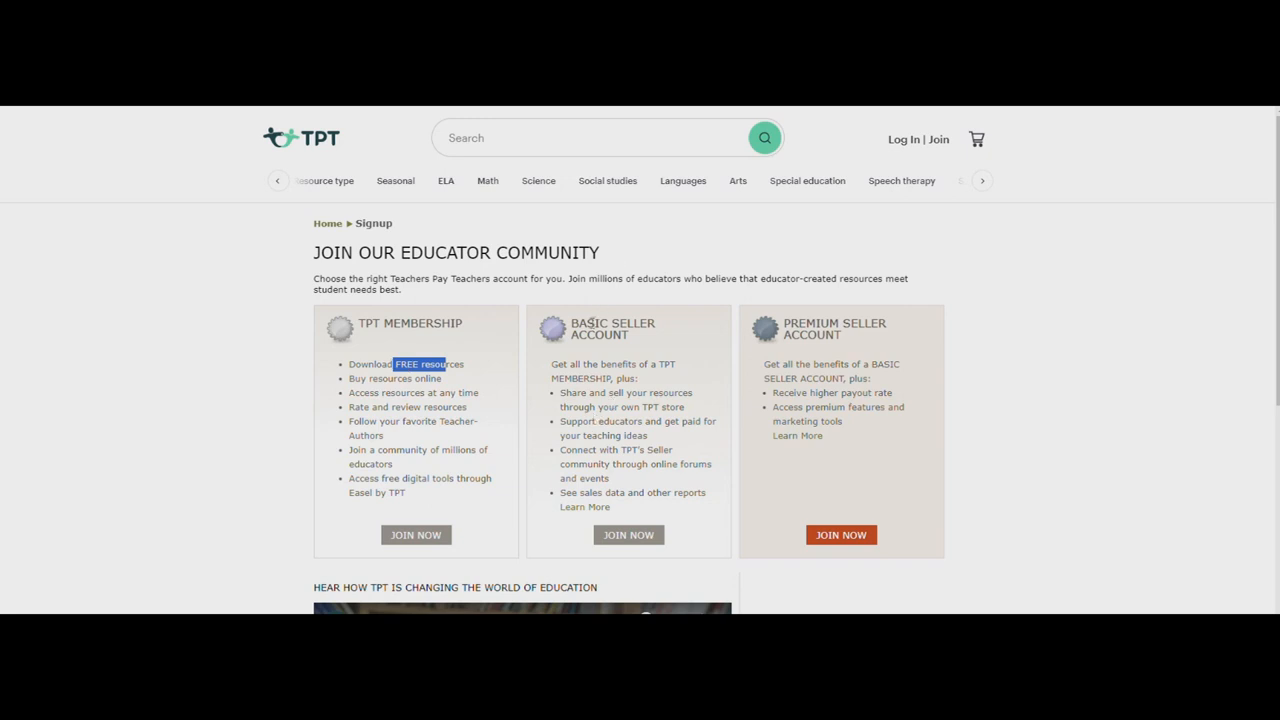
{"action": "left_click_drag", "start_coordinate": [570, 327], "coordinate": [646, 350]}
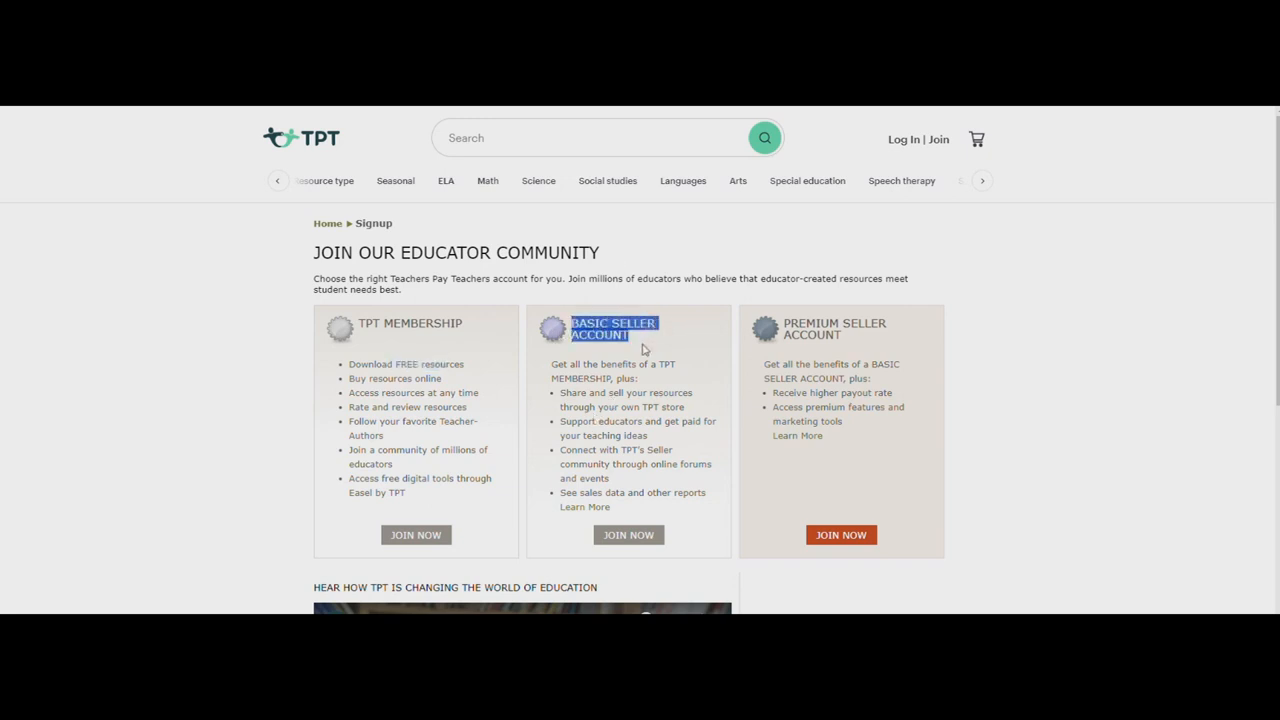
{"action": "left_click", "coordinate": [636, 542]}
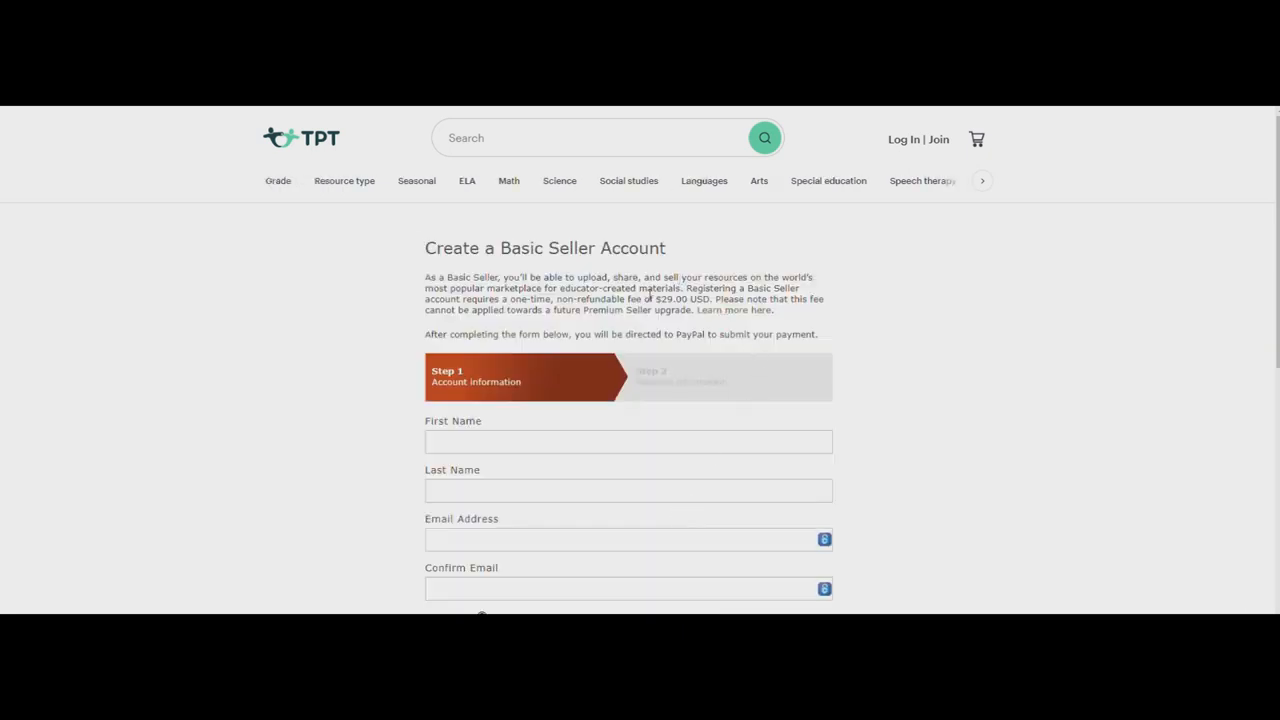
{"action": "left_click_drag", "start_coordinate": [654, 298], "coordinate": [708, 299]}
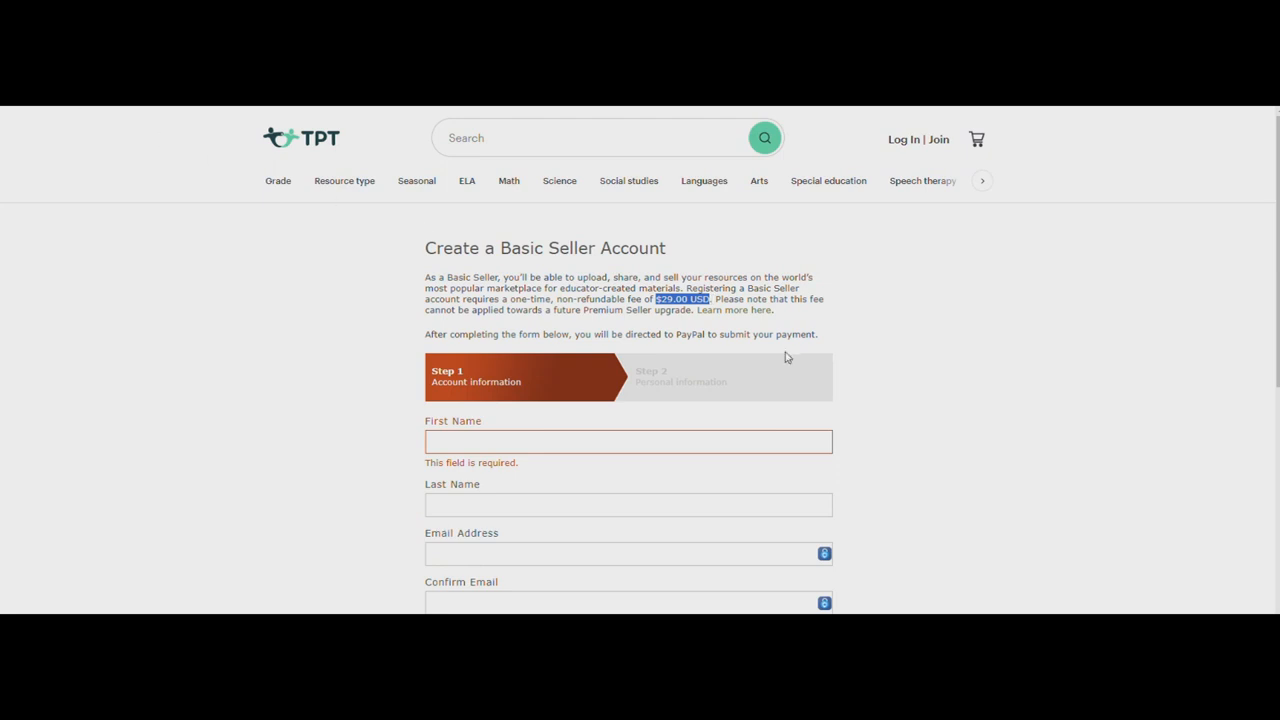
Return to the account options and open the Premium Seller sign-up to check its annual subscription price
{"action": "key", "text": "alt+Left"}
{"action": "left_click", "coordinate": [841, 534]}
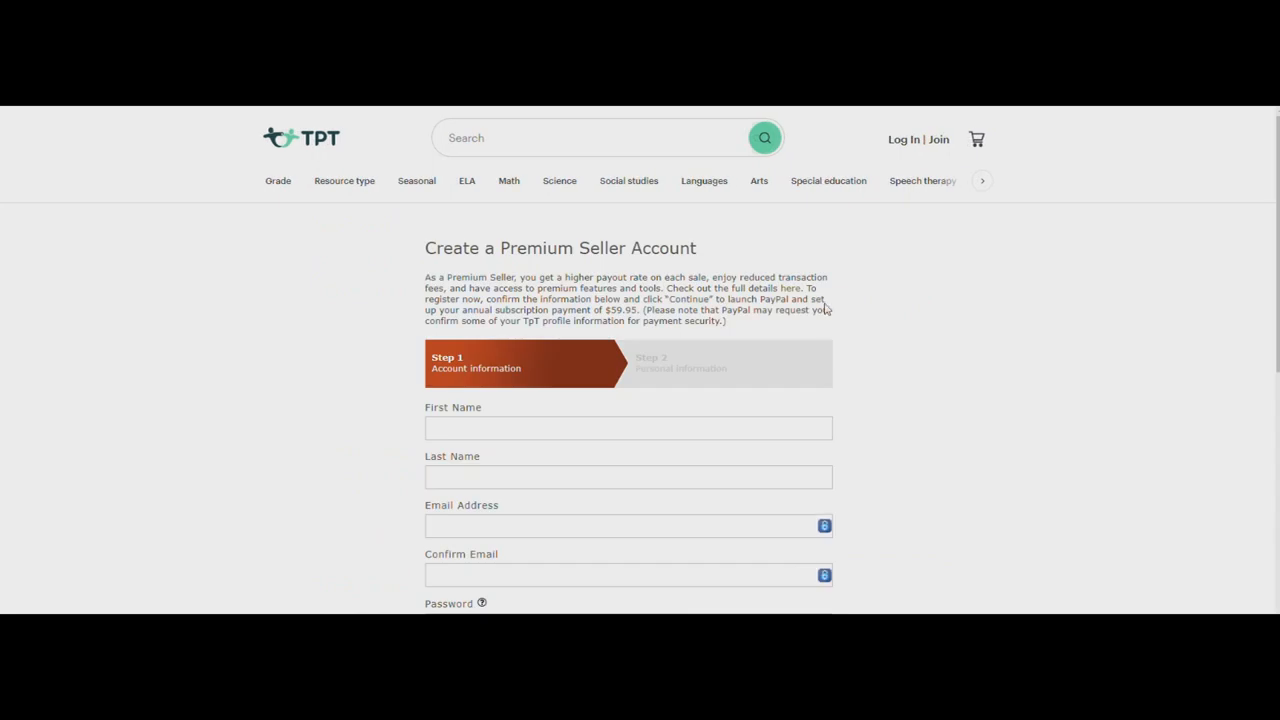
{"action": "left_click_drag", "start_coordinate": [606, 310], "coordinate": [636, 315]}
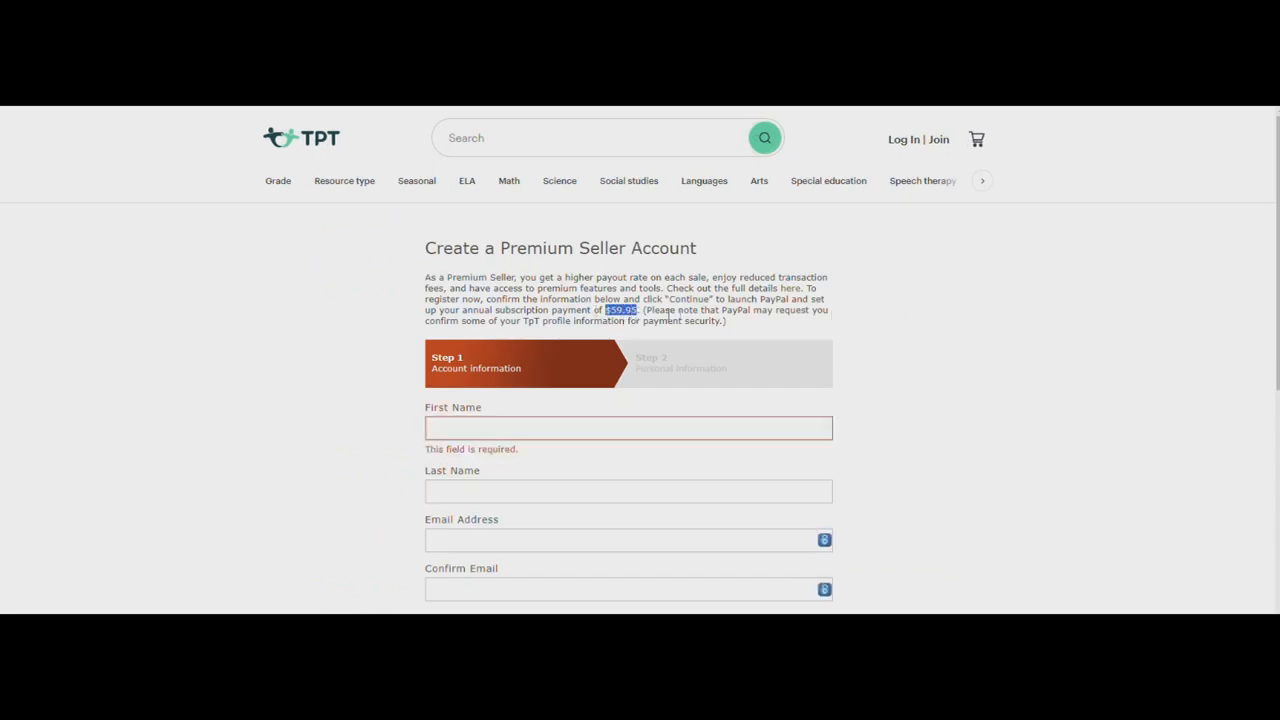
{"action": "scroll", "coordinate": [726, 311], "scroll_direction": "down", "scroll_amount": 1}
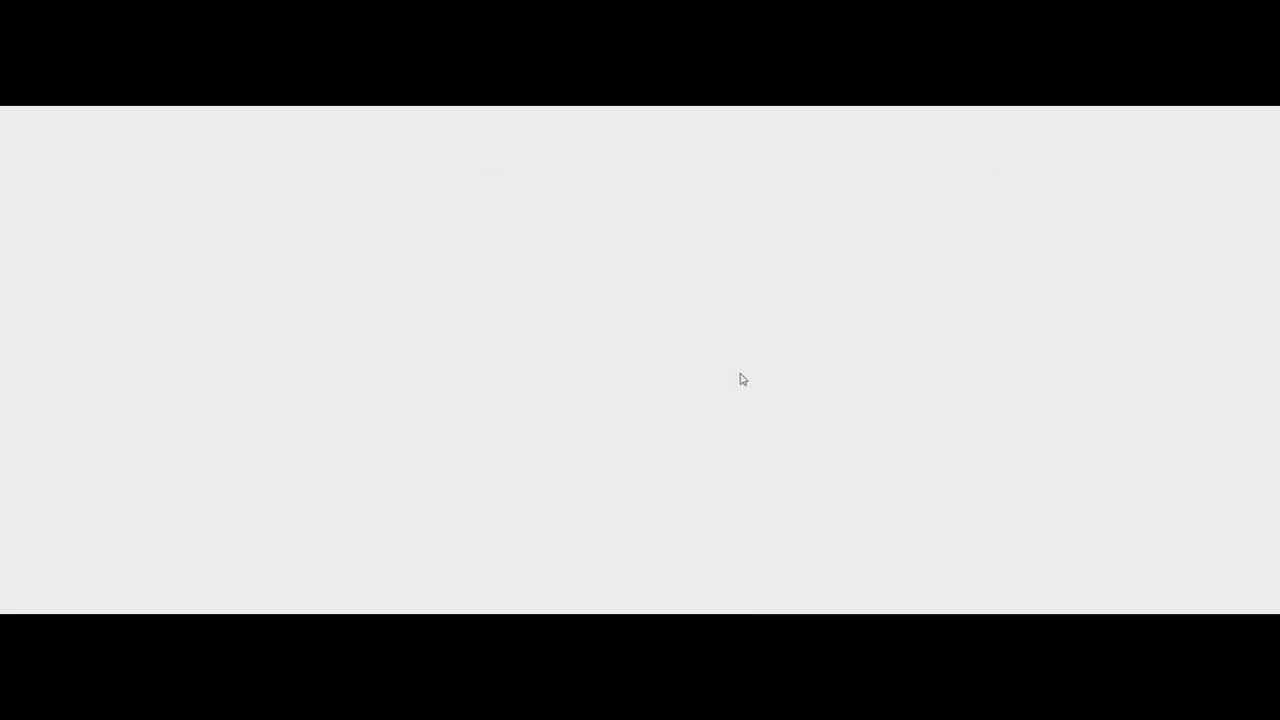
Open the help article on Seller account types and compare the Basic and Premium payout rates in its table
{"action": "left_click", "coordinate": [758, 312]}
{"action": "scroll", "coordinate": [666, 343], "scroll_direction": "down", "scroll_amount": 5}
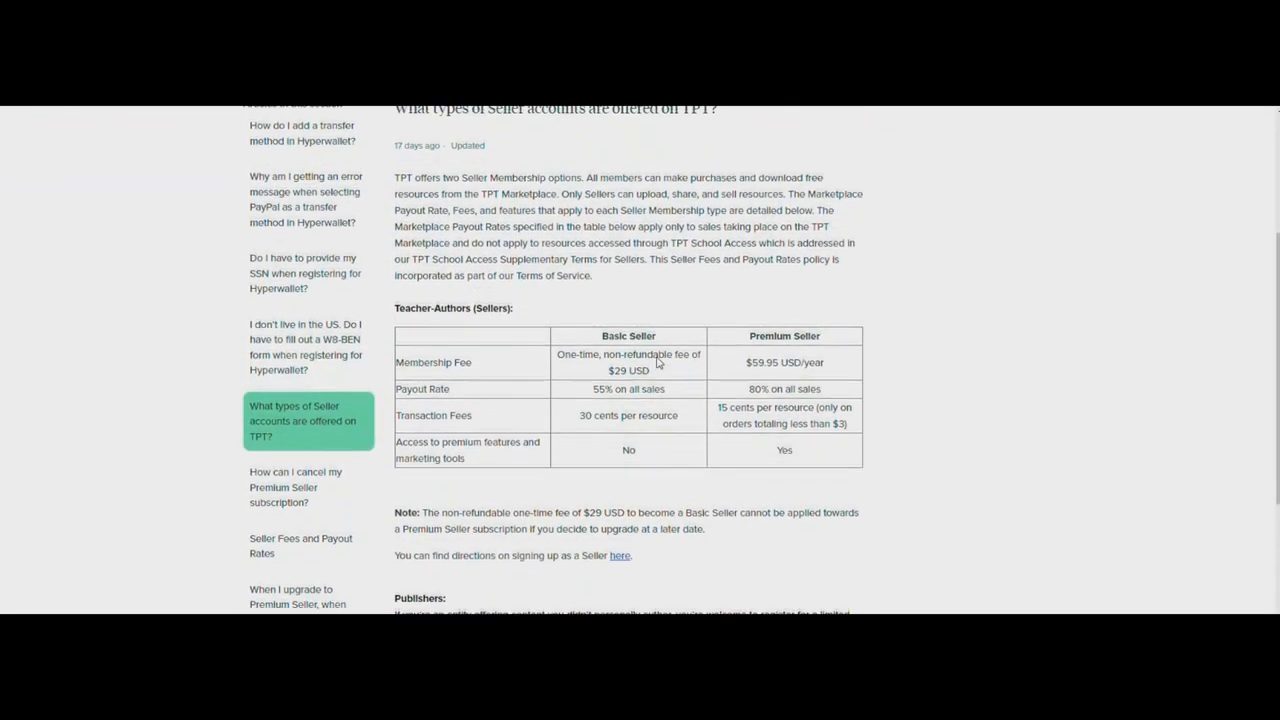
{"action": "scroll", "coordinate": [598, 386], "scroll_direction": "down", "scroll_amount": 2}
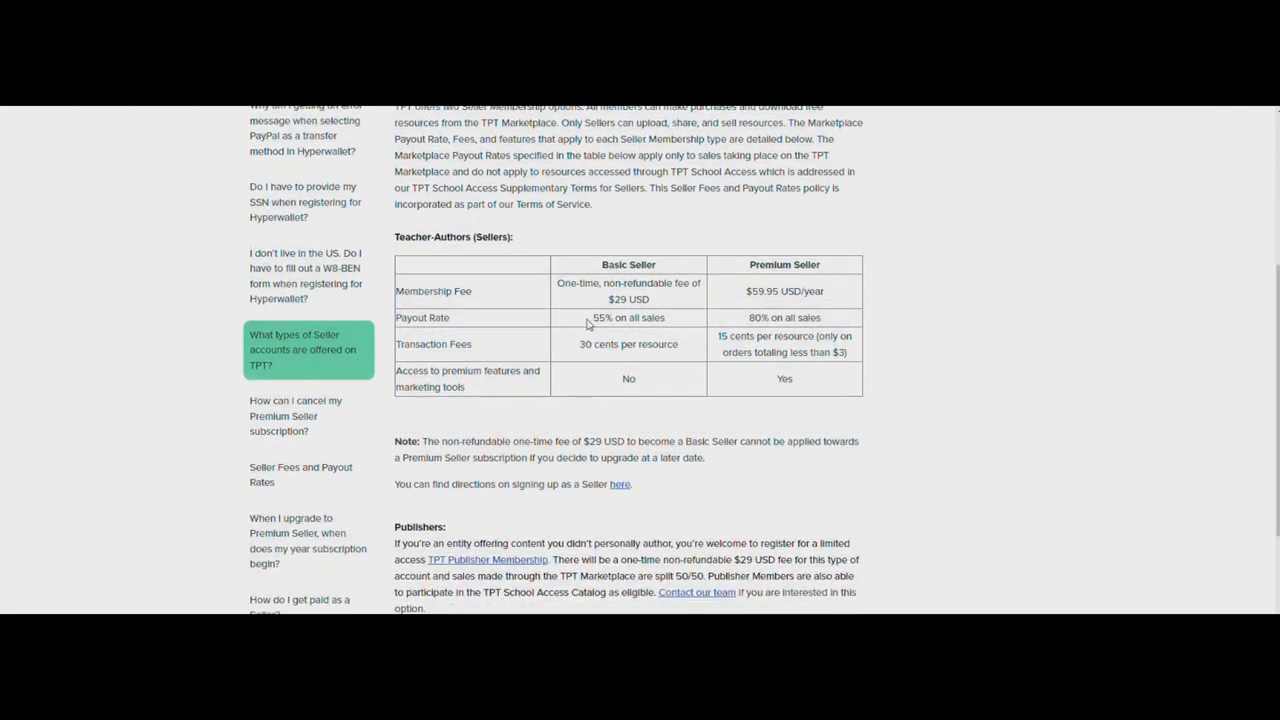
{"action": "left_click_drag", "start_coordinate": [592, 318], "coordinate": [662, 317]}
{"action": "left_click_drag", "start_coordinate": [750, 318], "coordinate": [834, 328]}
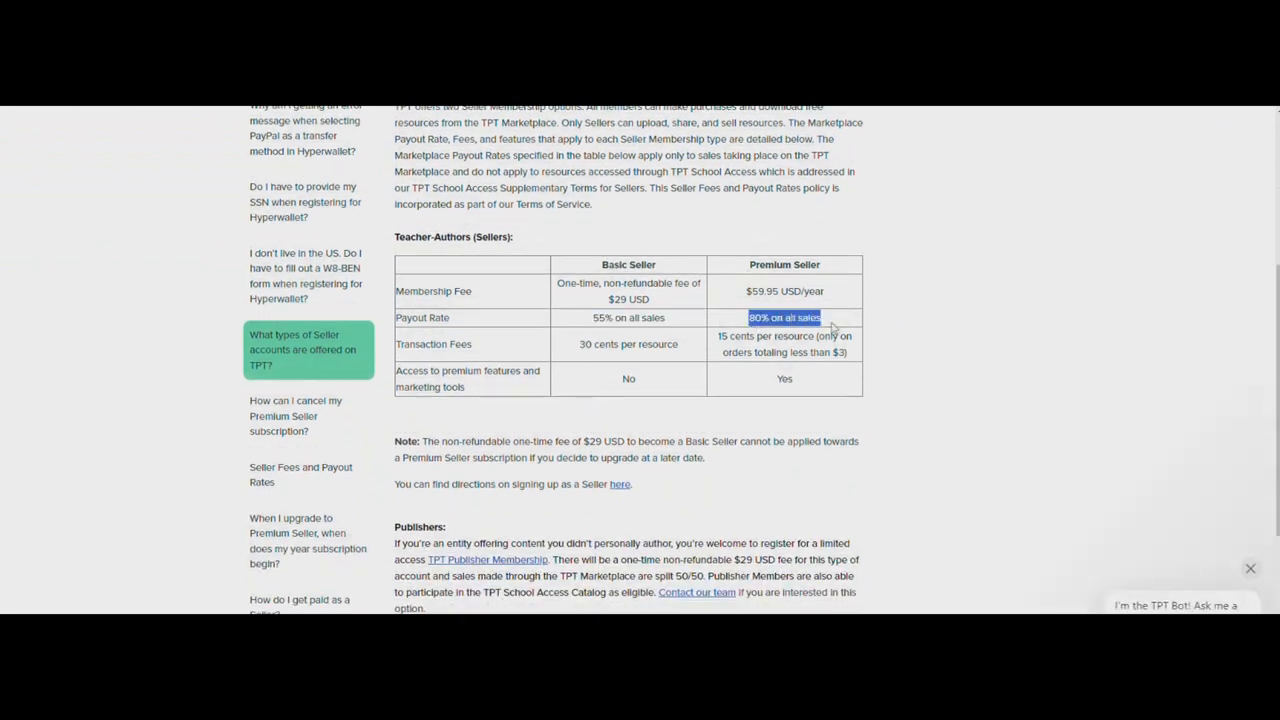
Compare the Basic and Premium Seller transaction fees in the Teacher-Authors table, including the condition on the Premium fee
{"action": "left_click", "coordinate": [583, 345]}
{"action": "mouse_move", "coordinate": [583, 345]}
{"action": "left_mouse_down"}
{"action": "mouse_move", "coordinate": [695, 358]}
{"action": "mouse_move", "coordinate": [597, 345]}
{"action": "left_mouse_up"}
{"action": "left_click_drag", "start_coordinate": [436, 345], "coordinate": [697, 362]}
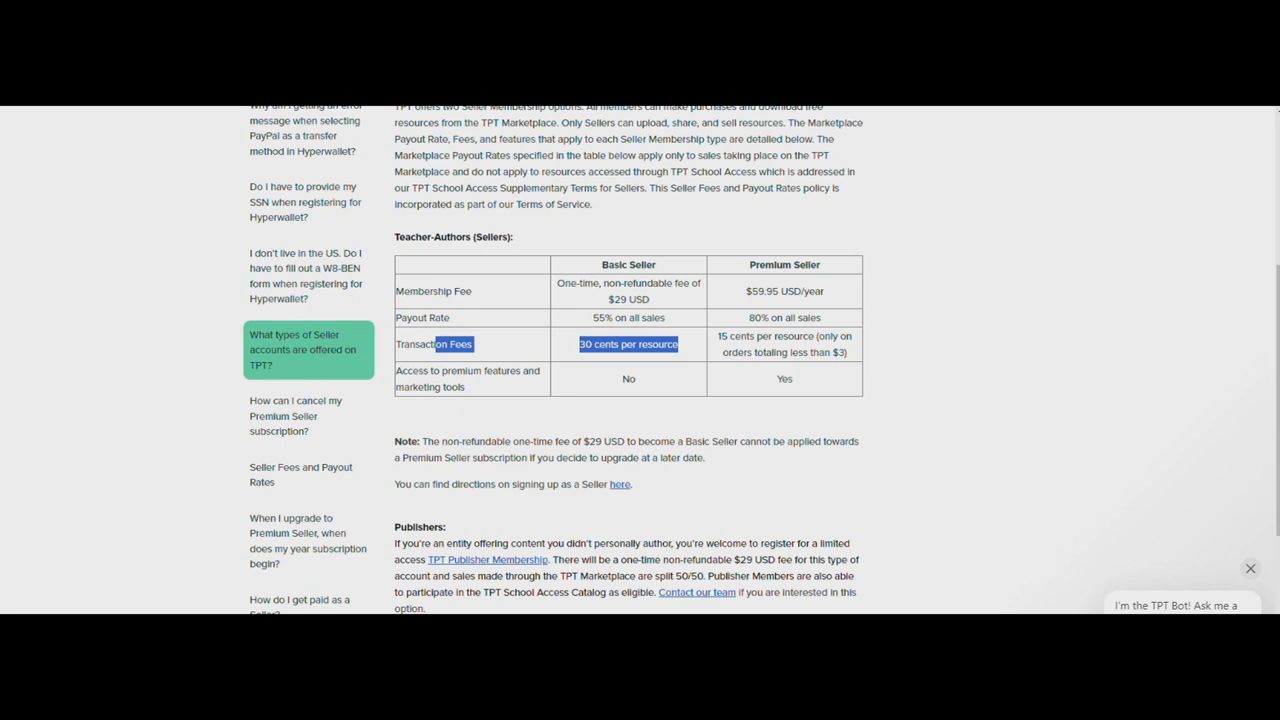
{"action": "left_click_drag", "start_coordinate": [718, 337], "coordinate": [847, 352]}
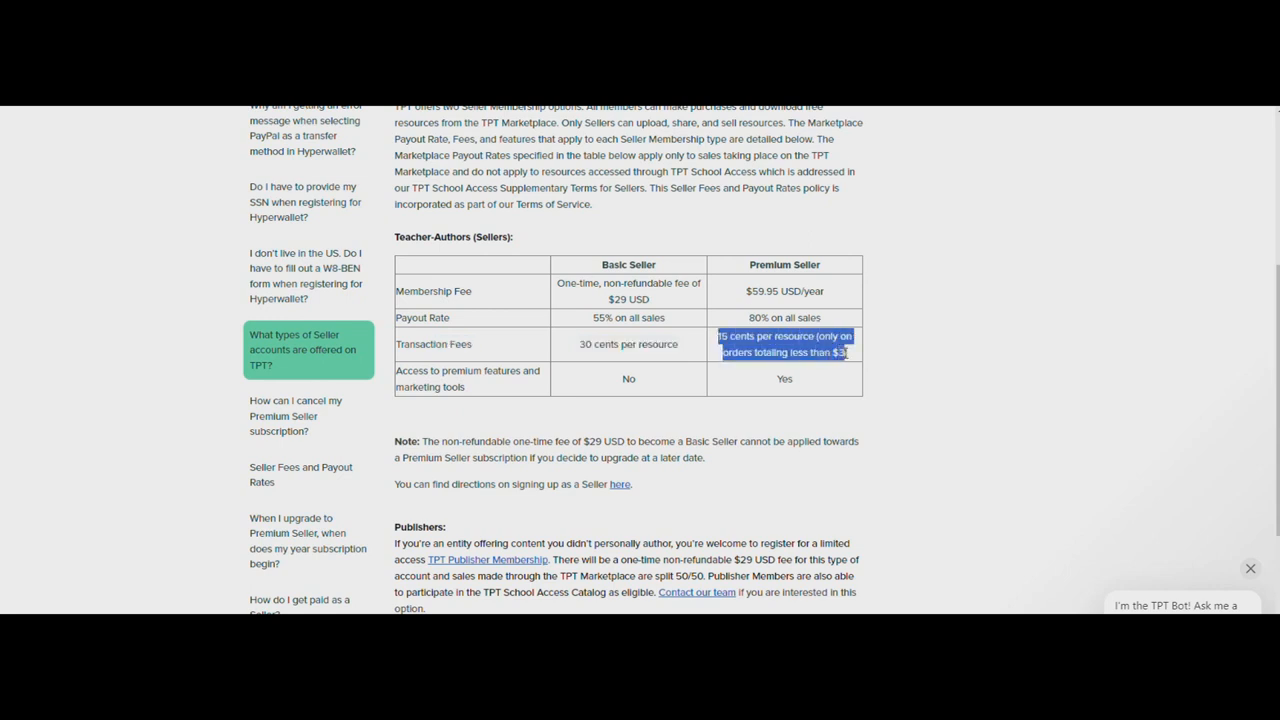
{"action": "left_click", "coordinate": [847, 352]}
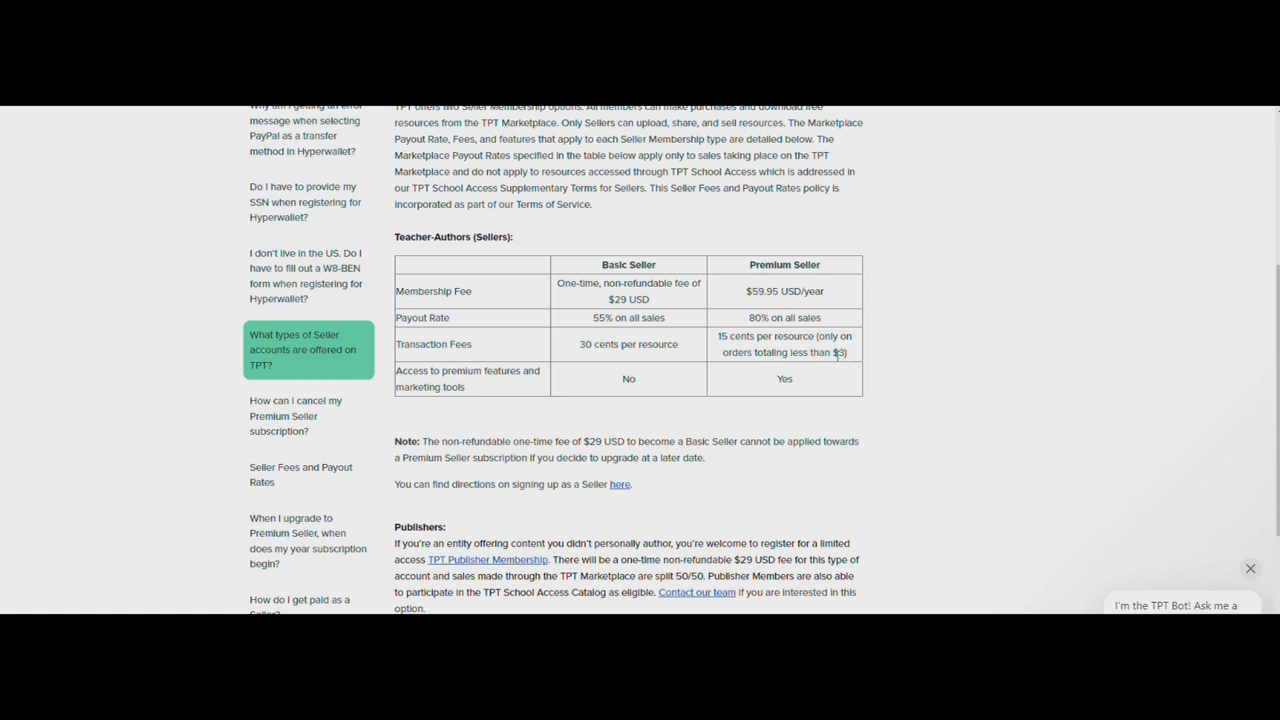
{"action": "left_click_drag", "start_coordinate": [860, 356], "coordinate": [718, 337]}
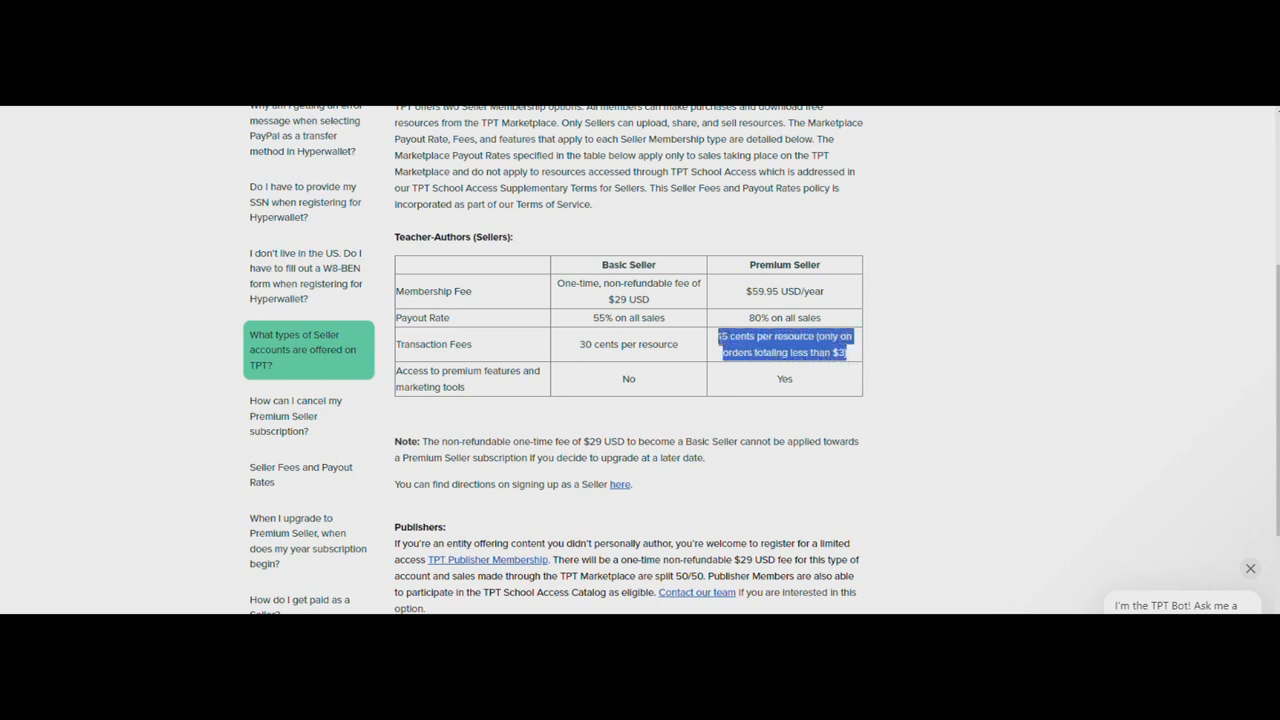
{"action": "left_click", "coordinate": [719, 337]}
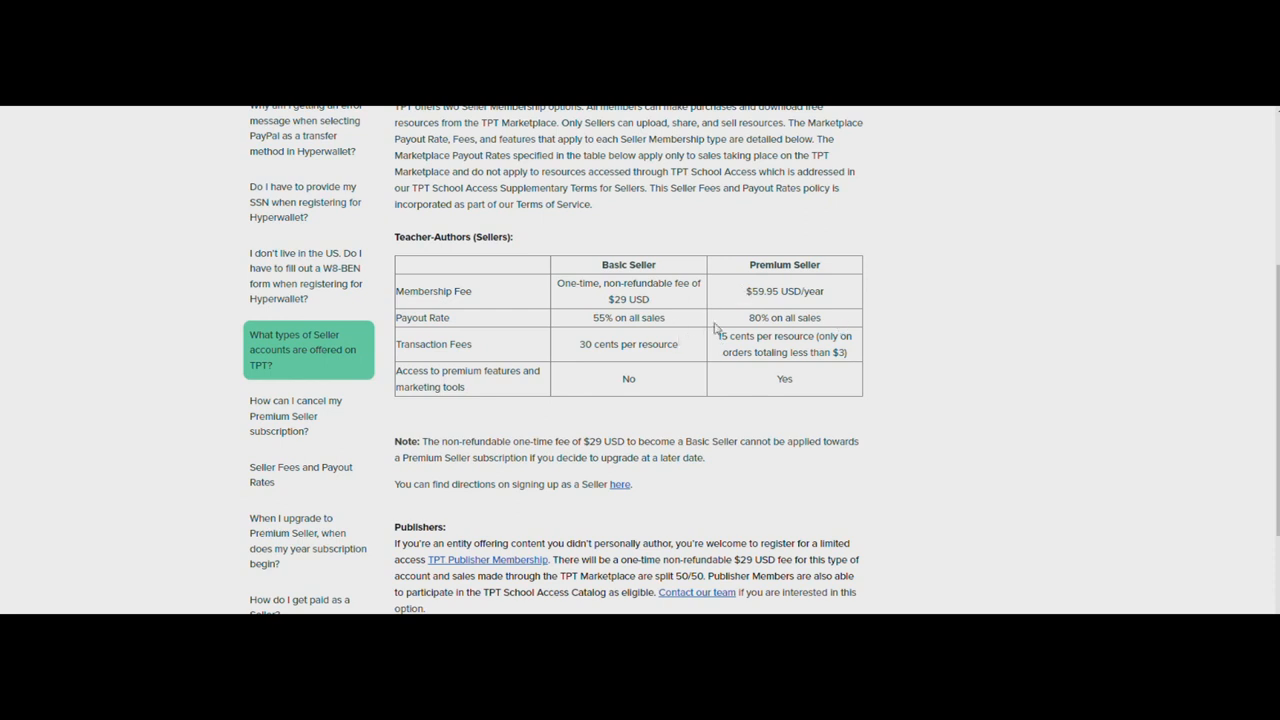
{"action": "left_click_drag", "start_coordinate": [748, 265], "coordinate": [940, 315]}
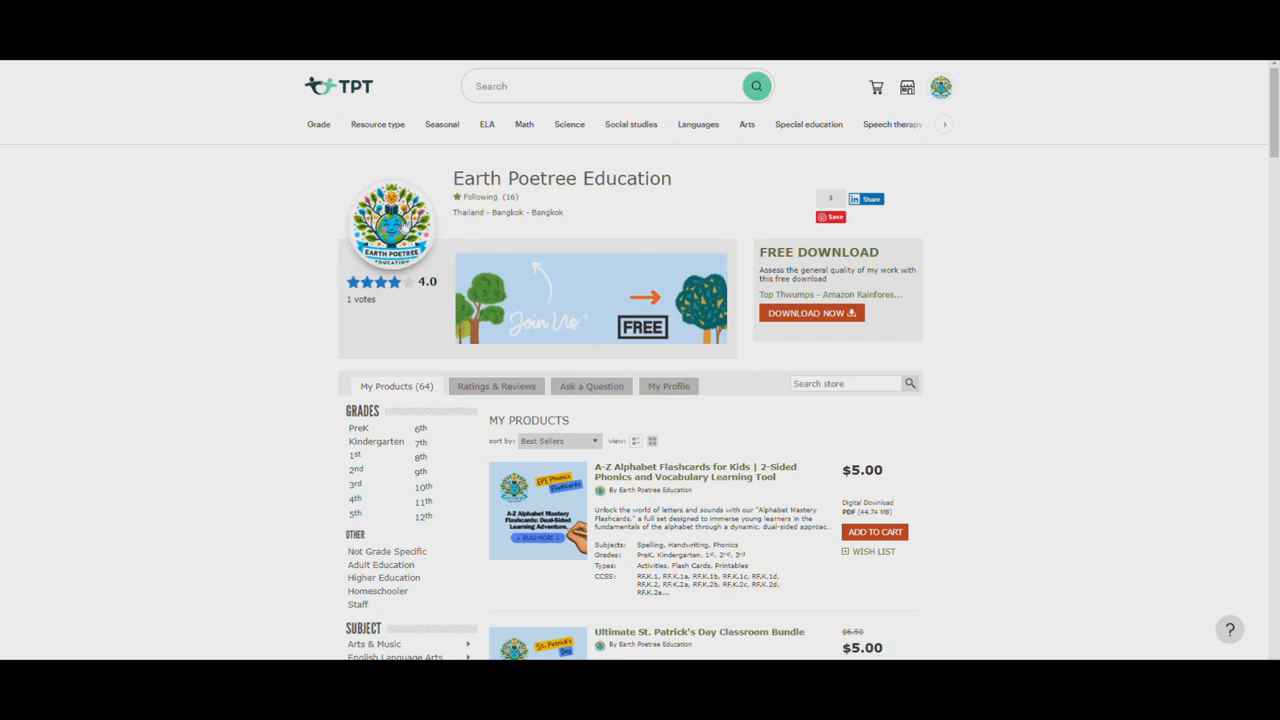
Switch to Canva and create a new blank Logo design of 500 × 500 px
{"action": "key", "text": "ctrl+Tab"}
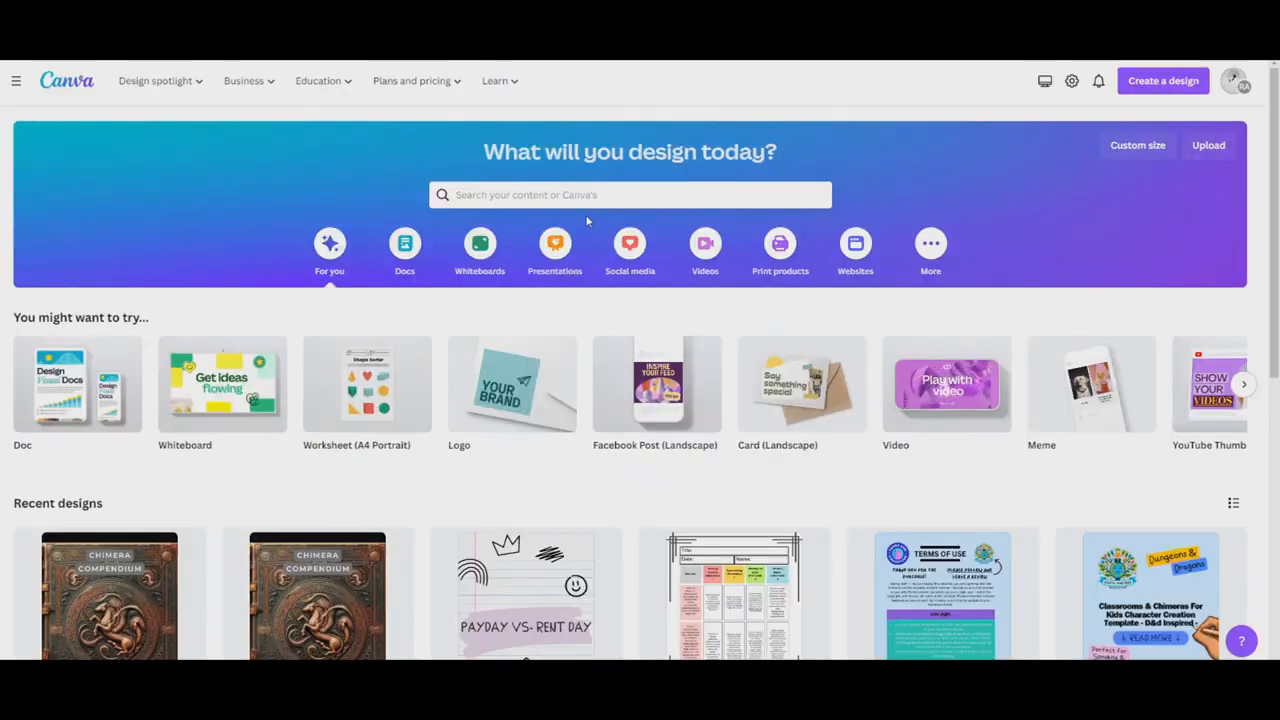
{"action": "left_click", "coordinate": [1147, 88]}
{"action": "type", "text": "logo"}
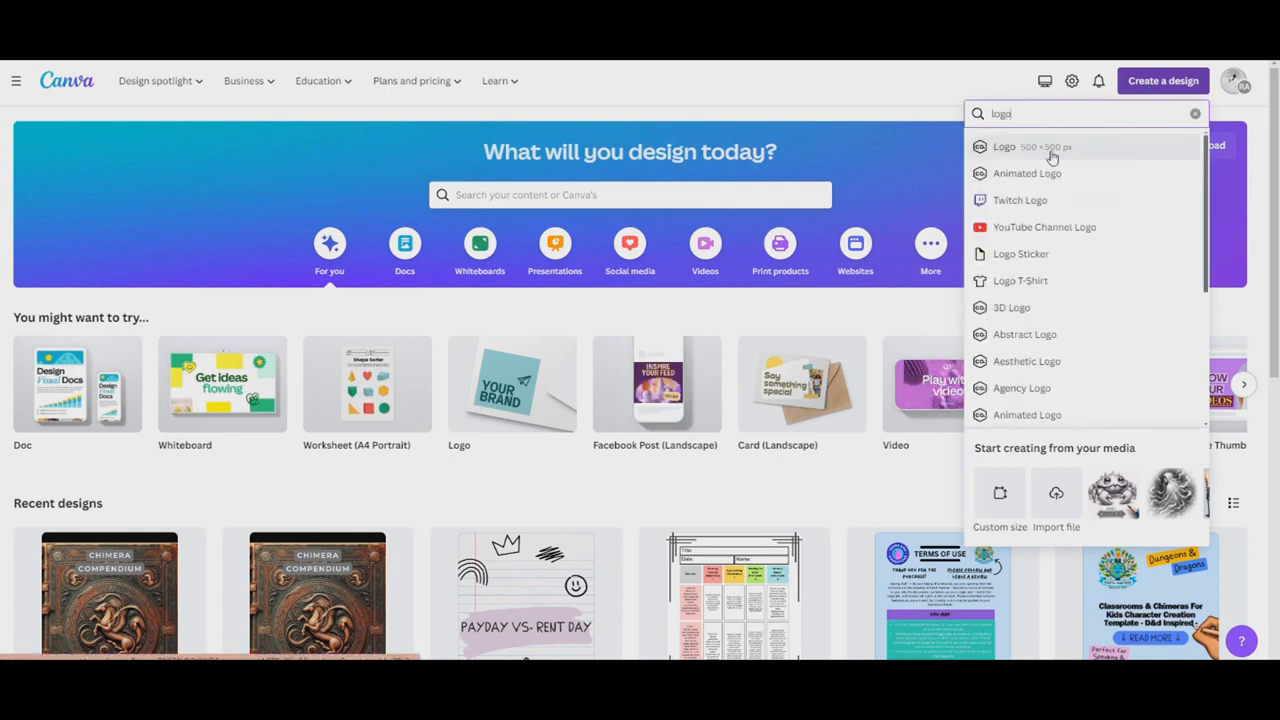
{"action": "left_click", "coordinate": [1053, 150]}
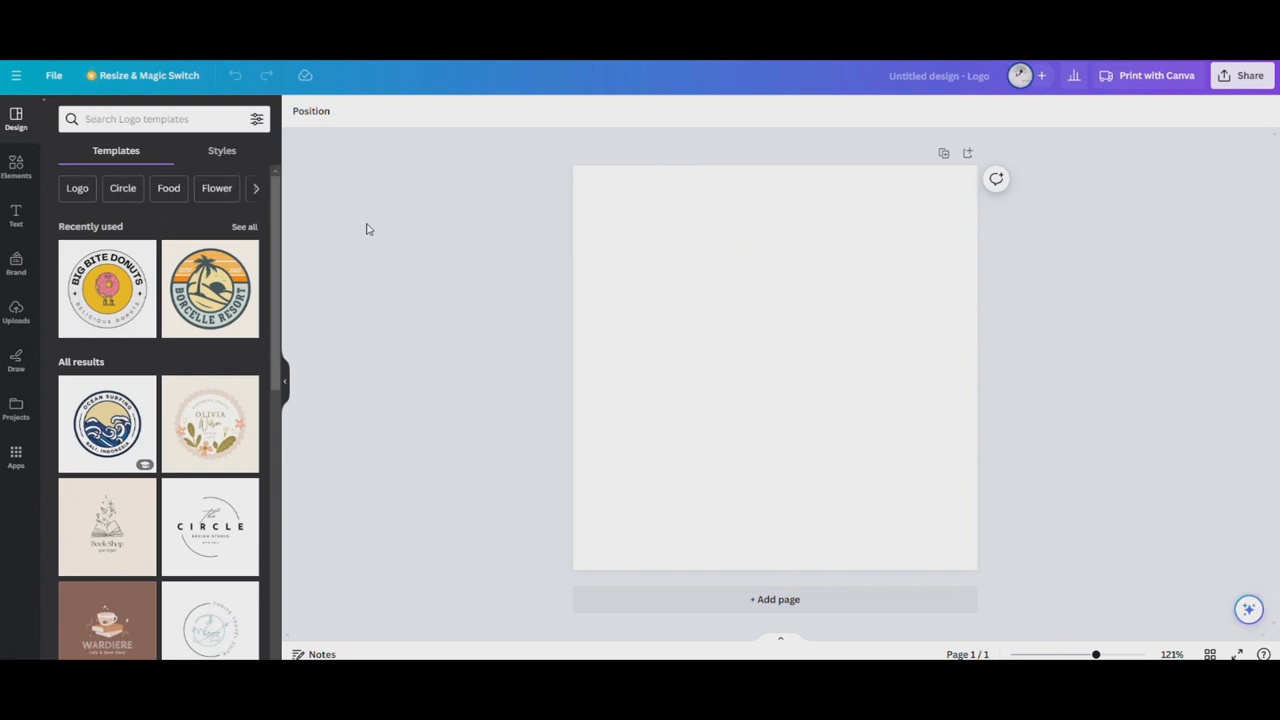
Search the logo templates for "school" and apply the Children's Drawing Studio Logo template to the page
{"action": "scroll", "coordinate": [155, 318], "scroll_direction": "down", "scroll_amount": 4}
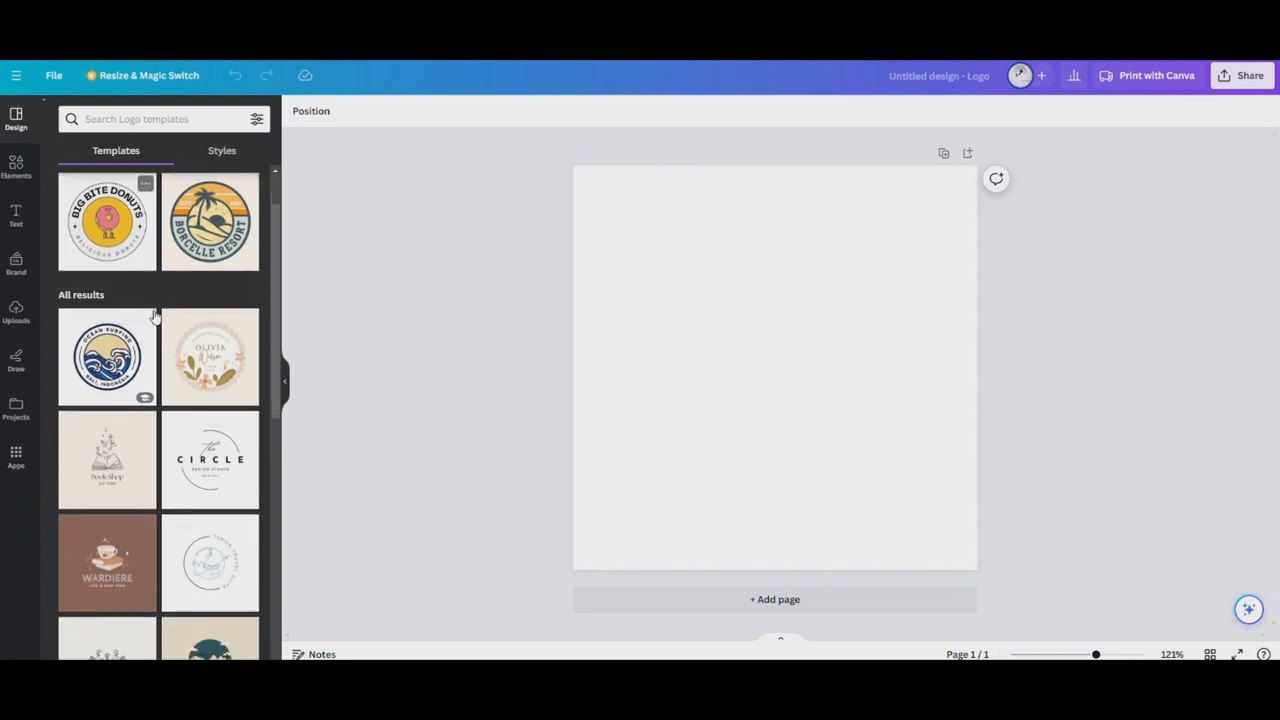
{"action": "scroll", "coordinate": [145, 360], "scroll_direction": "down", "scroll_amount": 1}
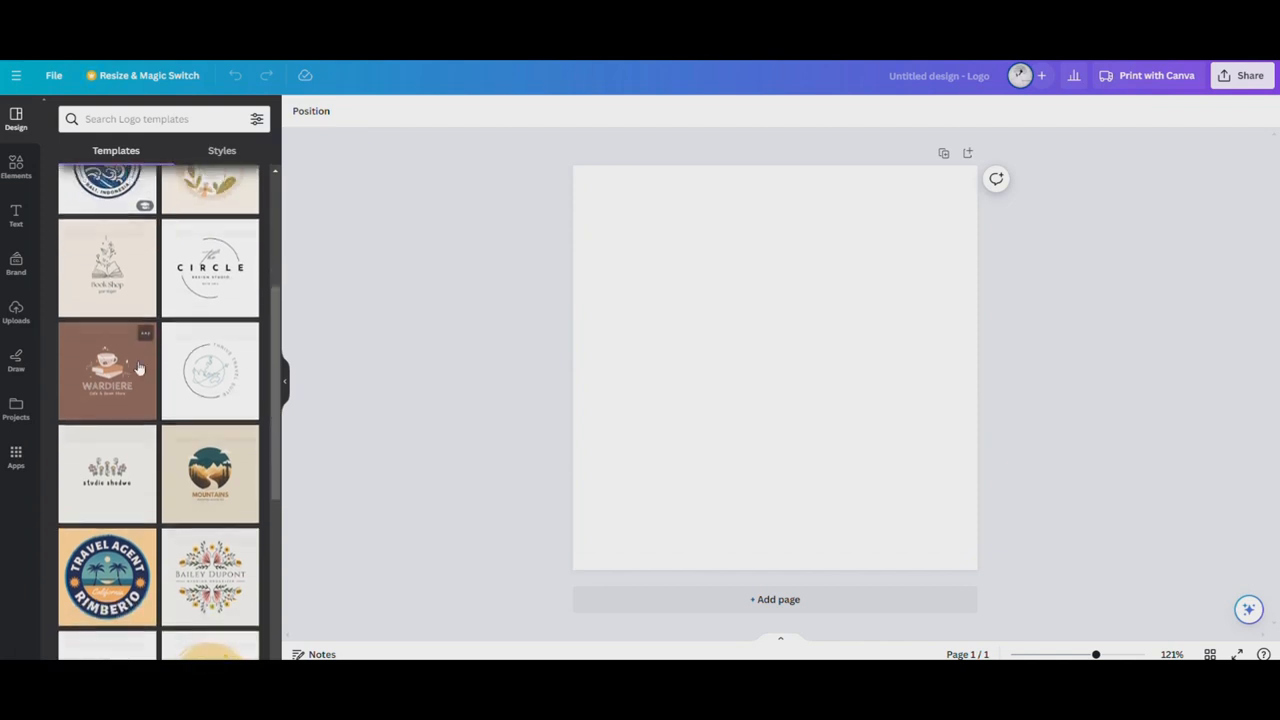
{"action": "scroll", "coordinate": [200, 365], "scroll_direction": "up", "scroll_amount": 4}
{"action": "scroll", "coordinate": [225, 380], "scroll_direction": "down", "scroll_amount": 3}
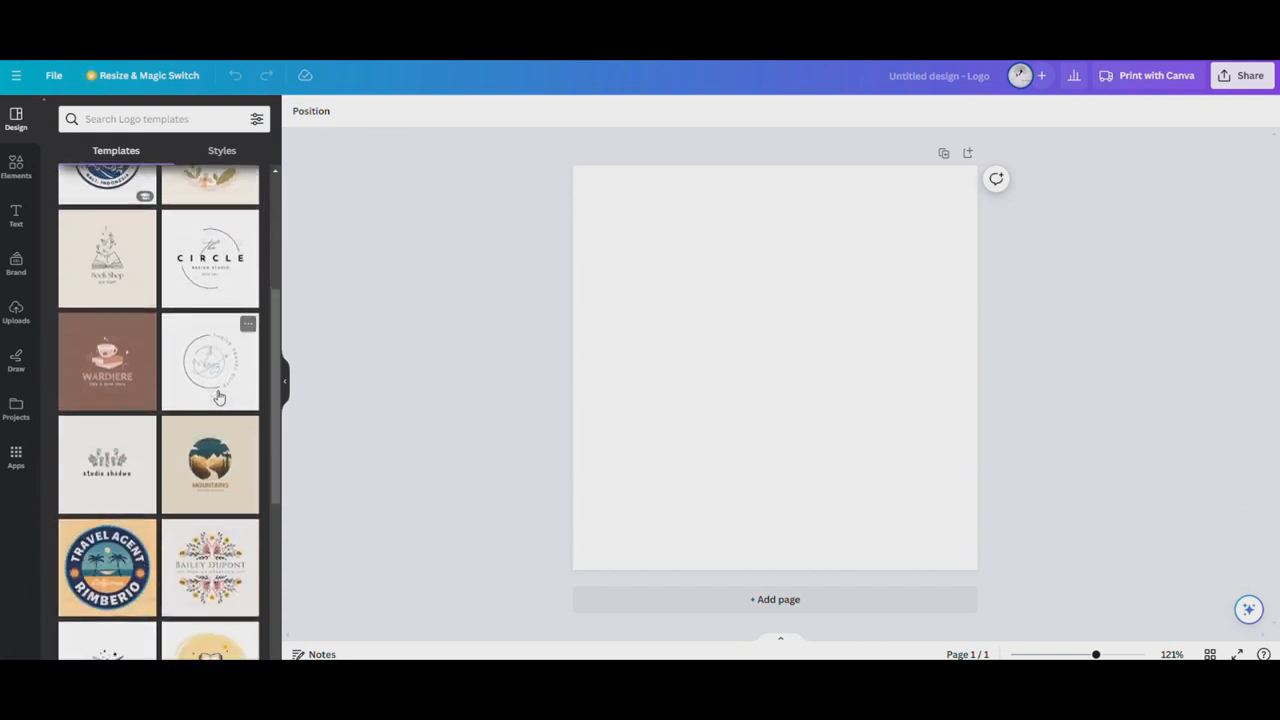
{"action": "left_click", "coordinate": [146, 120]}
{"action": "type", "text": "sh"}
{"action": "key", "text": "BackSpace"}
{"action": "type", "text": "chool"}
{"action": "key", "text": "Return"}
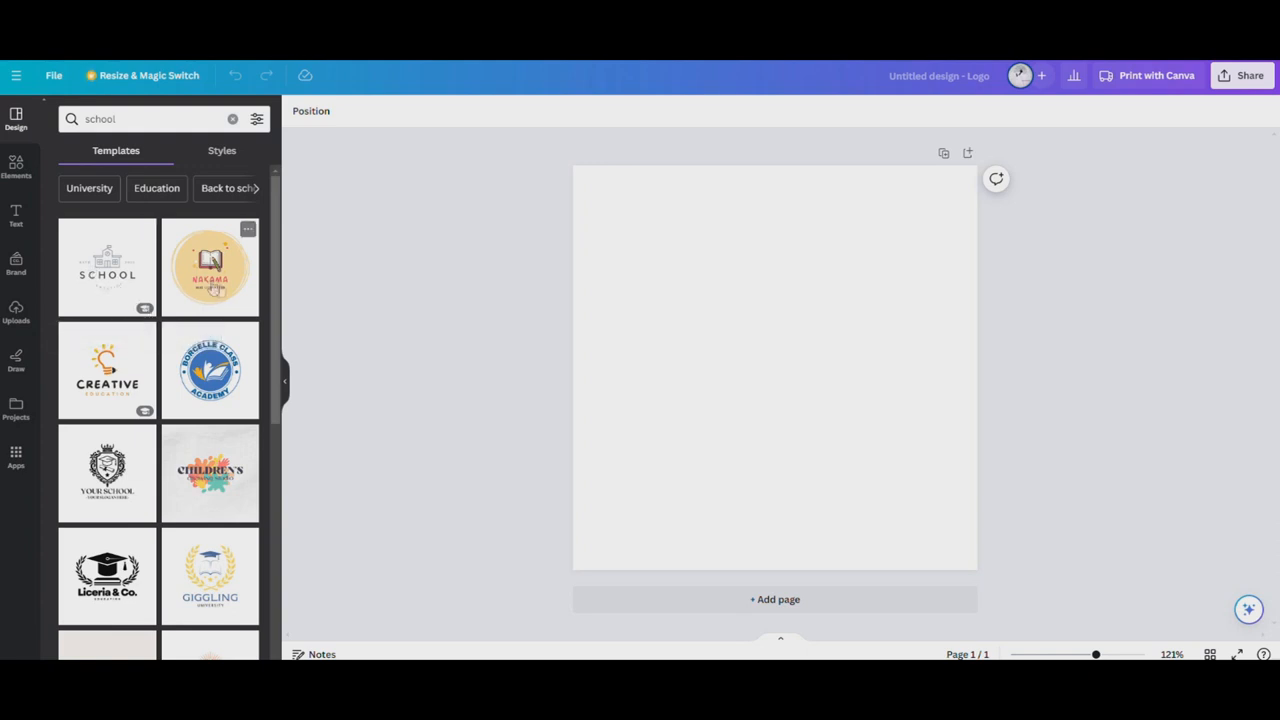
{"action": "scroll", "coordinate": [150, 440], "scroll_direction": "down", "scroll_amount": 2}
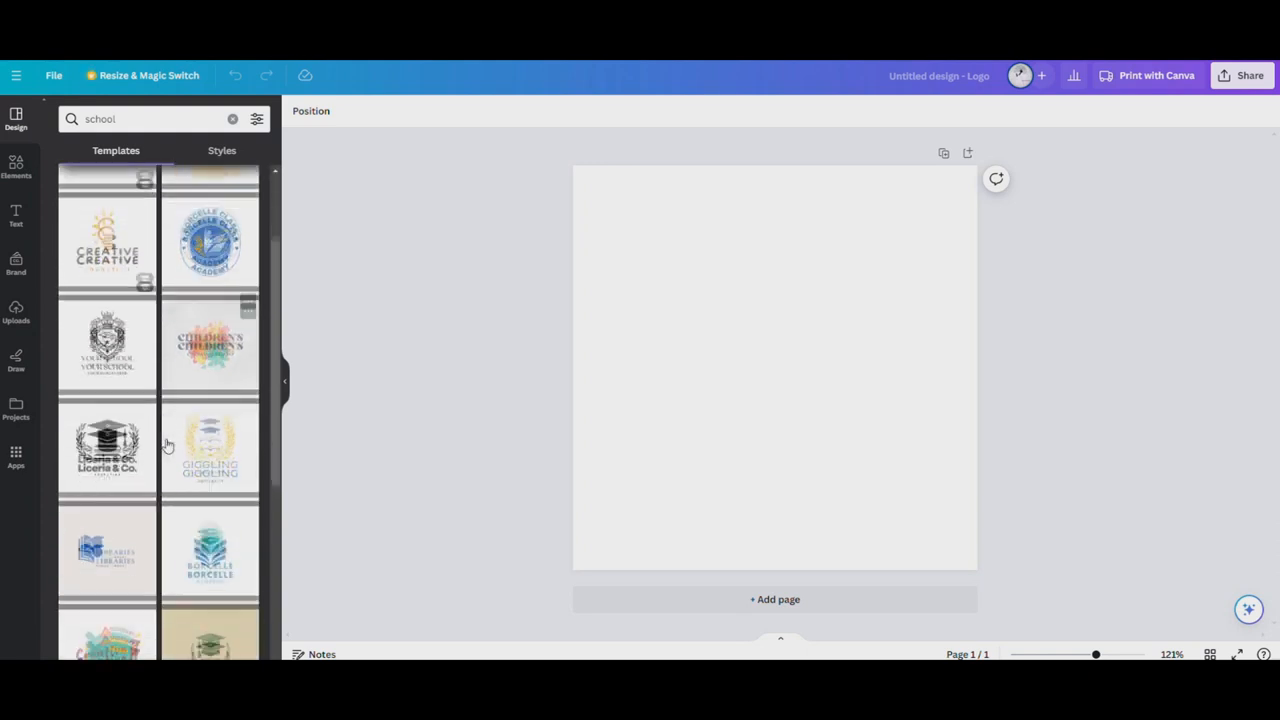
{"action": "left_click", "coordinate": [226, 347]}
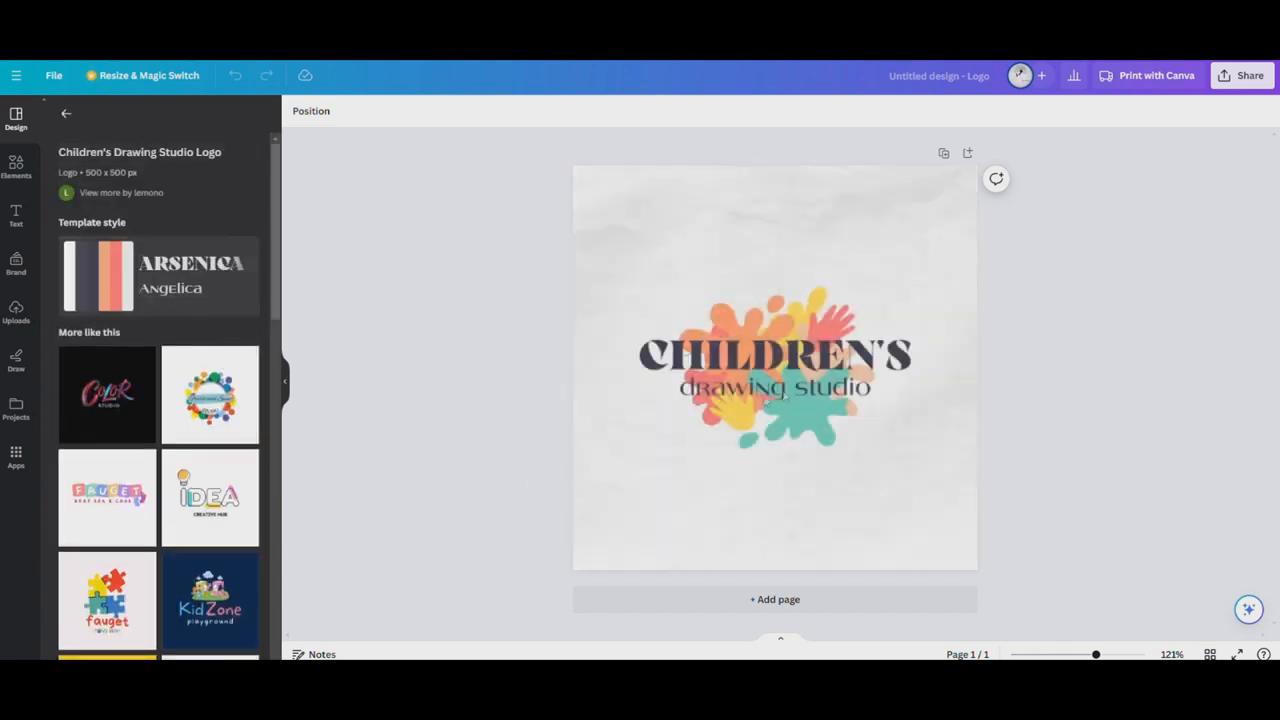
Replace the "CHILDREN'S" heading in the logo with "321 LET'S LEARN"
{"action": "left_click", "coordinate": [884, 366]}
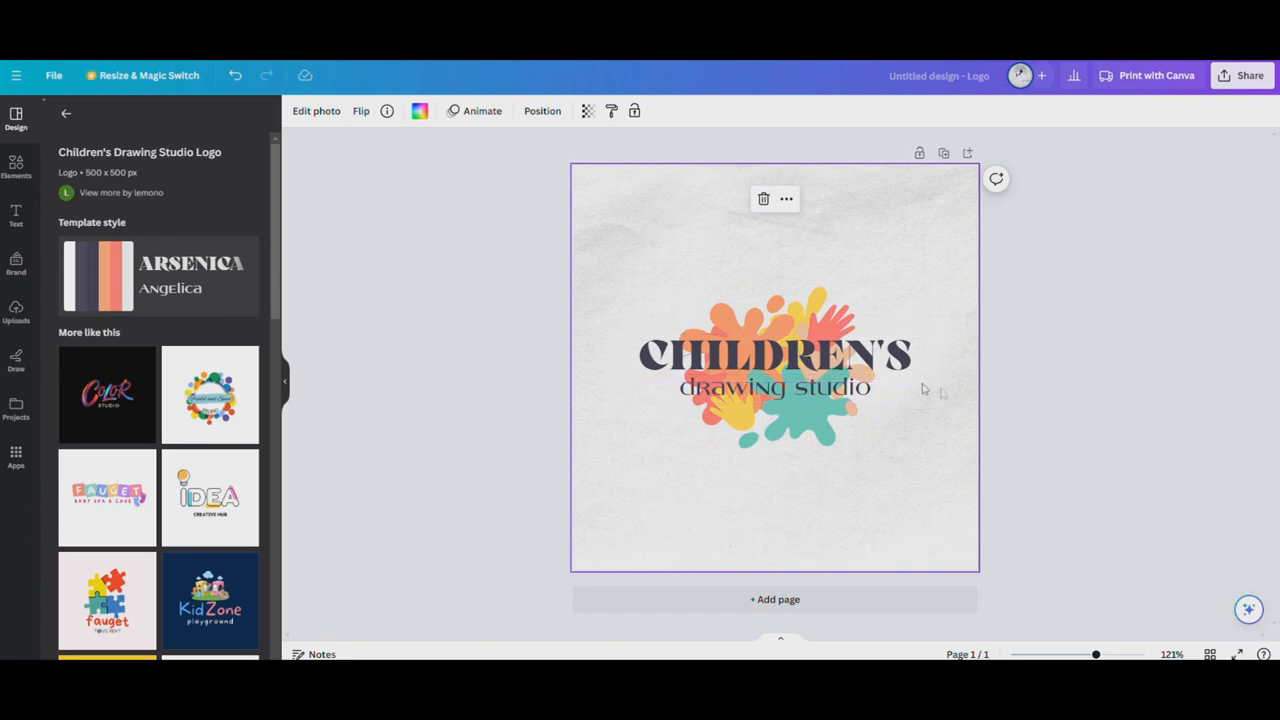
{"action": "double_click", "coordinate": [808, 354]}
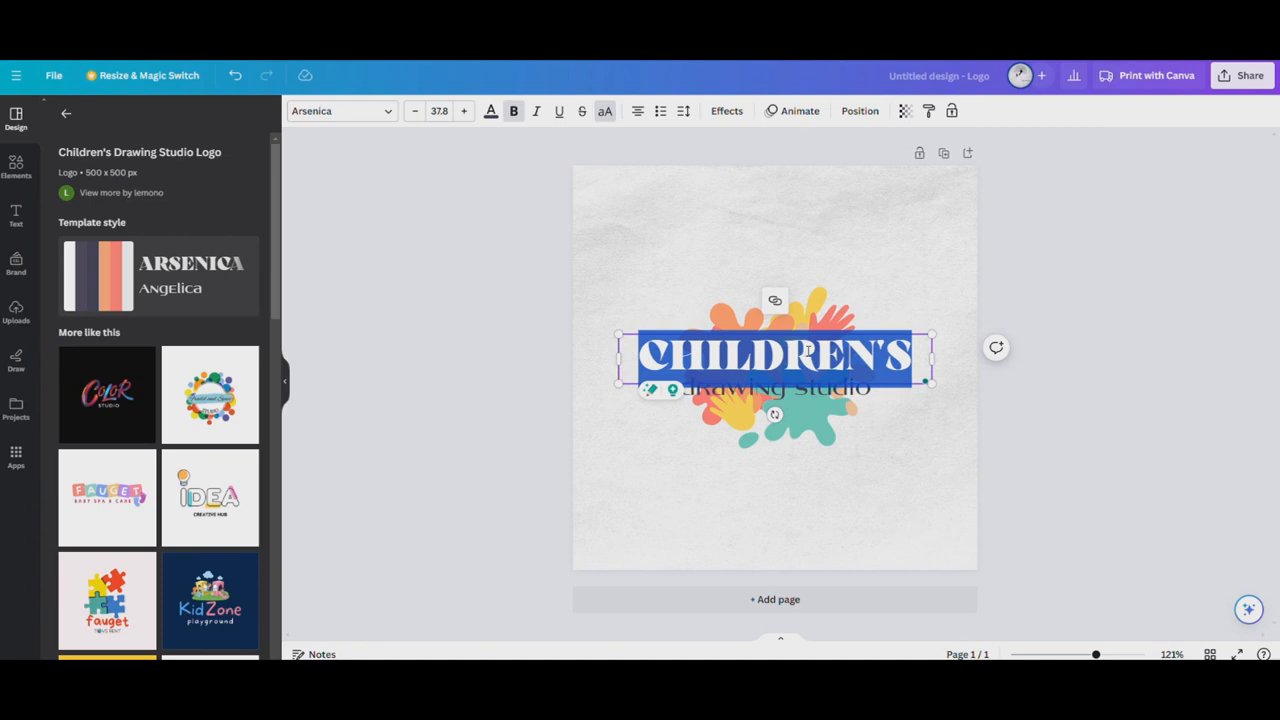
{"action": "key", "text": "BackSpace"}
{"action": "type", "text": "32"}
{"action": "key", "text": "BackSpace"}
{"action": "key", "text": "BackSpace"}
{"action": "type", "text": "321"}
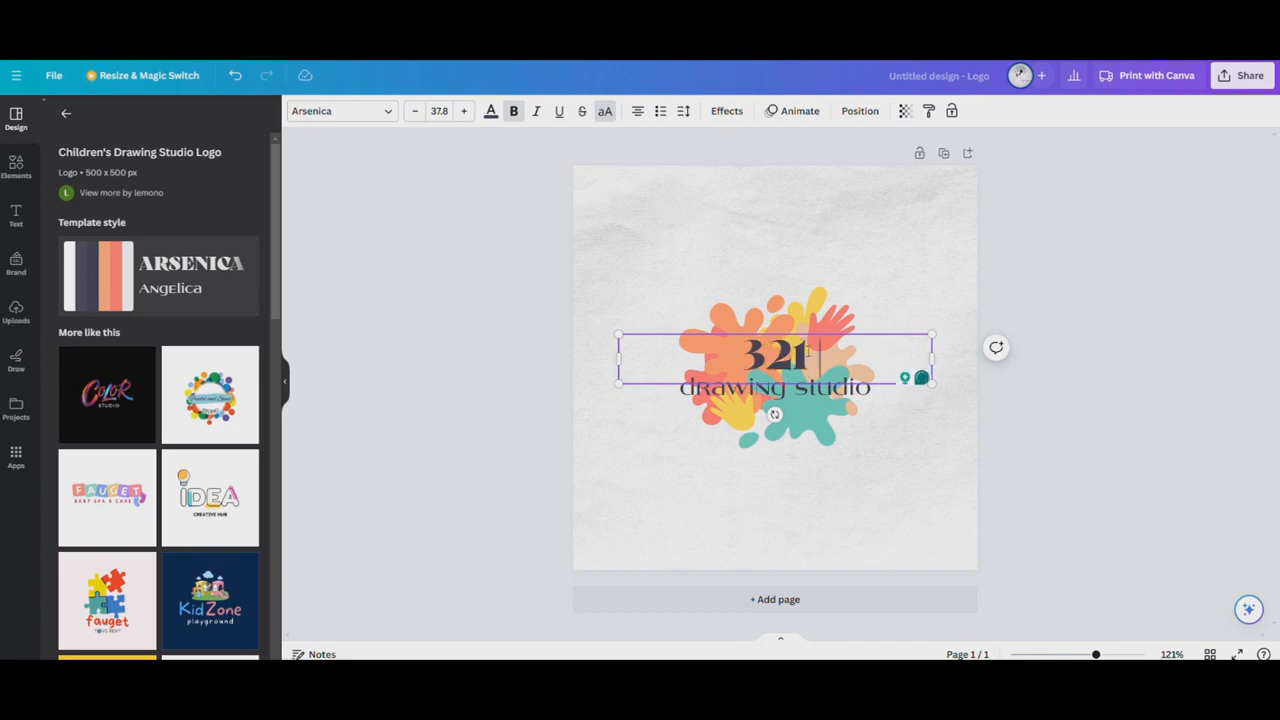
{"action": "type", "text": " LET"}
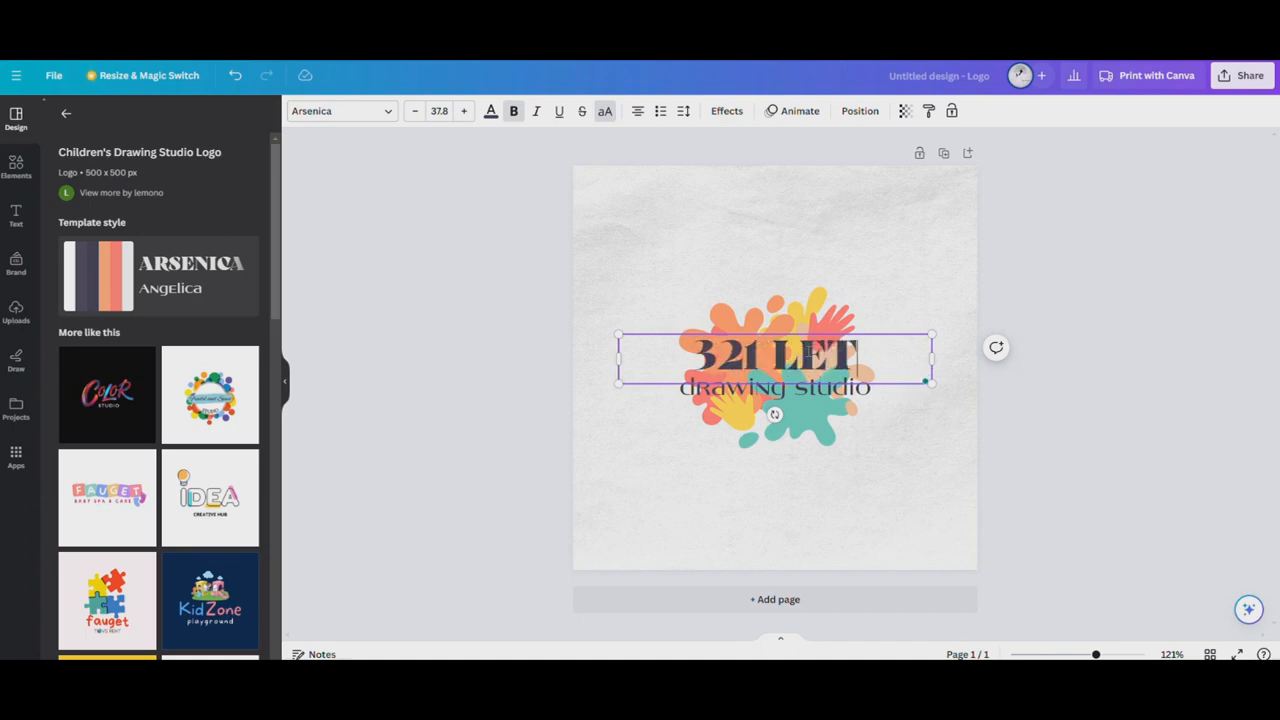
{"action": "type", "text": "'S LEARN"}
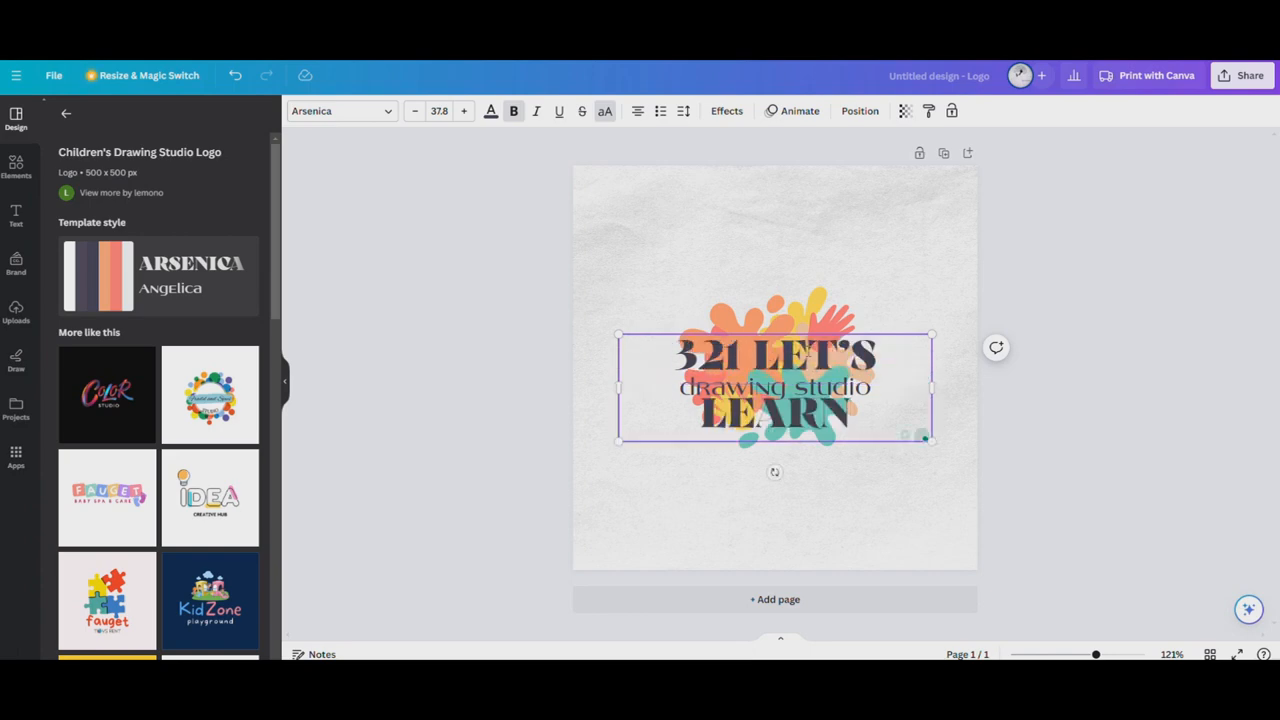
Try the Earth Poetree Education and Earth Poetree Education 2 brand fonts on the whole "321 LET'S LEARN" heading
{"action": "key", "text": "ctrl+a"}
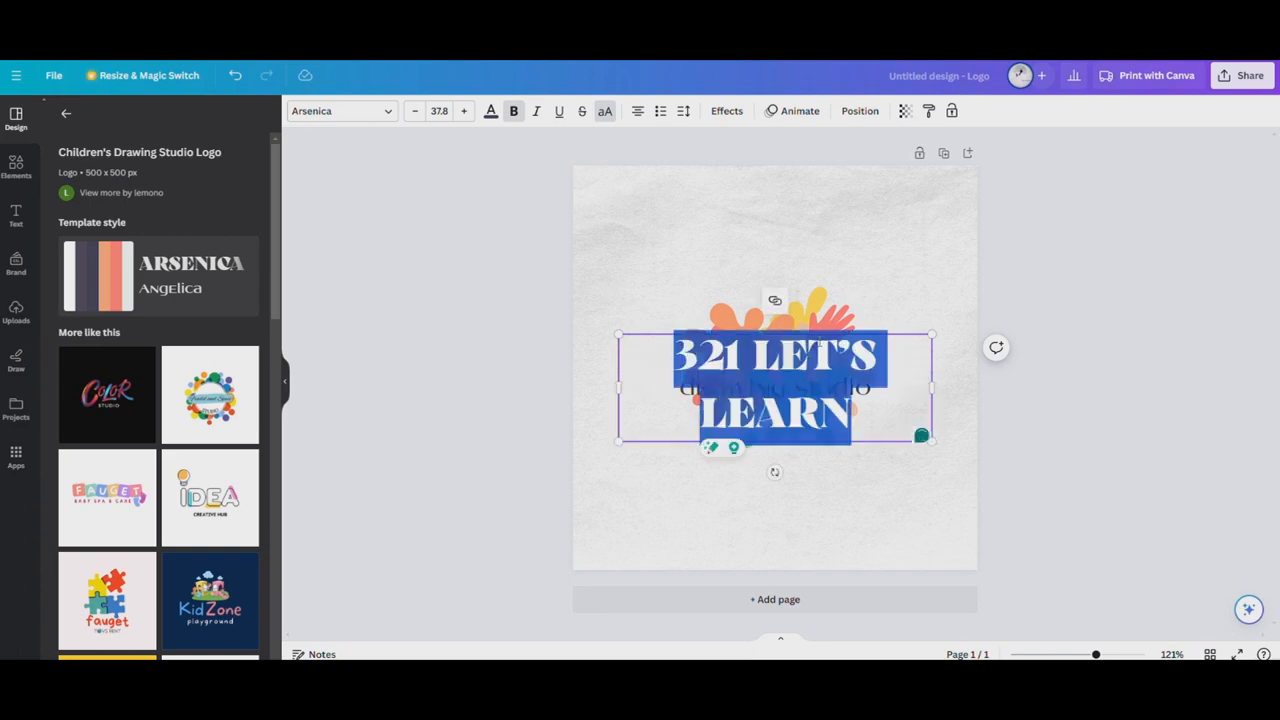
{"action": "left_click", "coordinate": [391, 114]}
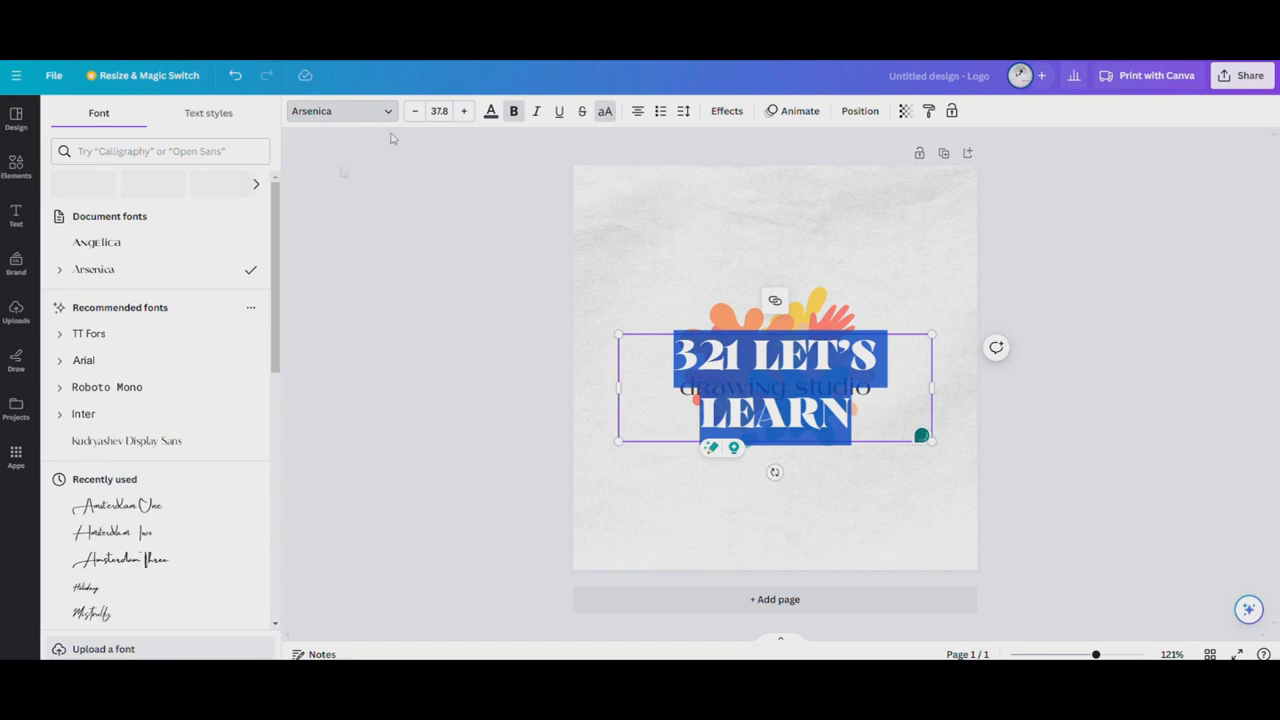
{"action": "scroll", "coordinate": [126, 340], "scroll_direction": "down", "scroll_amount": 1}
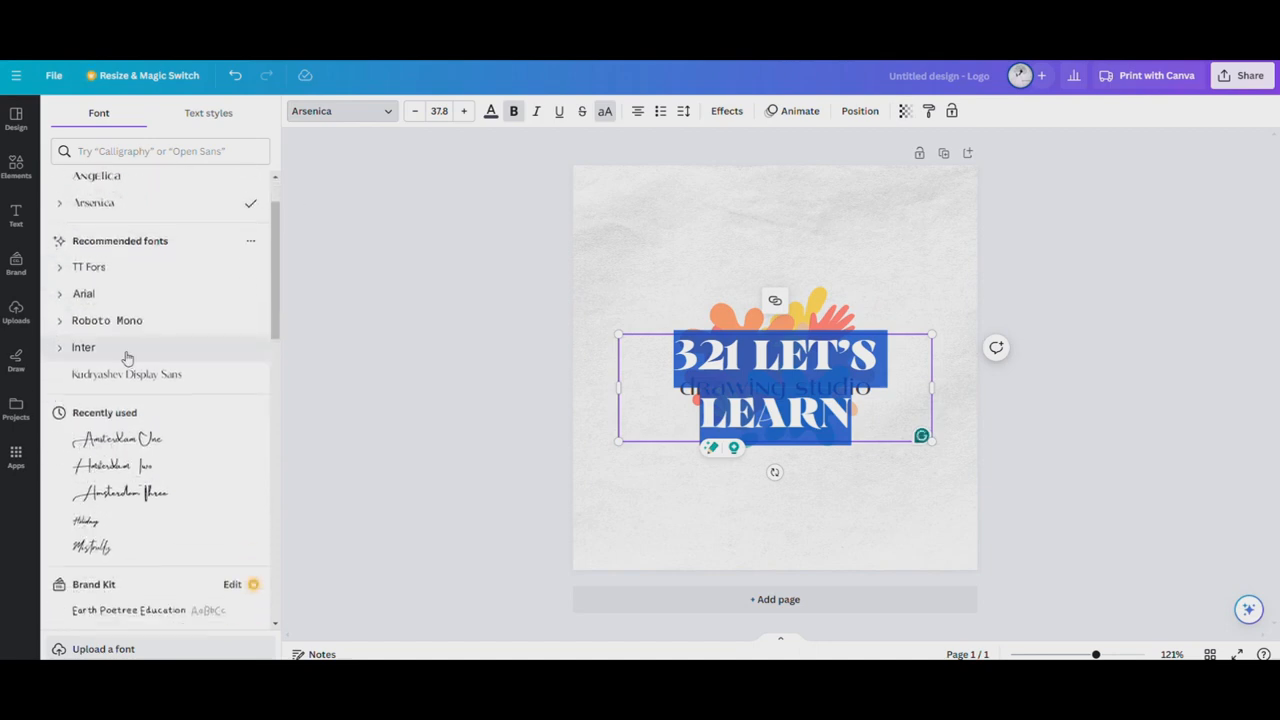
{"action": "scroll", "coordinate": [157, 436], "scroll_direction": "up", "scroll_amount": 1}
{"action": "scroll", "coordinate": [150, 380], "scroll_direction": "down", "scroll_amount": 4}
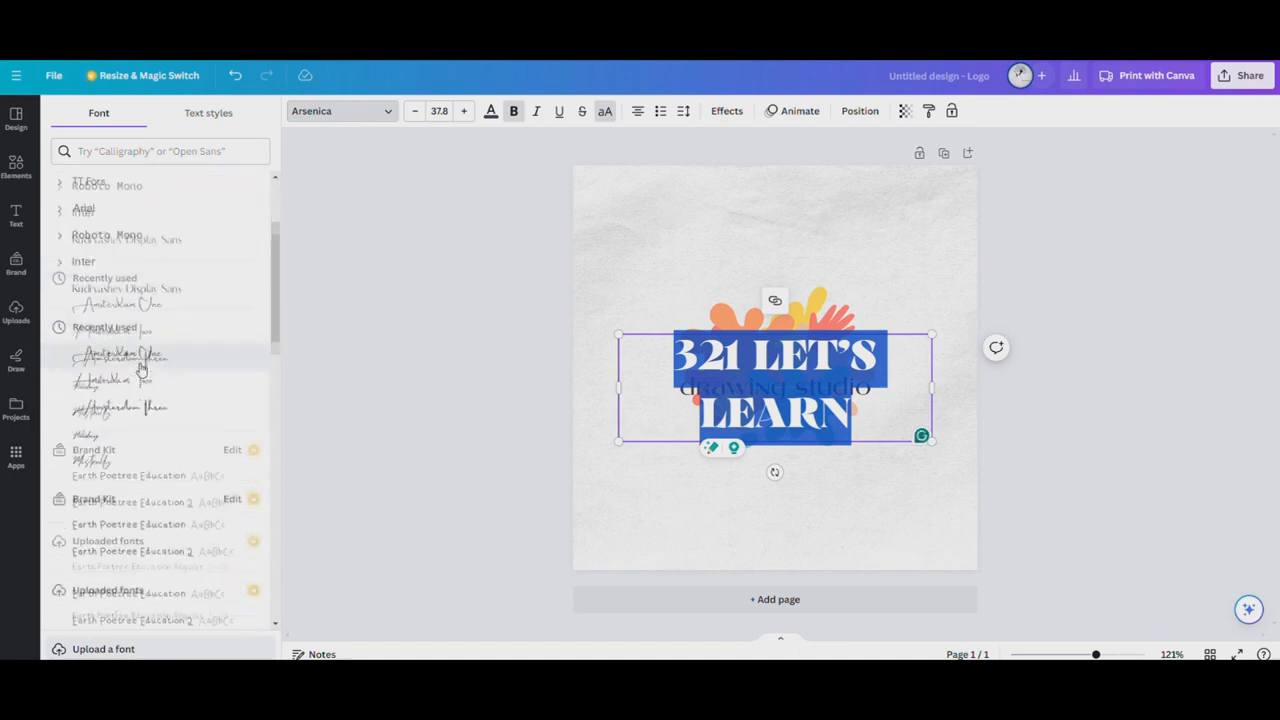
{"action": "scroll", "coordinate": [160, 460], "scroll_direction": "up", "scroll_amount": 1}
{"action": "scroll", "coordinate": [163, 437], "scroll_direction": "down", "scroll_amount": 3}
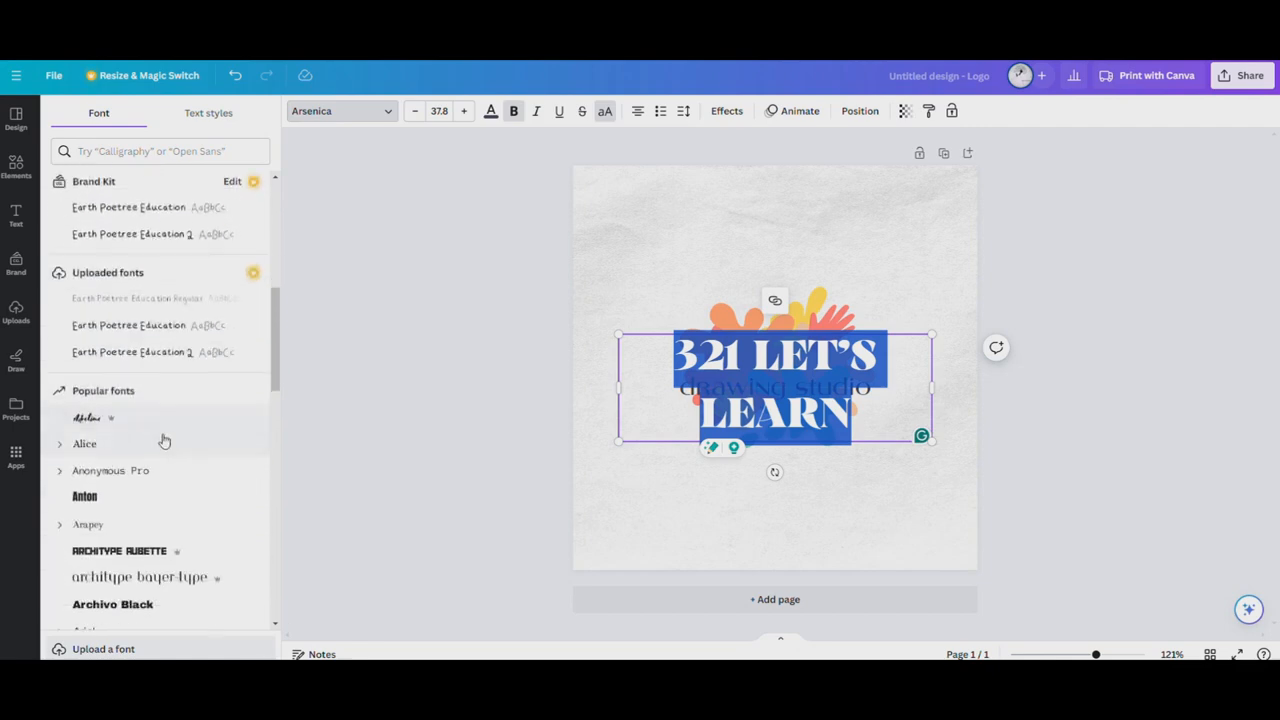
{"action": "left_click", "coordinate": [171, 207]}
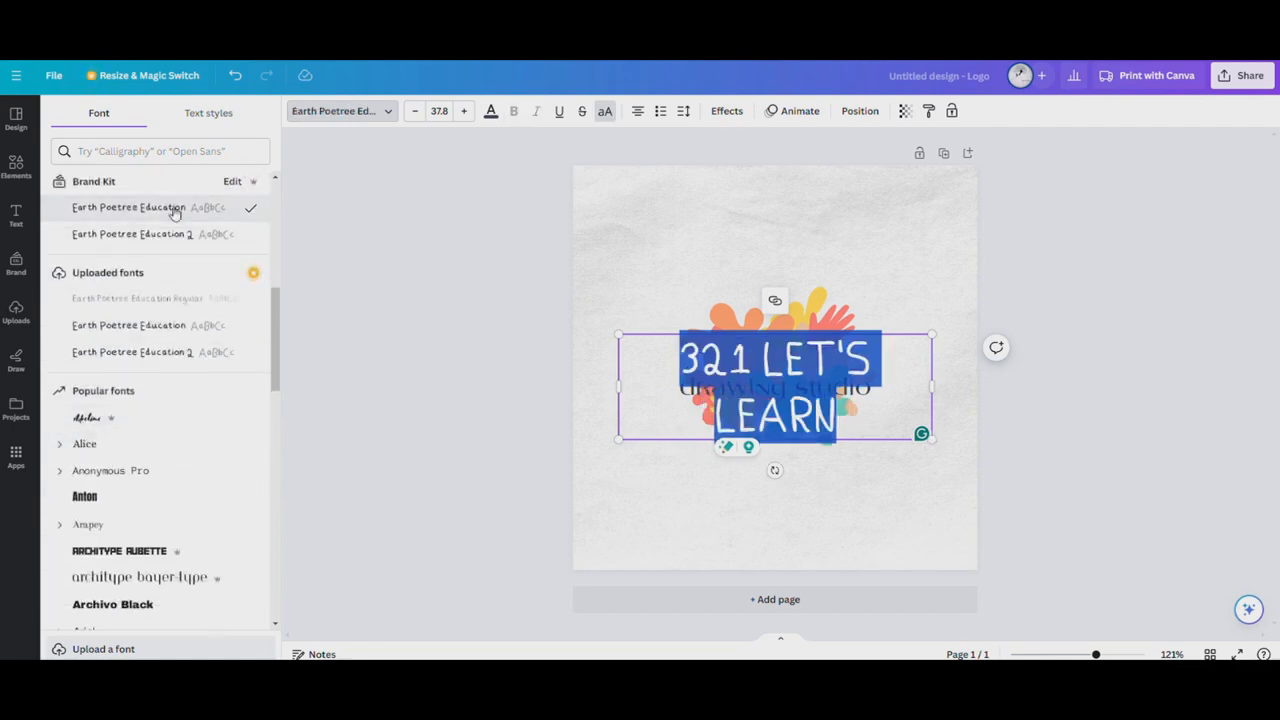
{"action": "left_click", "coordinate": [172, 240]}
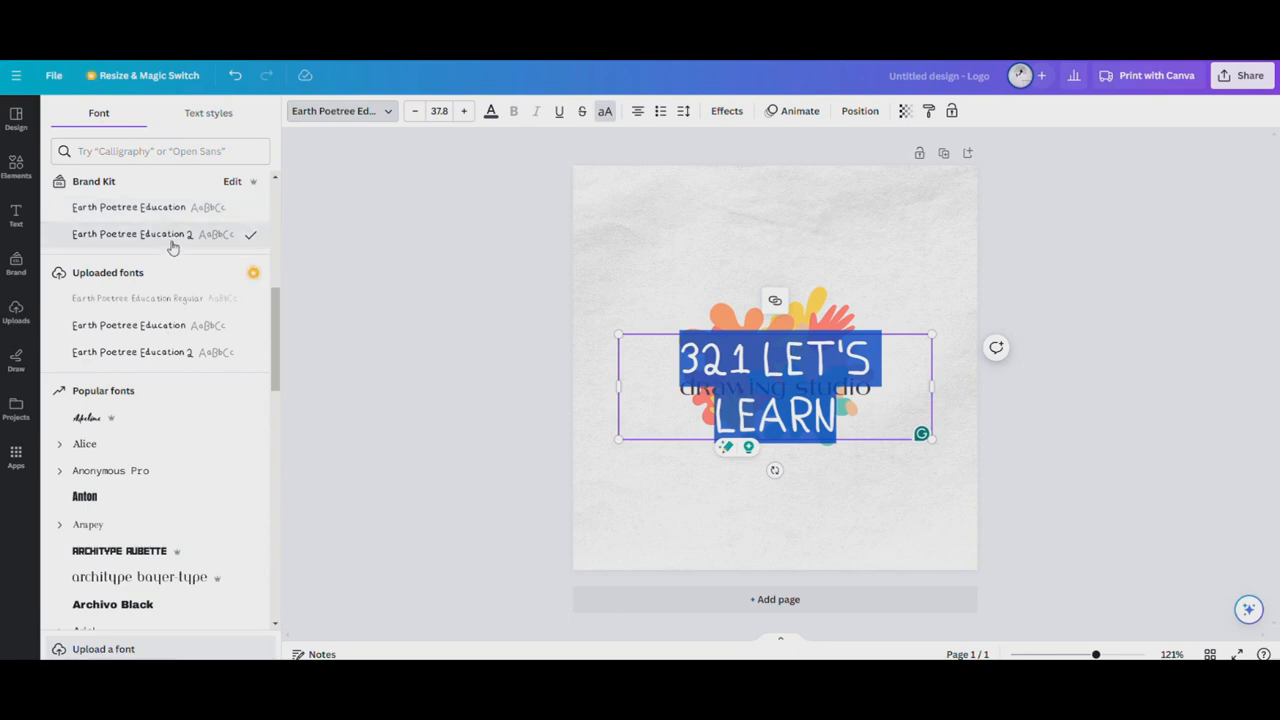
Try the Cardo font from the popular fonts on the "321 LET'S LEARN" heading
{"action": "scroll", "coordinate": [143, 440], "scroll_direction": "down", "scroll_amount": 1}
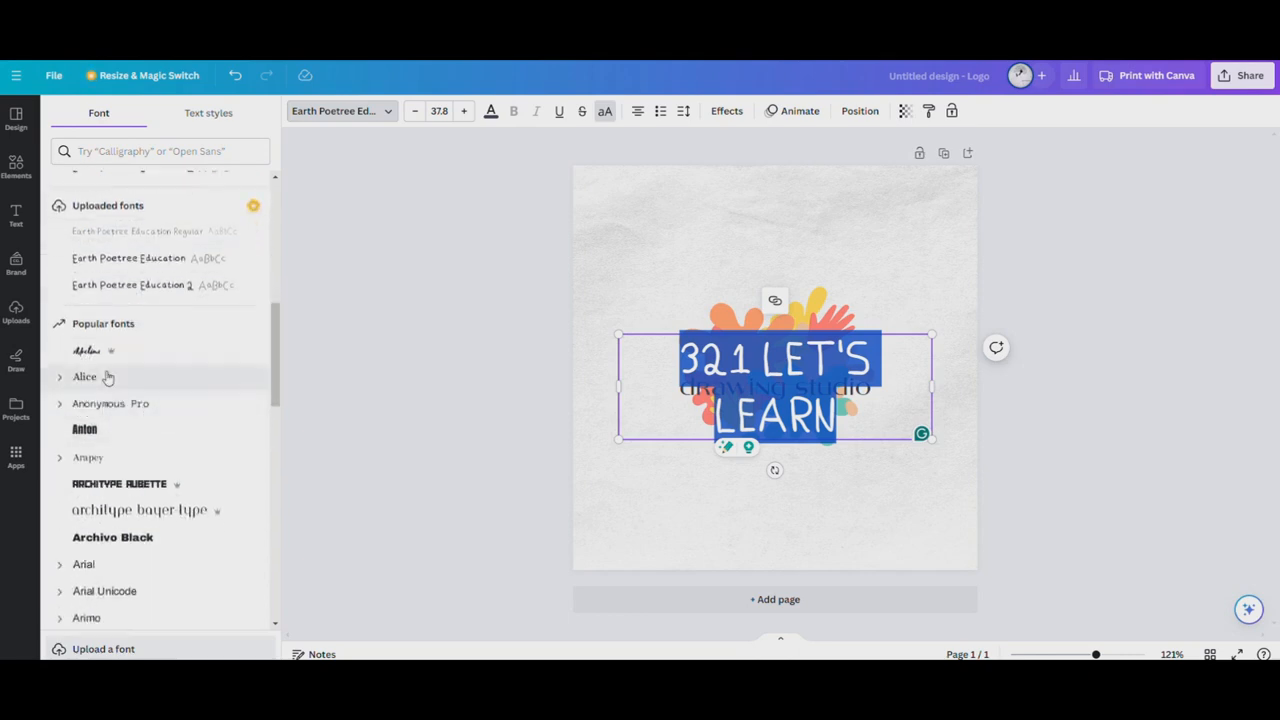
{"action": "scroll", "coordinate": [150, 494], "scroll_direction": "down", "scroll_amount": 10}
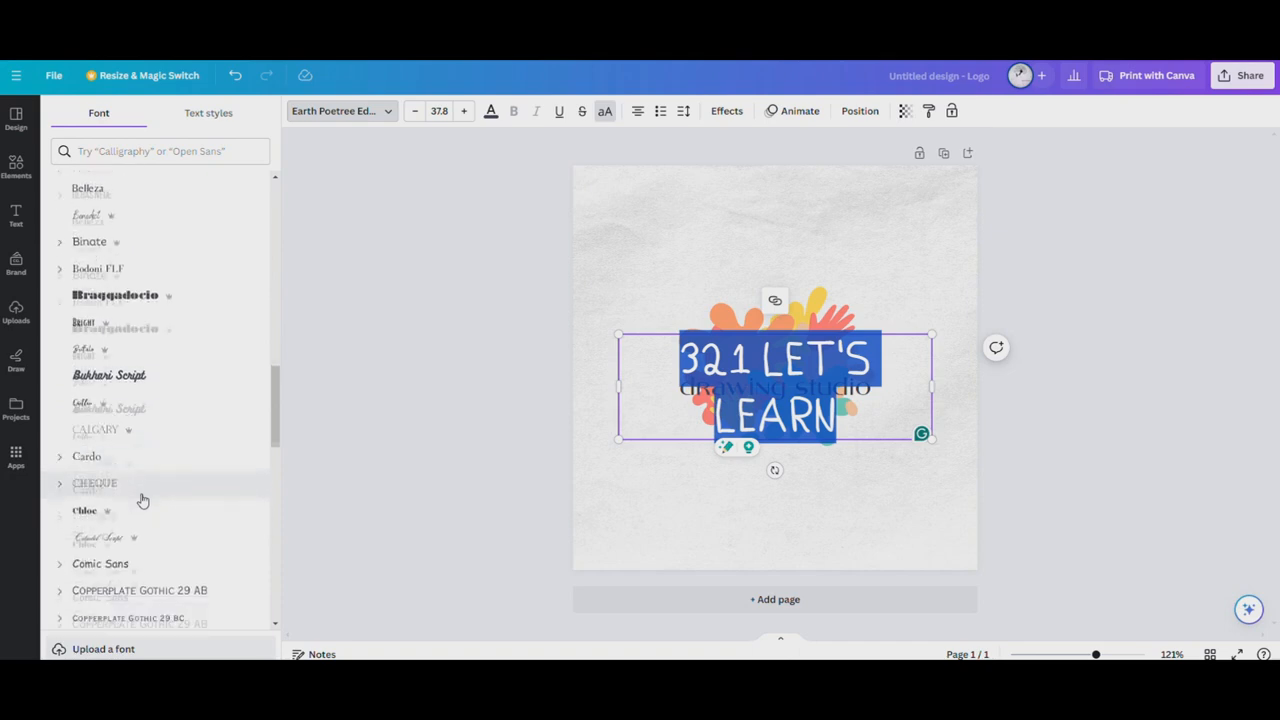
{"action": "scroll", "coordinate": [130, 436], "scroll_direction": "down", "scroll_amount": 1}
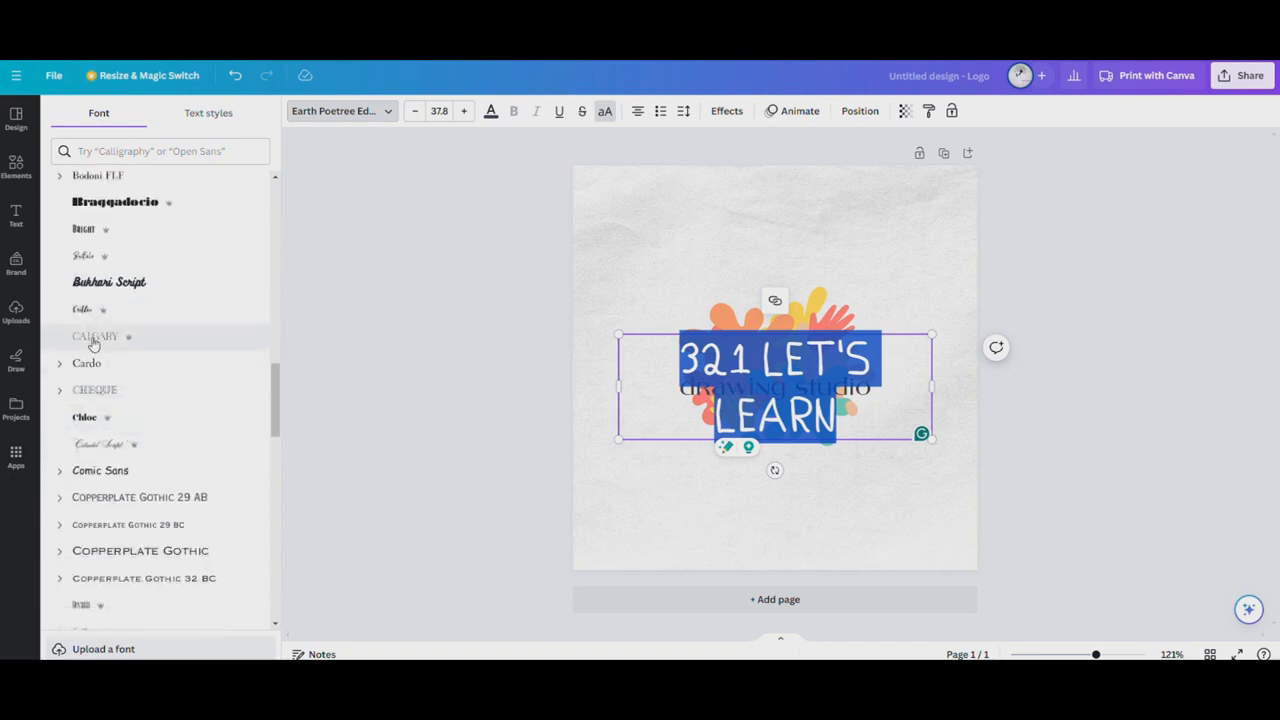
{"action": "left_click", "coordinate": [86, 363]}
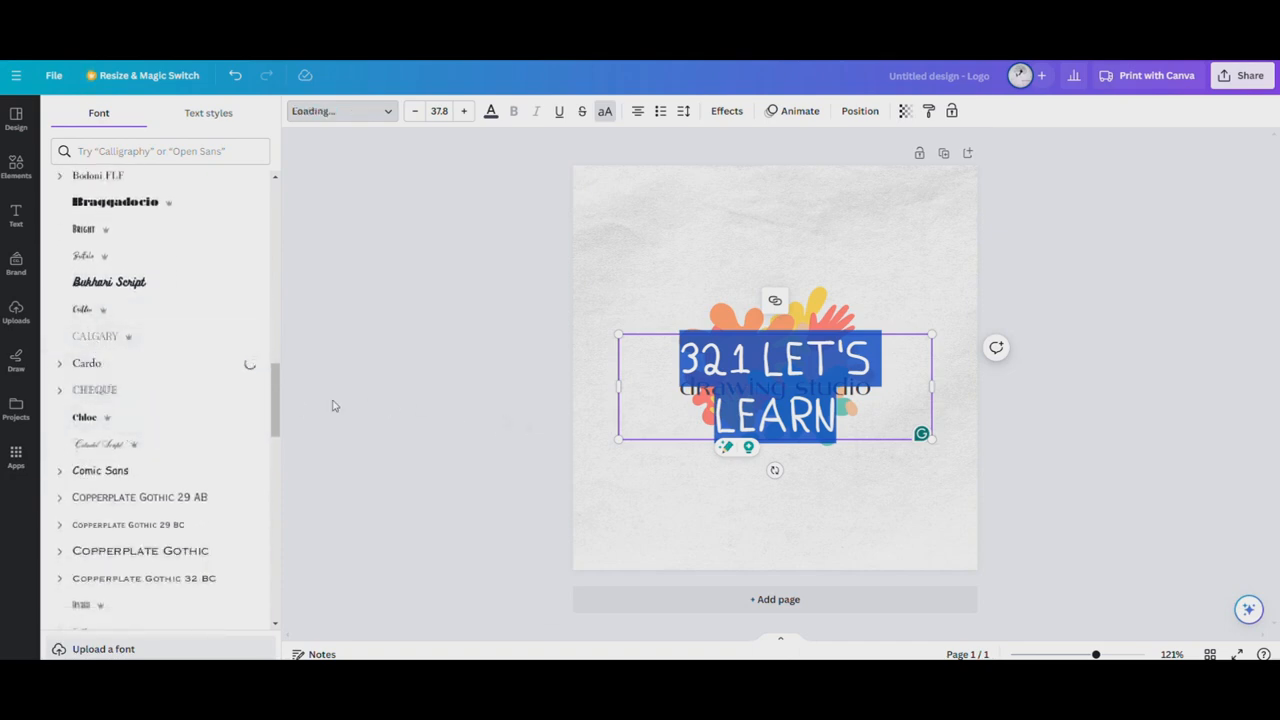
{"action": "scroll", "coordinate": [80, 394], "scroll_direction": "down", "scroll_amount": 6}
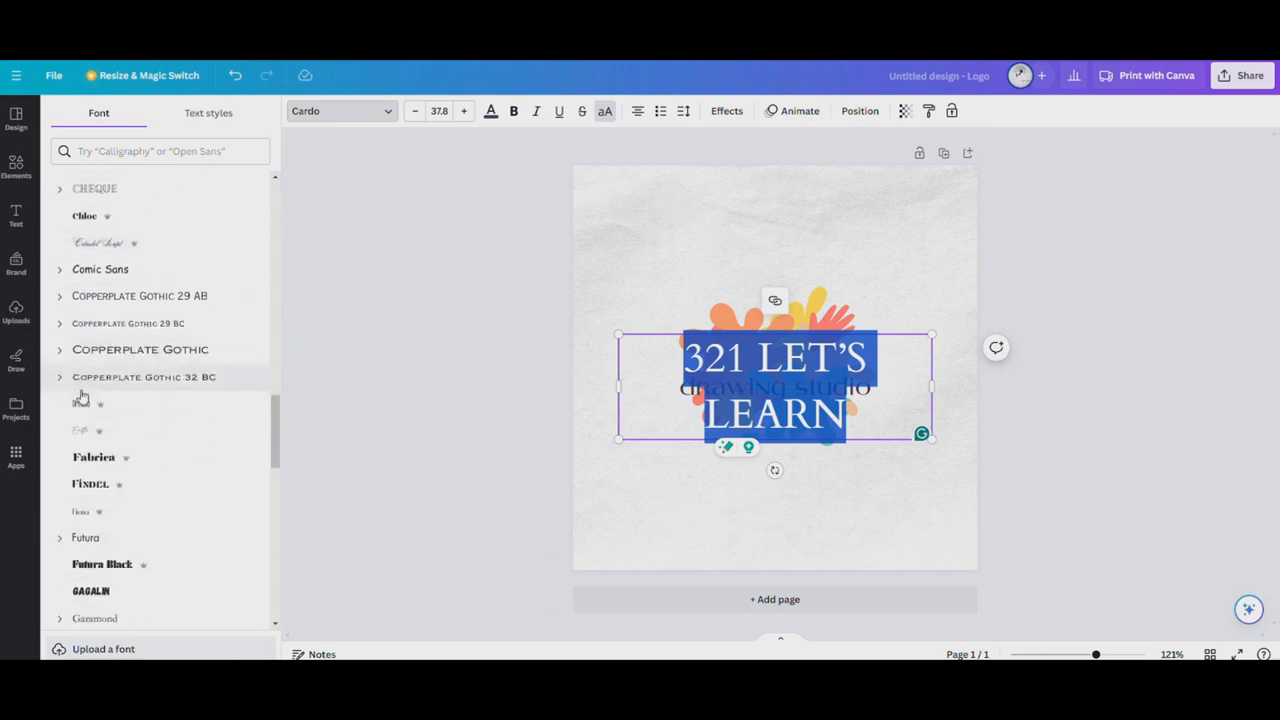
Search the fonts for "lazy" and apply Lazydog to the "321 LET'S LEARN" heading
{"action": "left_click", "coordinate": [175, 150]}
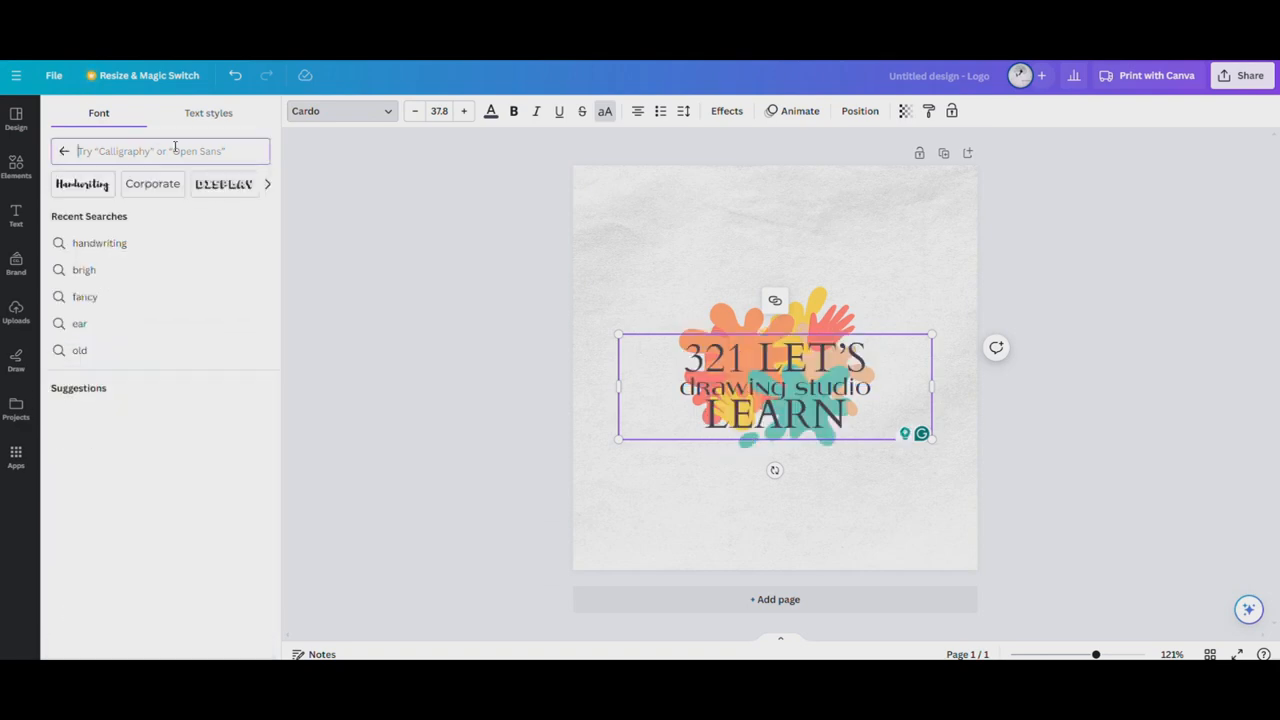
{"action": "type", "text": "lazy"}
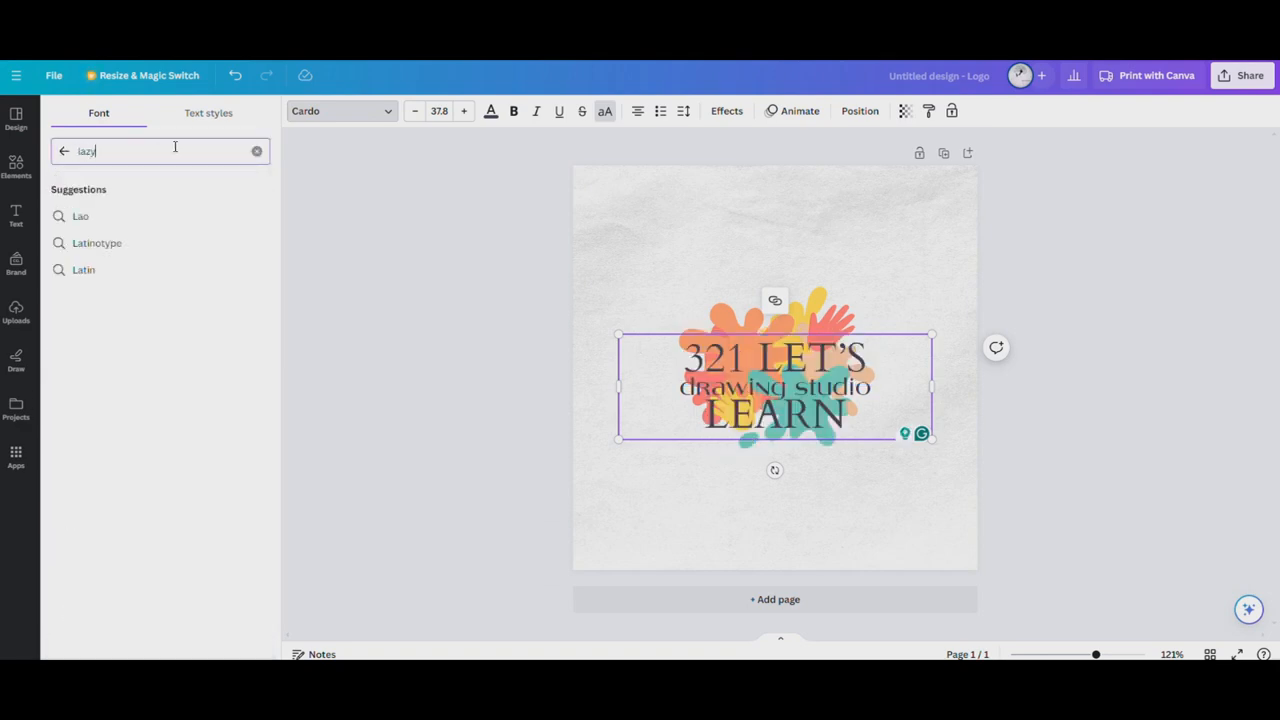
{"action": "key", "text": "BackSpace"}
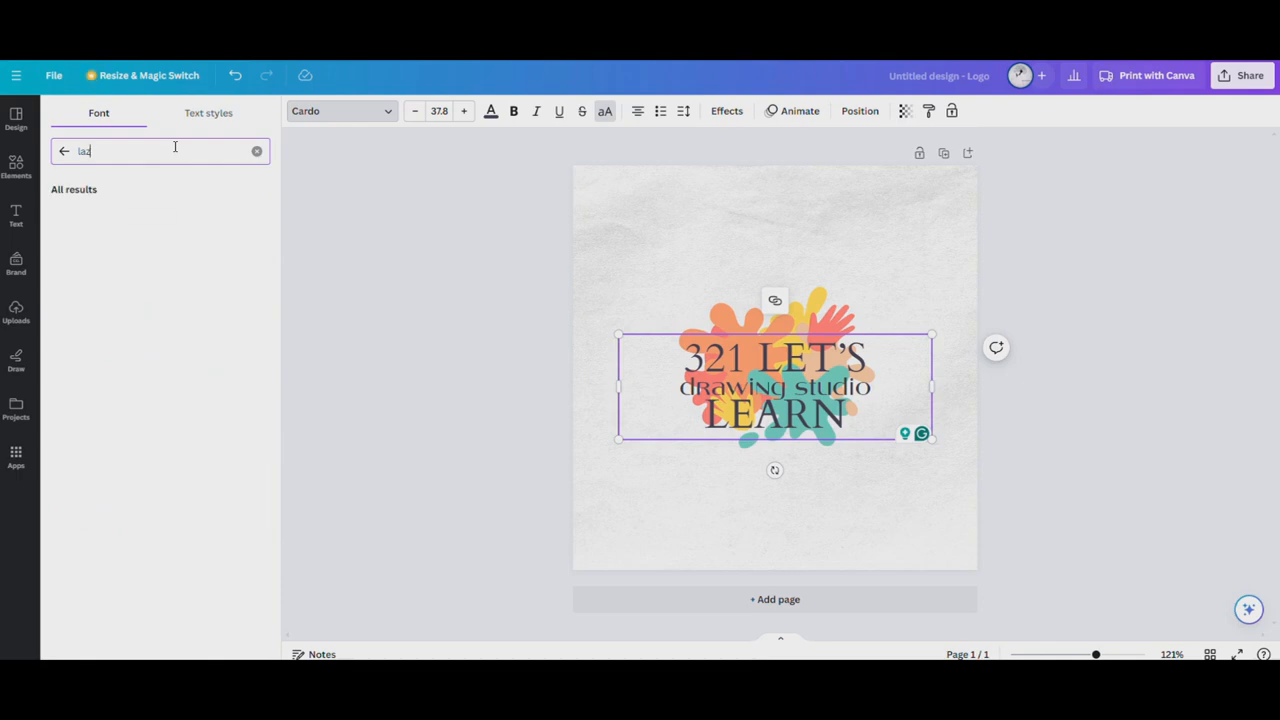
{"action": "left_click", "coordinate": [121, 213]}
Scale the heading down to a font size of about 30.4 and centre it horizontally on the page
{"action": "left_click_drag", "start_coordinate": [930, 436], "coordinate": [880, 413]}
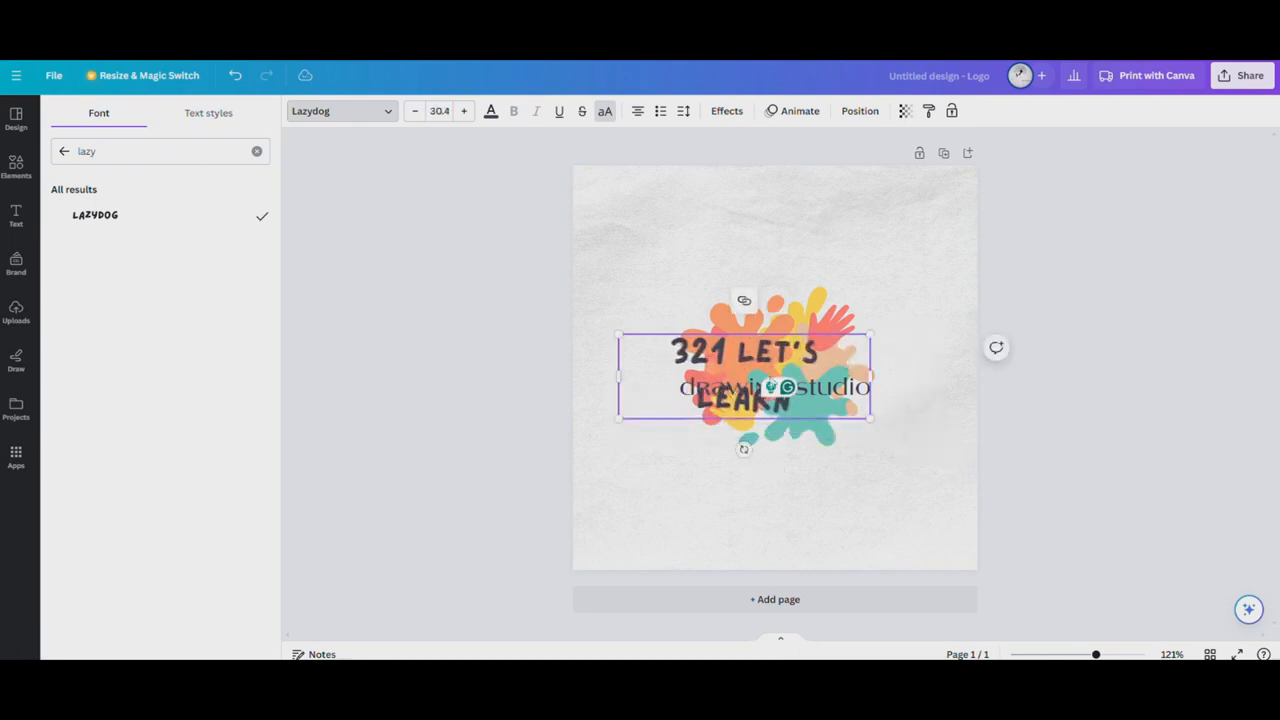
{"action": "left_click", "coordinate": [733, 512]}
{"action": "double_click", "coordinate": [745, 388]}
{"action": "double_click", "coordinate": [709, 354]}
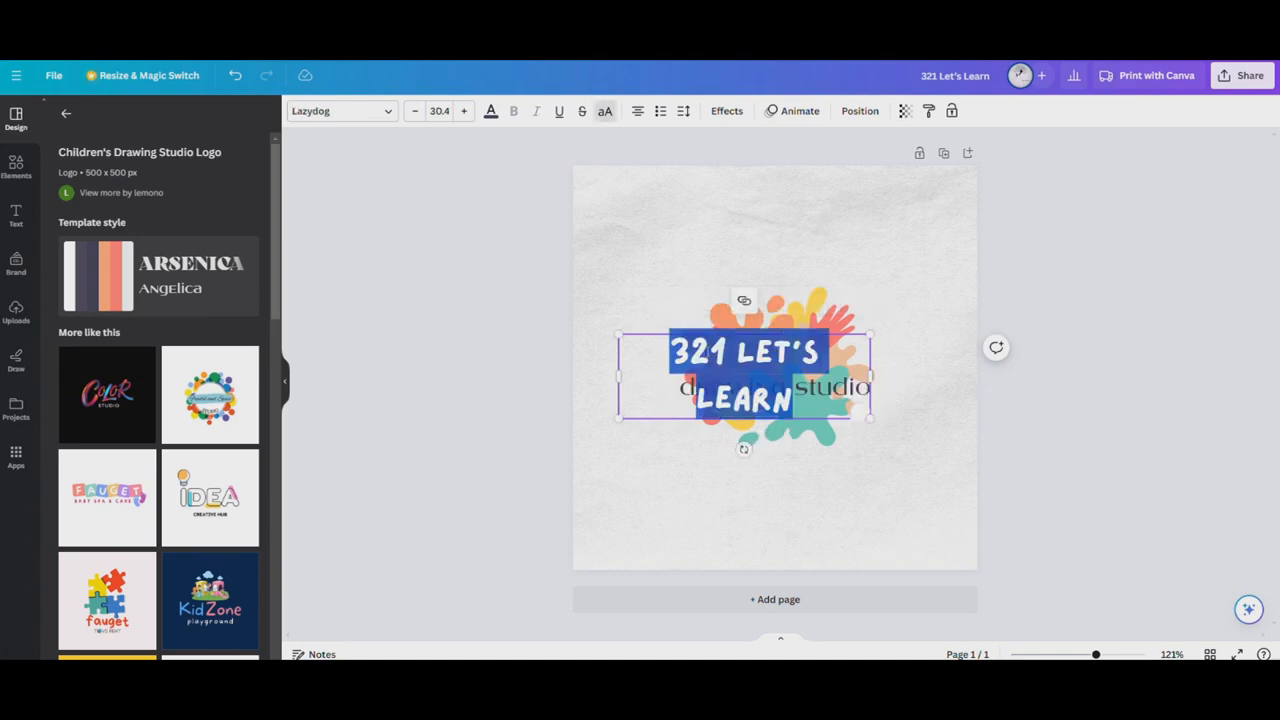
{"action": "left_click", "coordinate": [1099, 268]}
{"action": "mouse_move", "coordinate": [763, 351]}
{"action": "left_mouse_down"}
{"action": "mouse_move", "coordinate": [778, 329]}
{"action": "mouse_move", "coordinate": [790, 352]}
{"action": "left_mouse_up"}
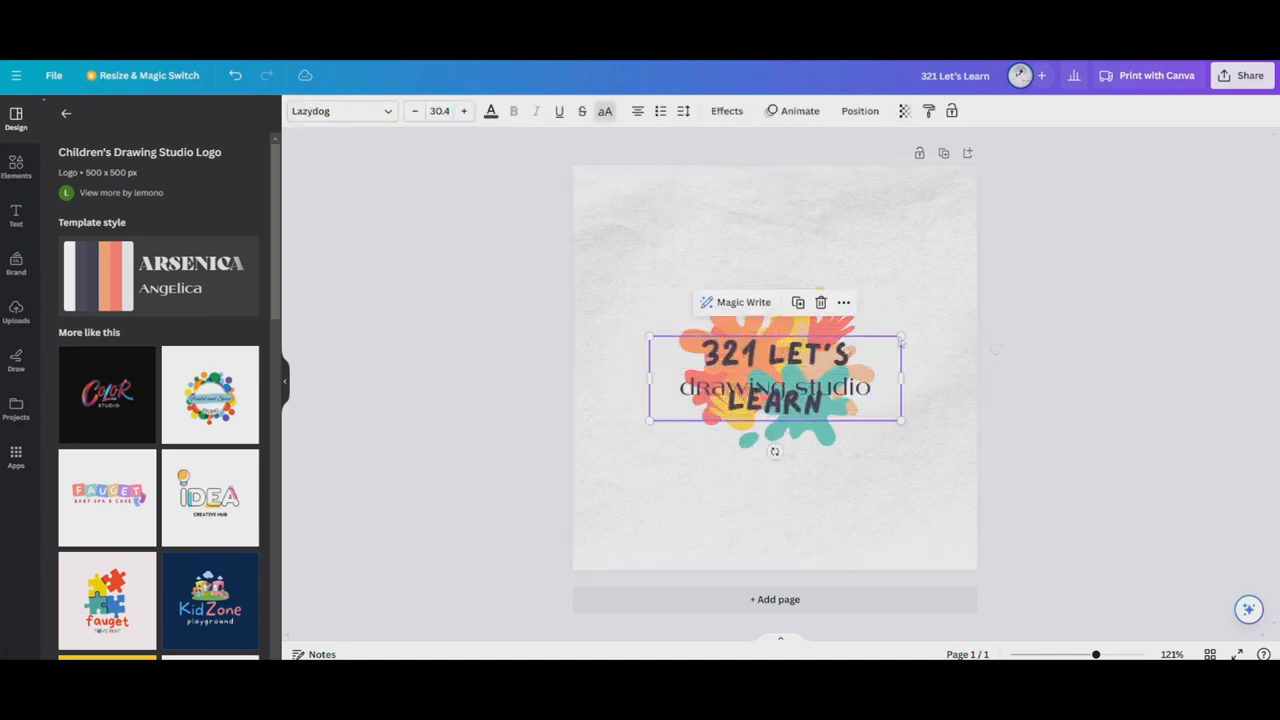
Widen the heading's text box to about 405 px so it fits on one line, and centre it just above "drawing studio"
{"action": "left_click", "coordinate": [792, 385]}
{"action": "double_click", "coordinate": [790, 358]}
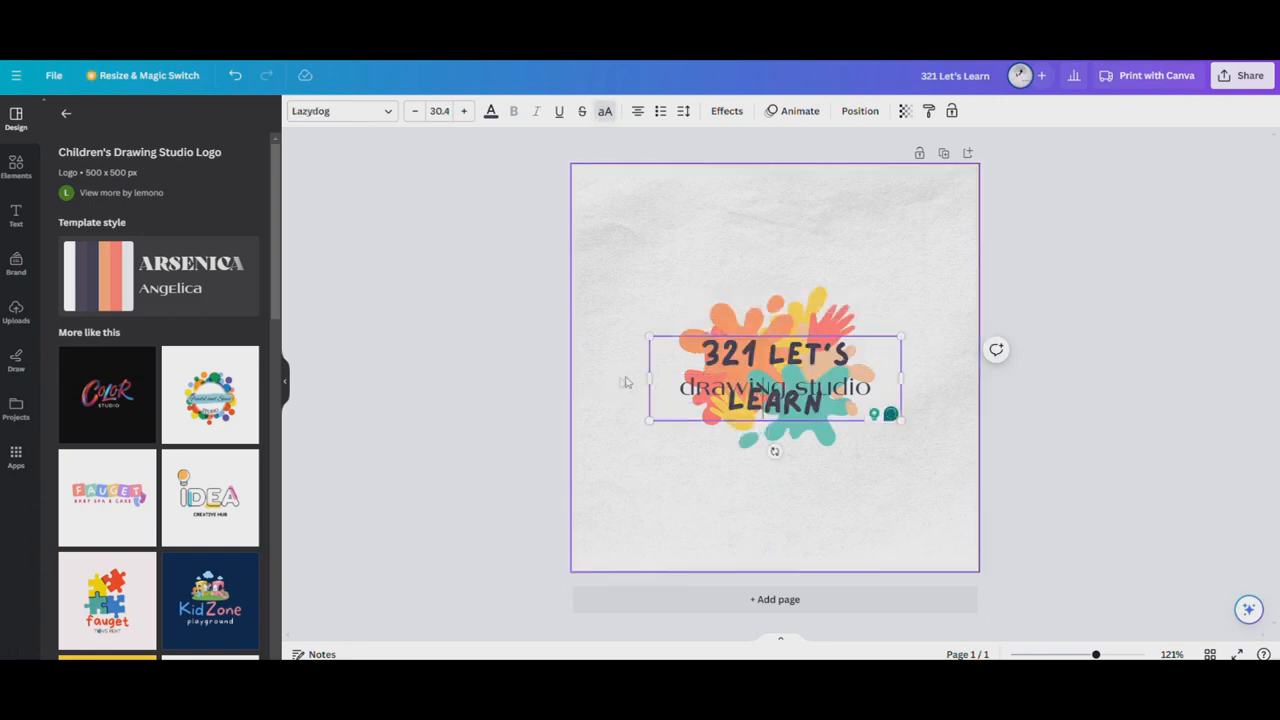
{"action": "left_click_drag", "start_coordinate": [646, 376], "coordinate": [571, 357]}
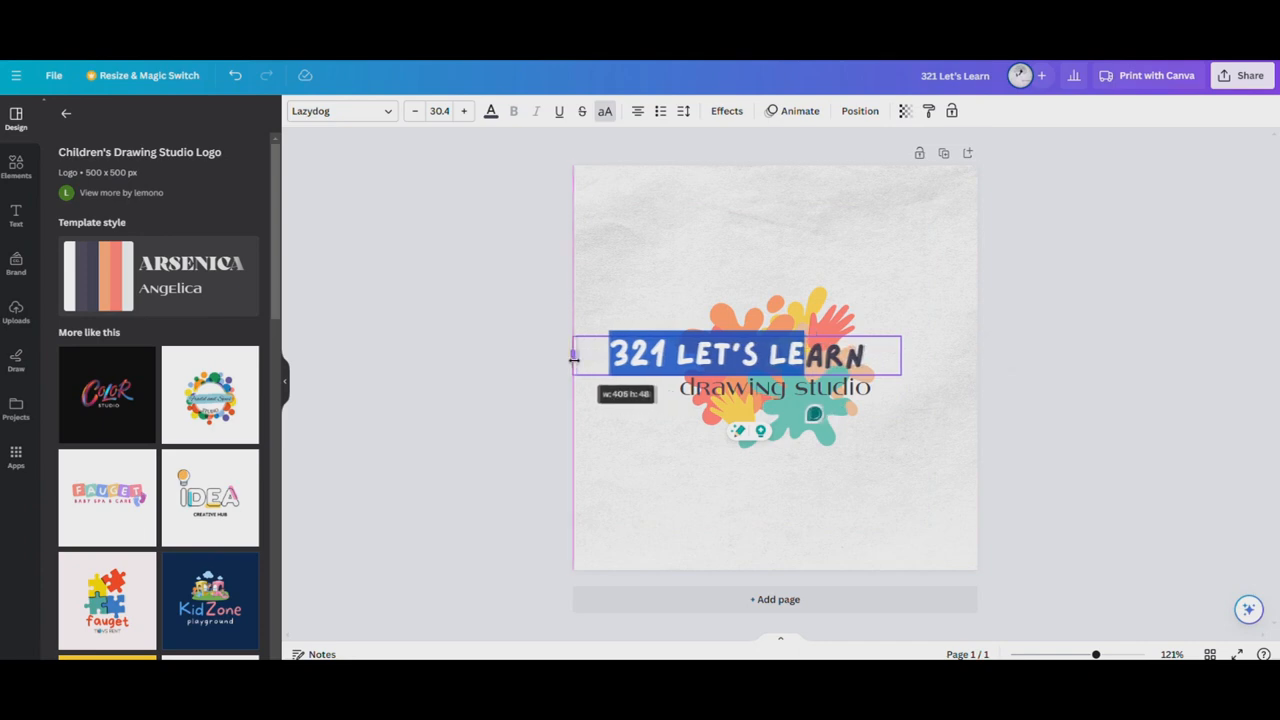
{"action": "left_click", "coordinate": [1037, 274]}
{"action": "mouse_move", "coordinate": [762, 358]}
{"action": "left_mouse_down"}
{"action": "mouse_move", "coordinate": [808, 307]}
{"action": "mouse_move", "coordinate": [801, 352]}
{"action": "left_mouse_up"}
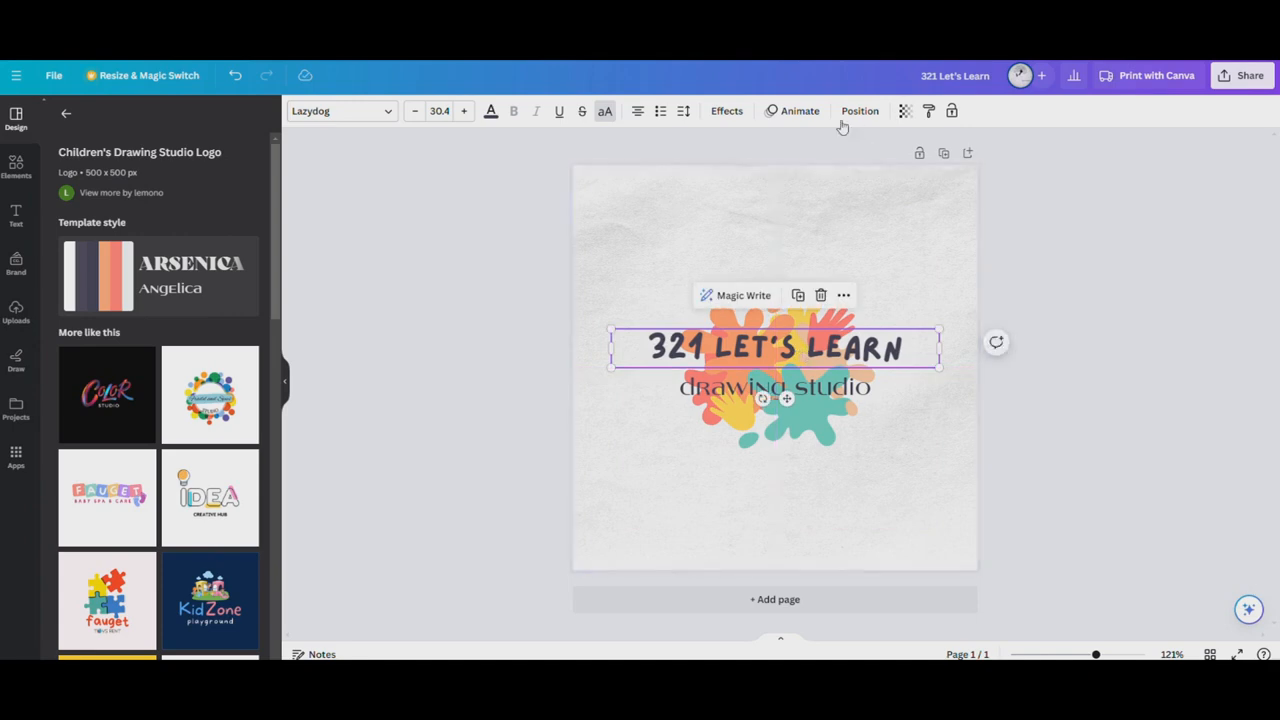
Apply the Curve text effect to the heading with a curve of 54 and place it as an arch over the paint splash
{"action": "left_click", "coordinate": [727, 111]}
{"action": "left_click", "coordinate": [183, 608]}
{"action": "left_click_drag", "start_coordinate": [769, 352], "coordinate": [747, 263]}
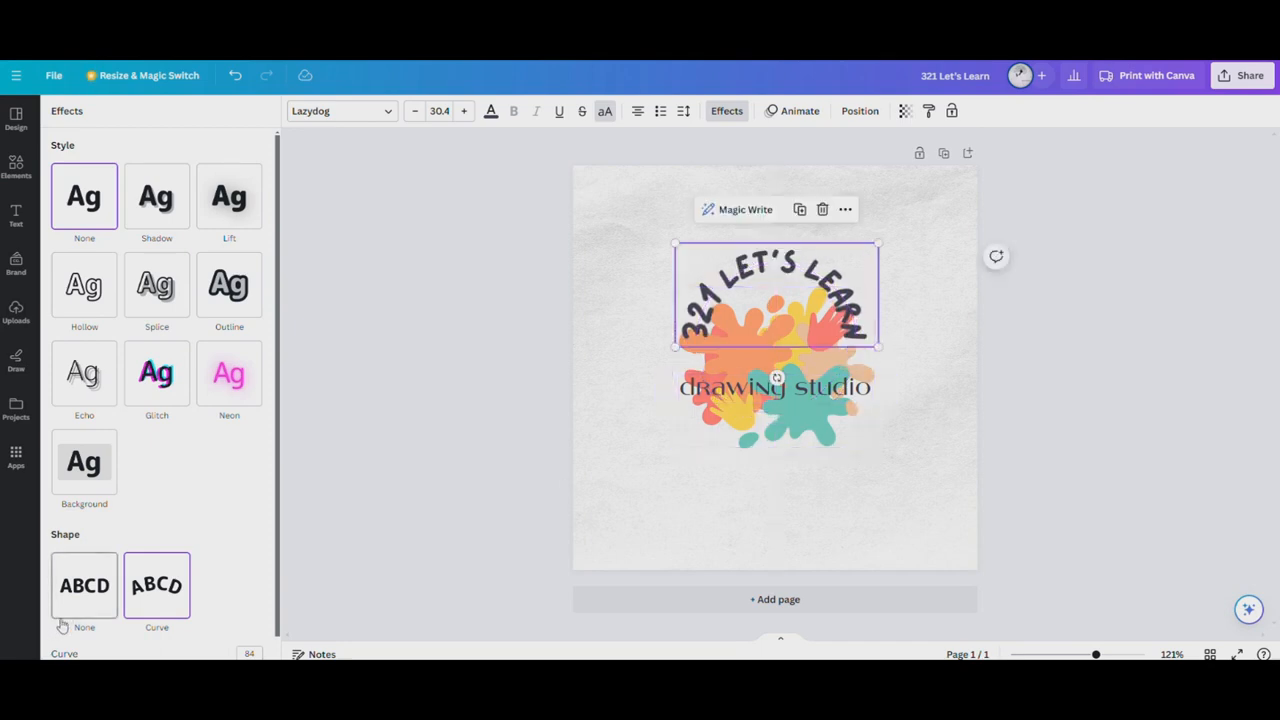
{"action": "scroll", "coordinate": [175, 628], "scroll_direction": "down", "scroll_amount": 1}
{"action": "left_click_drag", "start_coordinate": [238, 652], "coordinate": [215, 648]}
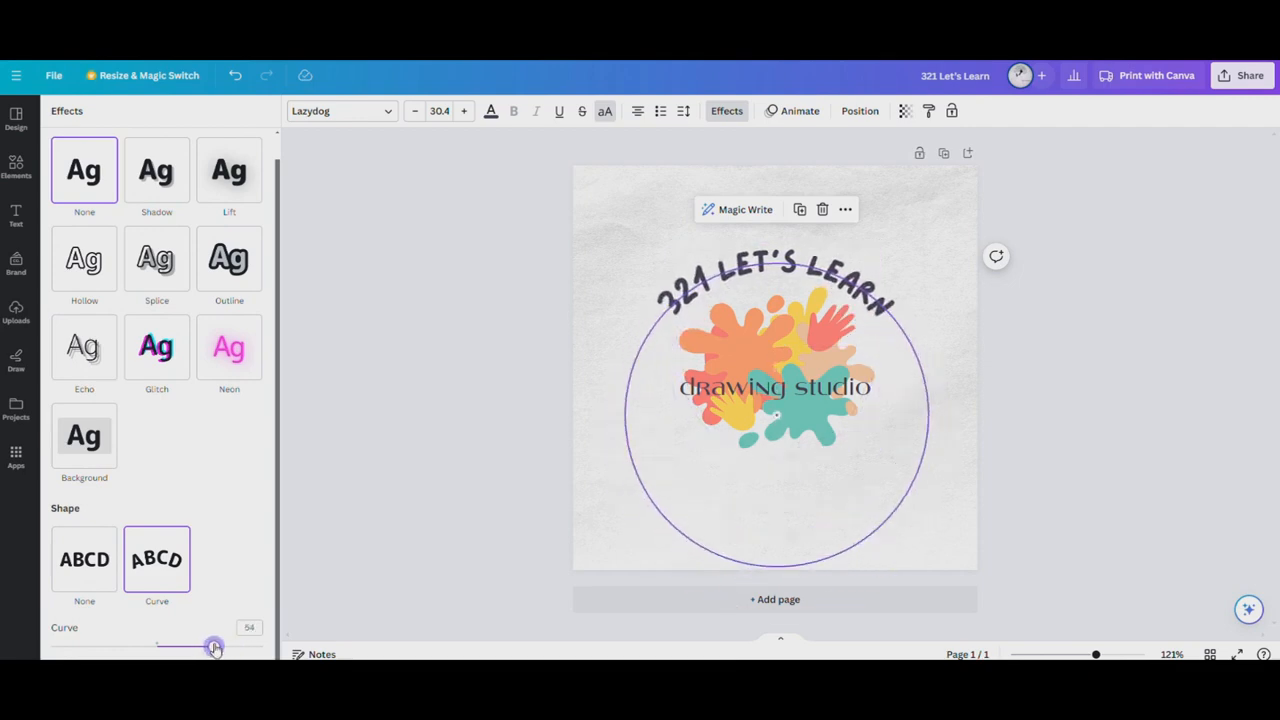
{"action": "left_click_drag", "start_coordinate": [830, 282], "coordinate": [830, 282]}
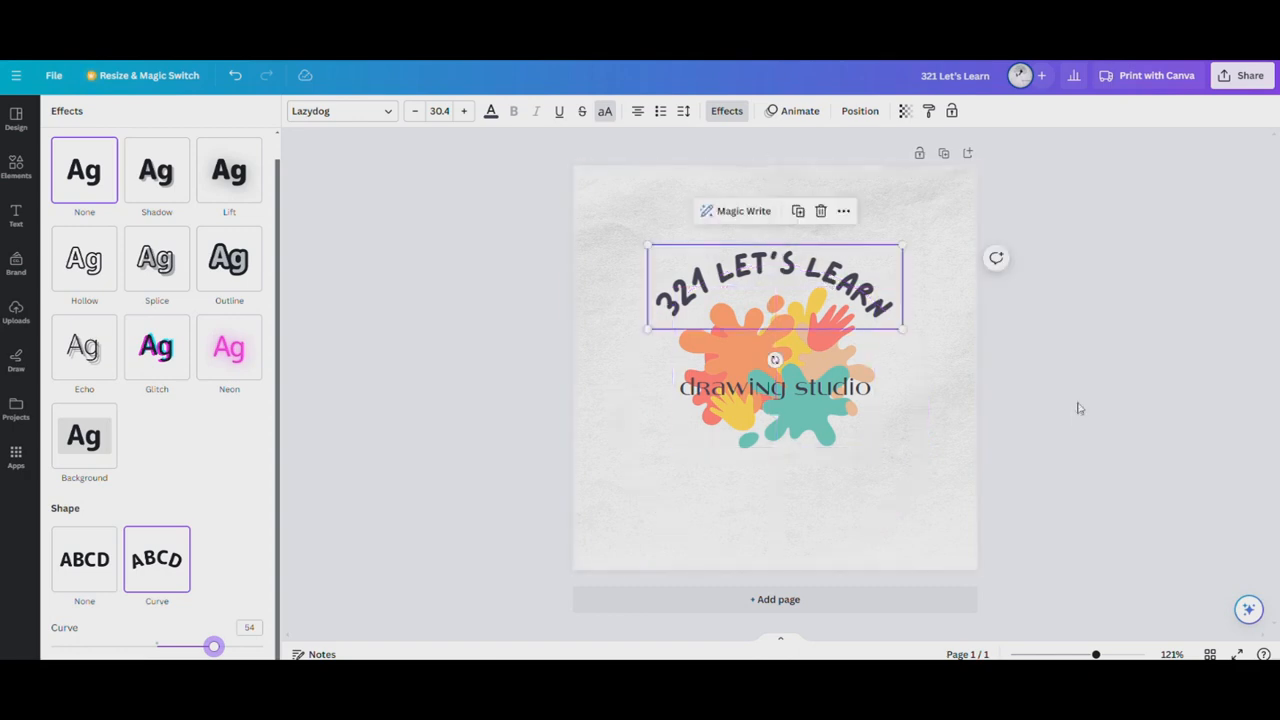
{"action": "left_click", "coordinate": [1080, 409]}
Replace the "drawing studio" text in the logo with "TPT STORE"
{"action": "double_click", "coordinate": [765, 395]}
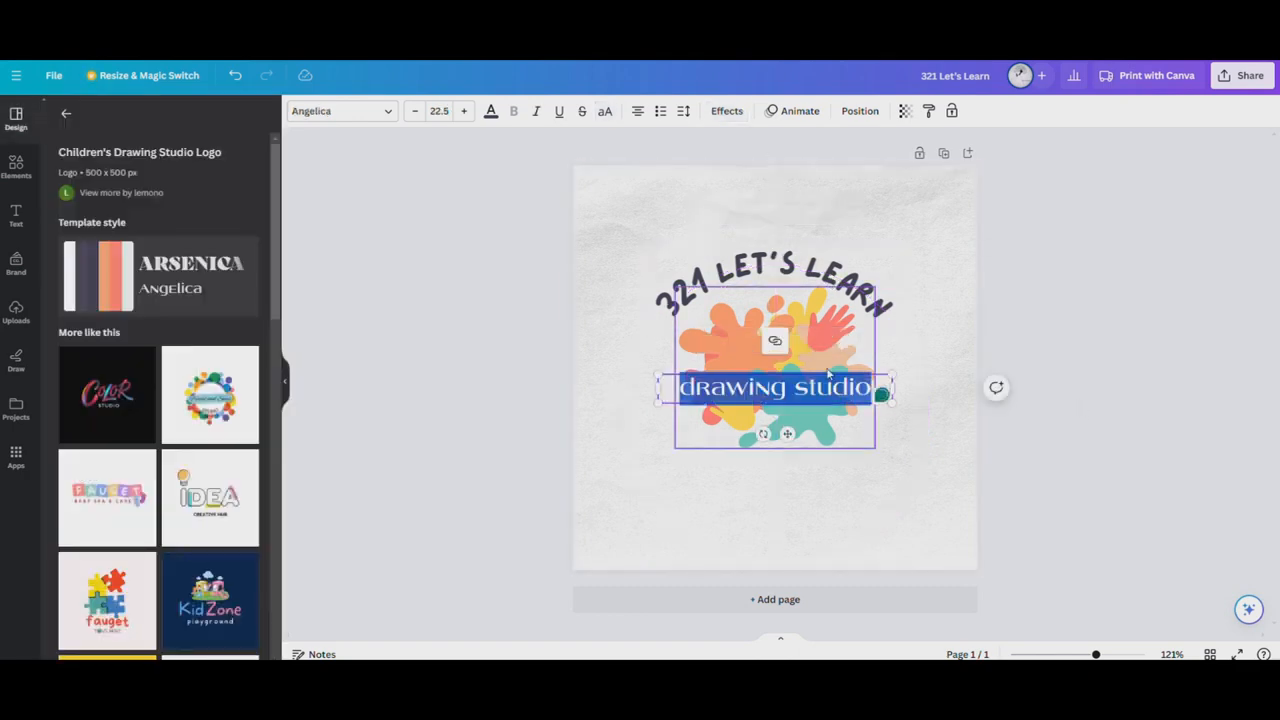
{"action": "key", "text": "BackSpace"}
{"action": "type", "text": "Tp"}
{"action": "key", "text": "BackSpace"}
{"action": "type", "text": "PT"}
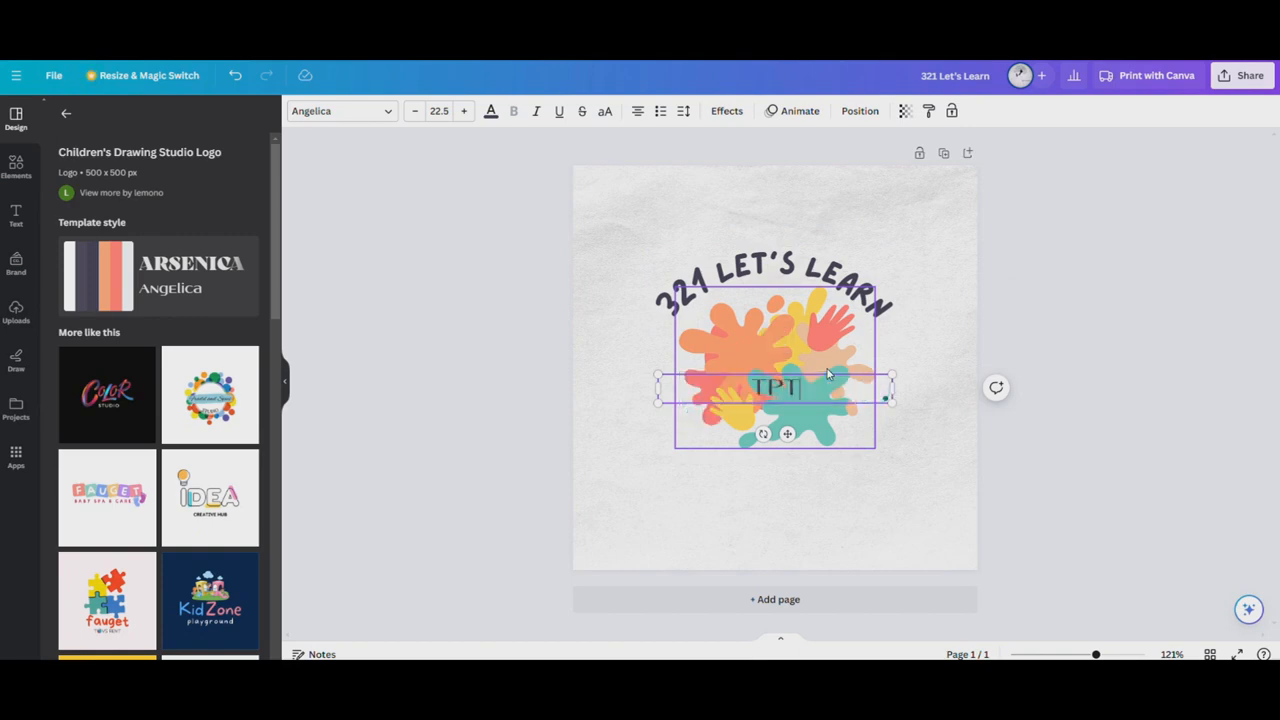
{"action": "type", "text": " StTOr"}
{"action": "key", "text": "BackSpace"}
{"action": "type", "text": "RE"}
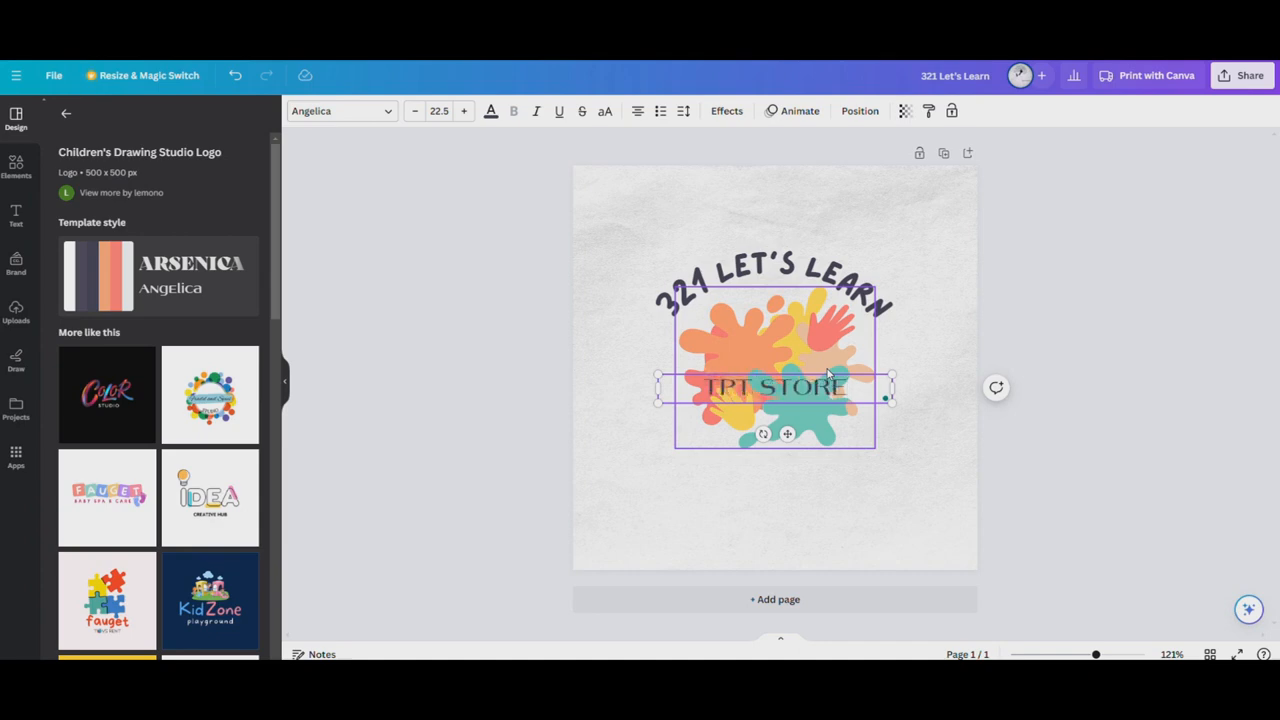
{"action": "left_click", "coordinate": [1114, 374]}
Move "TPT STORE" up to the middle of the paint splash and nudge the curved heading closer to the artwork
{"action": "mouse_move", "coordinate": [773, 388]}
{"action": "left_mouse_down"}
{"action": "mouse_move", "coordinate": [767, 423]}
{"action": "mouse_move", "coordinate": [783, 438]}
{"action": "mouse_move", "coordinate": [772, 371]}
{"action": "left_mouse_up"}
{"action": "left_click", "coordinate": [860, 290]}
{"action": "mouse_move", "coordinate": [860, 290]}
{"action": "left_mouse_down"}
{"action": "mouse_move", "coordinate": [863, 248]}
{"action": "mouse_move", "coordinate": [858, 290]}
{"action": "left_mouse_up"}
{"action": "left_click", "coordinate": [1108, 280]}
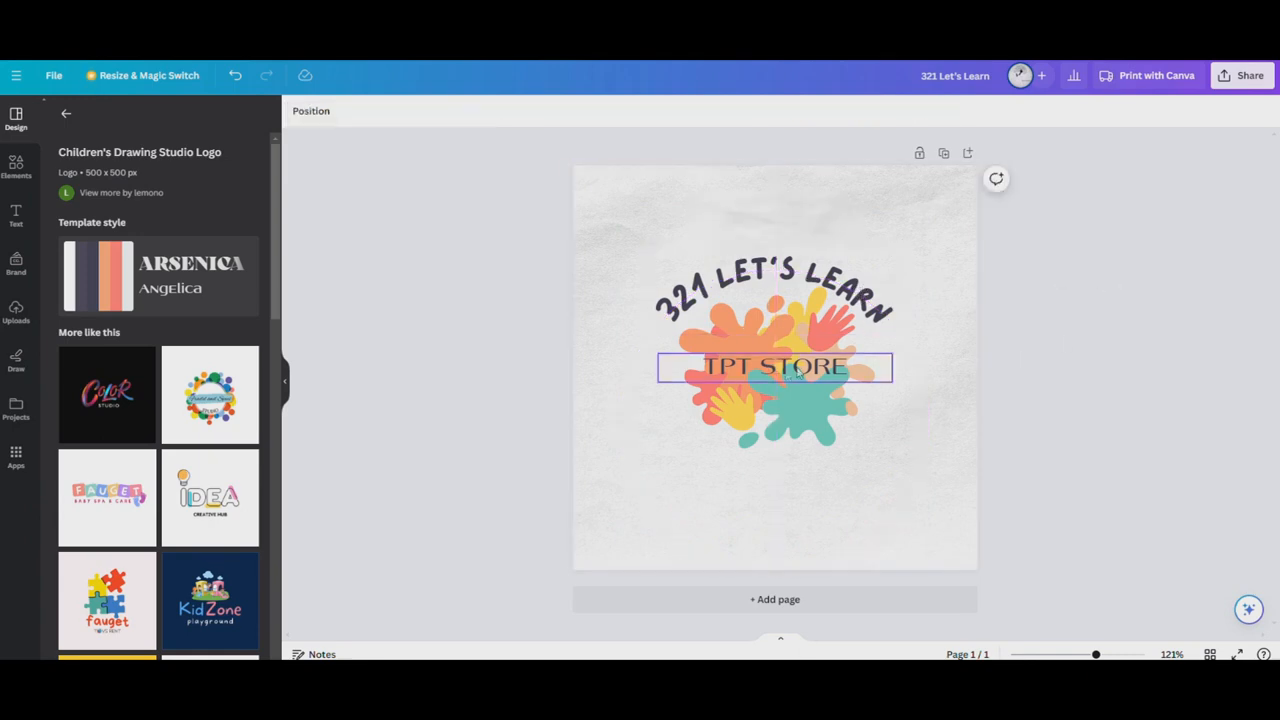
{"action": "left_click", "coordinate": [787, 372]}
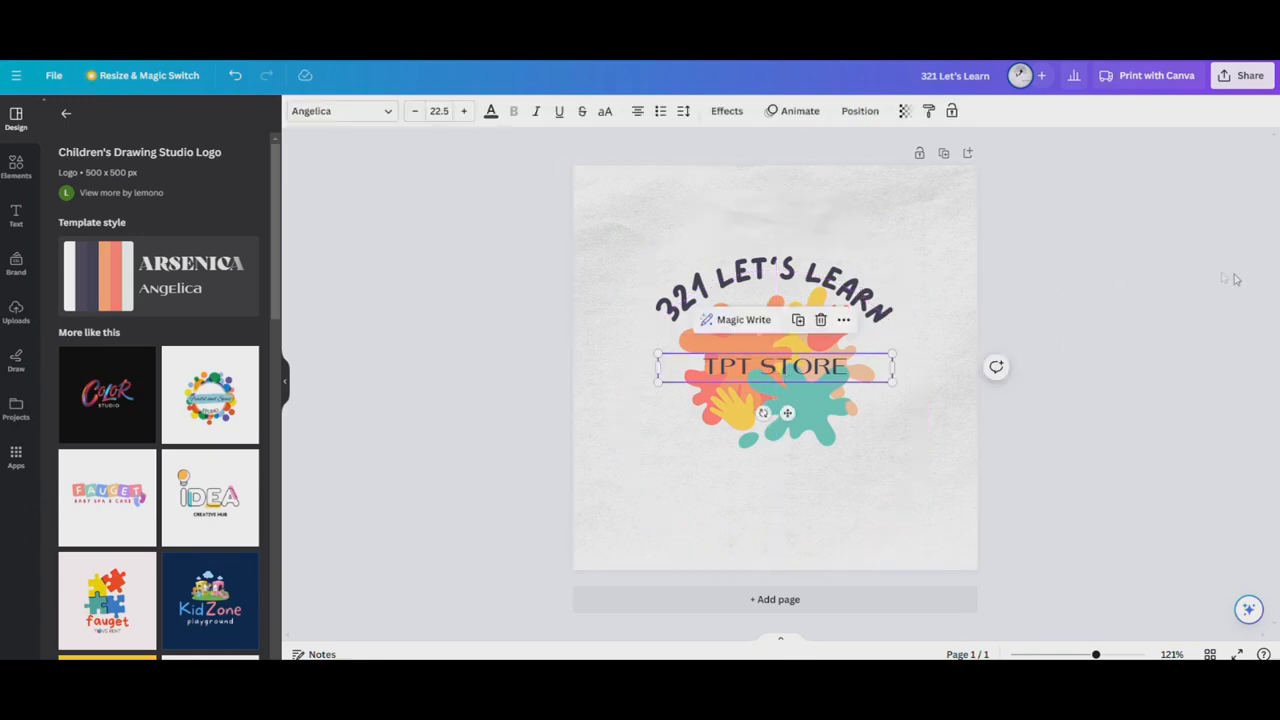
{"action": "left_click", "coordinate": [1125, 238]}
Download the finished logo as a PNG file at 500 × 500 px
{"action": "left_click", "coordinate": [1245, 77]}
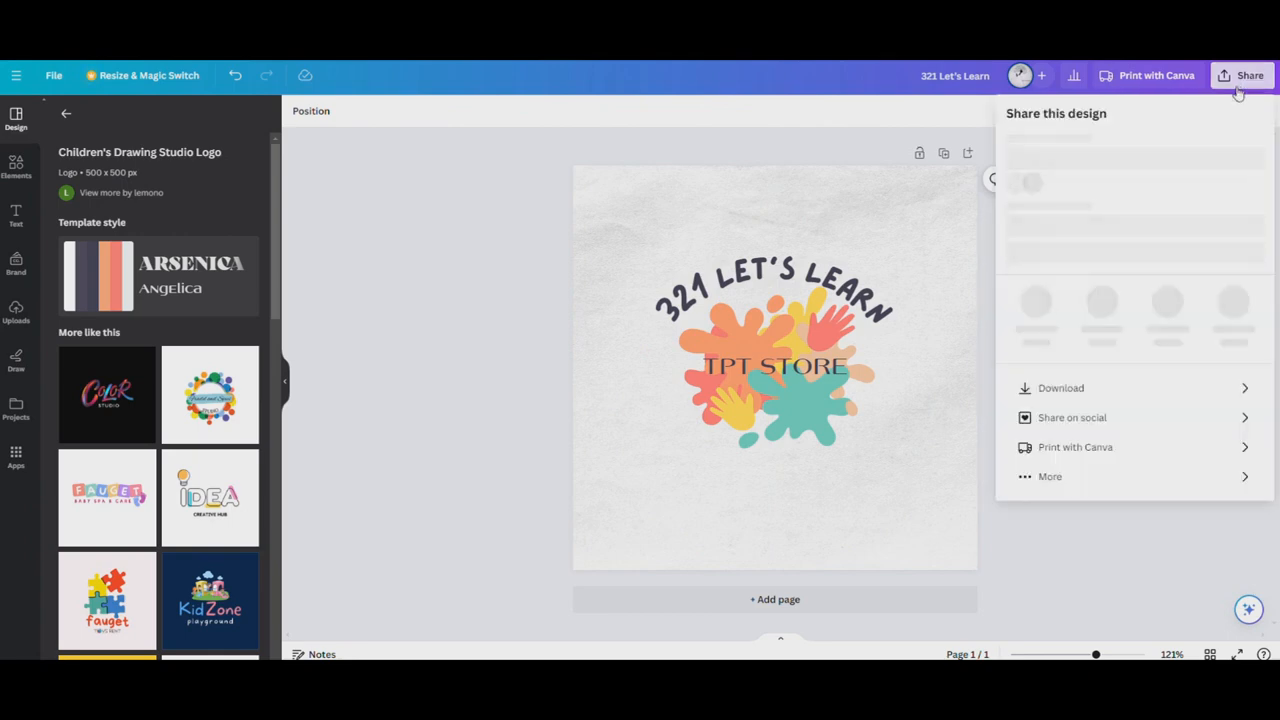
{"action": "left_click", "coordinate": [1089, 424]}
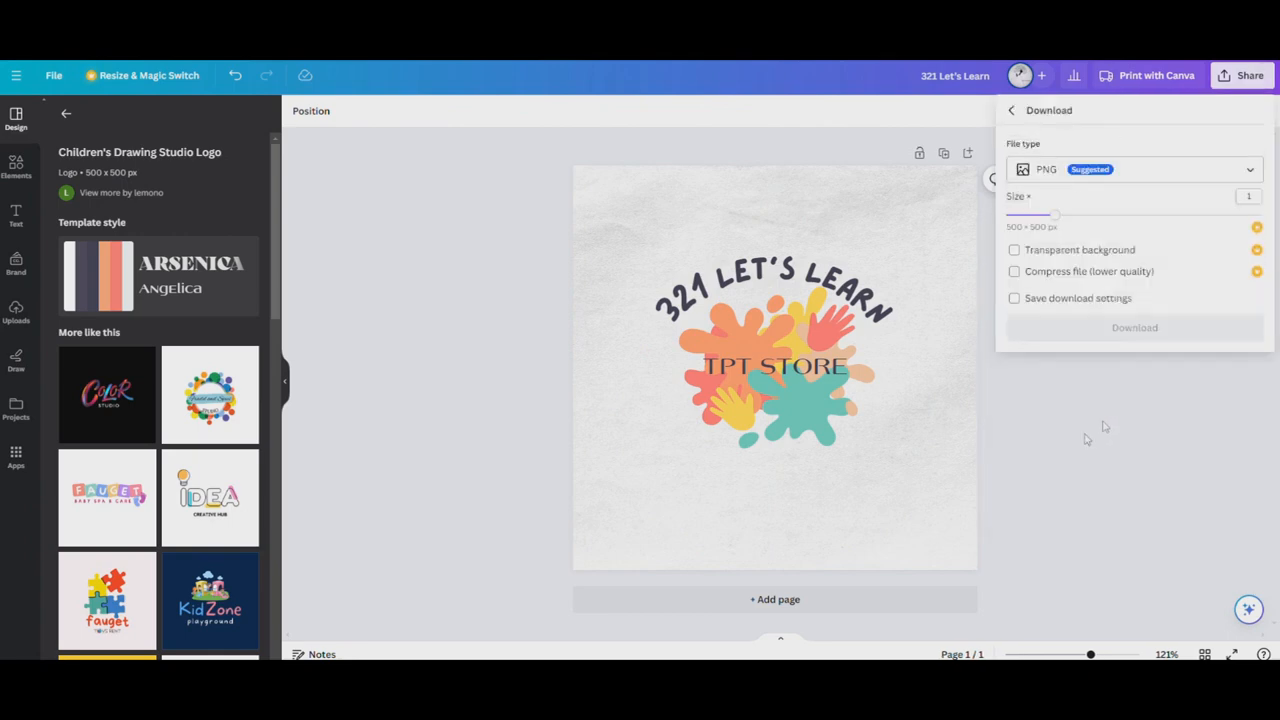
{"action": "left_click", "coordinate": [1126, 178]}
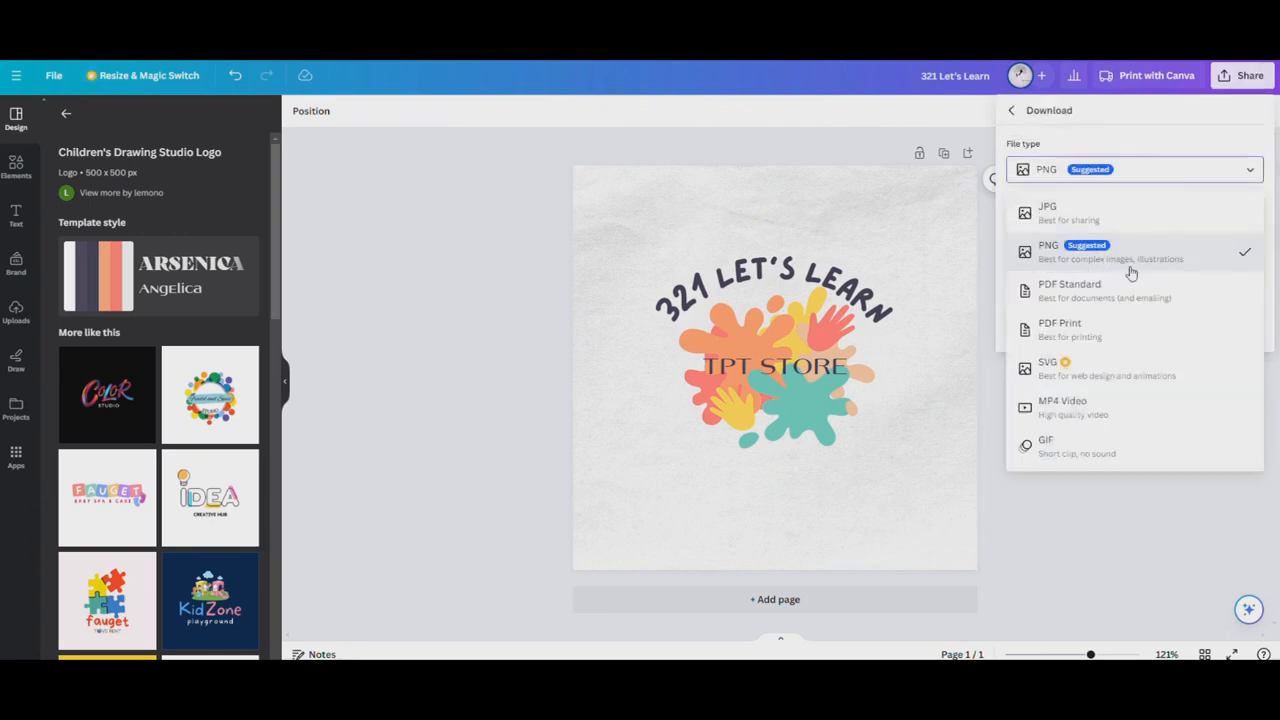
{"action": "left_click", "coordinate": [1068, 264]}
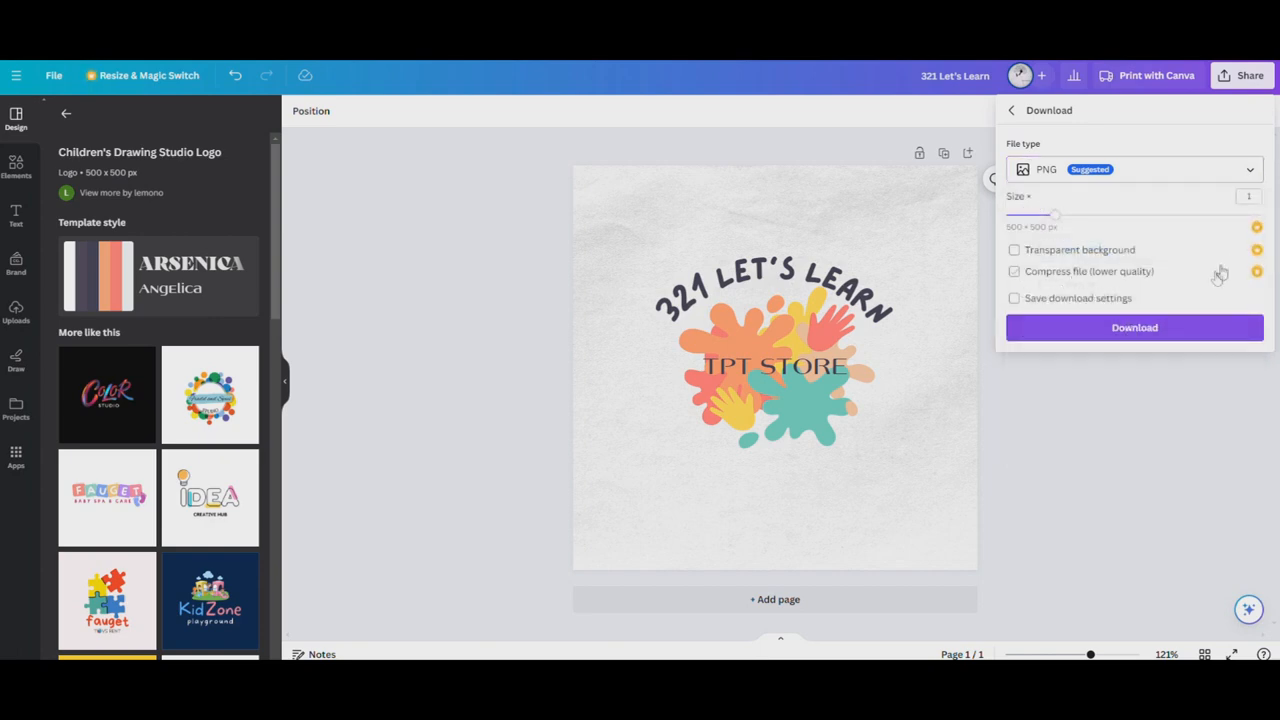
{"action": "left_click", "coordinate": [1100, 336]}
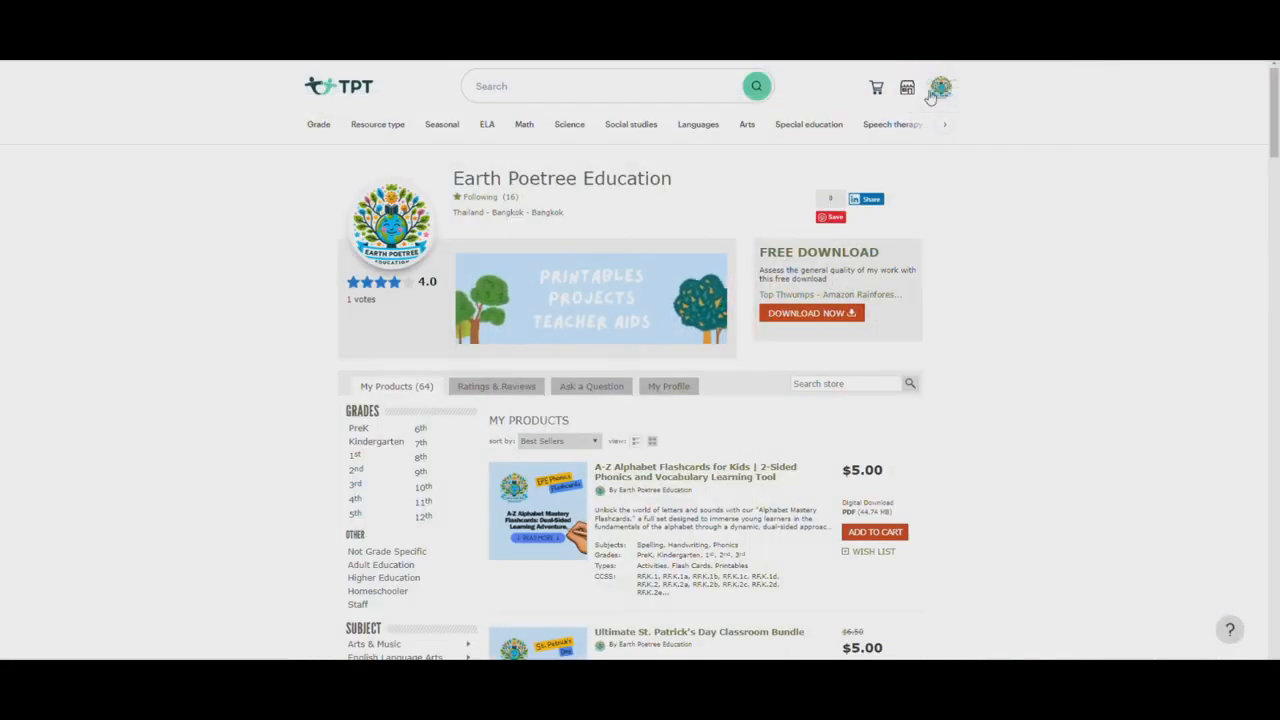
Open the TPT store profile and review its Experience, Teaching Style, Honors/Awards and Own Education History entries
{"action": "left_click", "coordinate": [936, 90]}
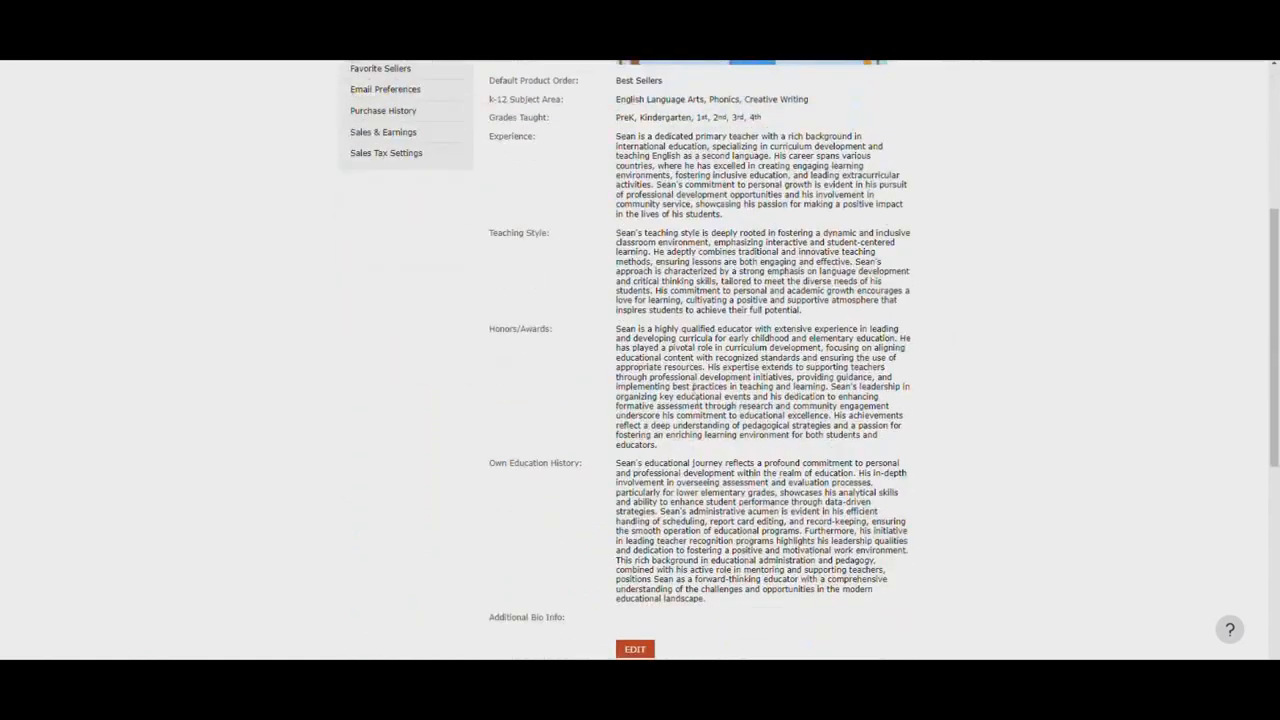
{"action": "scroll", "coordinate": [628, 585], "scroll_direction": "down", "scroll_amount": 2}
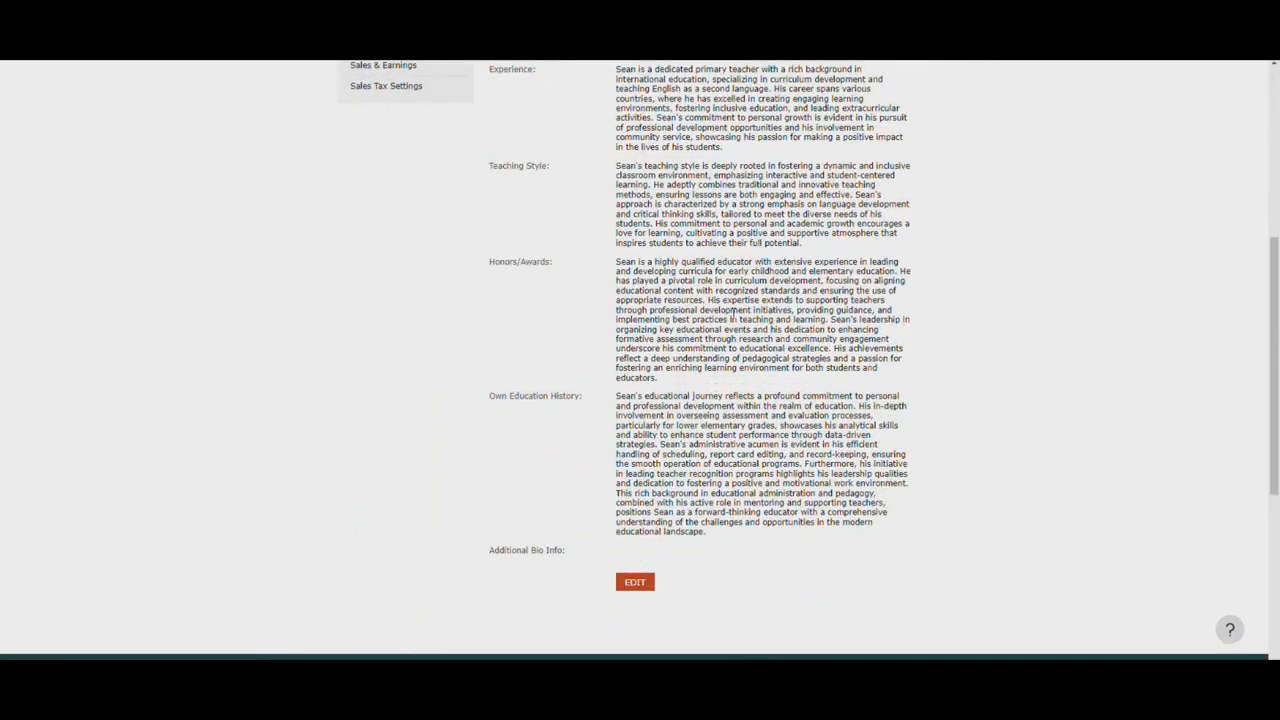
{"action": "scroll", "coordinate": [733, 315], "scroll_direction": "up", "scroll_amount": 4}
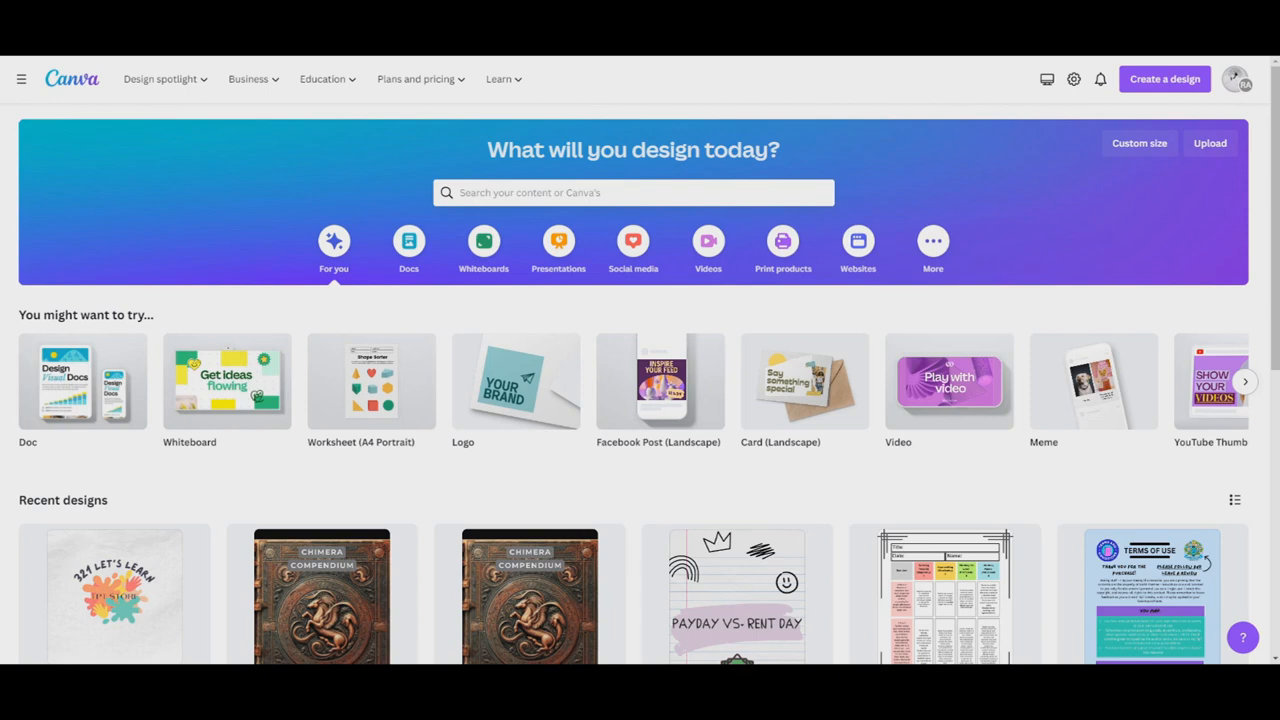
Create a Worksheet (A4 Portrait) design in Canva and paste all elements copied from the existing Terms of Use design onto its page
{"action": "left_click", "coordinate": [1167, 88]}
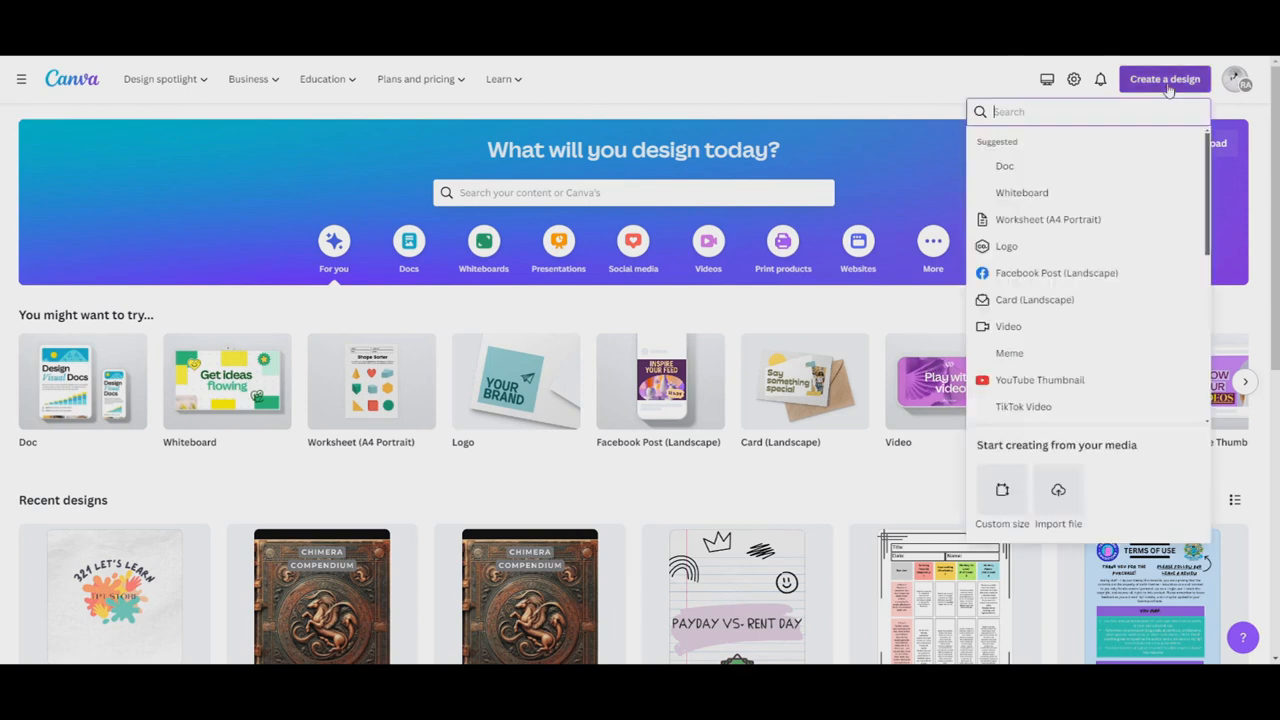
{"action": "left_click", "coordinate": [1045, 219]}
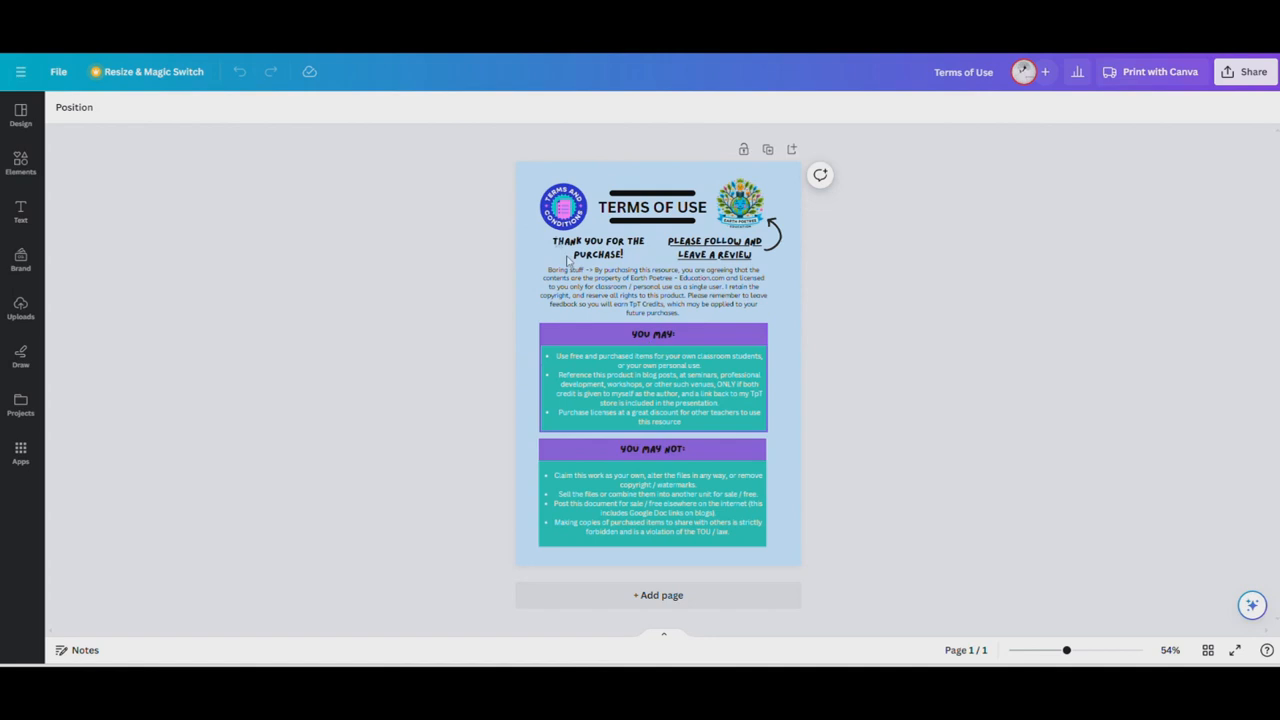
{"action": "left_click_drag", "start_coordinate": [484, 144], "coordinate": [870, 608]}
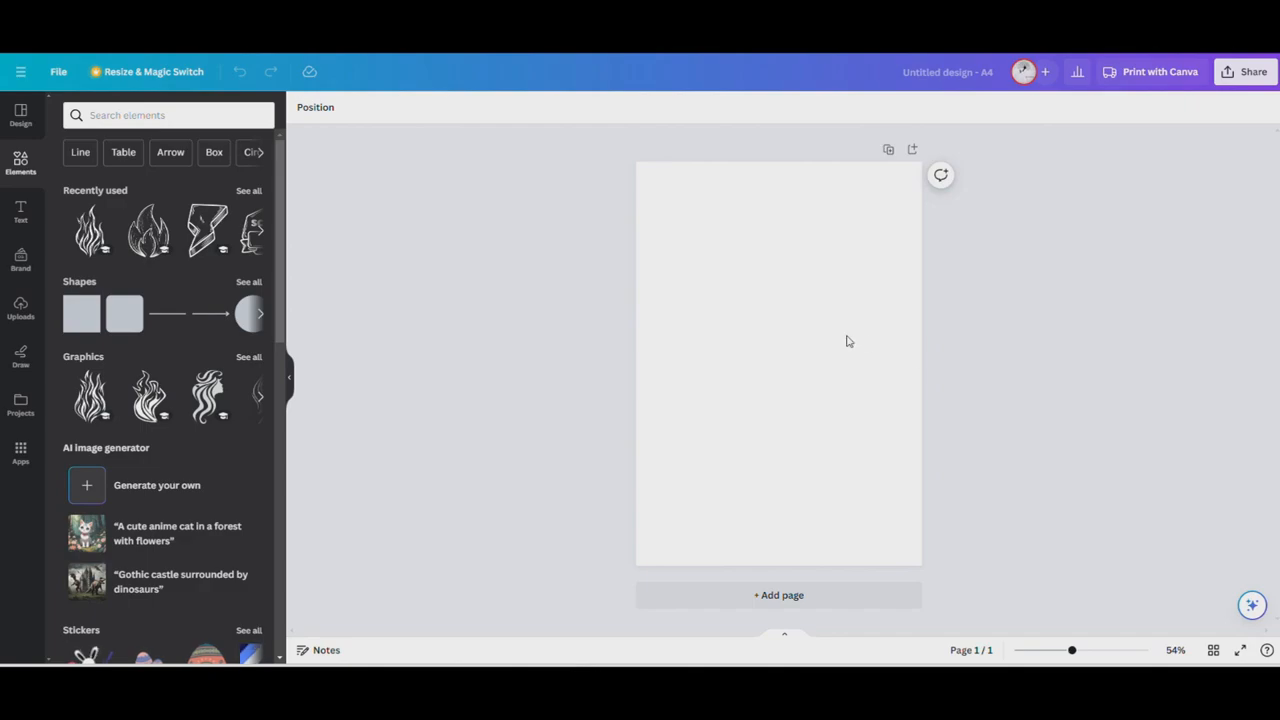
{"action": "key", "text": "ctrl+v"}
{"action": "left_click", "coordinate": [983, 255]}
Read through the pasted terms page, including the purchase note and the "You may" and "You may not" lists
{"action": "scroll", "coordinate": [958, 290], "scroll_direction": "up", "scroll_amount": 3}
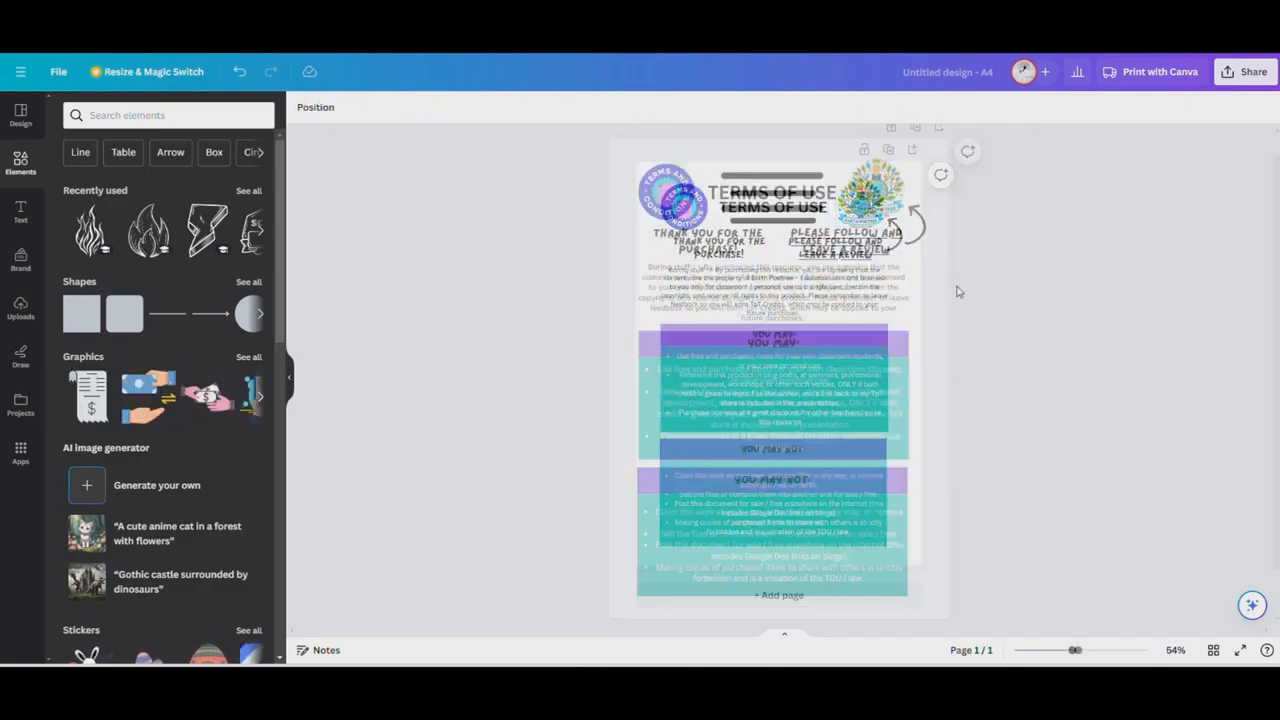
{"action": "scroll", "coordinate": [823, 425], "scroll_direction": "down", "scroll_amount": 3}
{"action": "scroll", "coordinate": [822, 425], "scroll_direction": "up", "scroll_amount": 2}
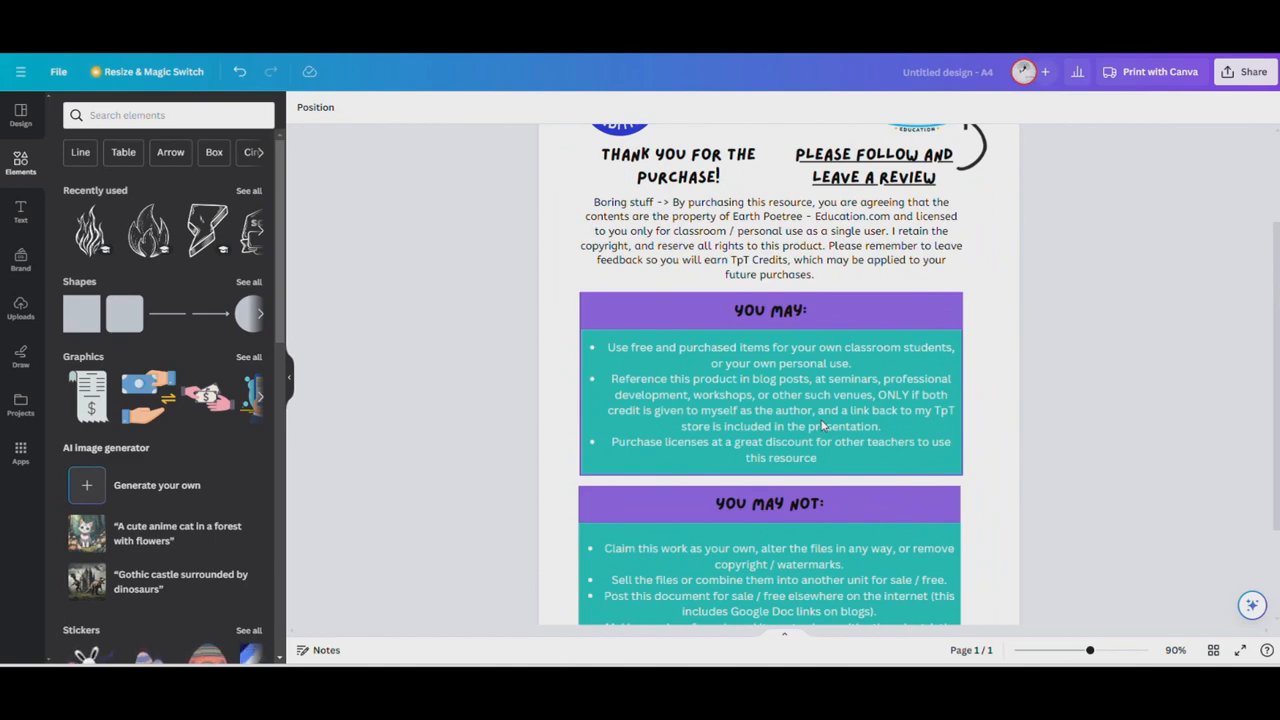
{"action": "scroll", "coordinate": [822, 425], "scroll_direction": "up", "scroll_amount": 3}
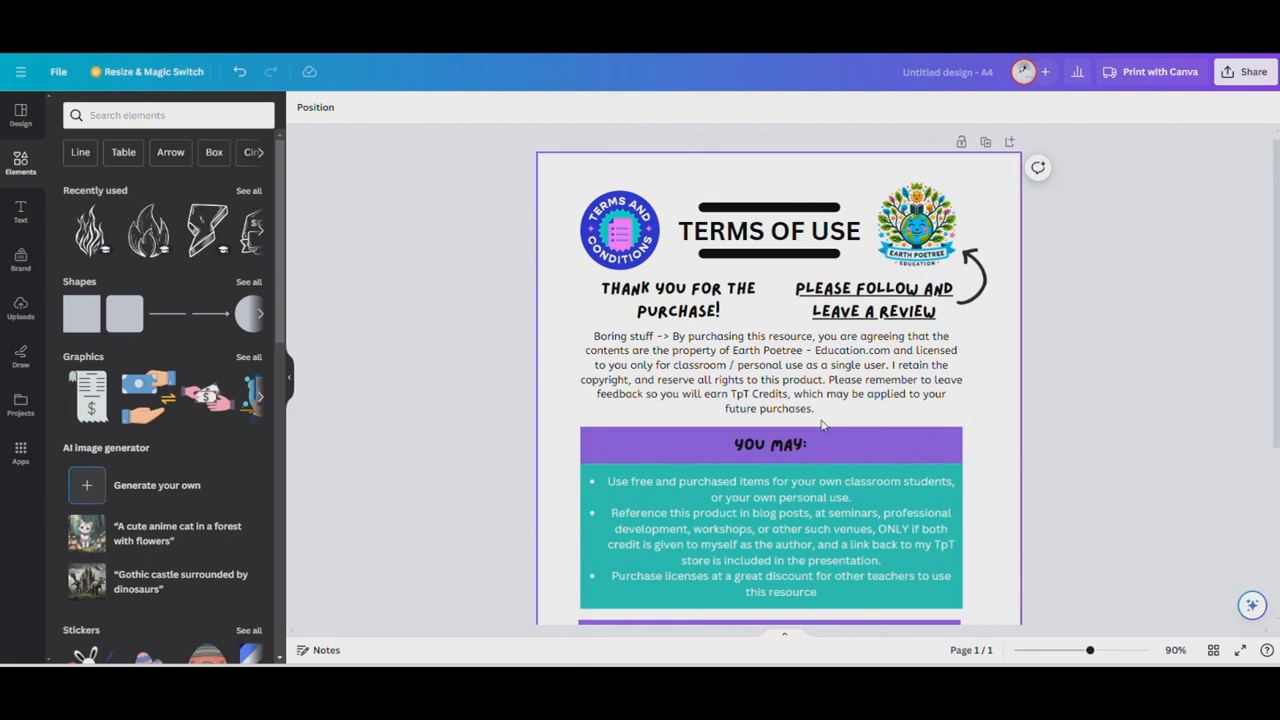
{"action": "scroll", "coordinate": [822, 425], "scroll_direction": "down", "scroll_amount": 3}
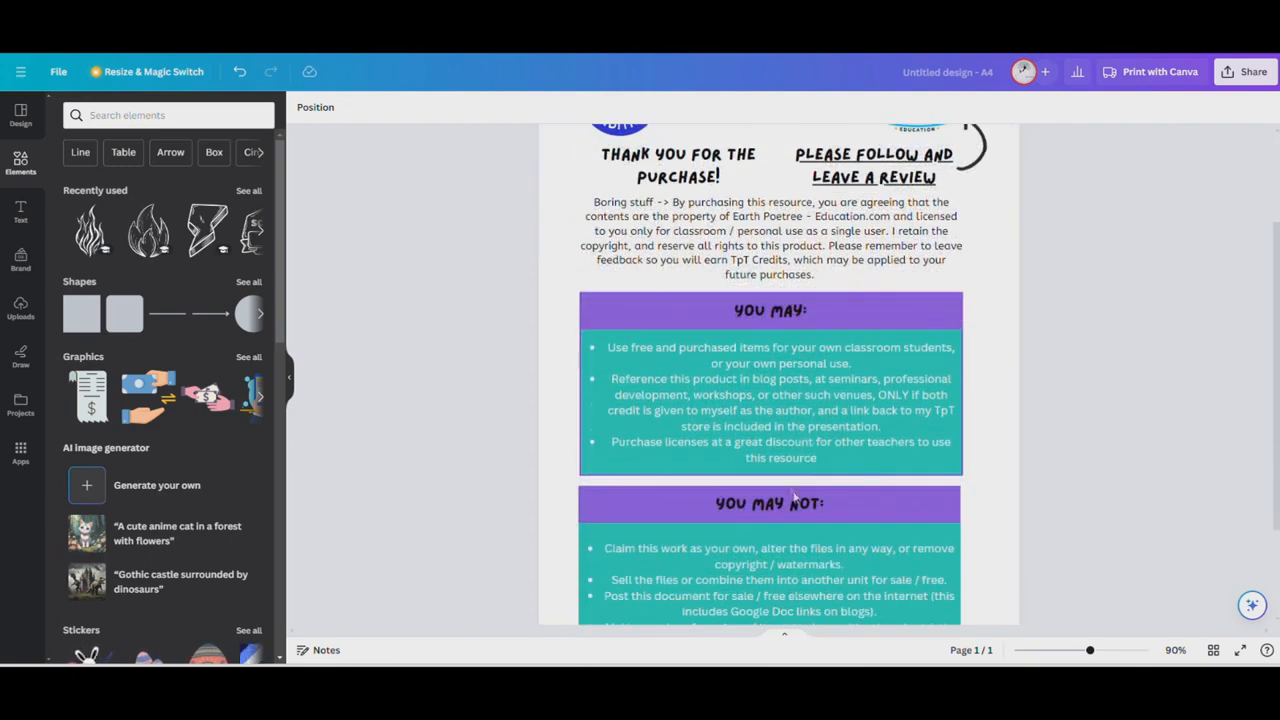
{"action": "scroll", "coordinate": [793, 494], "scroll_direction": "down", "scroll_amount": 2}
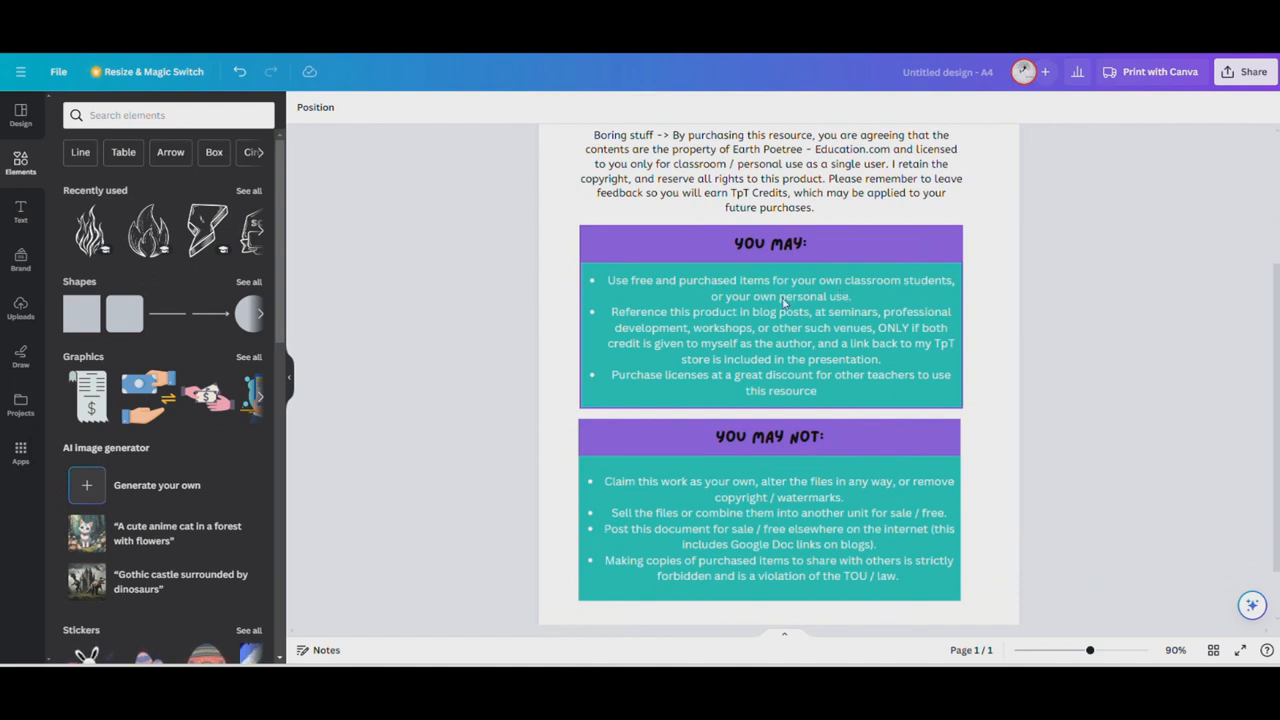
{"action": "scroll", "coordinate": [788, 313], "scroll_direction": "down", "scroll_amount": 1}
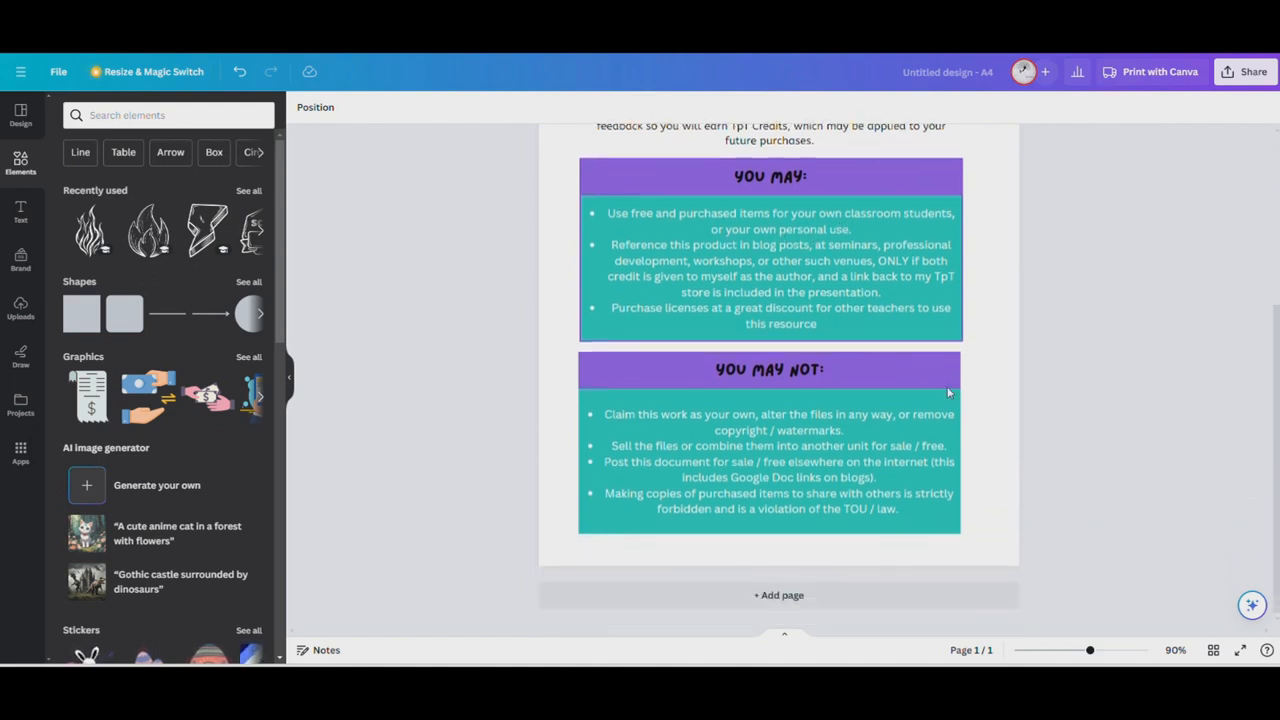
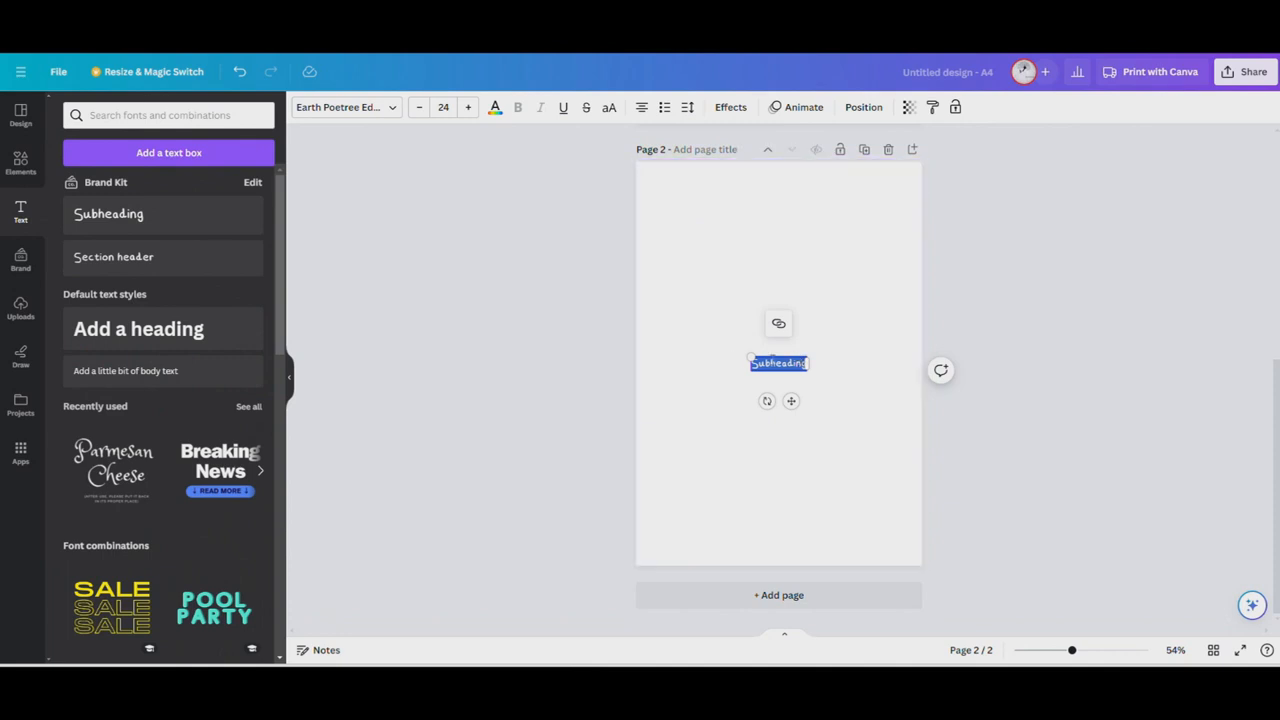
Enlarge the subheading on page 2 to about 67.3 font size and replace its text with "All About Me!"
{"action": "left_click_drag", "start_coordinate": [750, 356], "coordinate": [690, 250]}
{"action": "left_click", "coordinate": [736, 347]}
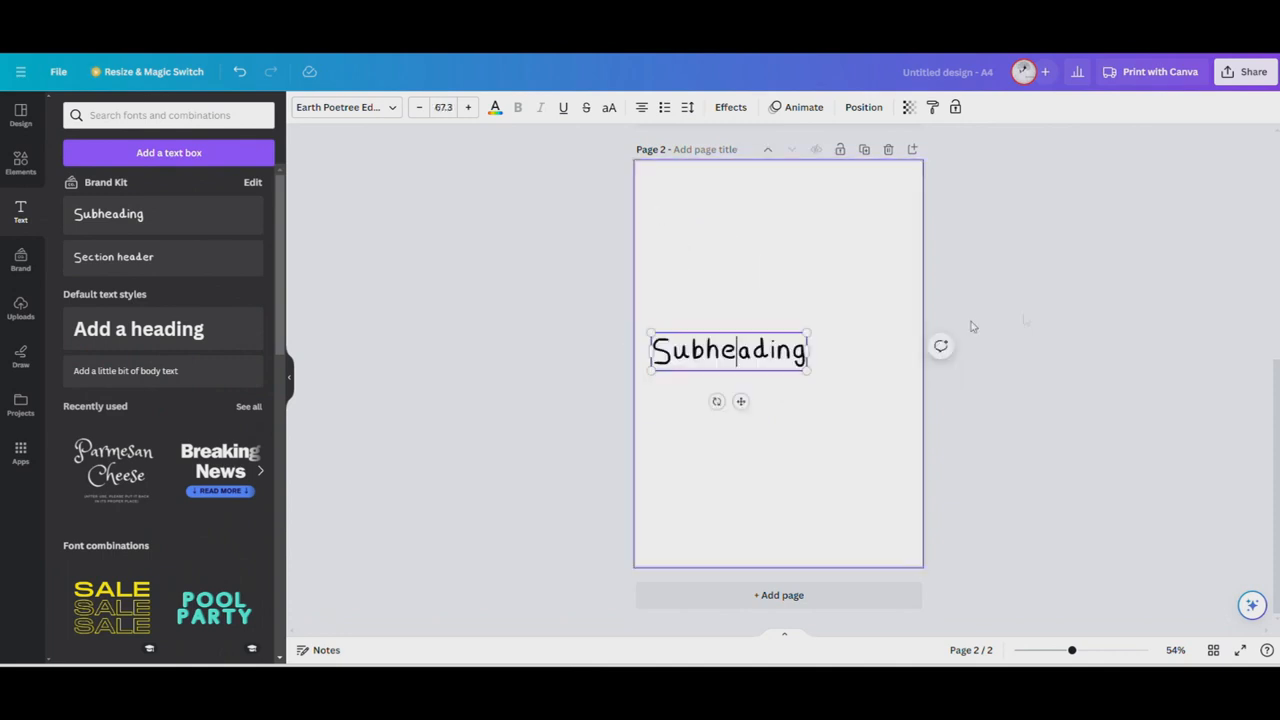
{"action": "double_click", "coordinate": [736, 347]}
{"action": "type", "text": "All"}
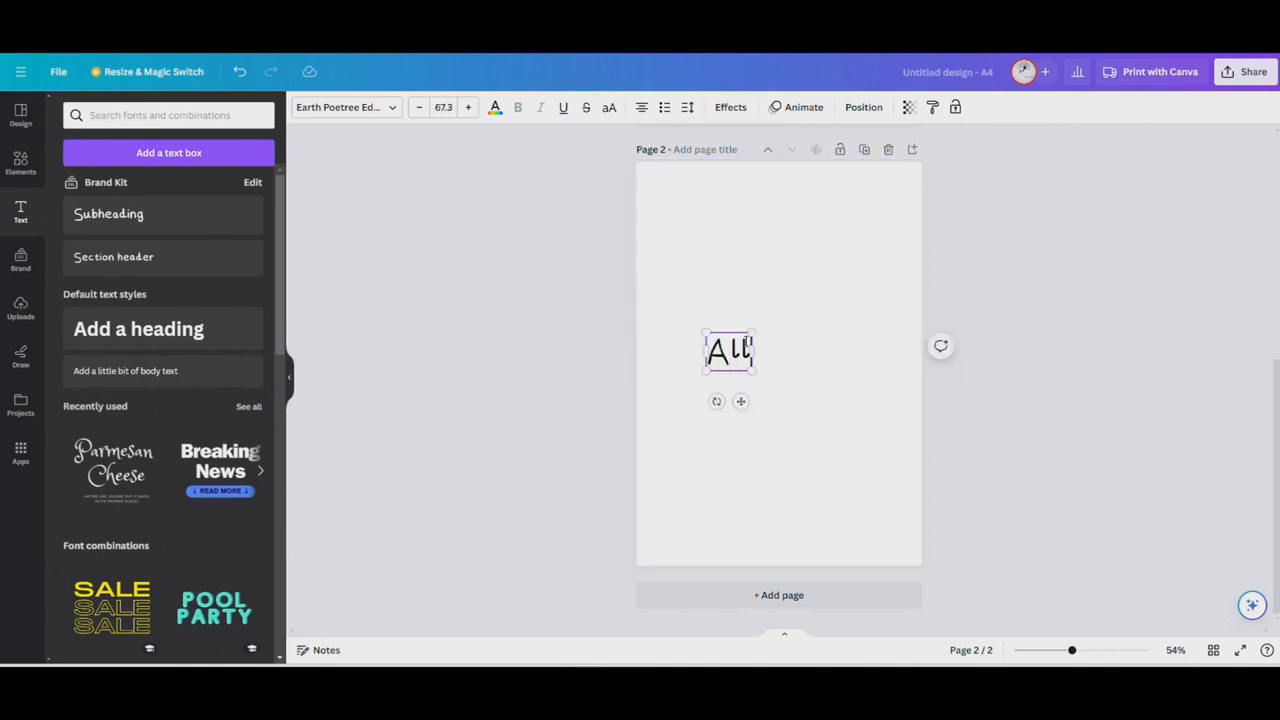
{"action": "type", "text": " About Me!"}
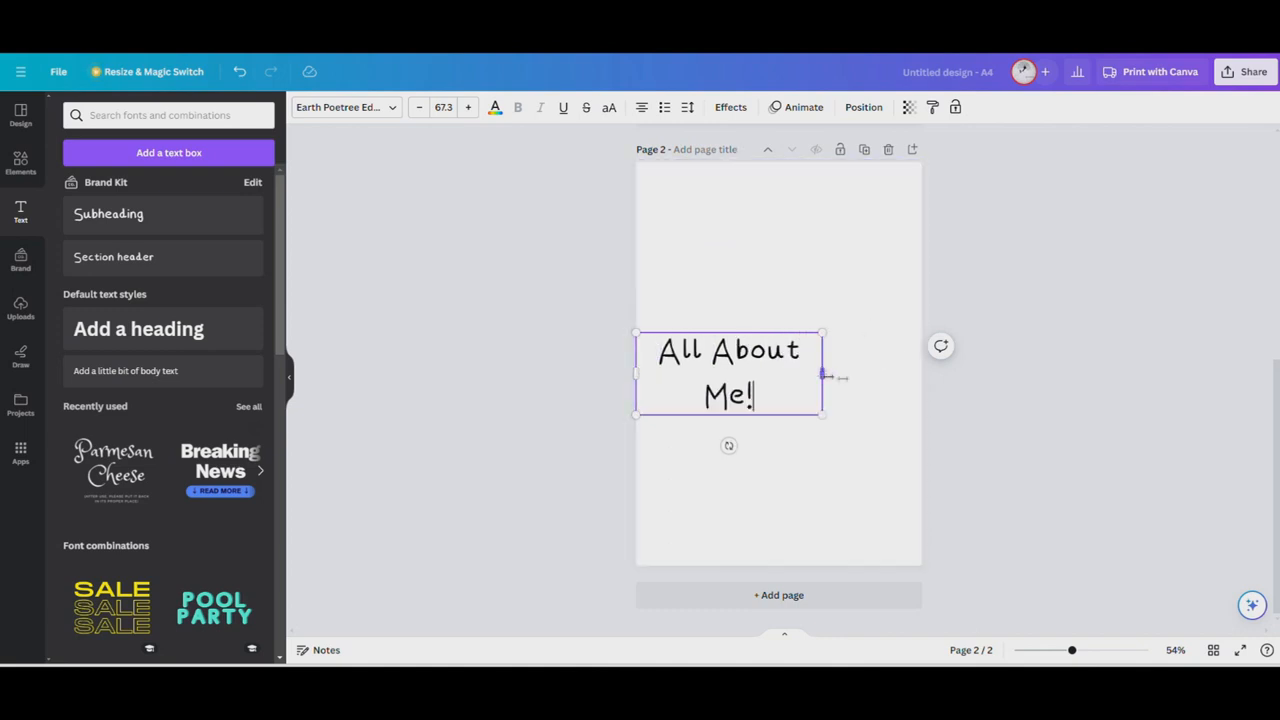
Fit the "All About Me!" title onto one line and centre it at the head of the page
{"action": "left_click_drag", "start_coordinate": [822, 374], "coordinate": [918, 380]}
{"action": "left_click_drag", "start_coordinate": [829, 346], "coordinate": [829, 197]}
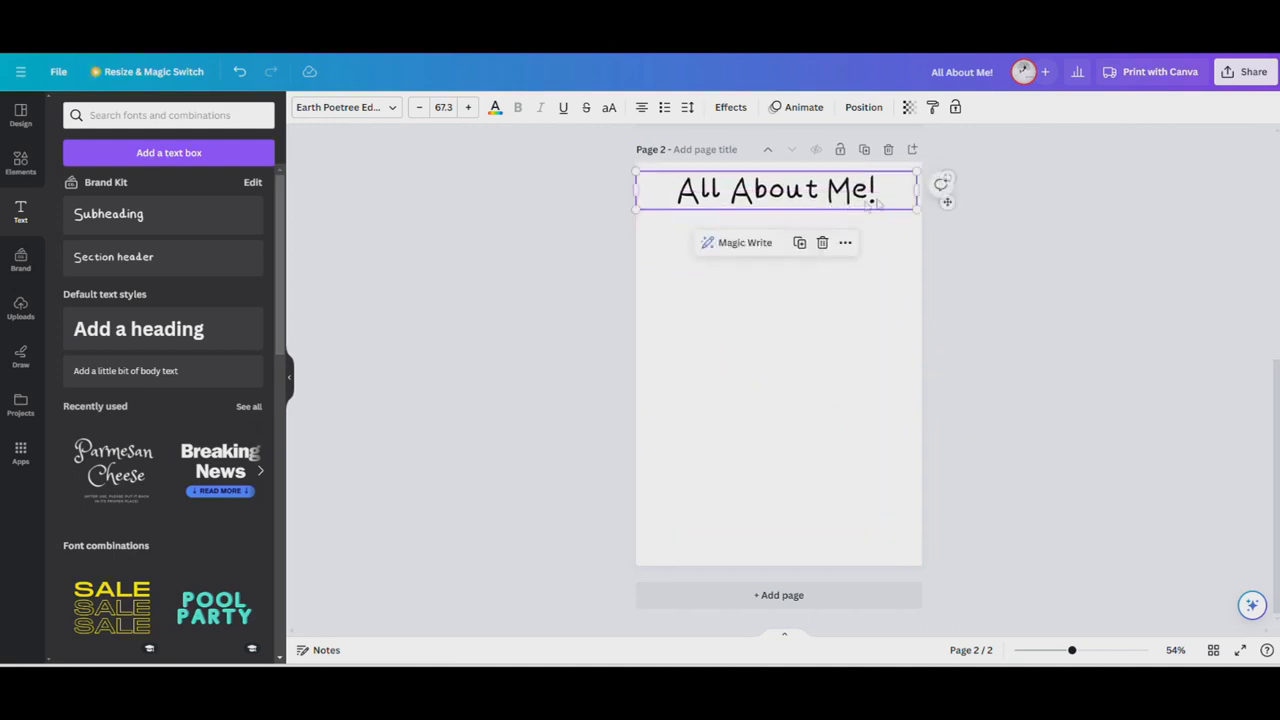
{"action": "left_click_drag", "start_coordinate": [918, 191], "coordinate": [851, 189]}
{"action": "left_click", "coordinate": [833, 216]}
{"action": "left_click_drag", "start_coordinate": [778, 207], "coordinate": [811, 209]}
{"action": "left_click", "coordinate": [457, 331]}
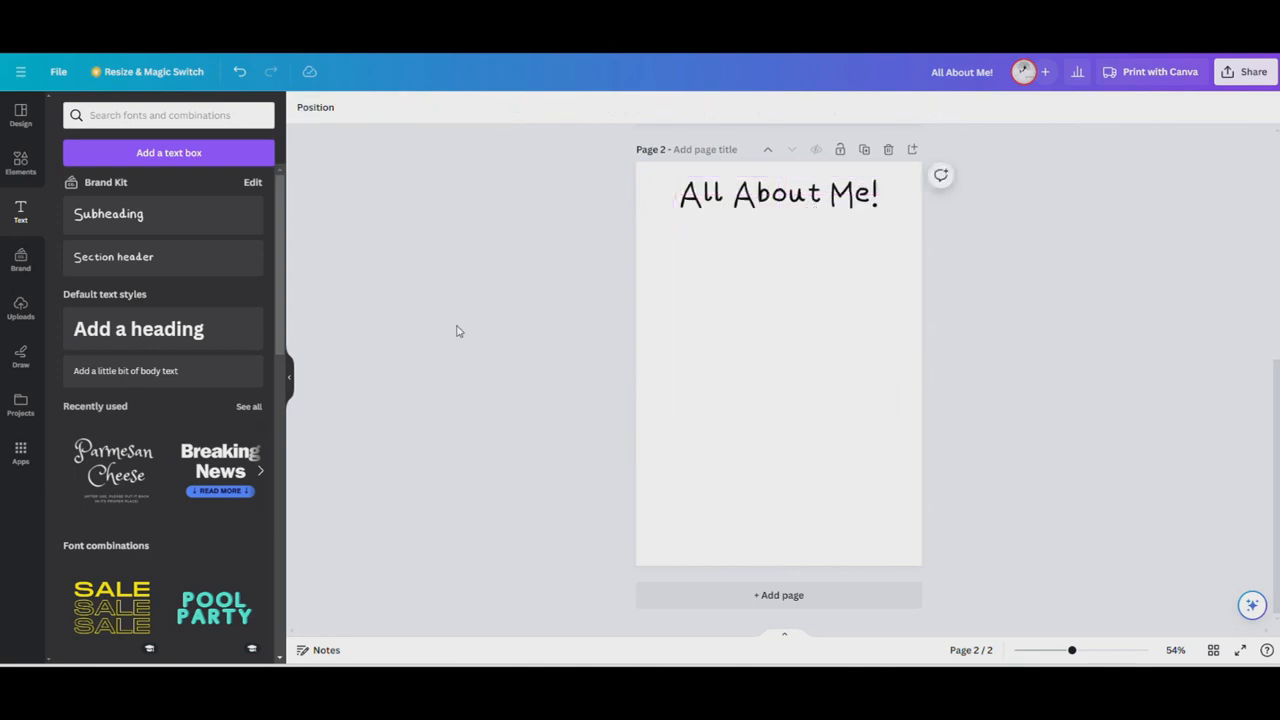
Search the design elements for "border" and restrict the results to graphics
{"action": "left_click", "coordinate": [20, 163]}
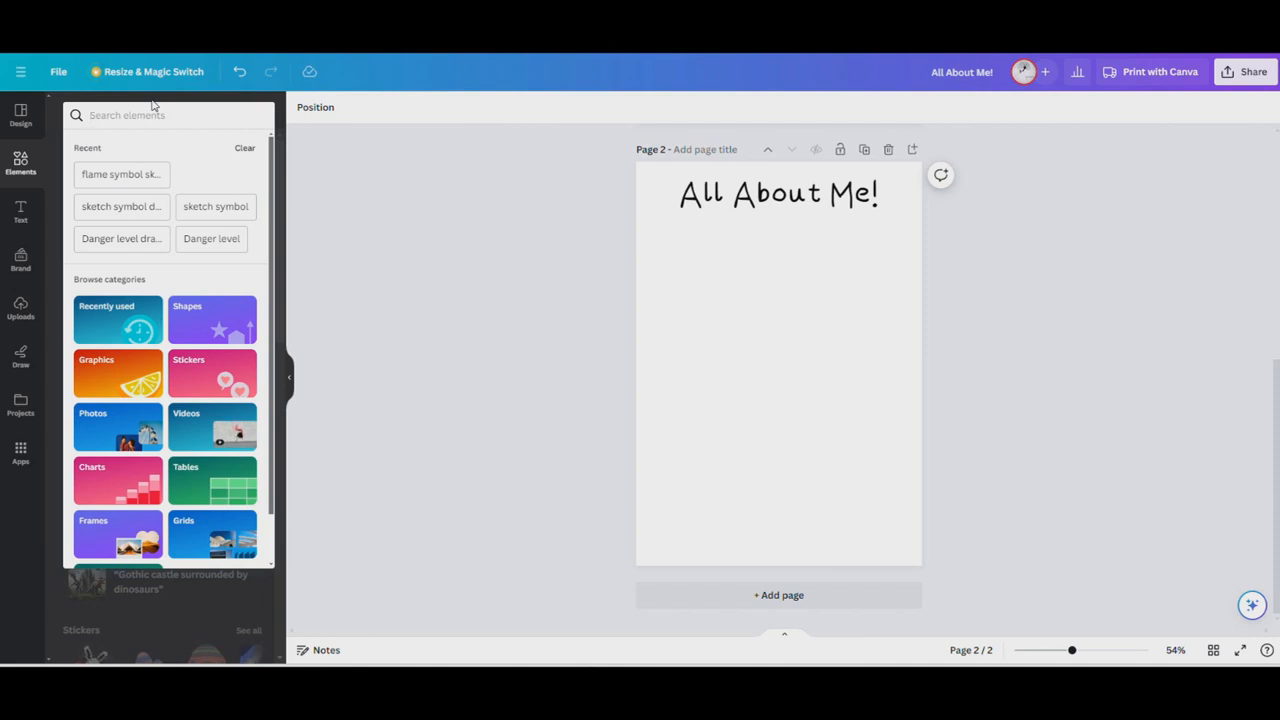
{"action": "right_click", "coordinate": [153, 104]}
{"action": "type", "text": "o"}
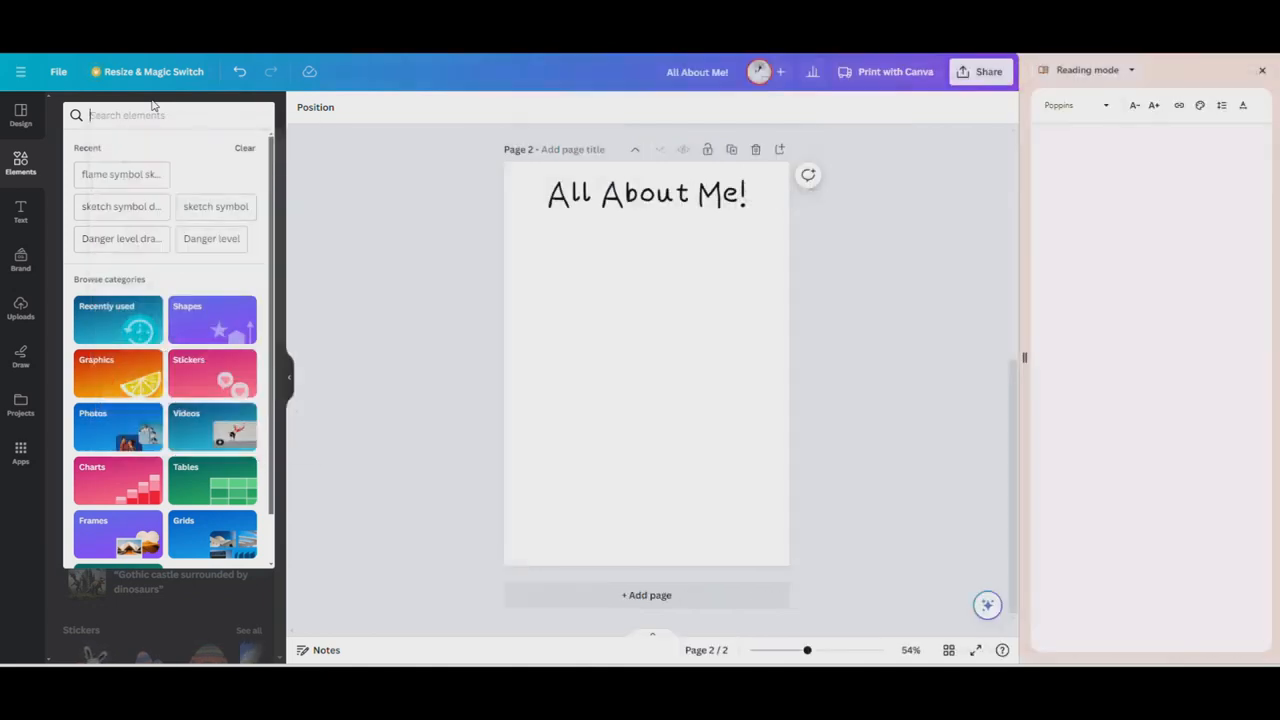
{"action": "type", "text": "r"}
{"action": "key", "text": "BackSpace"}
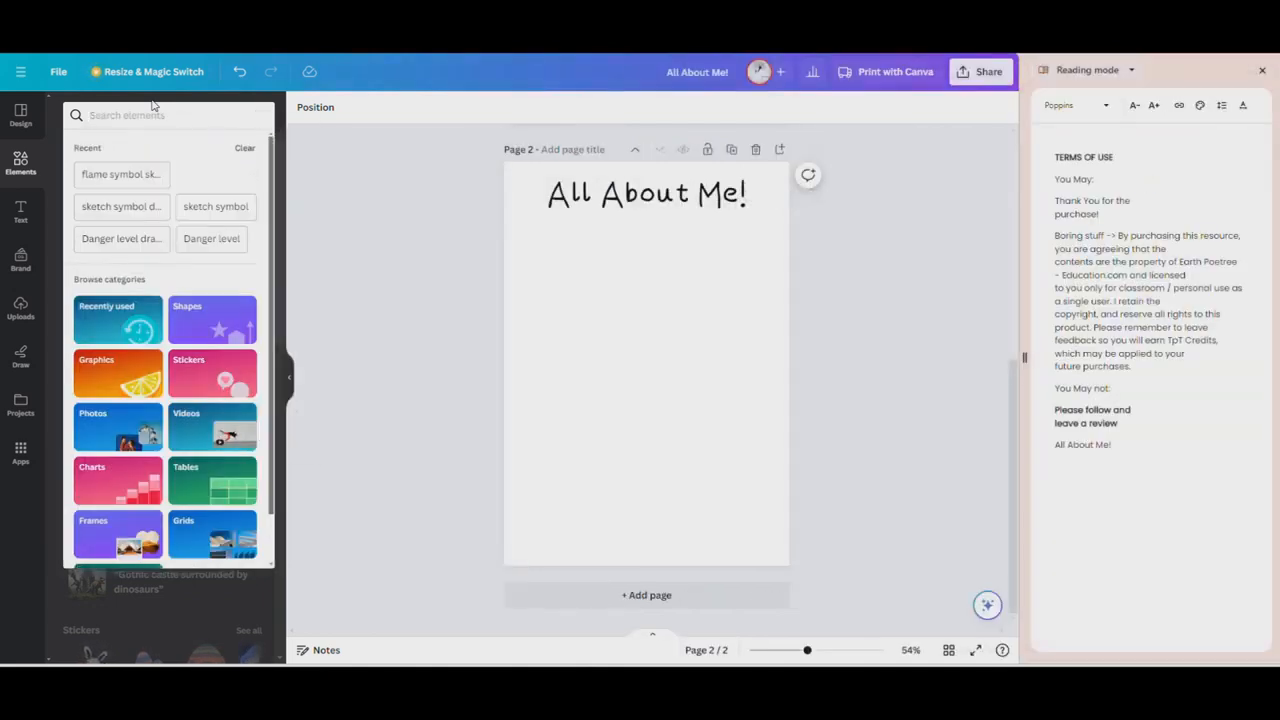
{"action": "type", "text": "bordd"}
{"action": "key", "text": "BackSpace"}
{"action": "type", "text": "er"}
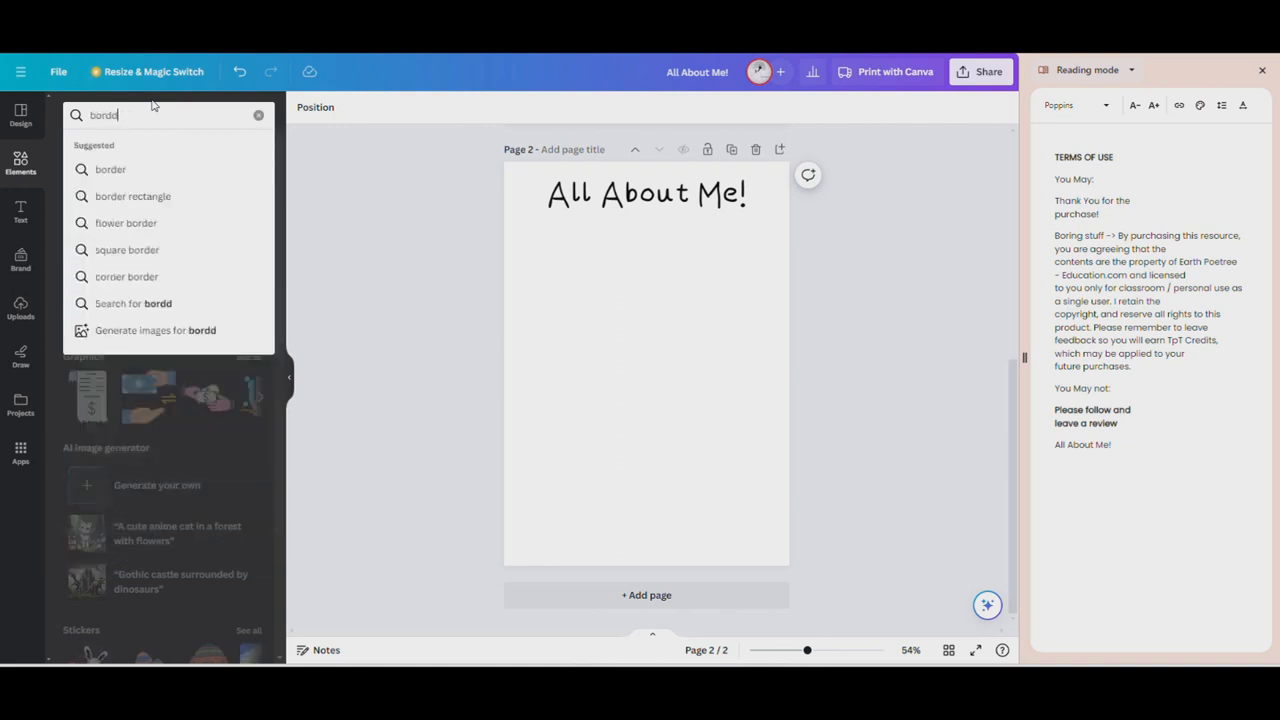
{"action": "key", "text": "Return"}
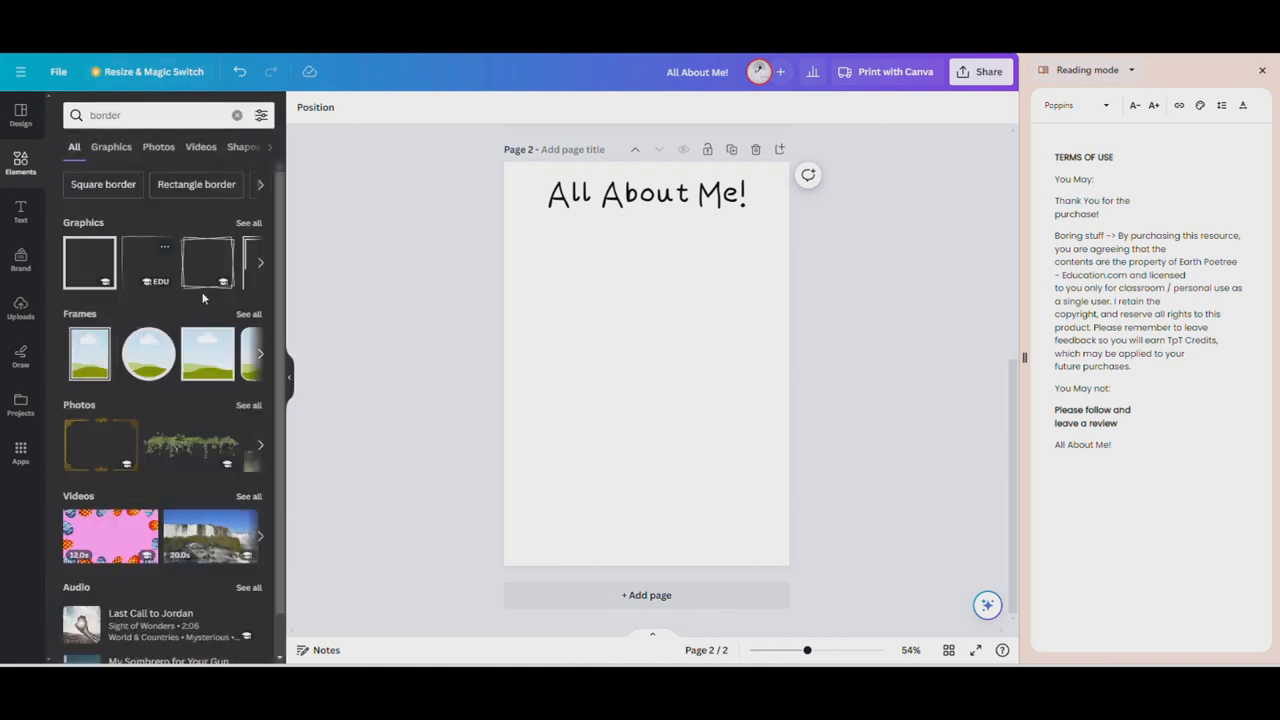
{"action": "scroll", "coordinate": [187, 383], "scroll_direction": "down", "scroll_amount": 1}
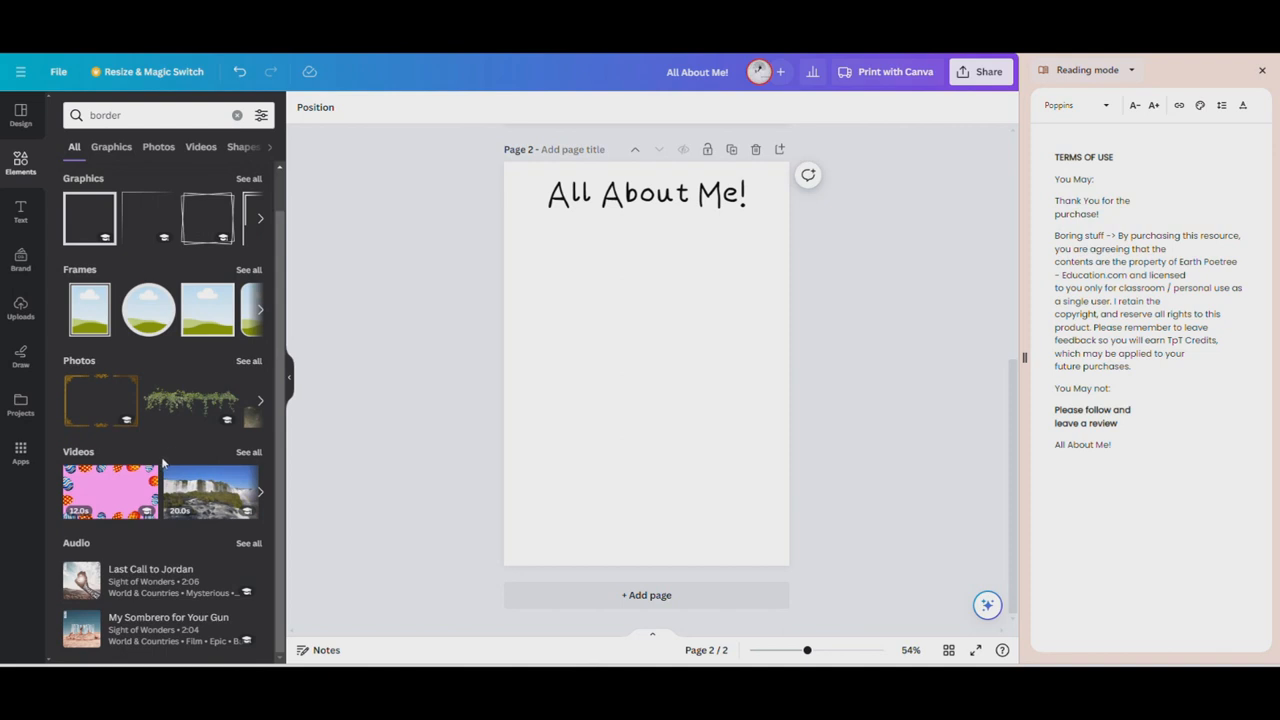
{"action": "left_click", "coordinate": [249, 361]}
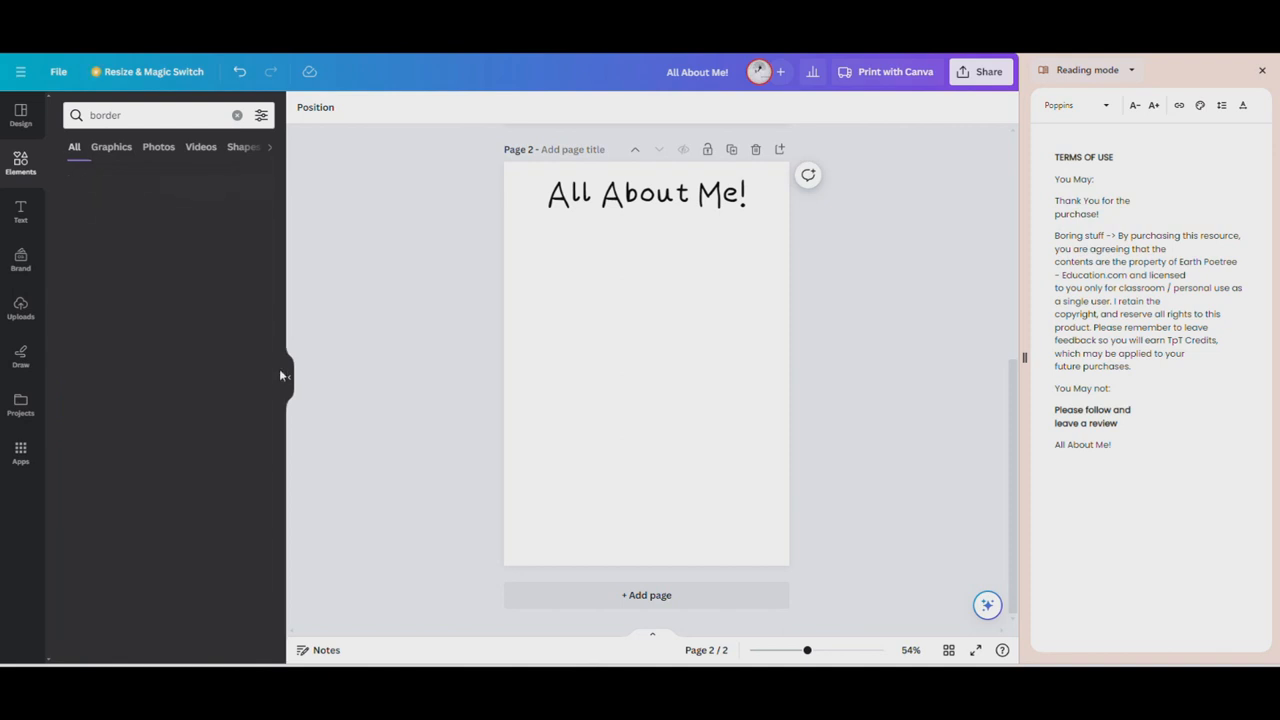
{"action": "left_click", "coordinate": [111, 146]}
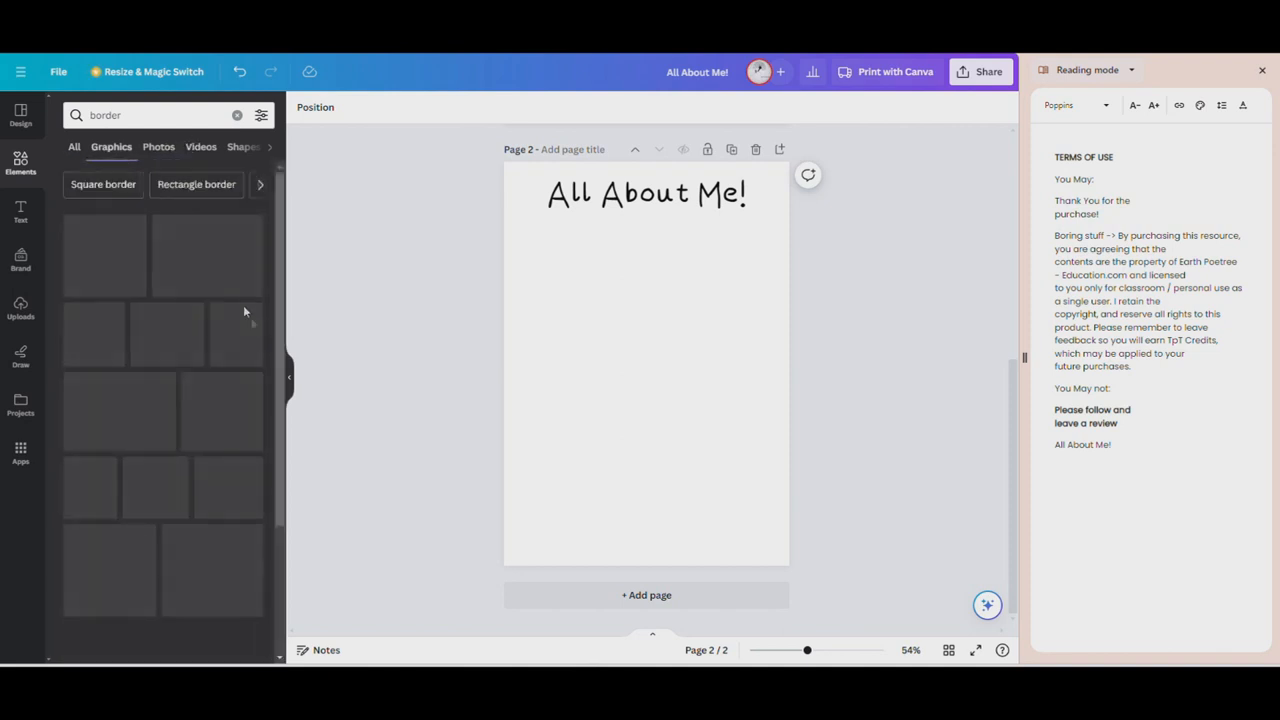
Add the pink wavy border graphic and enlarge it so its waves span the page's upper and lower edges
{"action": "scroll", "coordinate": [195, 348], "scroll_direction": "down", "scroll_amount": 3}
{"action": "scroll", "coordinate": [195, 348], "scroll_direction": "up", "scroll_amount": 4}
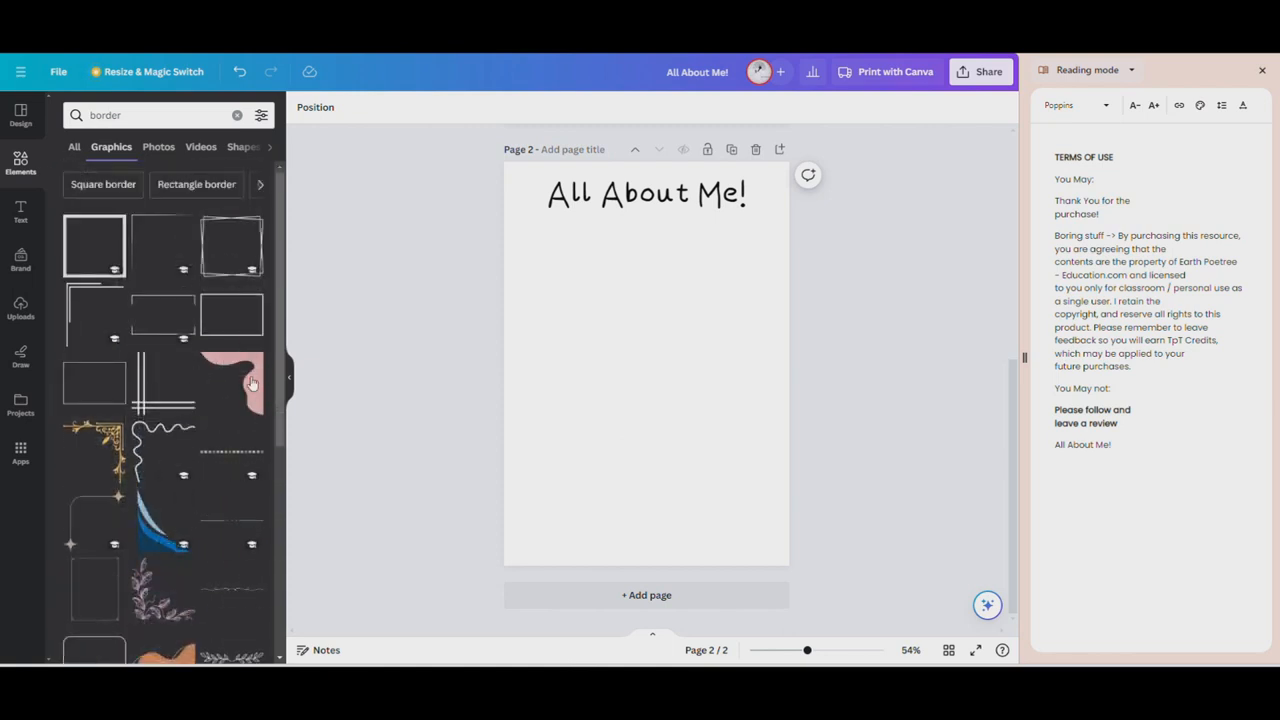
{"action": "scroll", "coordinate": [237, 415], "scroll_direction": "down", "scroll_amount": 5}
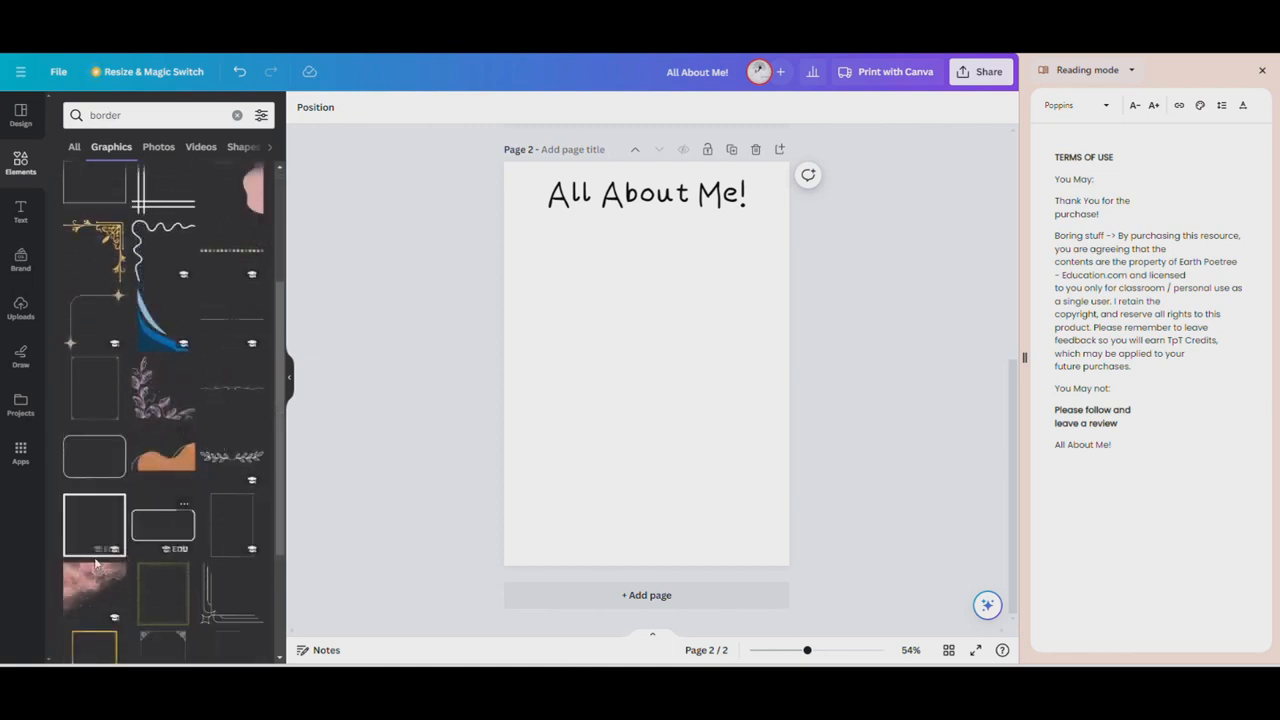
{"action": "scroll", "coordinate": [200, 487], "scroll_direction": "down", "scroll_amount": 5}
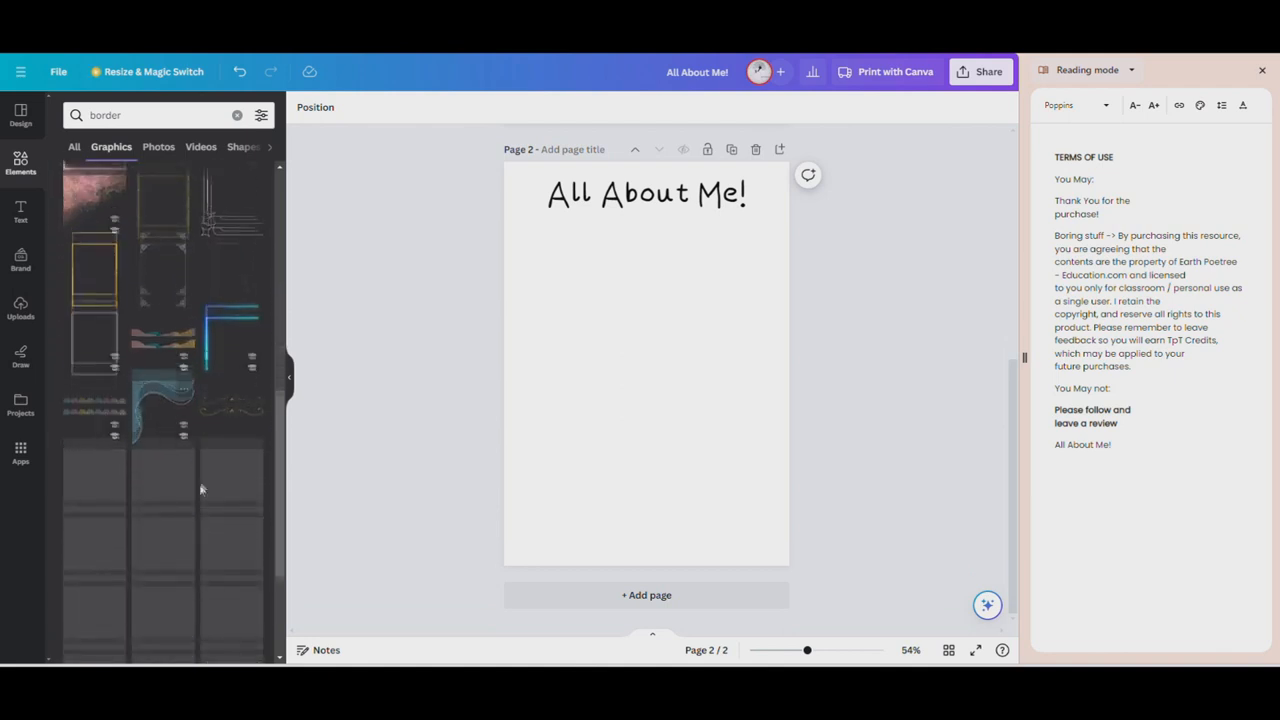
{"action": "scroll", "coordinate": [200, 430], "scroll_direction": "up", "scroll_amount": 3}
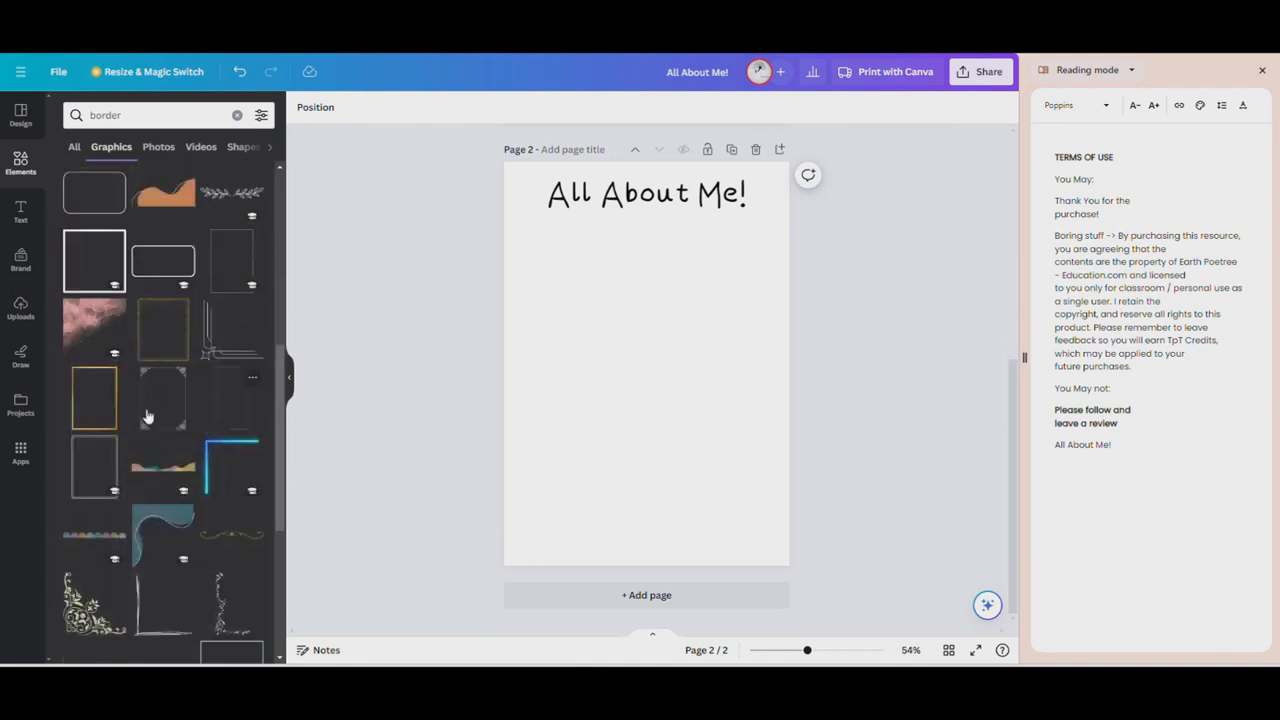
{"action": "scroll", "coordinate": [100, 405], "scroll_direction": "down", "scroll_amount": 5}
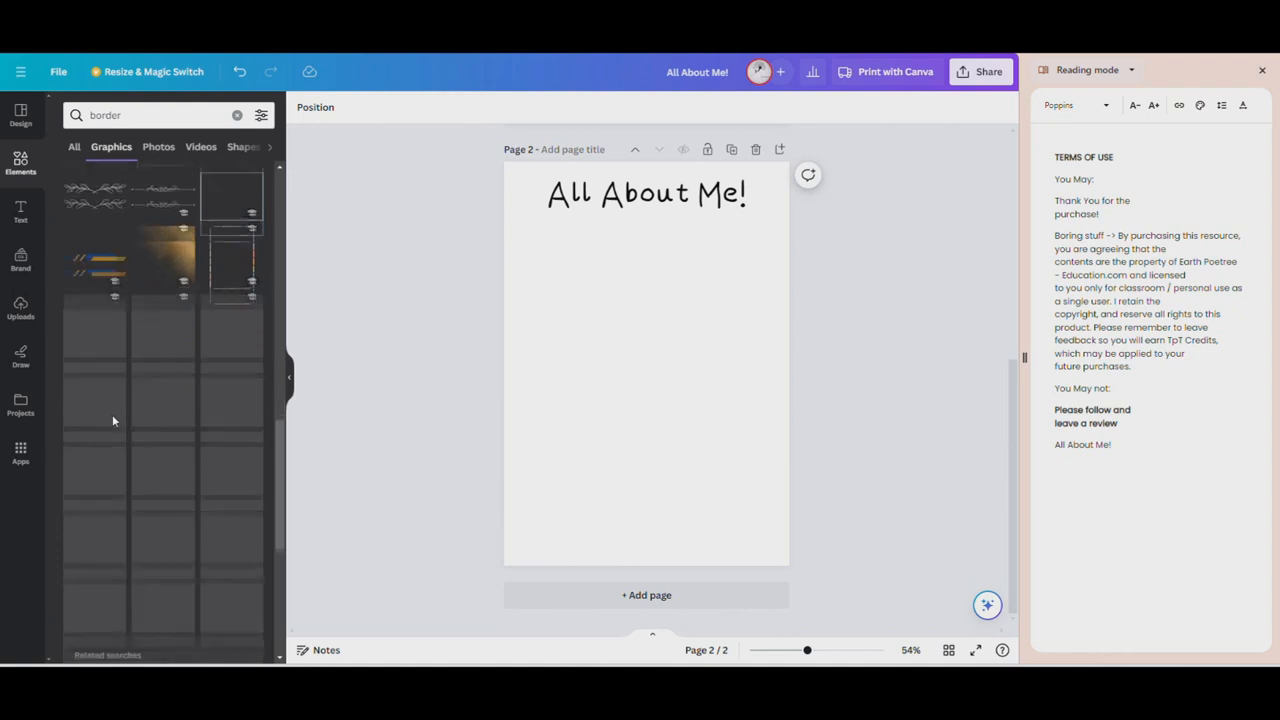
{"action": "left_click", "coordinate": [169, 357]}
{"action": "mouse_move", "coordinate": [649, 374]}
{"action": "left_mouse_down"}
{"action": "mouse_move", "coordinate": [563, 266]}
{"action": "mouse_move", "coordinate": [519, 237]}
{"action": "left_mouse_up"}
{"action": "left_click_drag", "start_coordinate": [603, 268], "coordinate": [930, 594]}
{"action": "left_click_drag", "start_coordinate": [780, 525], "coordinate": [679, 528]}
{"action": "left_click", "coordinate": [933, 316]}
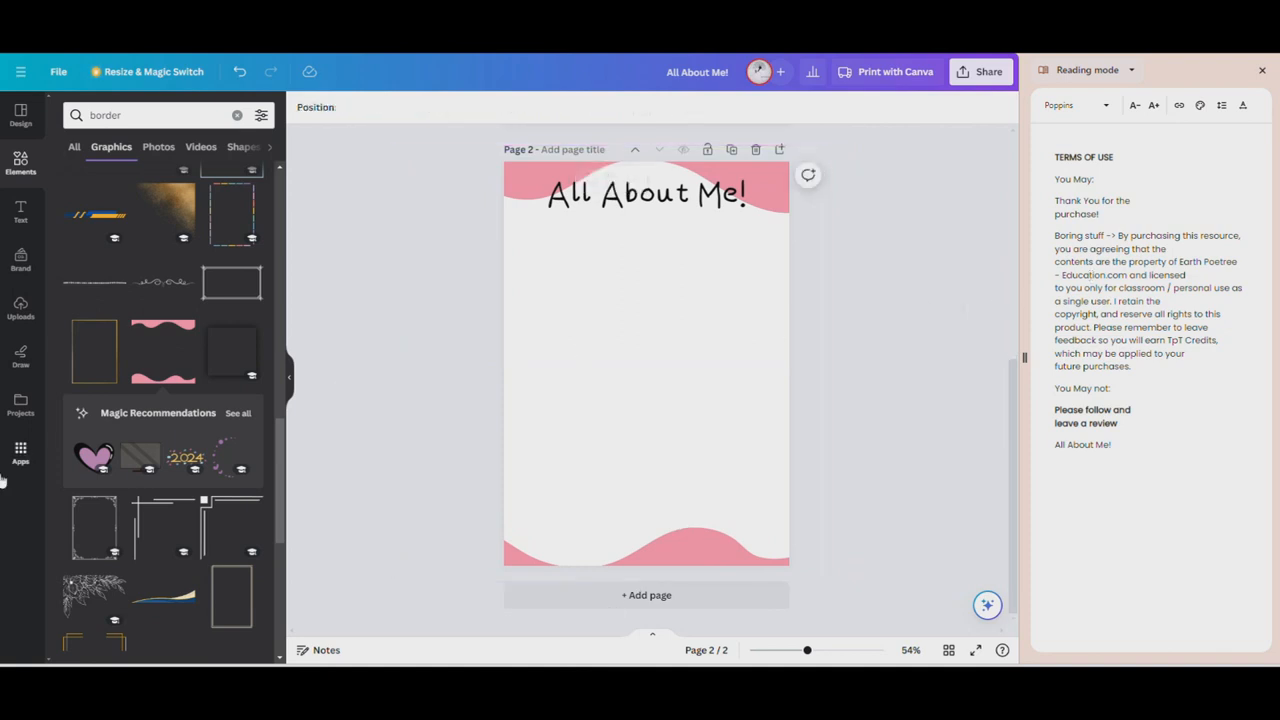
{"action": "scroll", "coordinate": [177, 605], "scroll_direction": "down", "scroll_amount": 10}
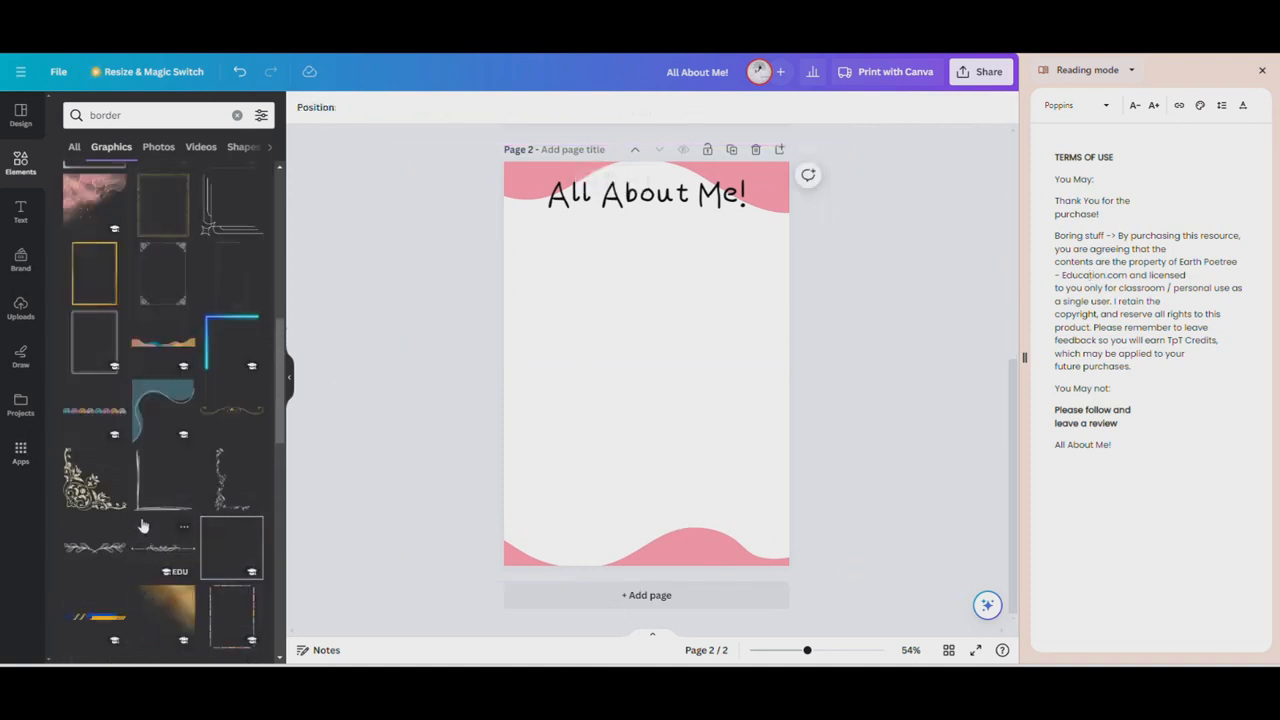
{"action": "scroll", "coordinate": [225, 500], "scroll_direction": "up", "scroll_amount": 1}
{"action": "left_click", "coordinate": [229, 541]}
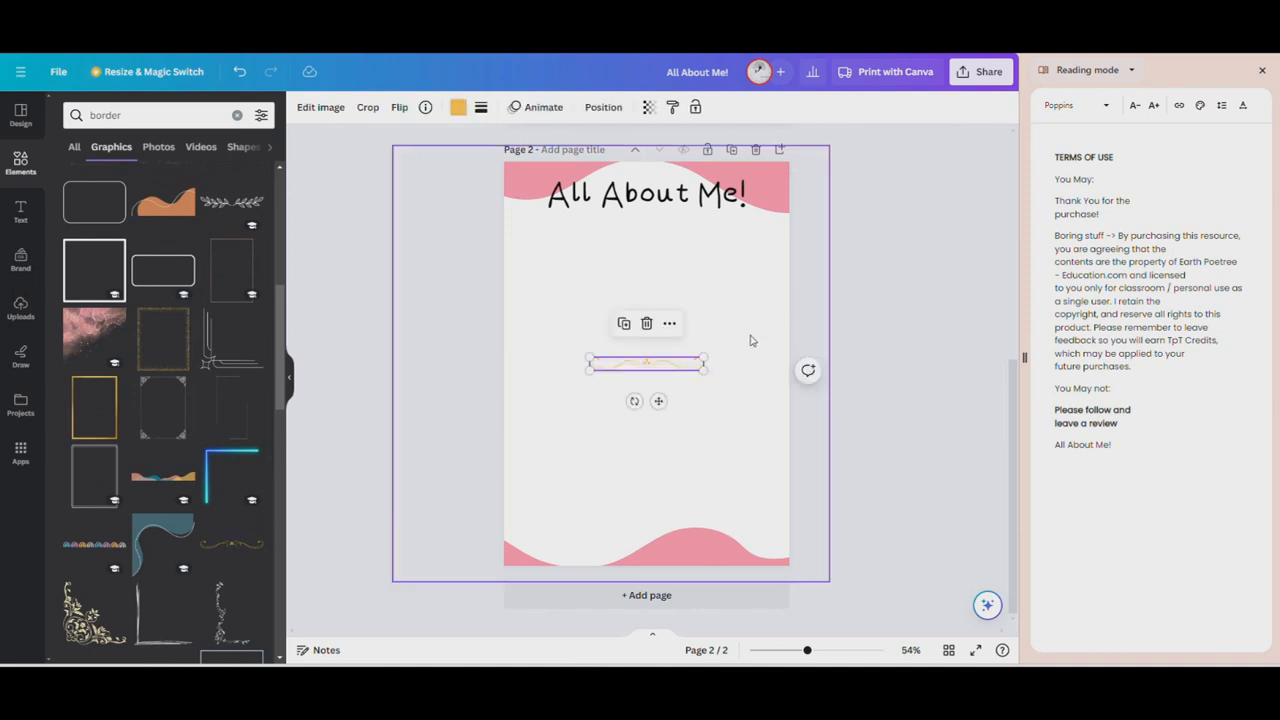
{"action": "key", "text": "Delete"}
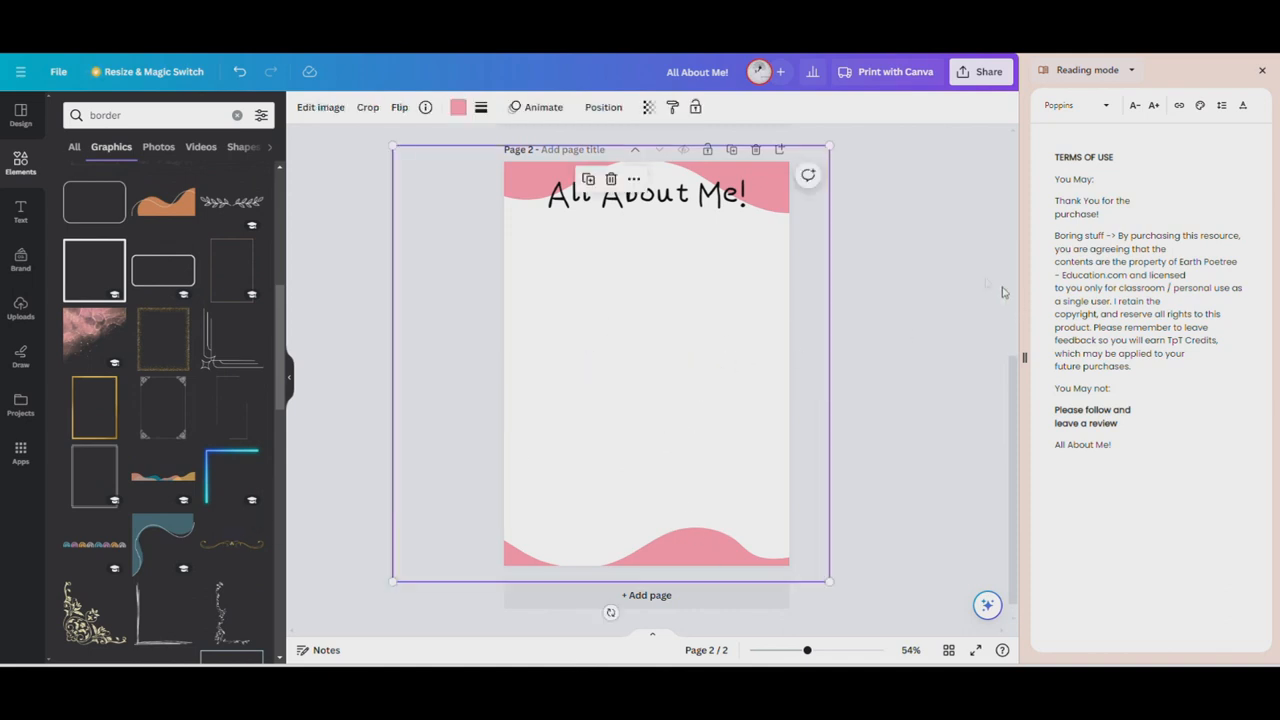
Find the square shape among the elements and add a rectangle to the page
{"action": "scroll", "coordinate": [94, 292], "scroll_direction": "up", "scroll_amount": 4}
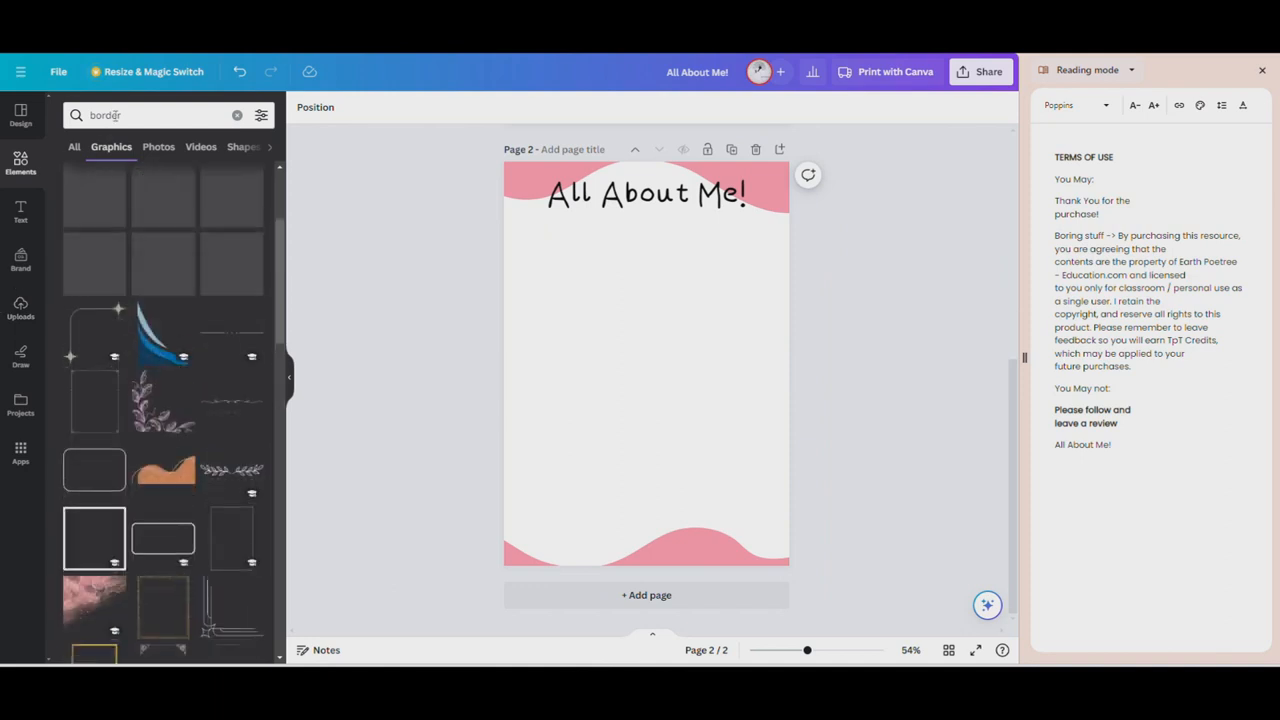
{"action": "double_click", "coordinate": [132, 108]}
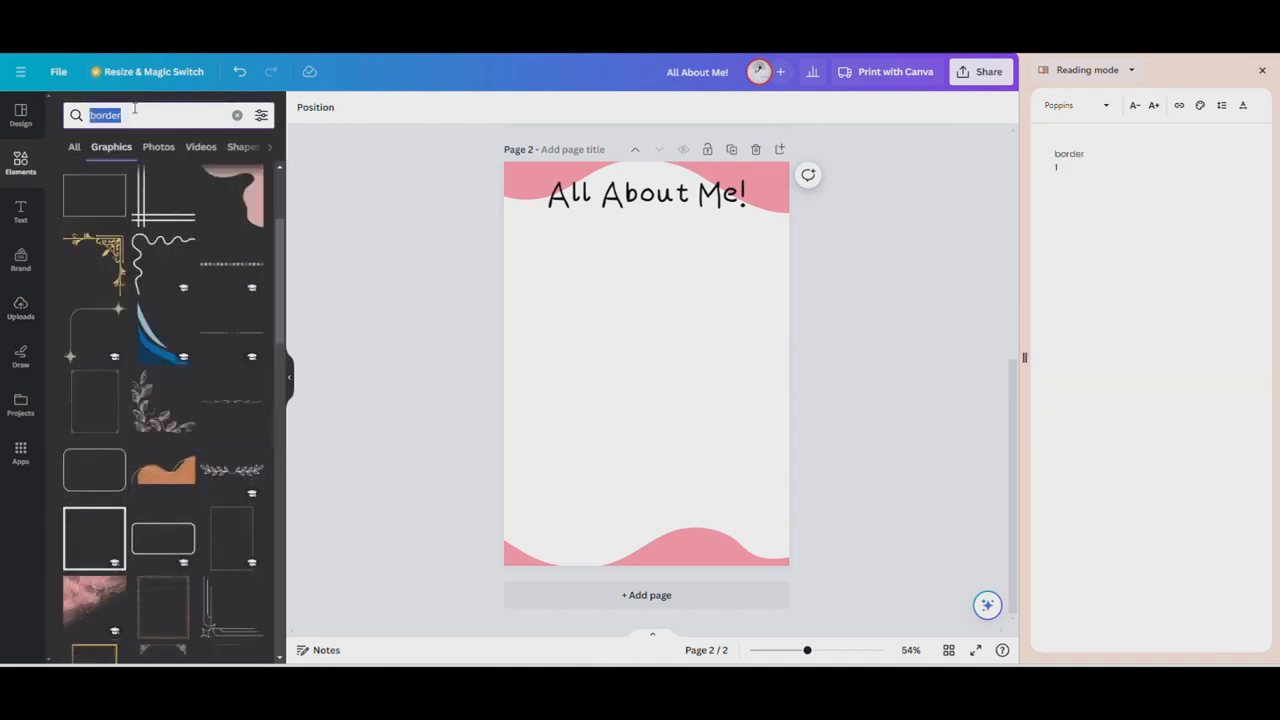
{"action": "type", "text": "squa"}
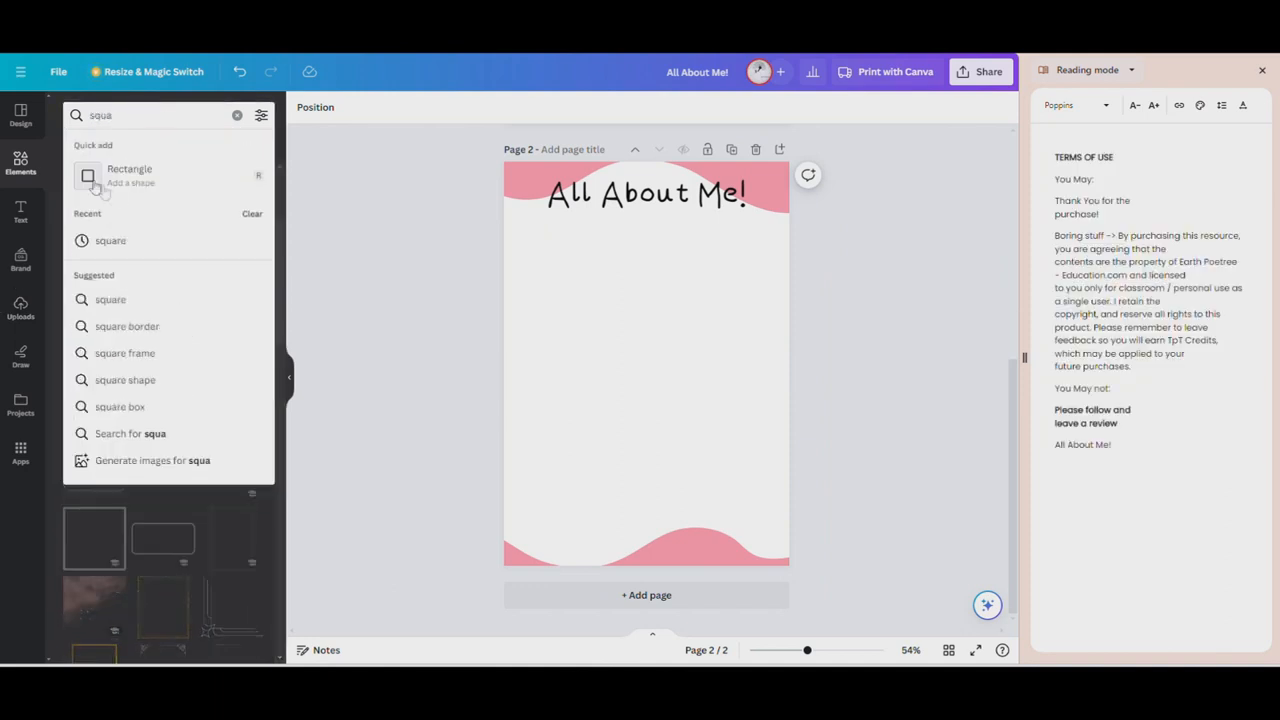
{"action": "left_click", "coordinate": [138, 180]}
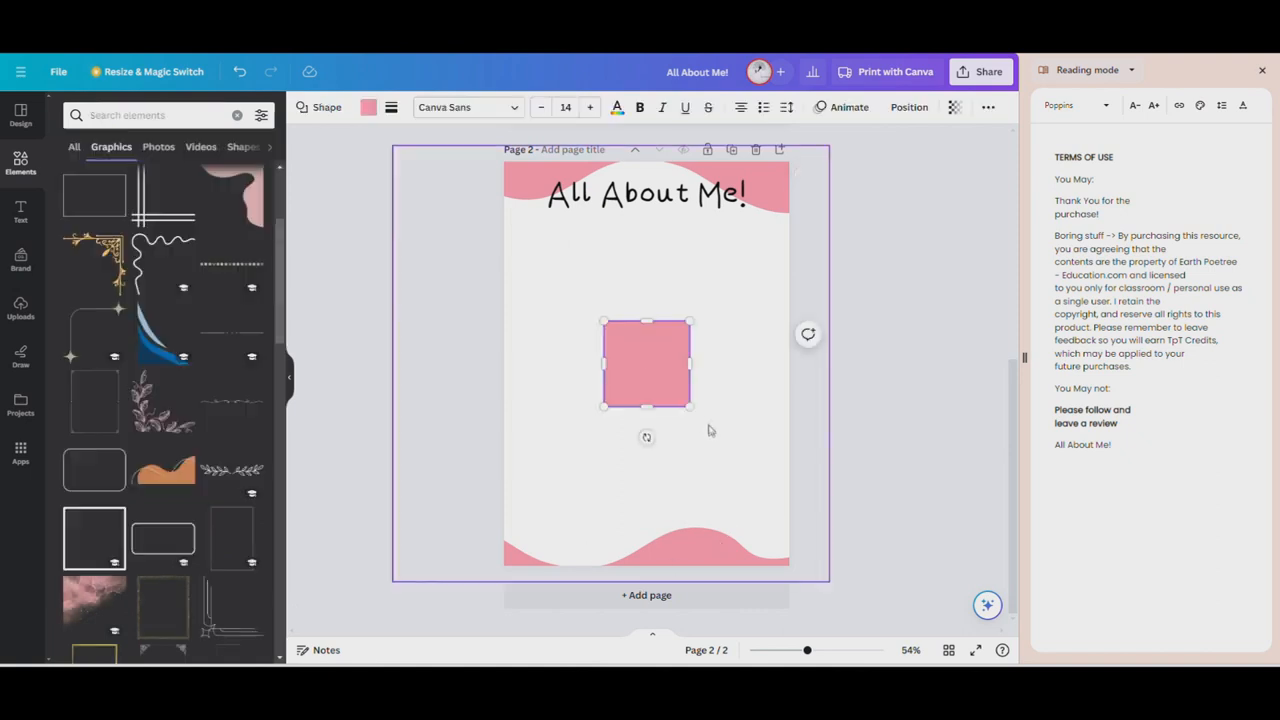
Remove the square's fill colour and give it a solid black outline
{"action": "left_click", "coordinate": [369, 108]}
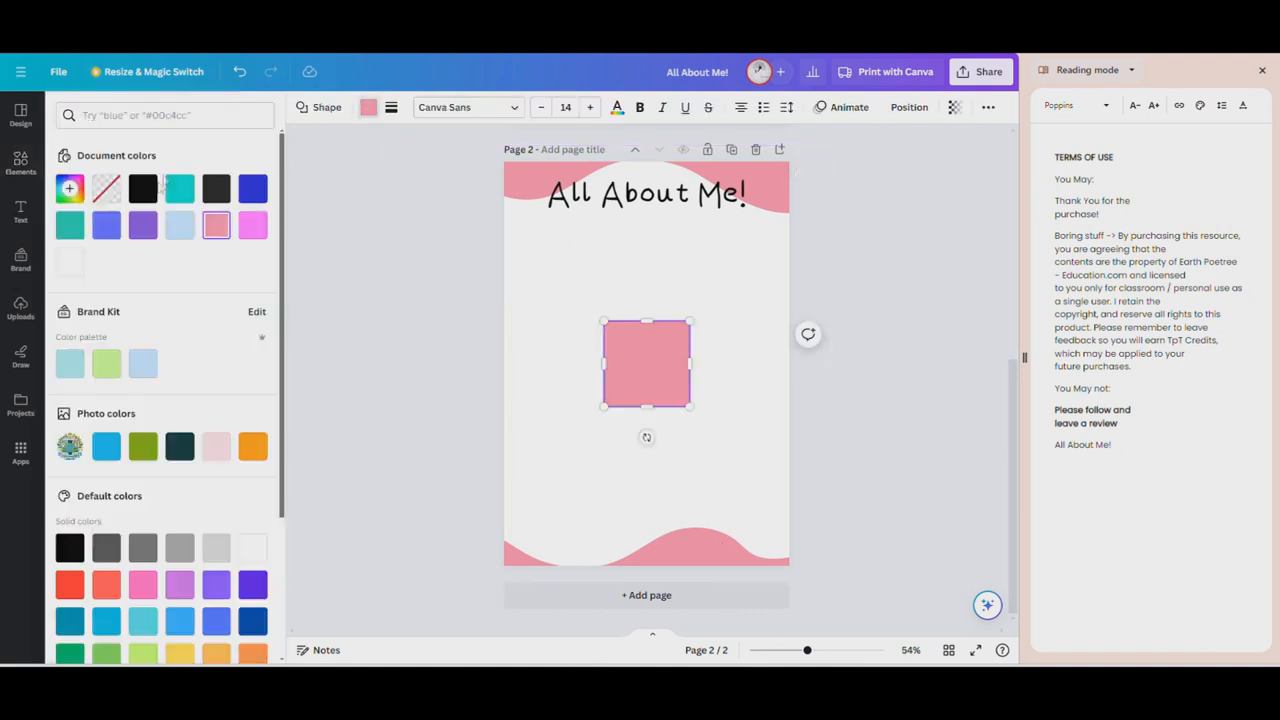
{"action": "left_click", "coordinate": [107, 190]}
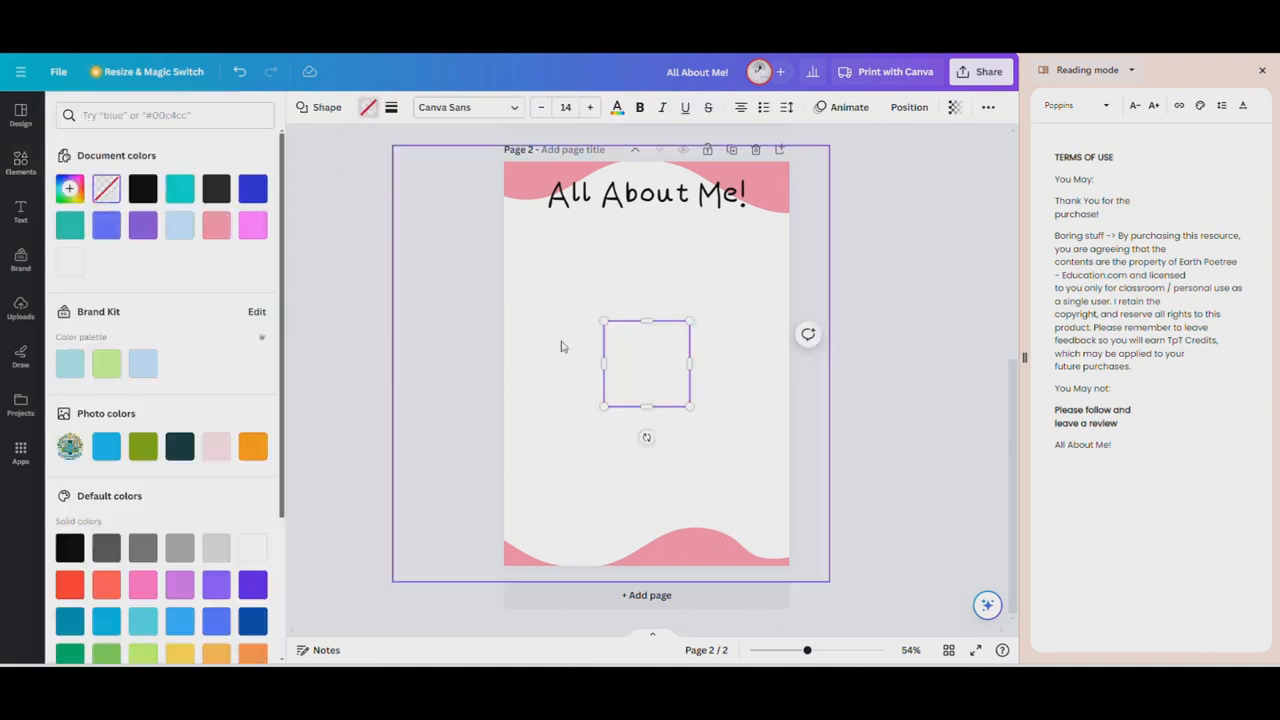
{"action": "left_click", "coordinate": [392, 108]}
{"action": "left_click", "coordinate": [452, 148]}
{"action": "left_click", "coordinate": [765, 300]}
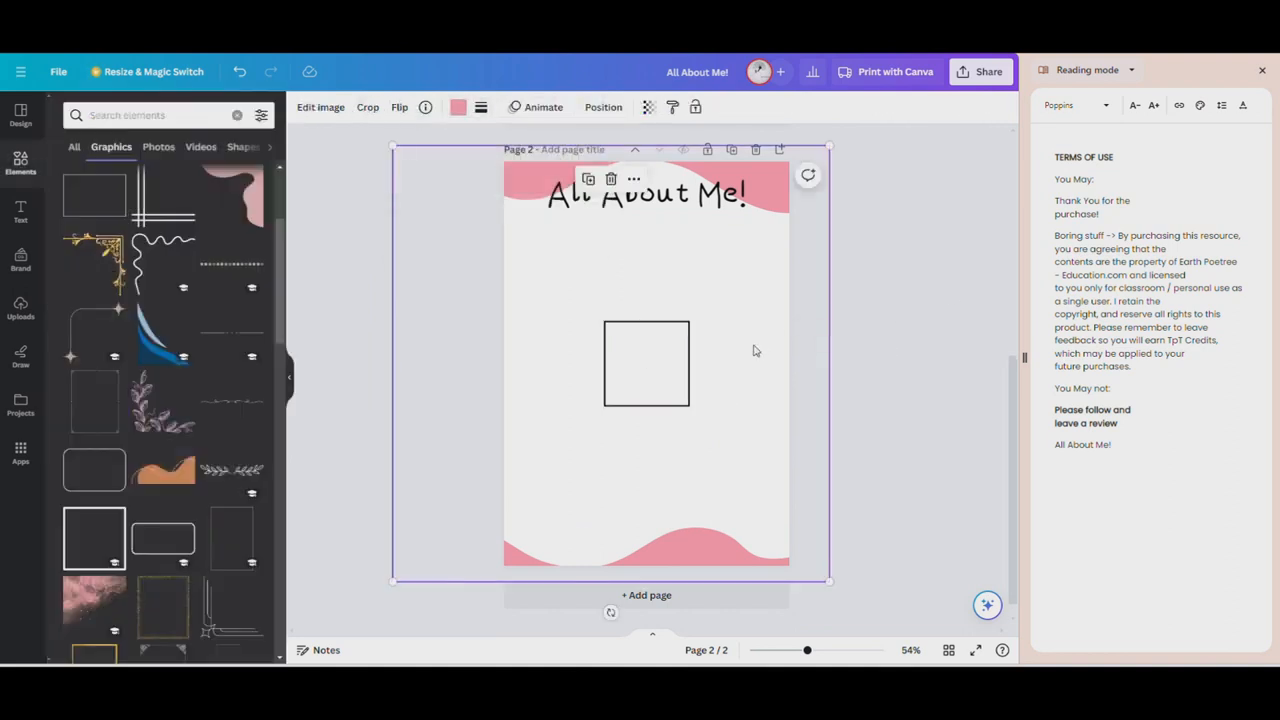
Move the outlined square beneath the title, near the page's left edge
{"action": "scroll", "coordinate": [752, 349], "scroll_direction": "up", "scroll_amount": 3}
{"action": "left_click_drag", "start_coordinate": [674, 397], "coordinate": [572, 251]}
{"action": "scroll", "coordinate": [494, 178], "scroll_direction": "up", "scroll_amount": 1}
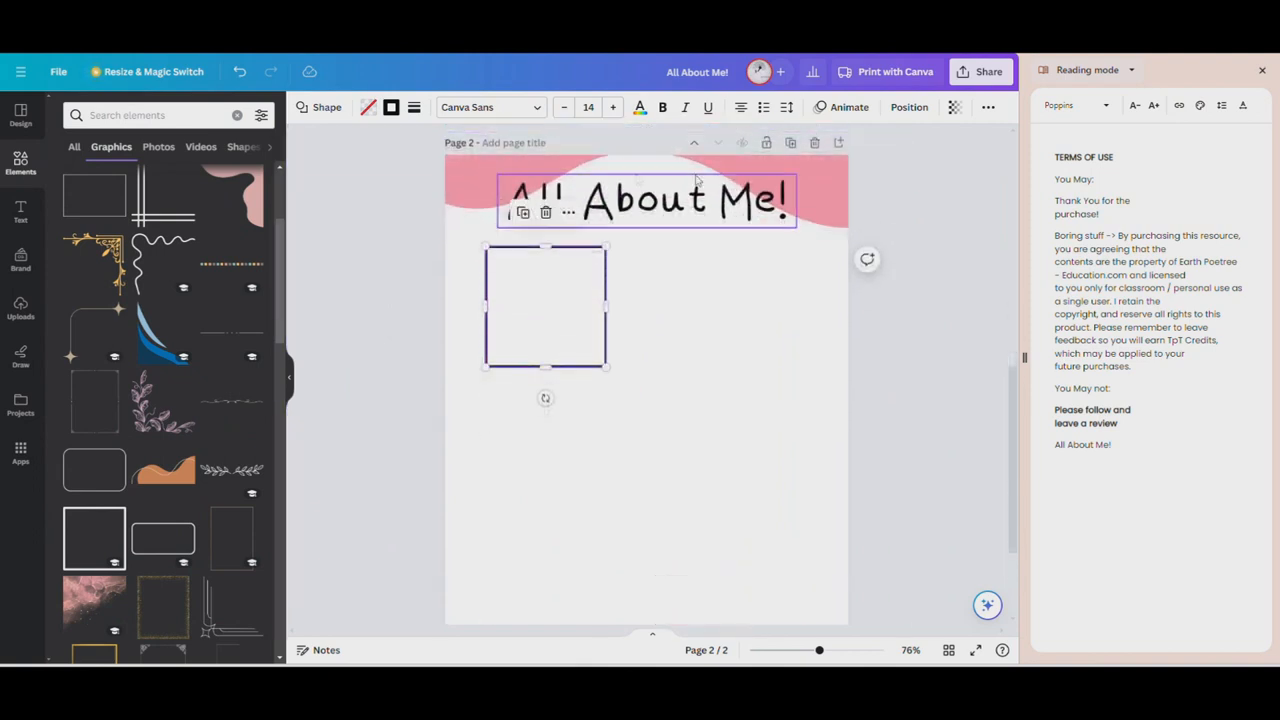
{"action": "scroll", "coordinate": [615, 314], "scroll_direction": "down", "scroll_amount": 1}
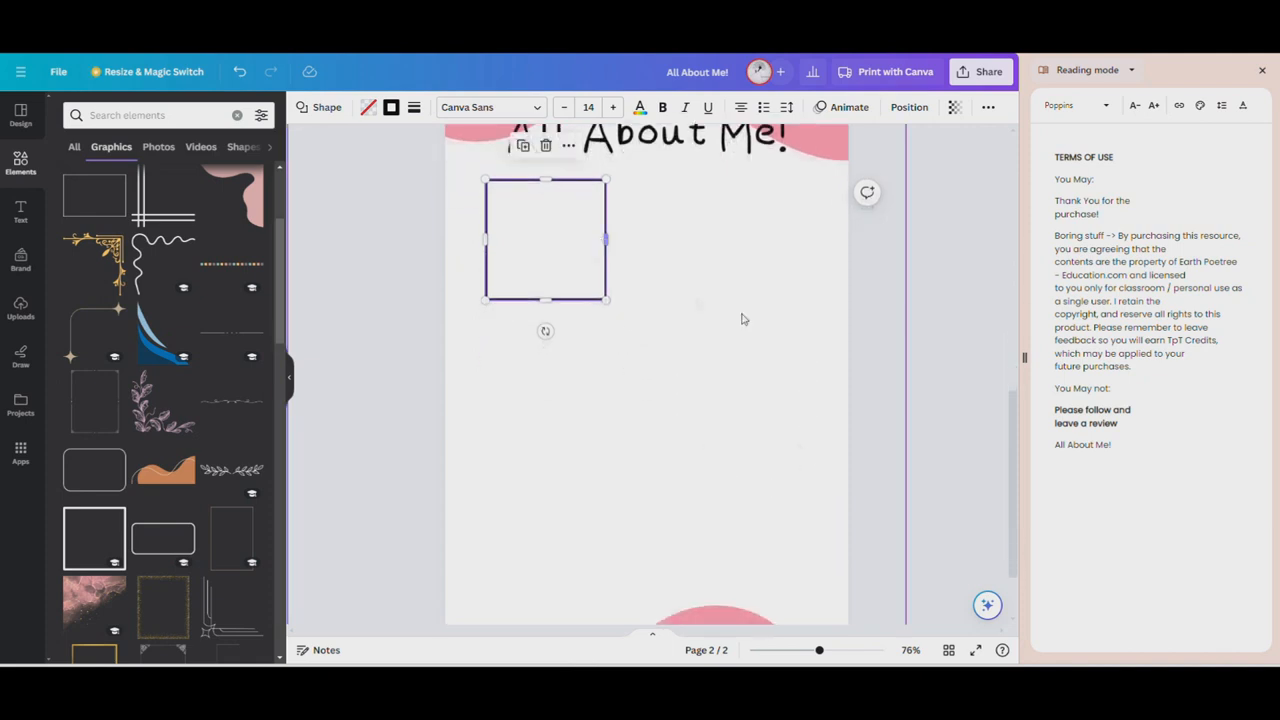
{"action": "left_click", "coordinate": [674, 297]}
Search the graphics for "Icon"
{"action": "left_click", "coordinate": [145, 114]}
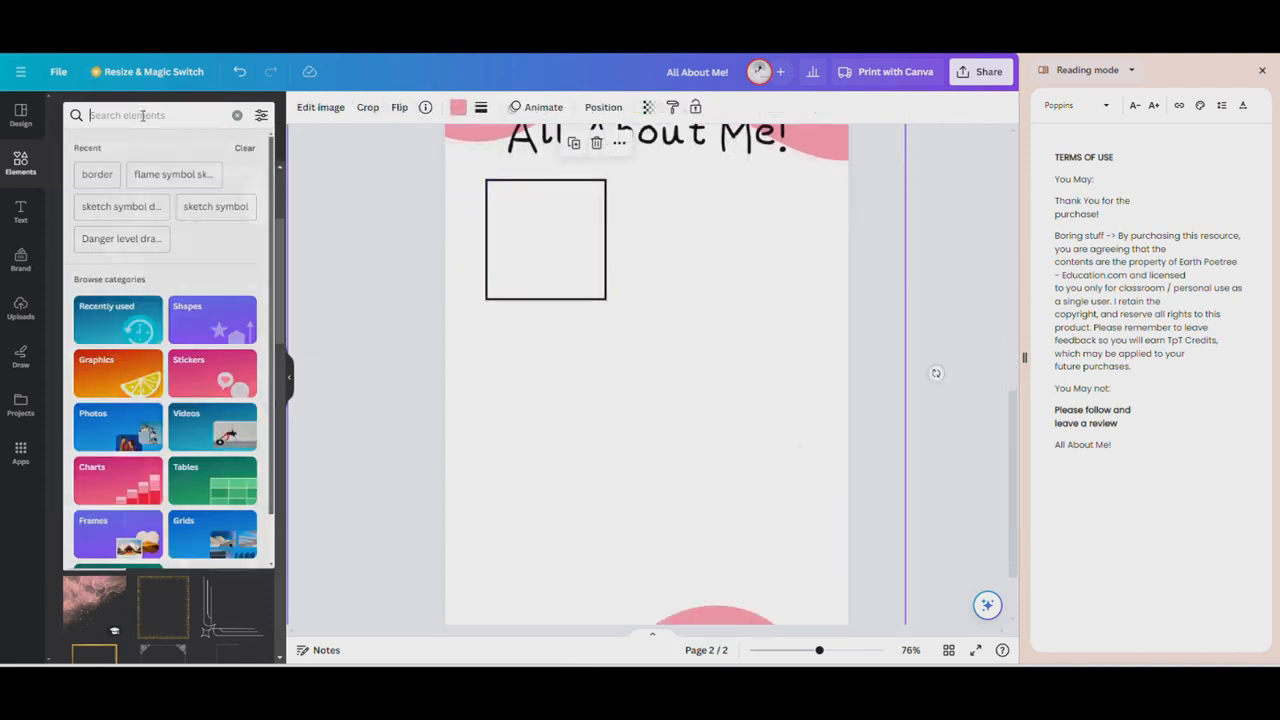
{"action": "type", "text": "I"}
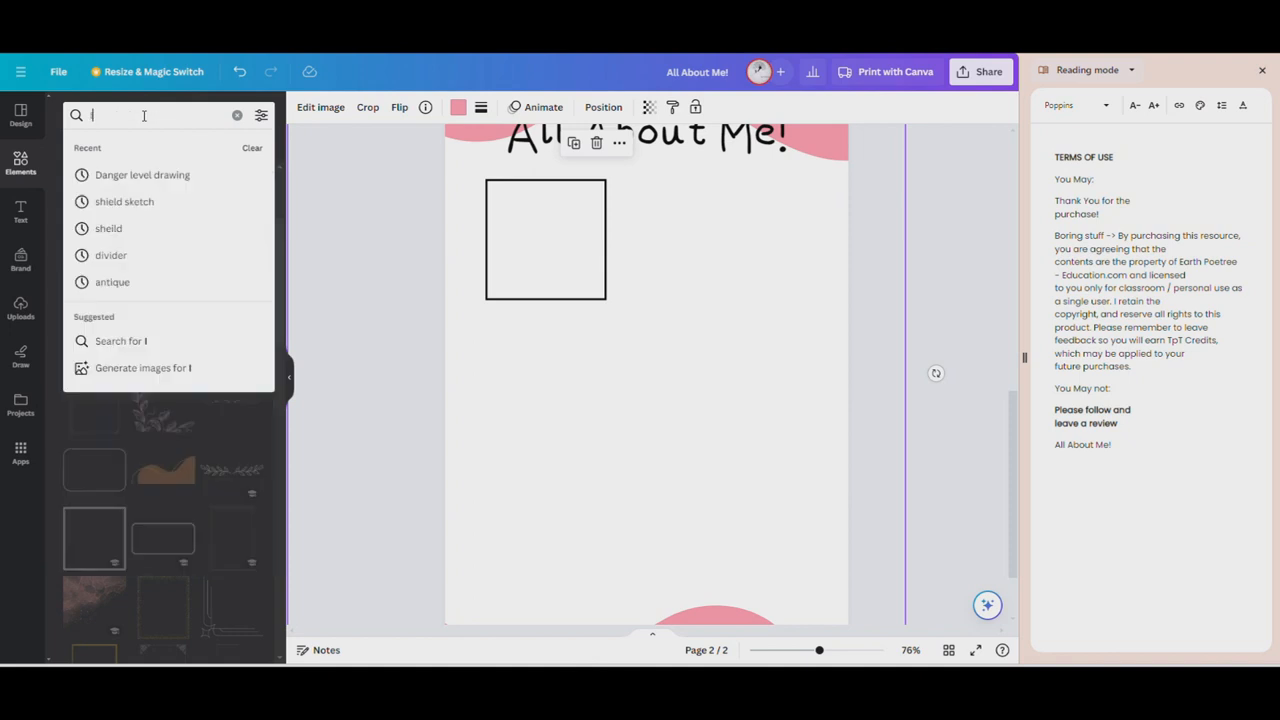
{"action": "type", "text": "con"}
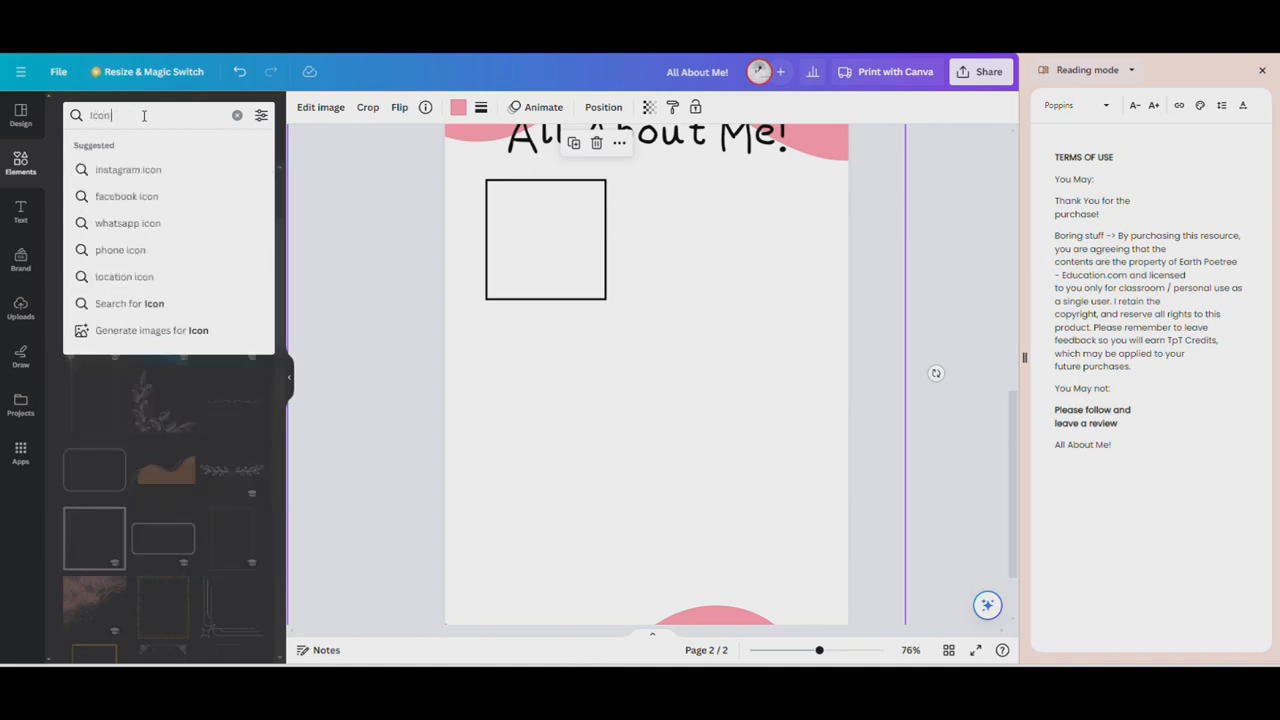
{"action": "key", "text": "Return"}
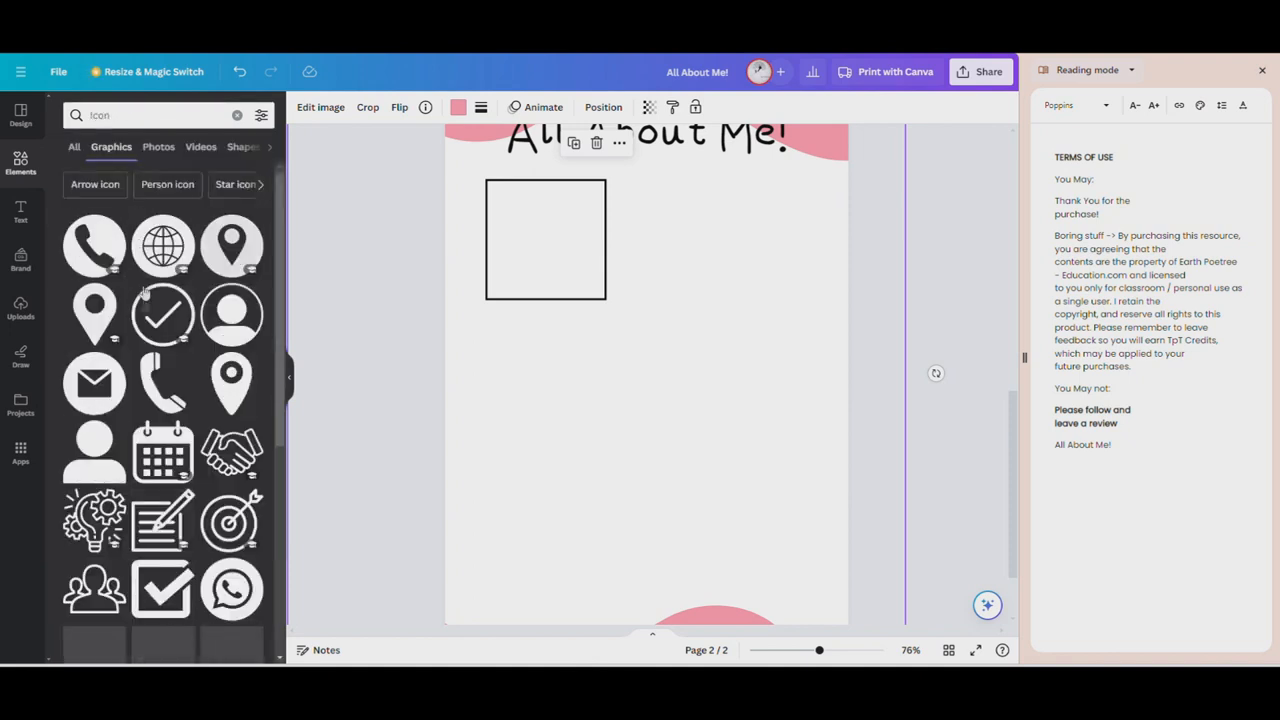
Add the black person silhouette icon to the page and resize it to fill the outlined square
{"action": "scroll", "coordinate": [130, 320], "scroll_direction": "down", "scroll_amount": 1}
{"action": "left_click", "coordinate": [94, 383]}
{"action": "left_click_drag", "start_coordinate": [660, 391], "coordinate": [557, 268]}
{"action": "left_click_drag", "start_coordinate": [614, 156], "coordinate": [548, 219]}
{"action": "left_click_drag", "start_coordinate": [516, 287], "coordinate": [548, 273]}
{"action": "left_click_drag", "start_coordinate": [580, 204], "coordinate": [606, 180]}
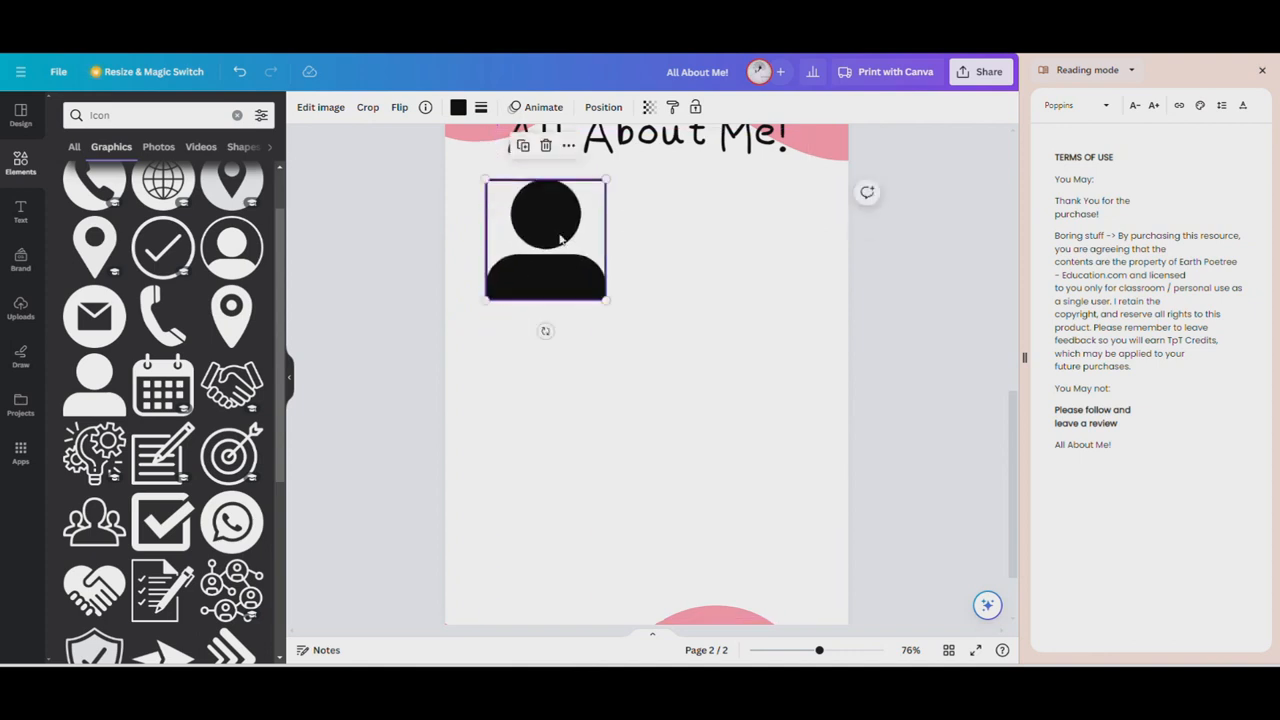
Fade the person silhouette to a light grey by adjusting its transparency
{"action": "left_click", "coordinate": [649, 107]}
{"action": "left_click_drag", "start_coordinate": [646, 161], "coordinate": [561, 167]}
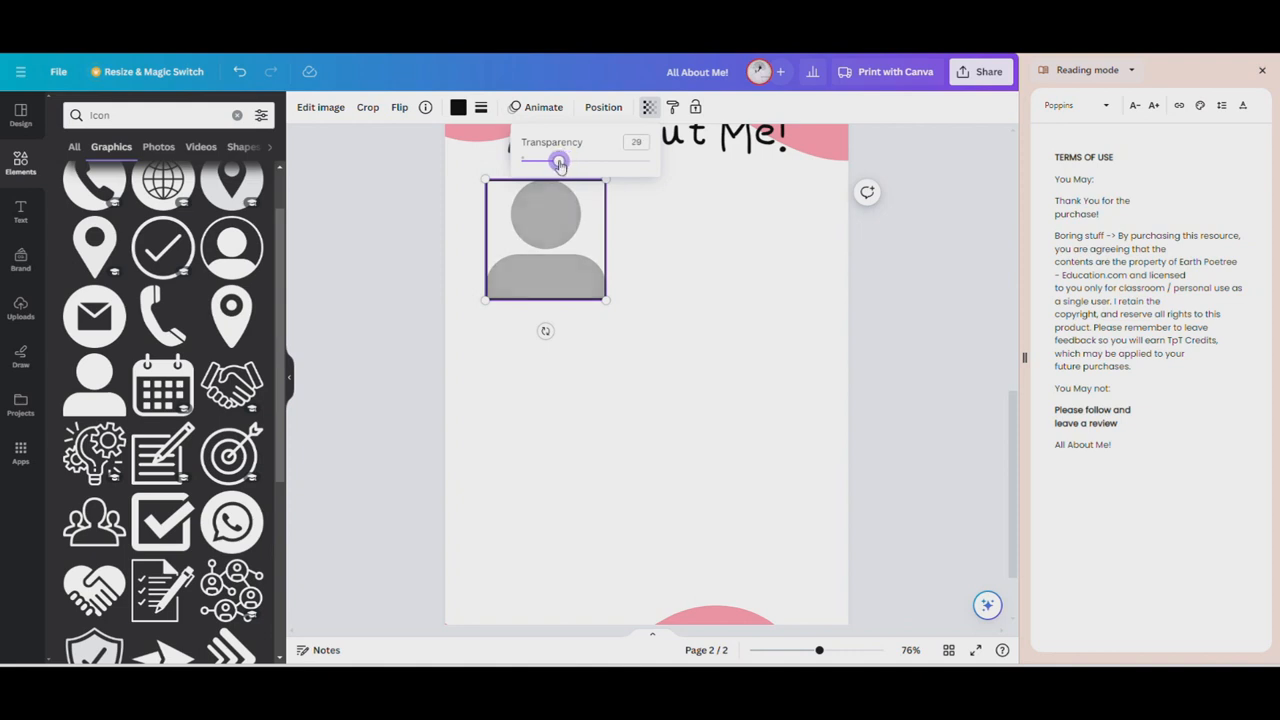
{"action": "left_click_drag", "start_coordinate": [562, 165], "coordinate": [547, 167]}
{"action": "left_click", "coordinate": [740, 358]}
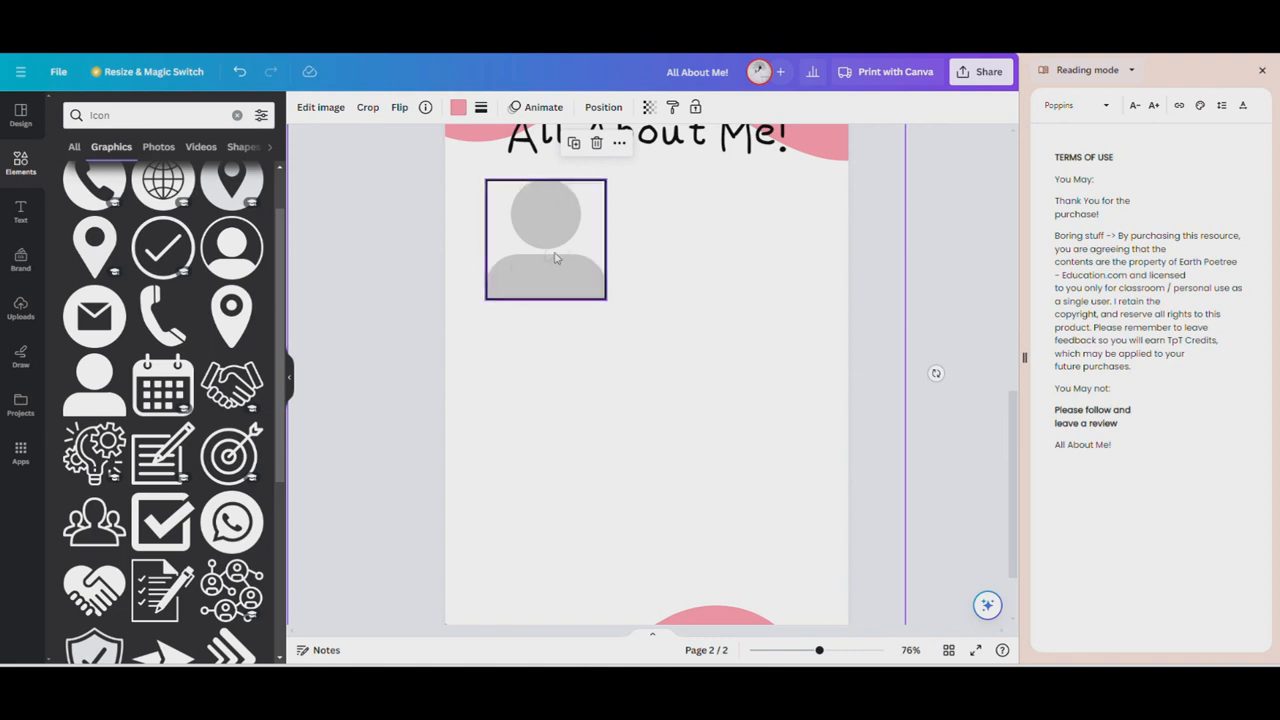
Add a section header reading "Draw yourself" and centre it directly beneath the outlined square
{"action": "left_click", "coordinate": [27, 224]}
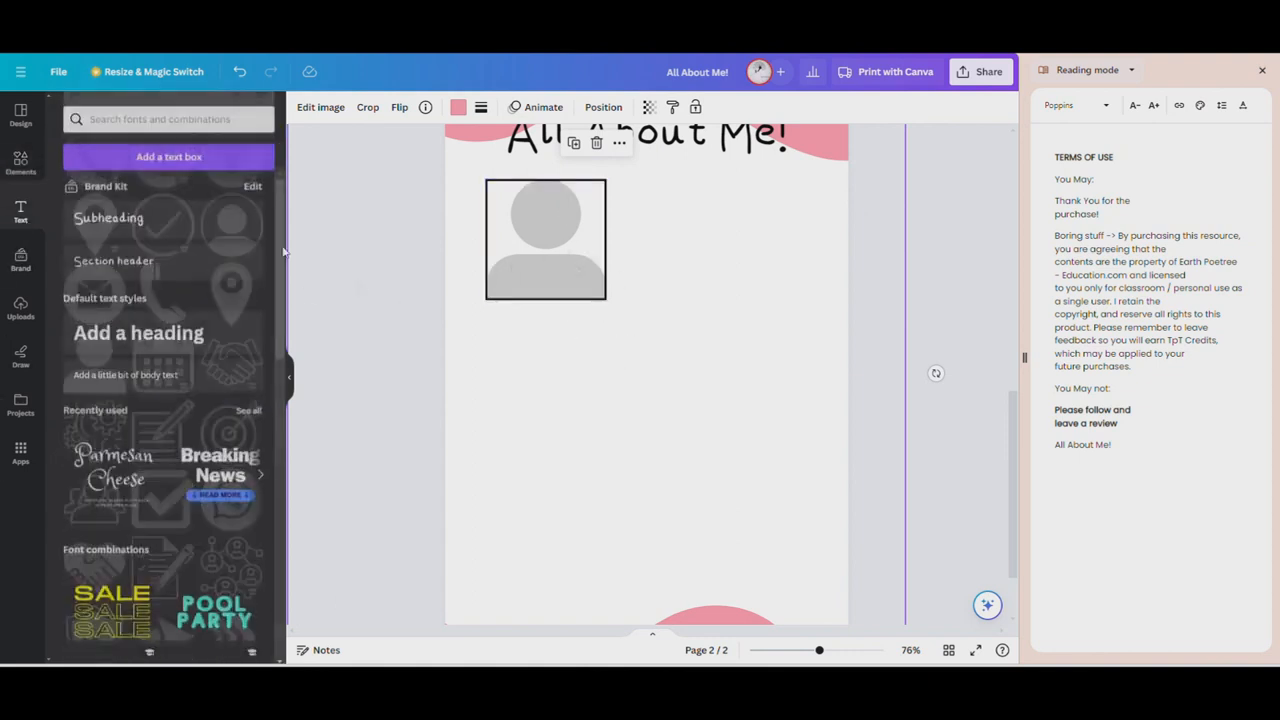
{"action": "left_click", "coordinate": [113, 257]}
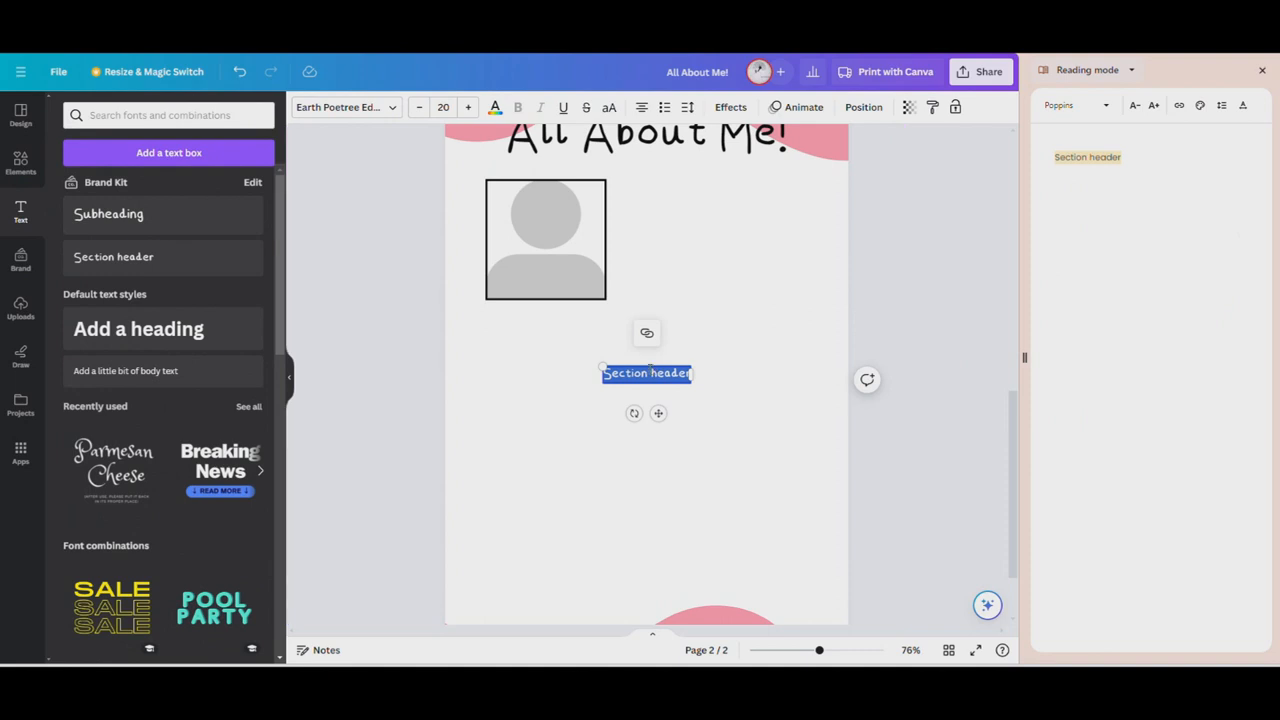
{"action": "key", "text": "BackSpace"}
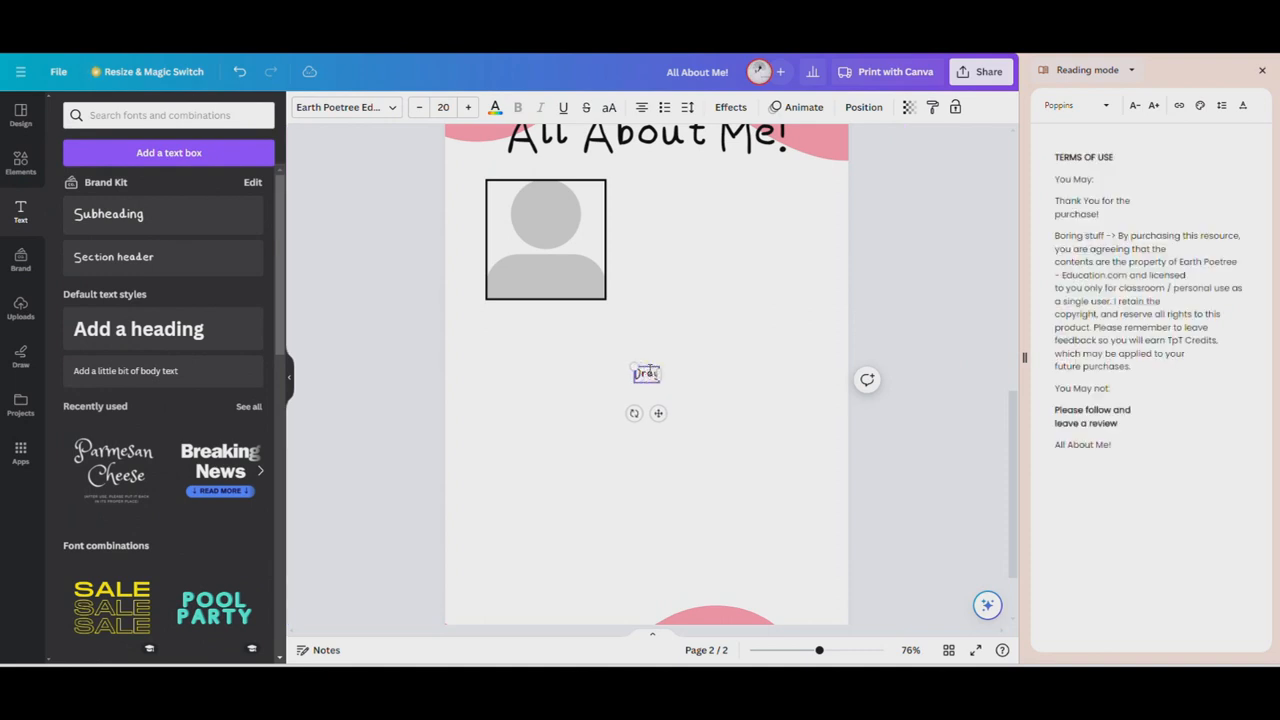
{"action": "type", "text": "Draw yourself"}
{"action": "left_click", "coordinate": [663, 497]}
{"action": "left_click_drag", "start_coordinate": [663, 378], "coordinate": [564, 308]}
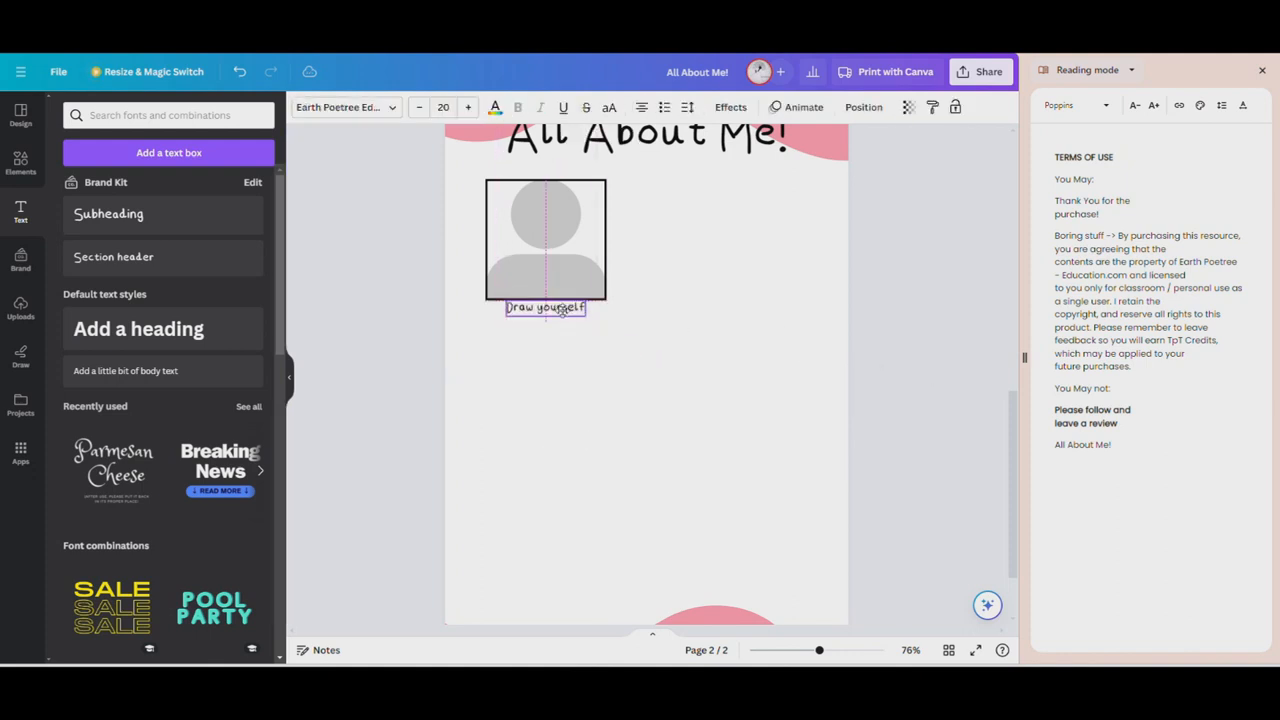
{"action": "left_click", "coordinate": [646, 348]}
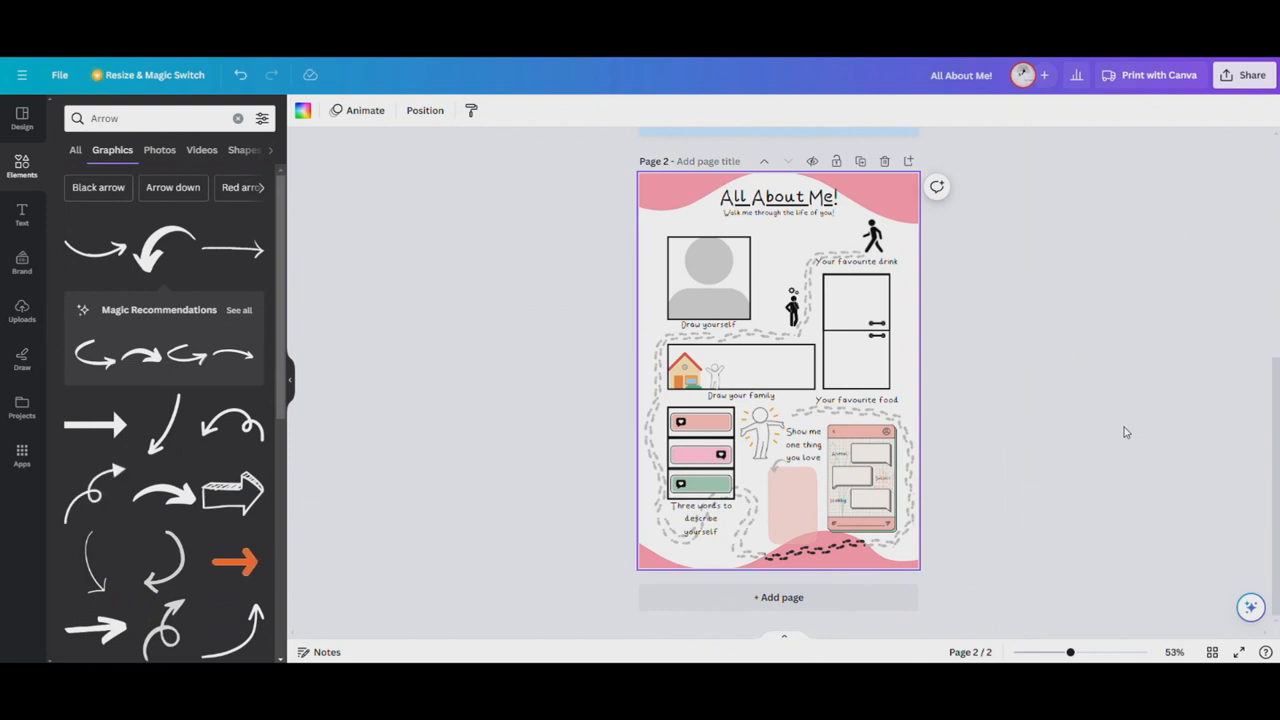
Review the "All About Me!" worksheet from its title to the footprints at the page's lower edge, checking each drawing box and label
{"action": "scroll", "coordinate": [1081, 236], "scroll_direction": "up", "scroll_amount": 5}
{"action": "scroll", "coordinate": [971, 323], "scroll_direction": "up", "scroll_amount": 3}
{"action": "scroll", "coordinate": [971, 323], "scroll_direction": "down", "scroll_amount": 2}
{"action": "scroll", "coordinate": [723, 260], "scroll_direction": "up", "scroll_amount": 2}
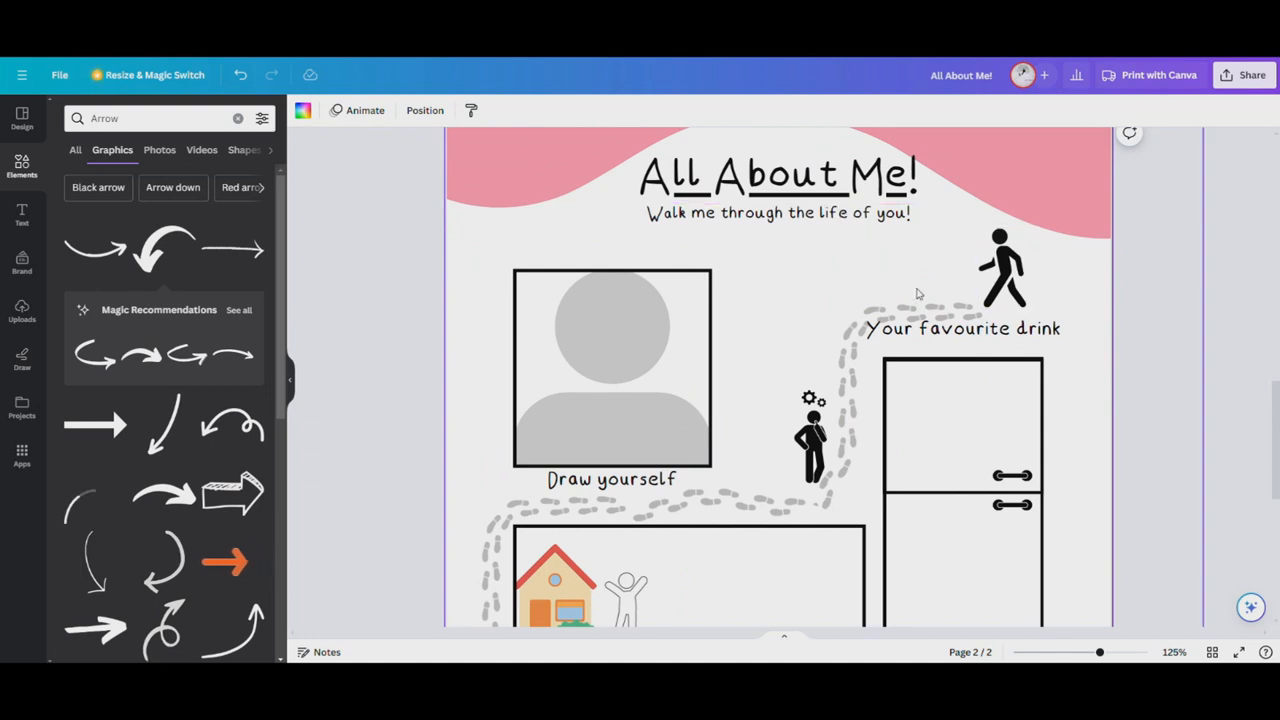
{"action": "scroll", "coordinate": [918, 293], "scroll_direction": "down", "scroll_amount": 2}
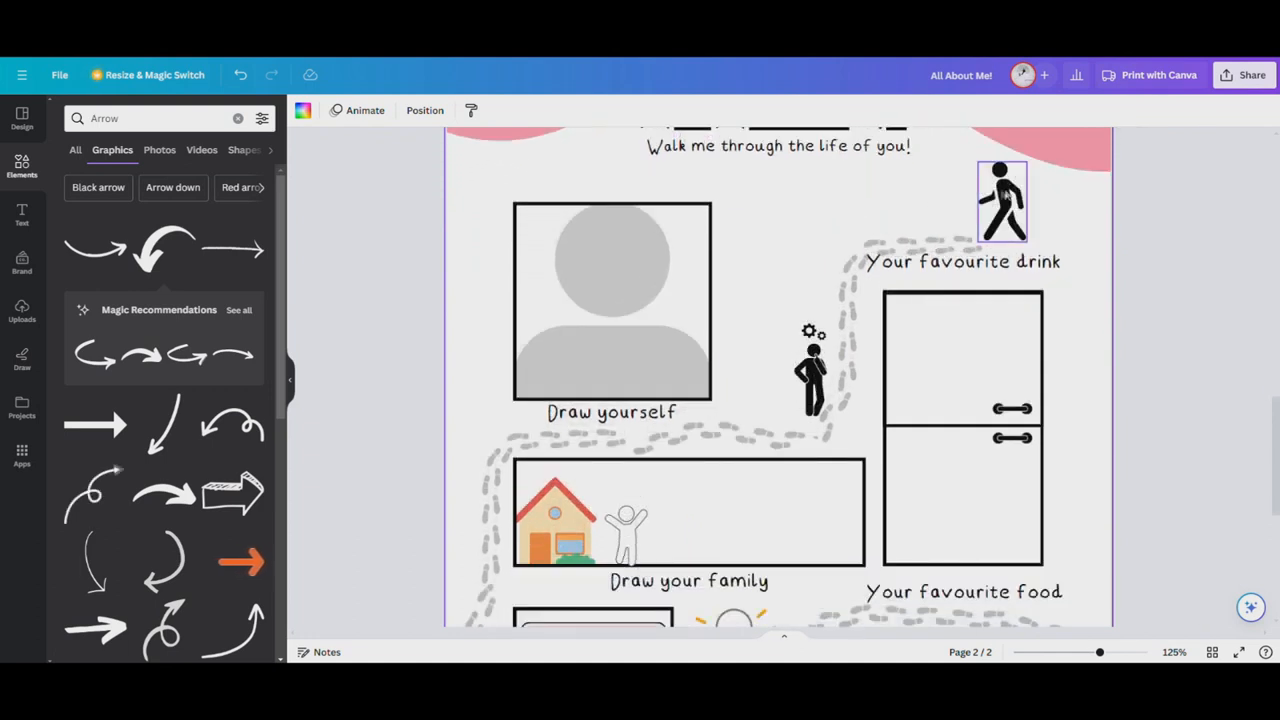
{"action": "scroll", "coordinate": [846, 449], "scroll_direction": "down", "scroll_amount": 1}
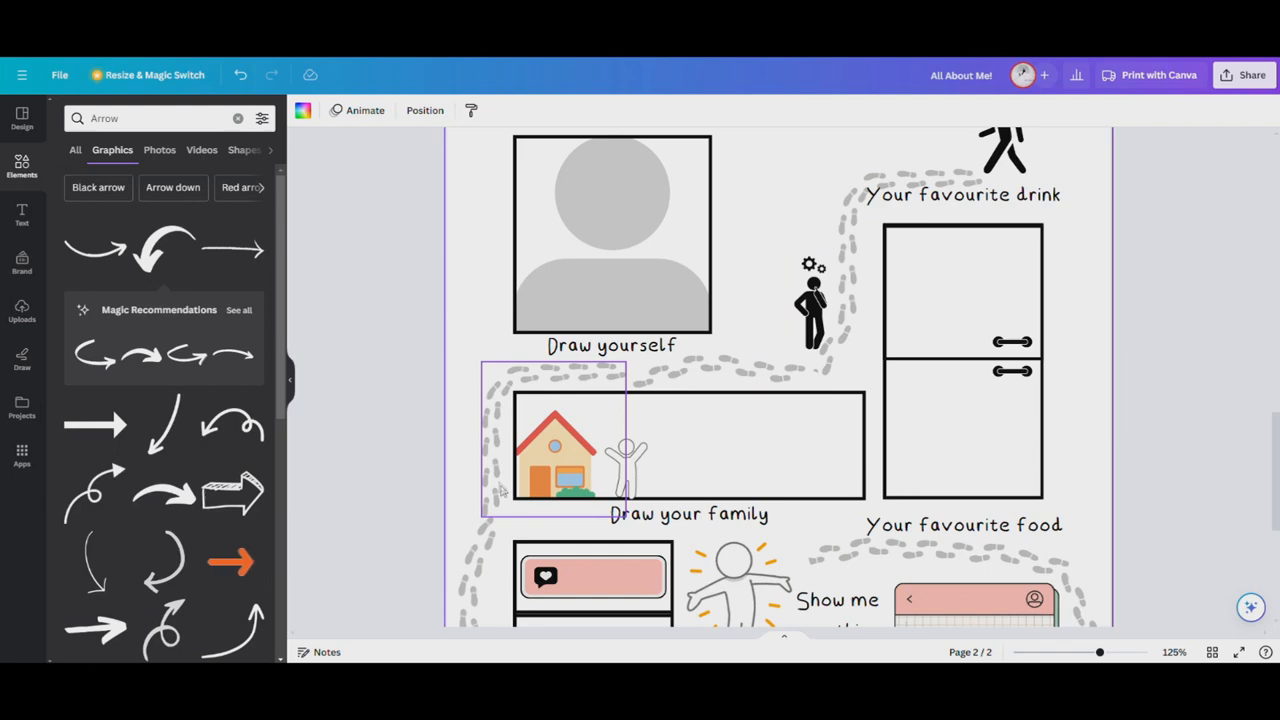
{"action": "scroll", "coordinate": [500, 487], "scroll_direction": "down", "scroll_amount": 2}
{"action": "scroll", "coordinate": [710, 380], "scroll_direction": "down", "scroll_amount": 2}
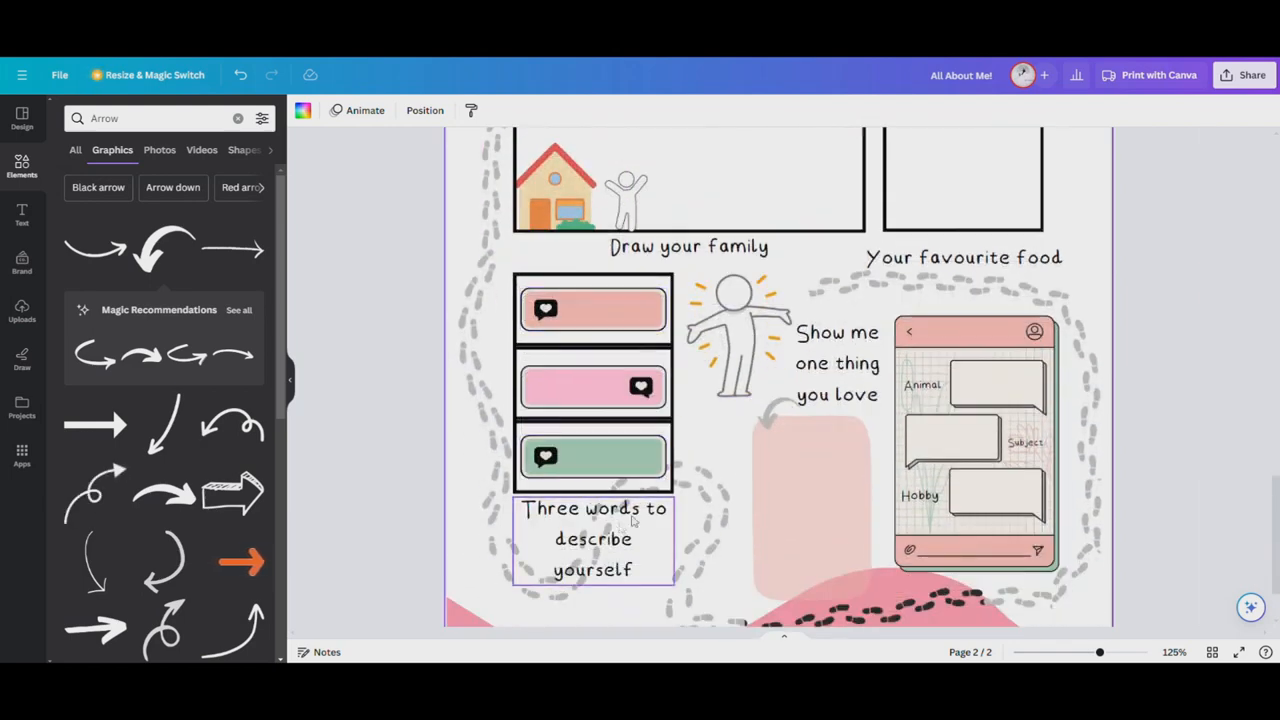
{"action": "scroll", "coordinate": [862, 635], "scroll_direction": "down", "scroll_amount": 1}
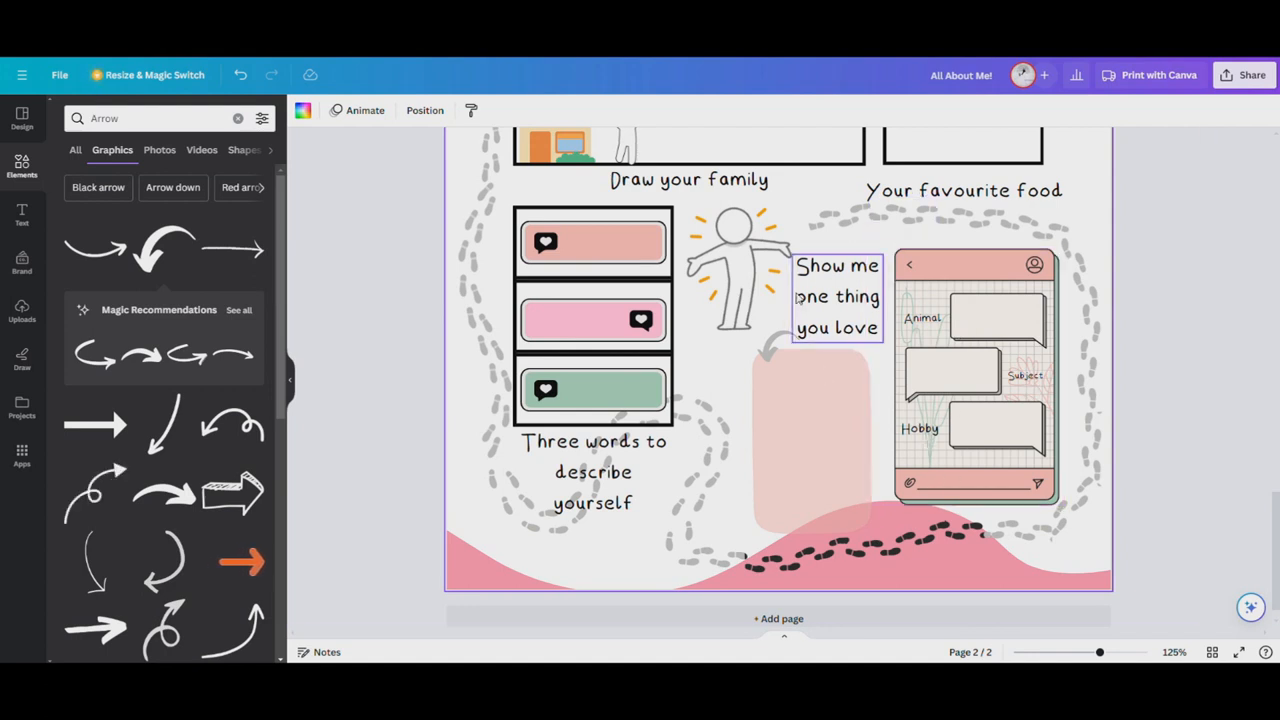
Duplicate the "Your favourite food" label, shrink it to size 11.5 and place it on the lower bar of the phone chat graphic
{"action": "left_click", "coordinate": [970, 190]}
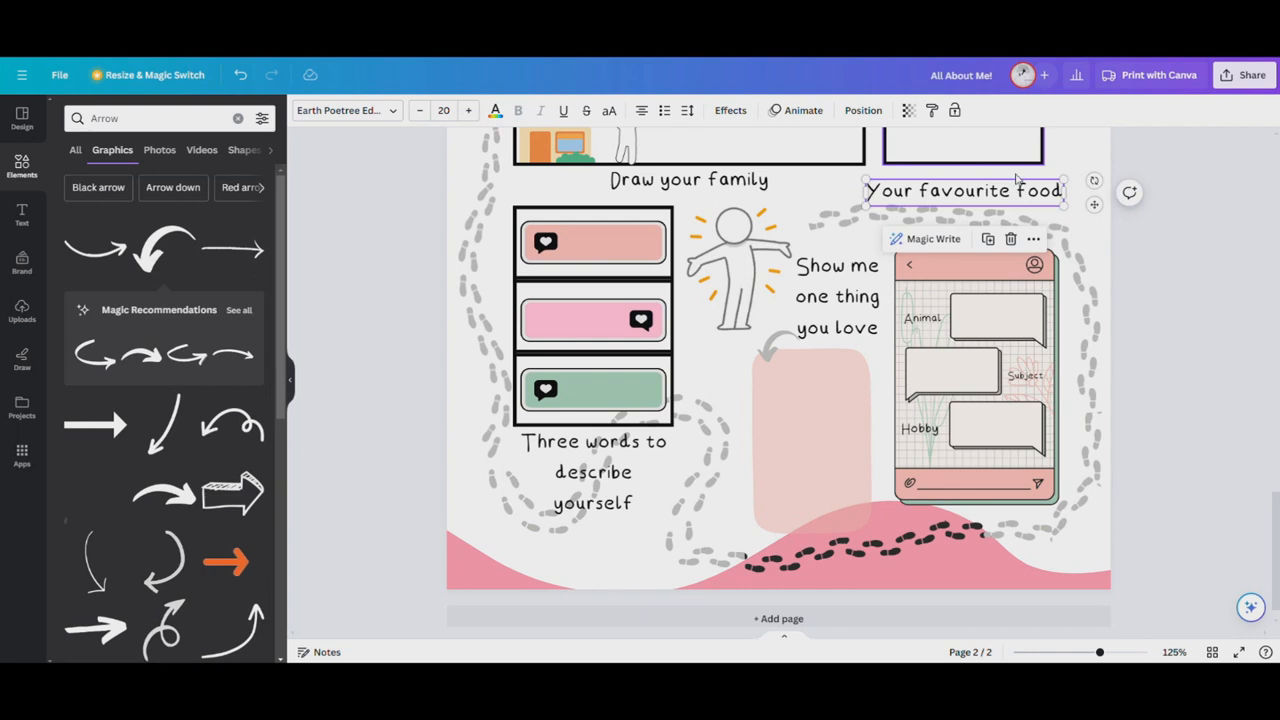
{"action": "key", "text": "ctrl+d"}
{"action": "left_click_drag", "start_coordinate": [993, 249], "coordinate": [1017, 544]}
{"action": "left_click_drag", "start_coordinate": [1102, 487], "coordinate": [1001, 482]}
Change the copied label's text to "My Favorites" and centre it on the chat graphic's lower bar
{"action": "double_click", "coordinate": [1001, 482]}
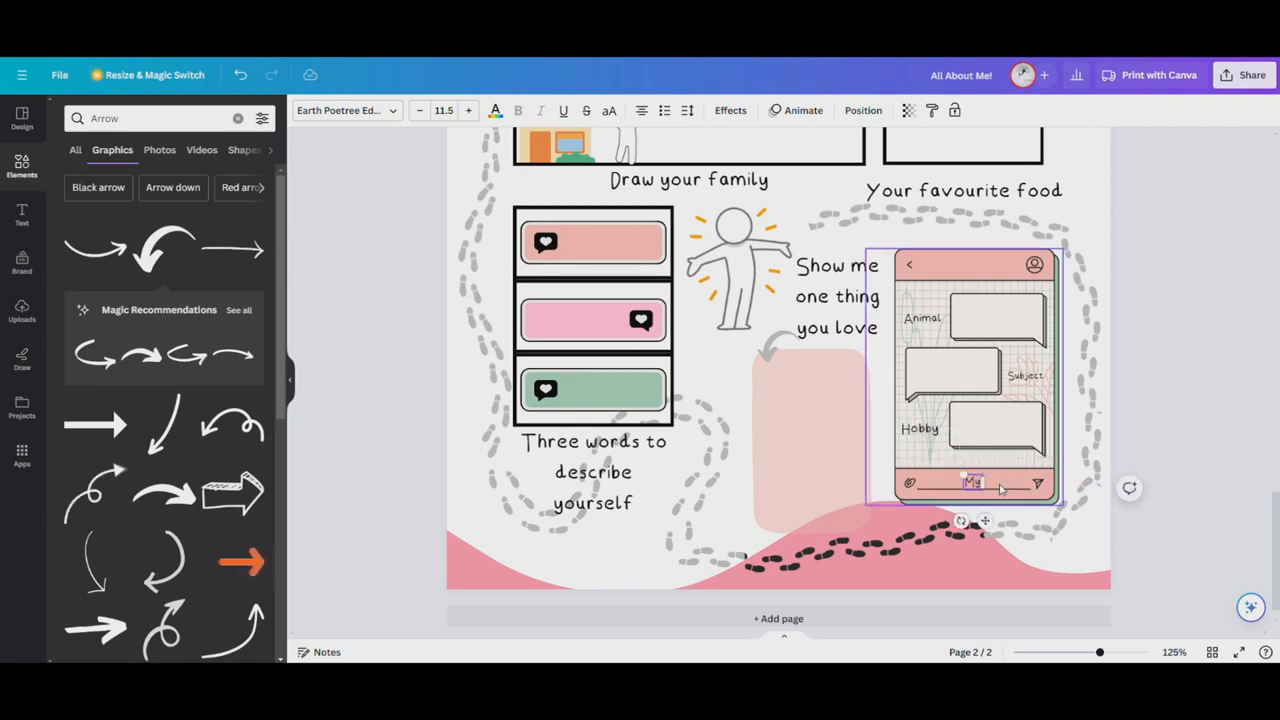
{"action": "type", "text": "Face"}
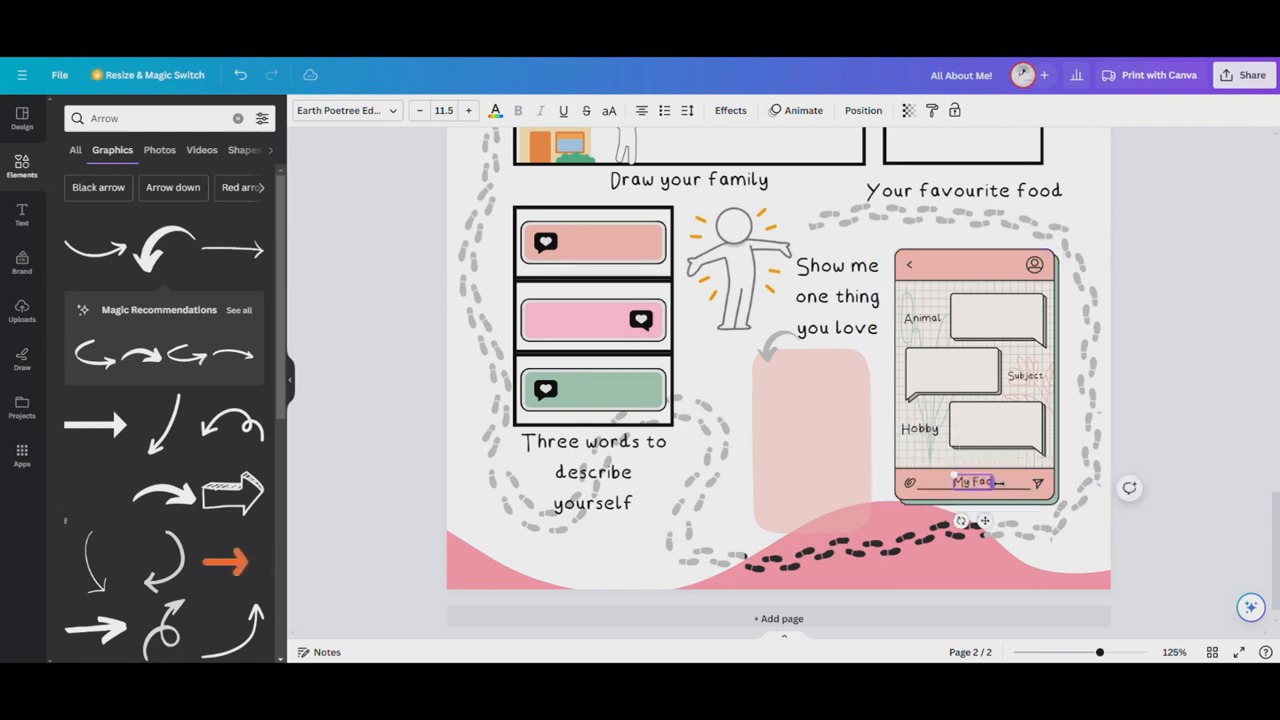
{"action": "key", "text": "BackSpace"}
{"action": "key", "text": "BackSpace"}
{"action": "type", "text": "v"}
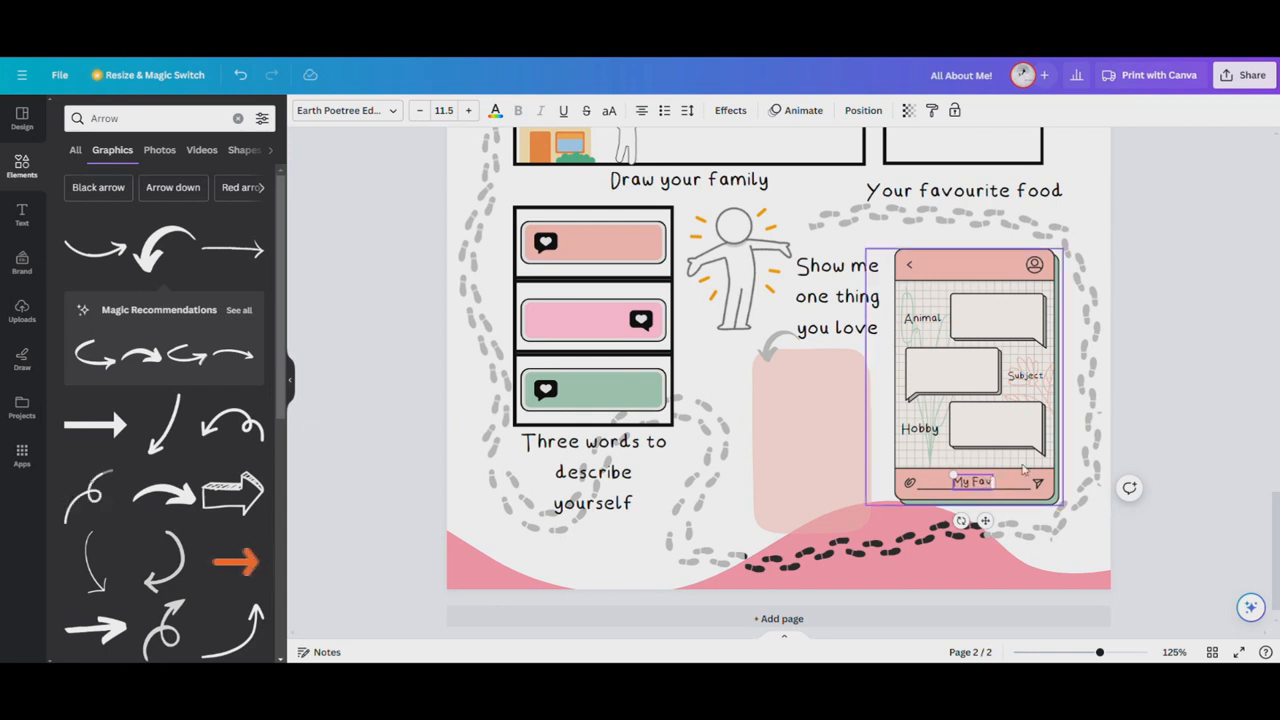
{"action": "type", "text": "ourite!"}
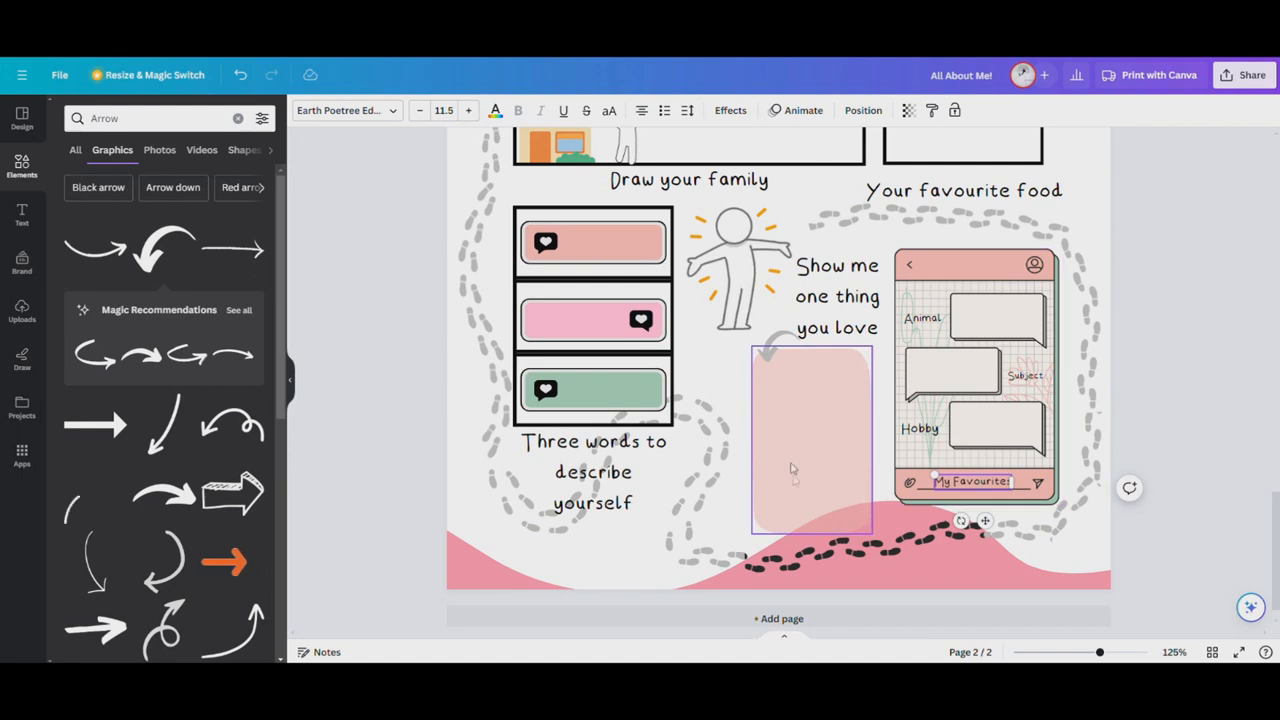
{"action": "left_click", "coordinate": [753, 428]}
{"action": "left_click_drag", "start_coordinate": [978, 481], "coordinate": [984, 481]}
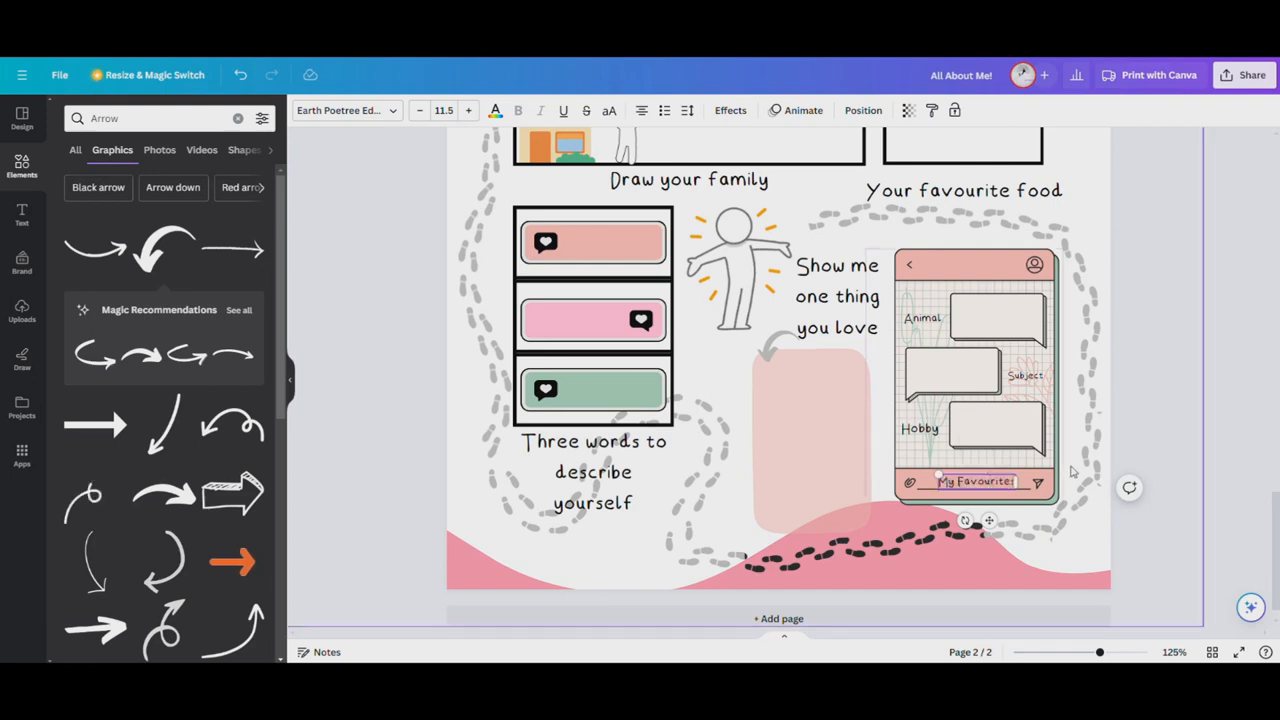
{"action": "left_click", "coordinate": [1143, 347]}
Change the spelling "favourite" to "favorite" in the food and drink labels around the fridge
{"action": "scroll", "coordinate": [1143, 347], "scroll_direction": "up", "scroll_amount": 3}
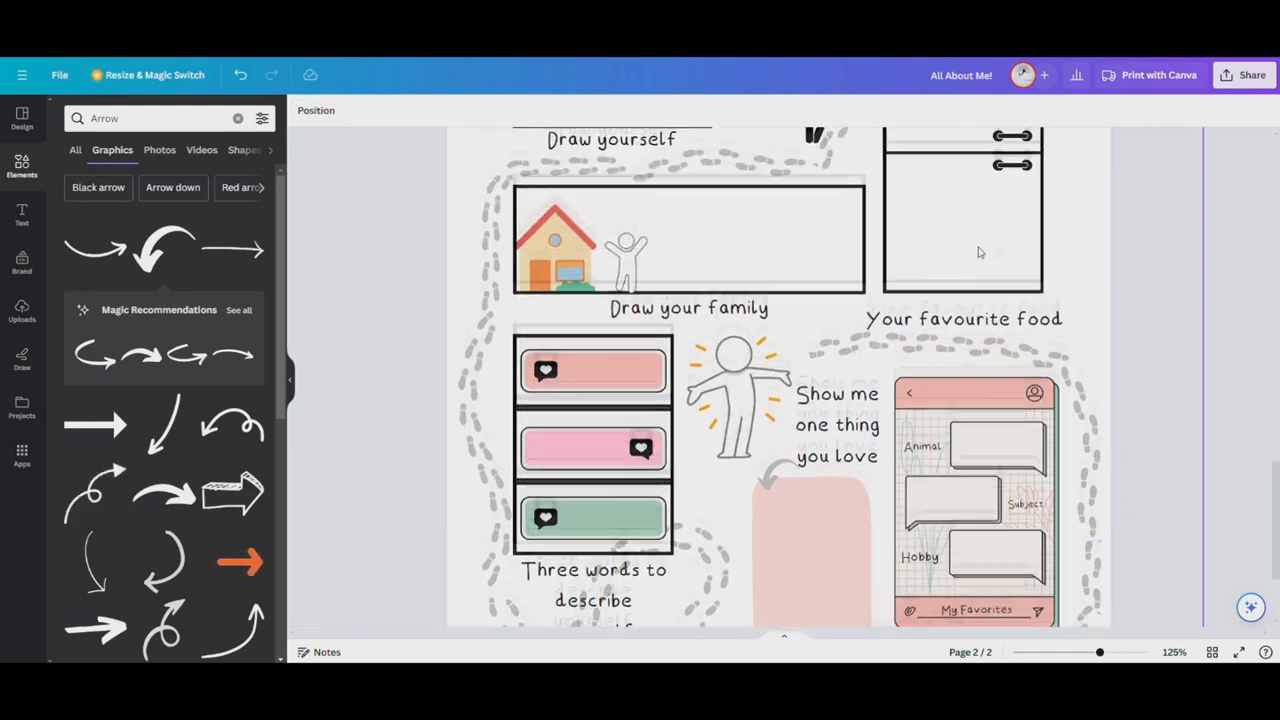
{"action": "left_click", "coordinate": [977, 326]}
{"action": "left_click", "coordinate": [977, 326]}
{"action": "scroll", "coordinate": [977, 326], "scroll_direction": "up", "scroll_amount": 7}
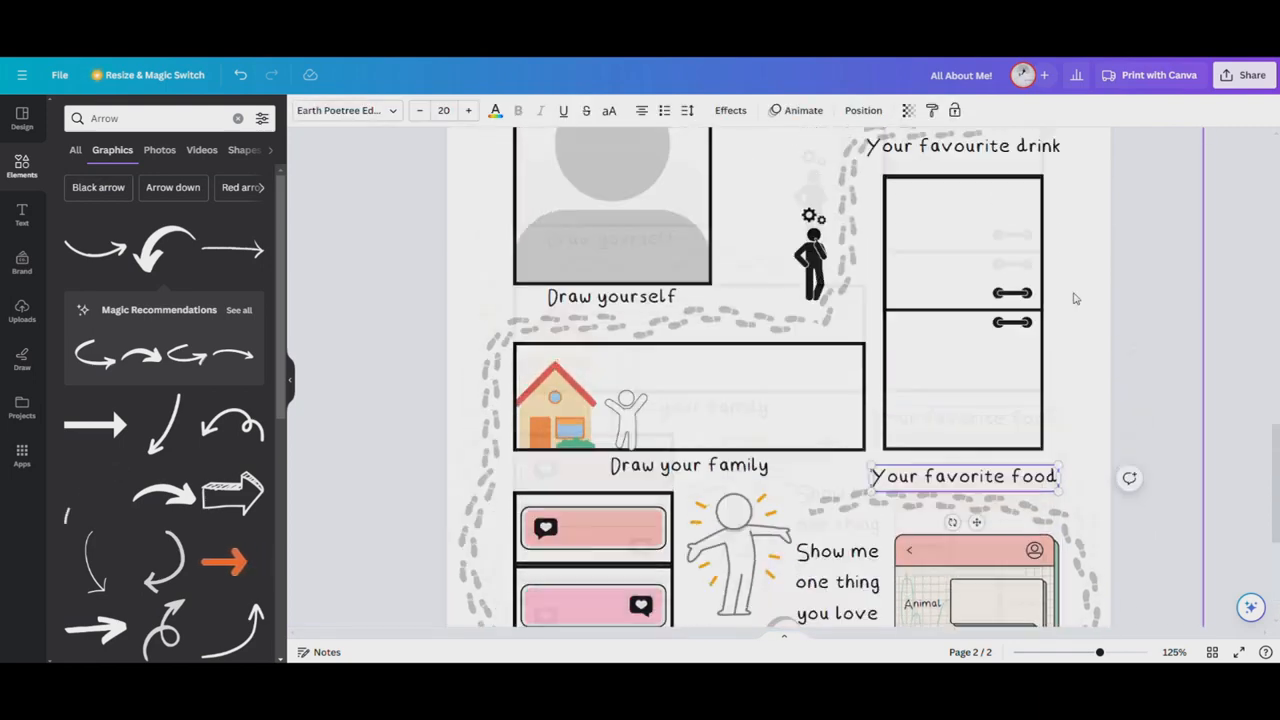
{"action": "left_click", "coordinate": [966, 328]}
{"action": "left_click", "coordinate": [966, 328]}
{"action": "key", "text": "BackSpace"}
Nudge the "Your favorite food" label slightly up, closer to the fridge outline
{"action": "scroll", "coordinate": [812, 407], "scroll_direction": "down", "scroll_amount": 5}
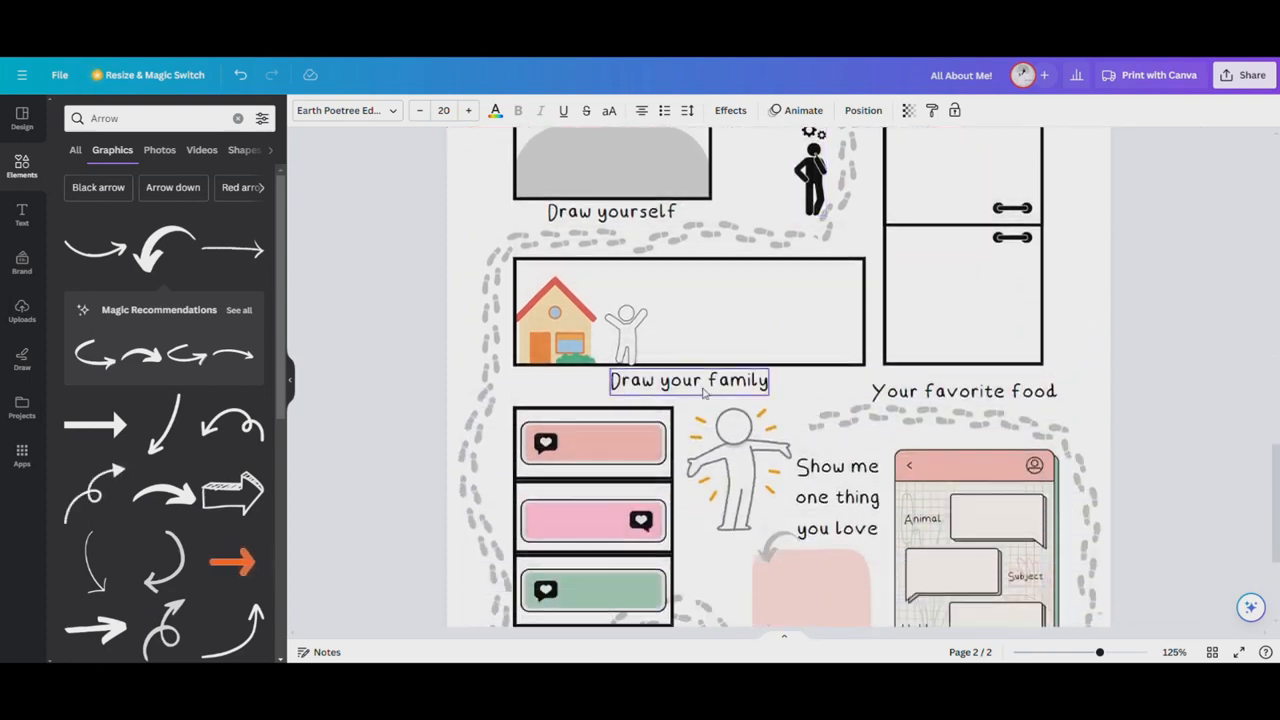
{"action": "scroll", "coordinate": [960, 360], "scroll_direction": "down", "scroll_amount": 3}
{"action": "left_click_drag", "start_coordinate": [985, 267], "coordinate": [984, 261]}
{"action": "left_click", "coordinate": [1108, 252]}
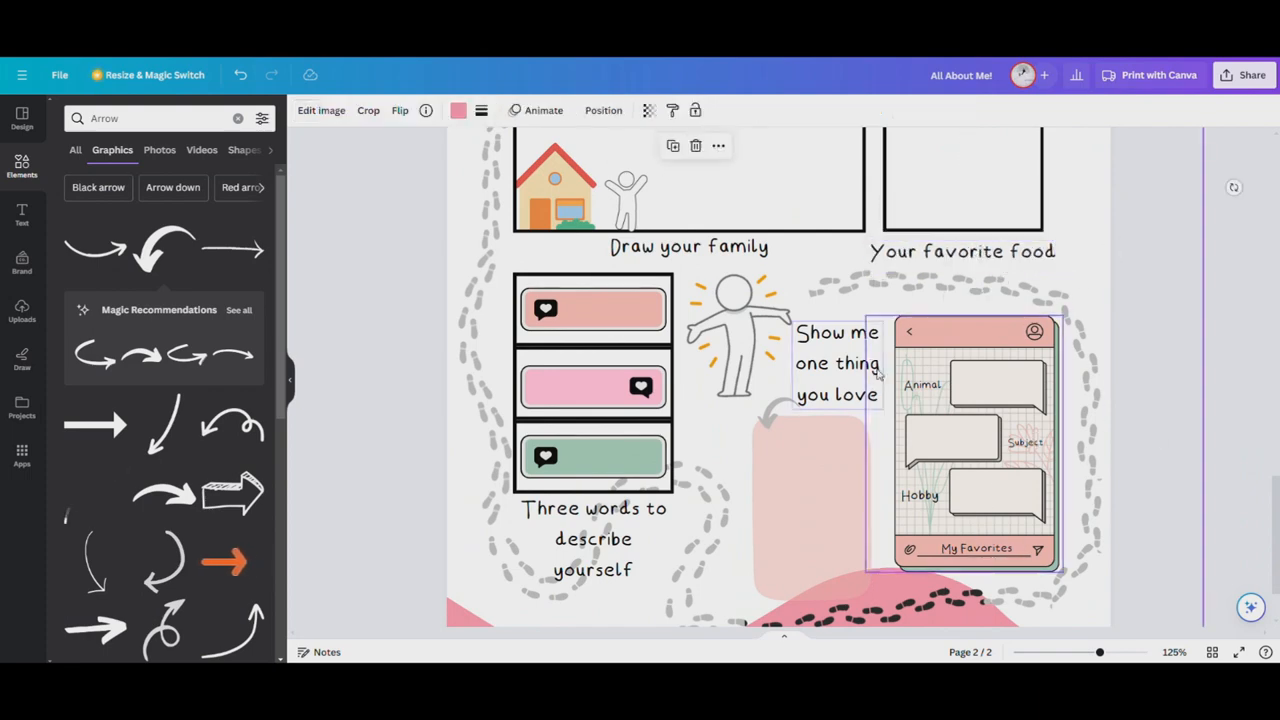
Open the design's download settings and set the file type to PDF Print
{"action": "scroll", "coordinate": [640, 460], "scroll_direction": "down", "scroll_amount": 2}
{"action": "scroll", "coordinate": [940, 320], "scroll_direction": "down", "scroll_amount": 2}
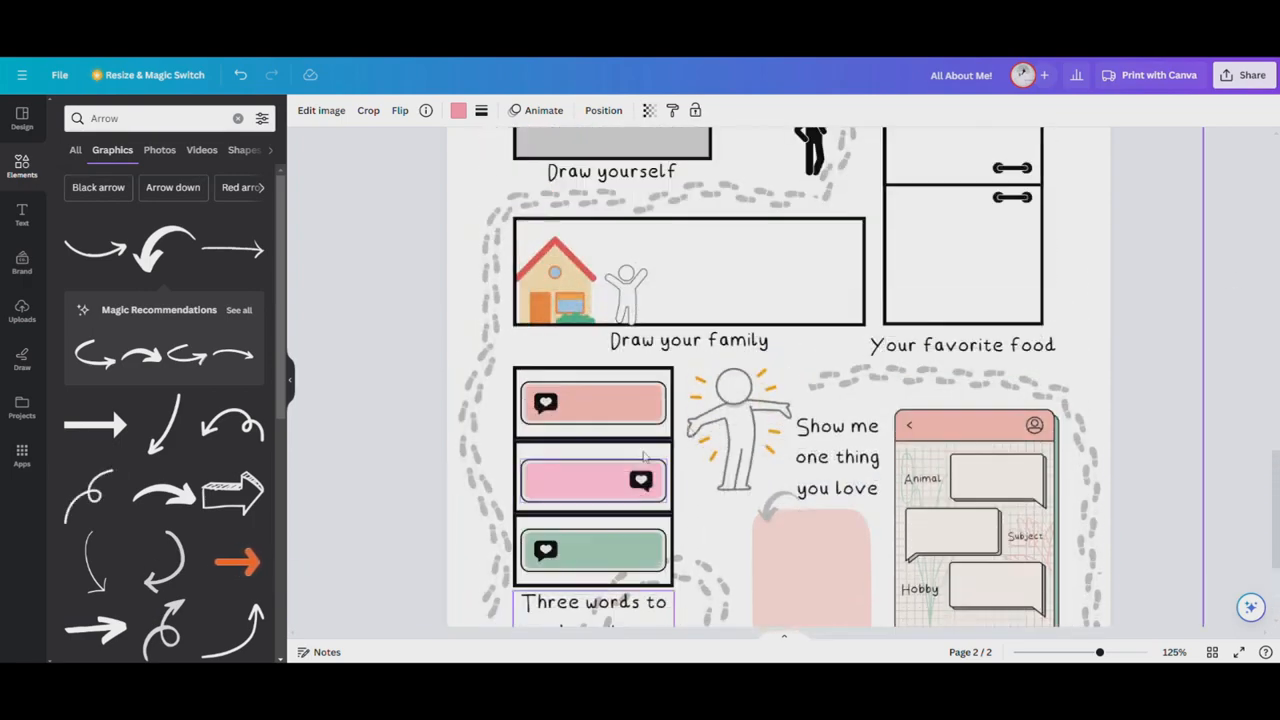
{"action": "scroll", "coordinate": [923, 275], "scroll_direction": "down", "scroll_amount": 1}
{"action": "scroll", "coordinate": [923, 275], "scroll_direction": "up", "scroll_amount": 4}
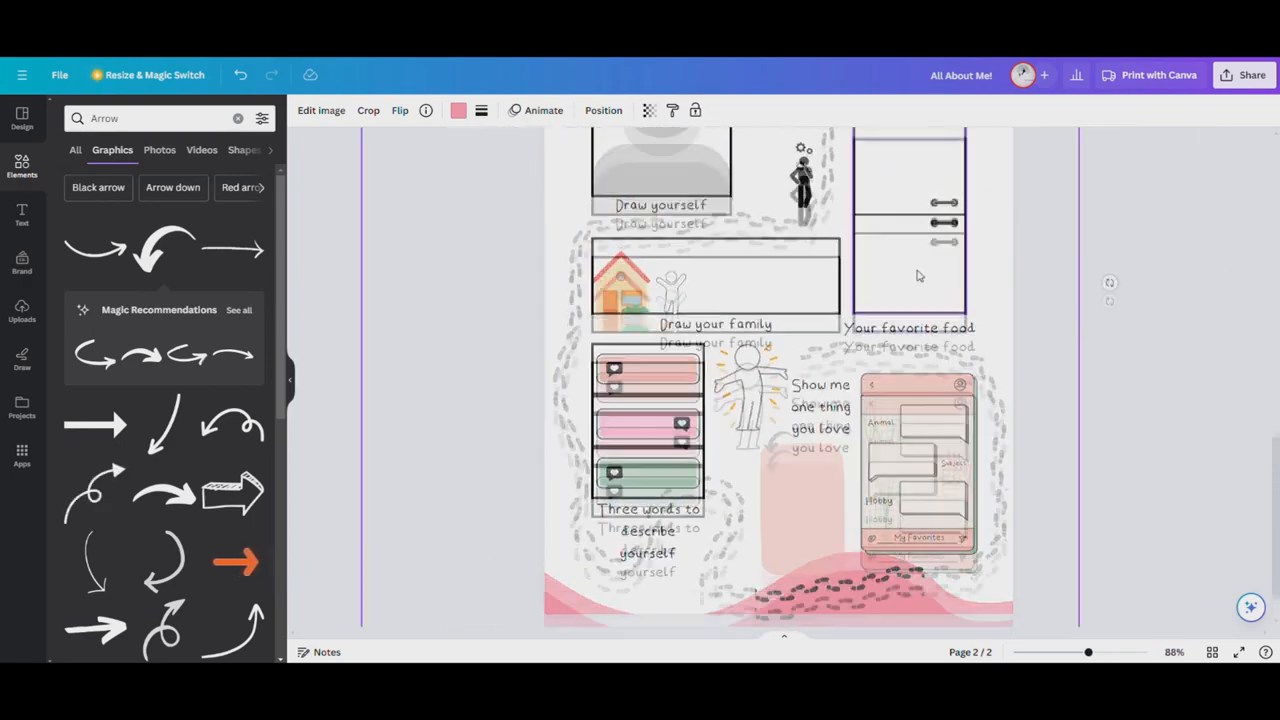
{"action": "scroll", "coordinate": [1100, 280], "scroll_direction": "down", "scroll_amount": 1}
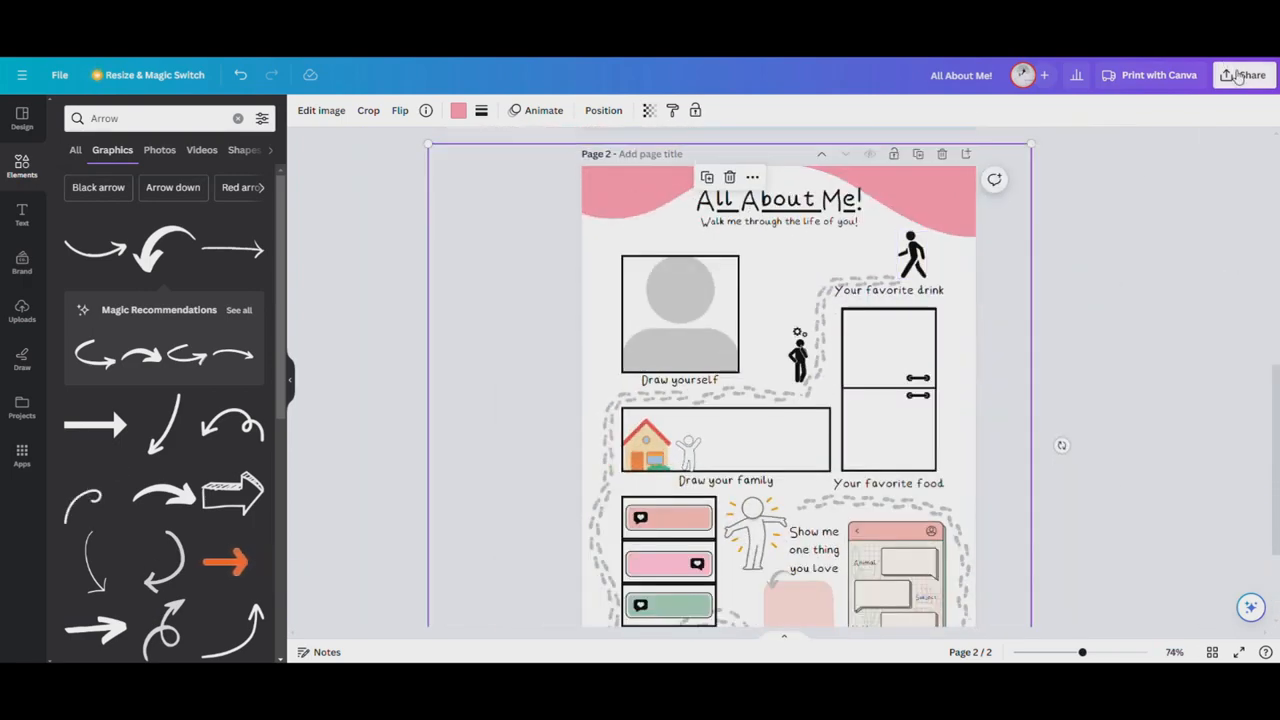
{"action": "left_click", "coordinate": [1240, 76]}
{"action": "left_click", "coordinate": [1131, 420]}
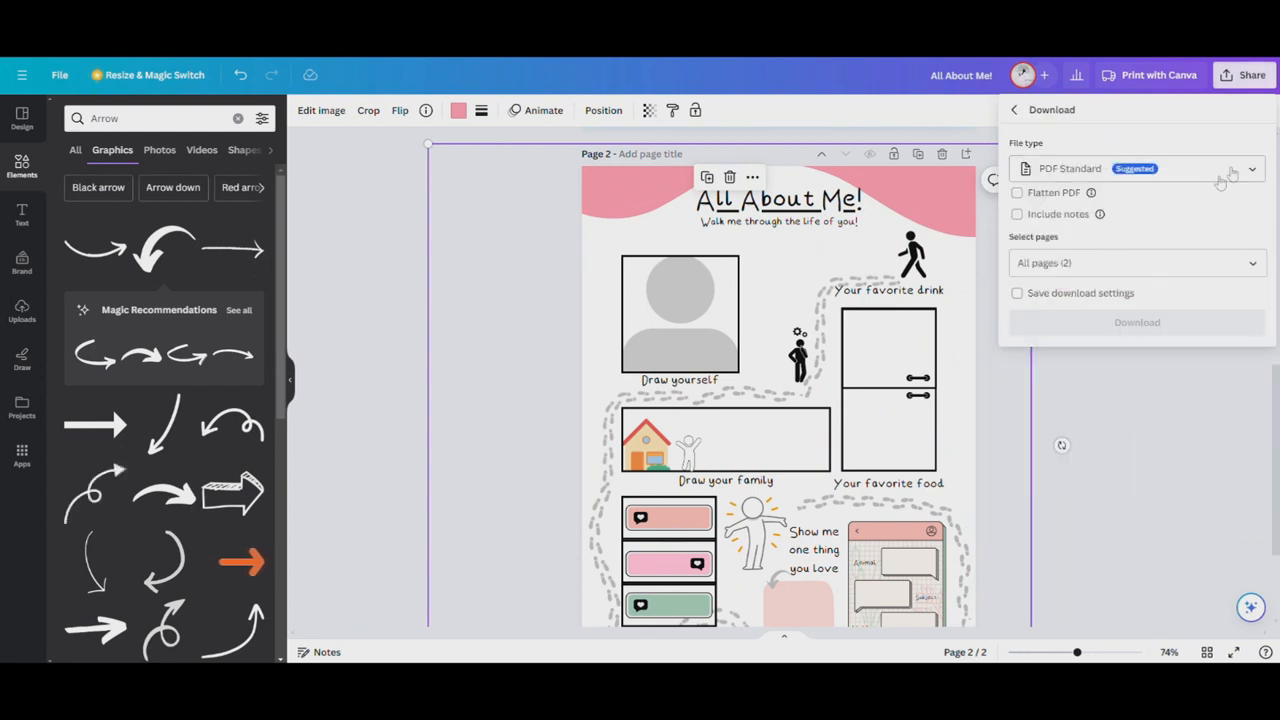
{"action": "left_click", "coordinate": [1200, 169]}
{"action": "left_click", "coordinate": [1104, 334]}
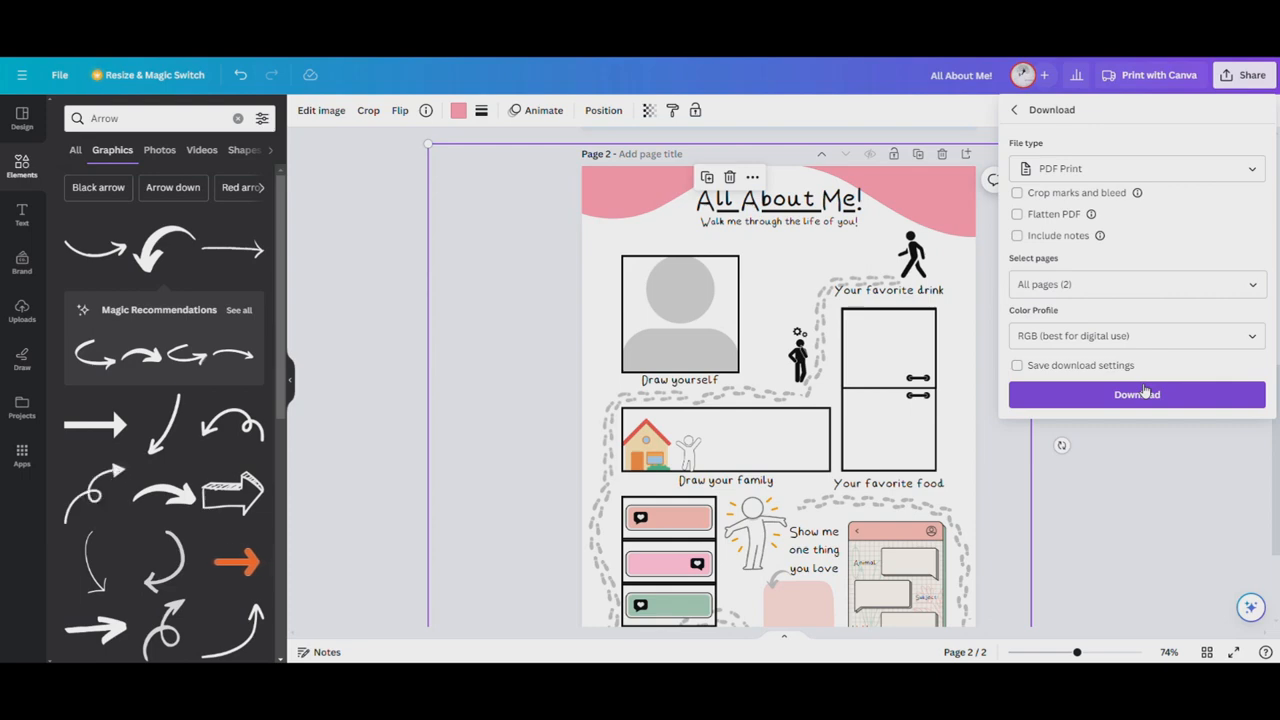
Enable Flatten PDF and download all pages, including the Terms of Use page and the worksheet
{"action": "scroll", "coordinate": [799, 346], "scroll_direction": "up", "scroll_amount": 6}
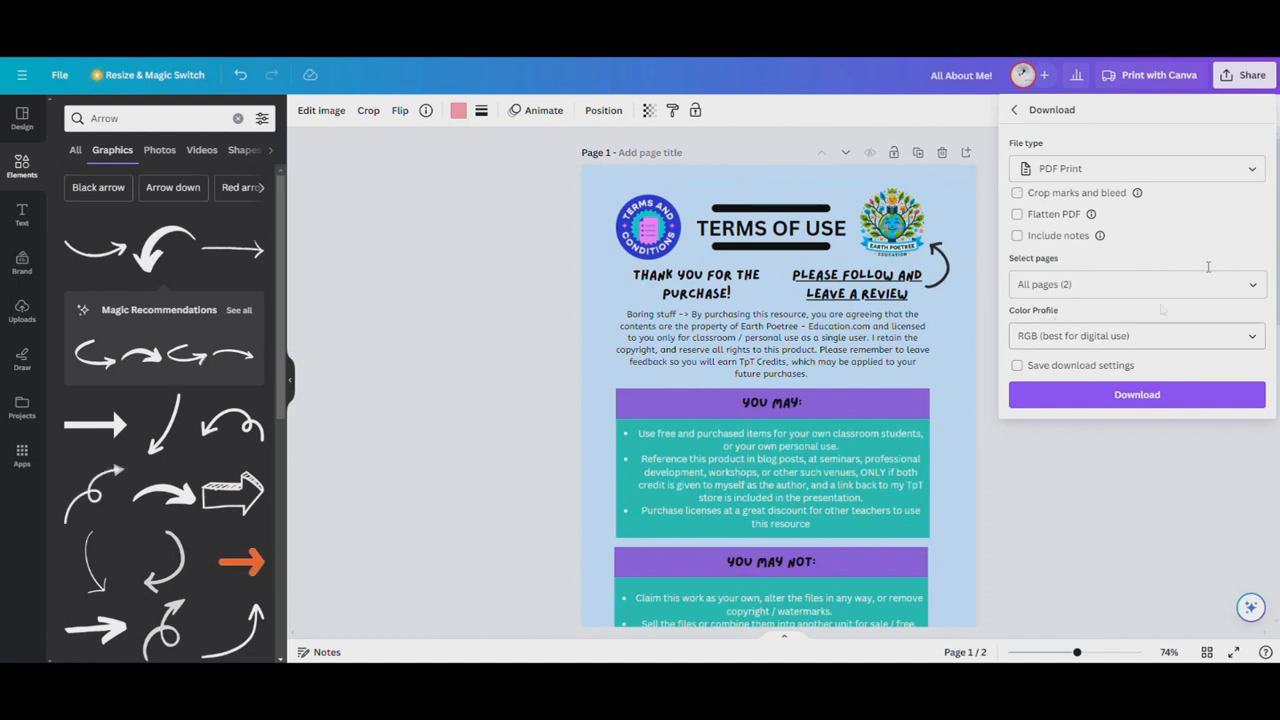
{"action": "mouse_move", "coordinate": [1092, 216]}
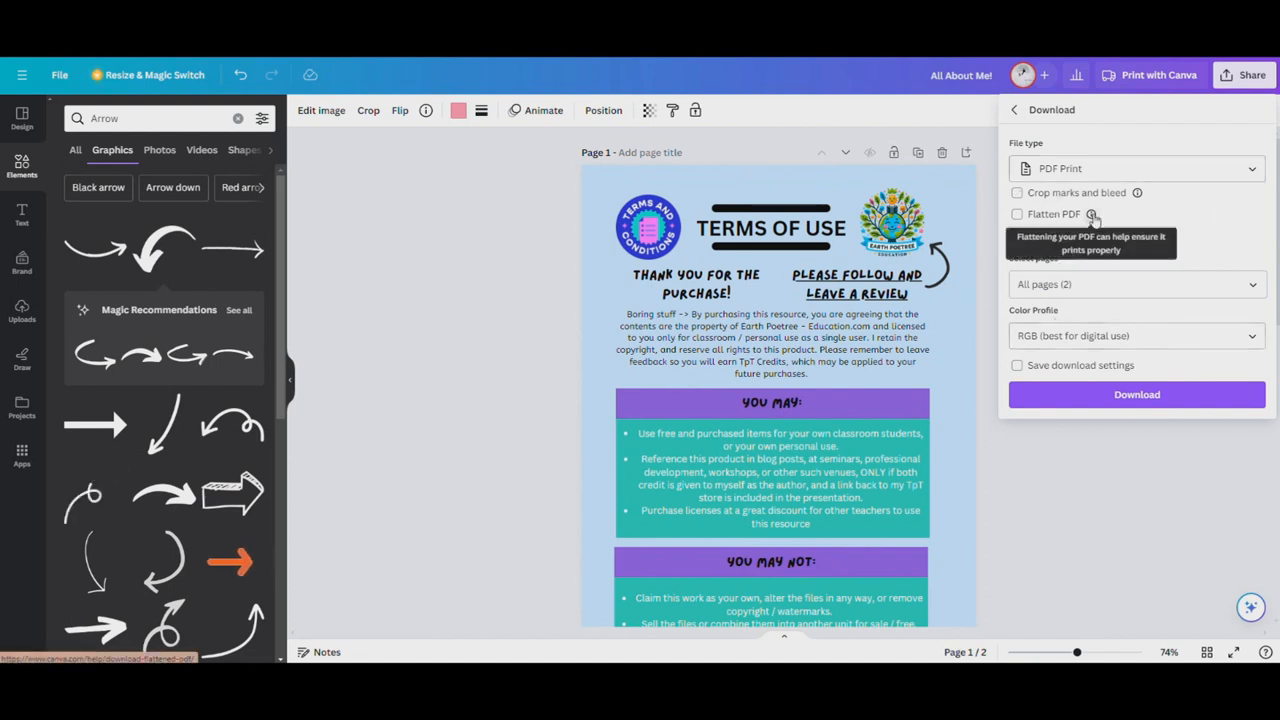
{"action": "left_click", "coordinate": [1017, 214]}
{"action": "scroll", "coordinate": [910, 336], "scroll_direction": "down", "scroll_amount": 1}
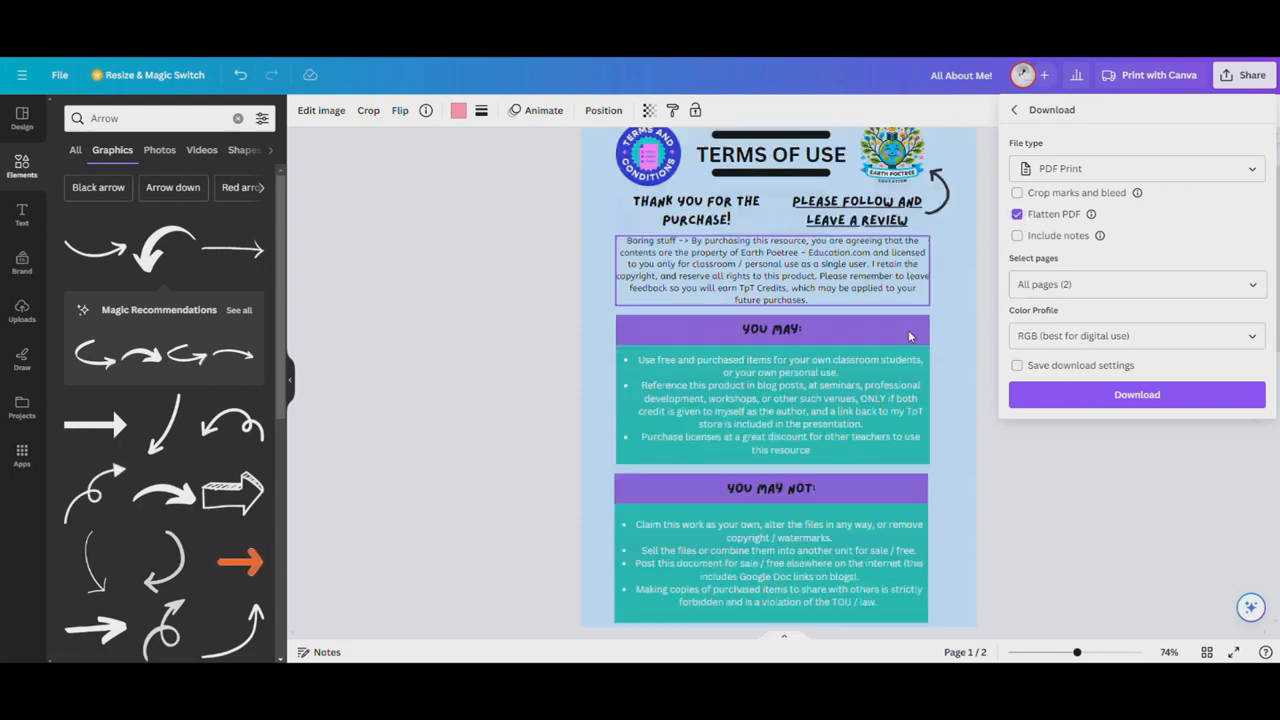
{"action": "scroll", "coordinate": [910, 336], "scroll_direction": "down", "scroll_amount": 7}
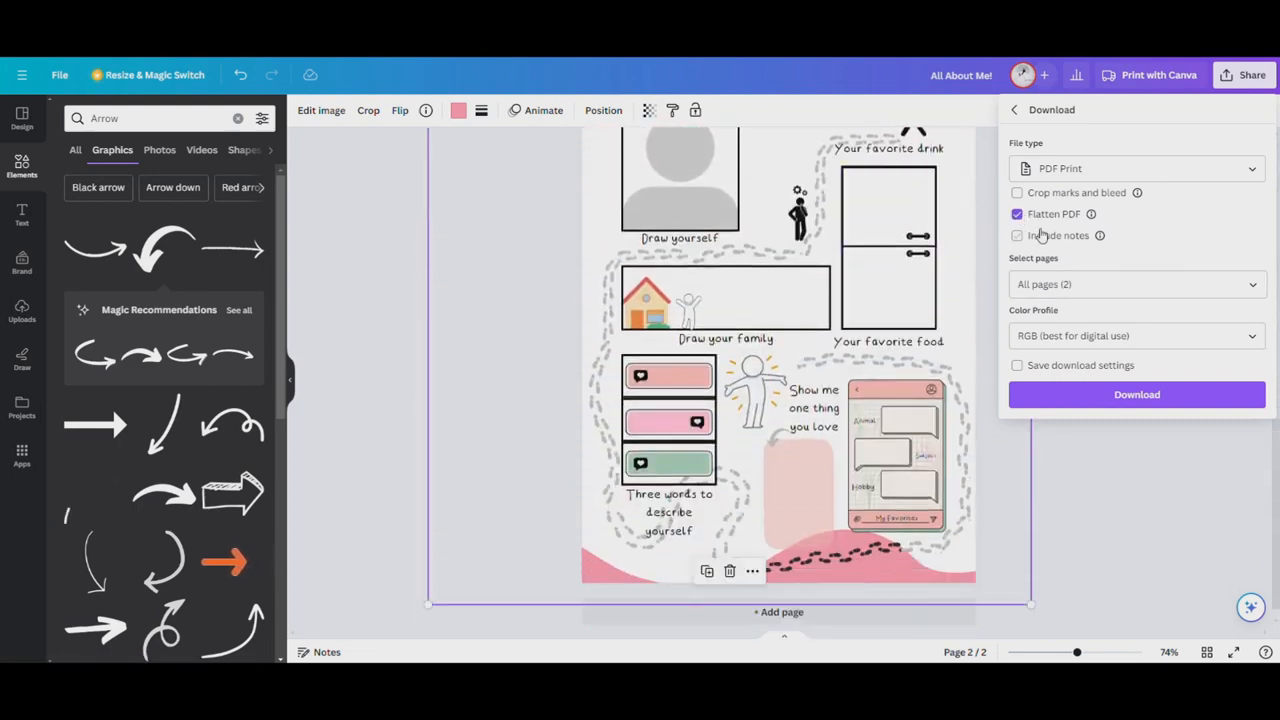
{"action": "left_click", "coordinate": [1144, 396]}
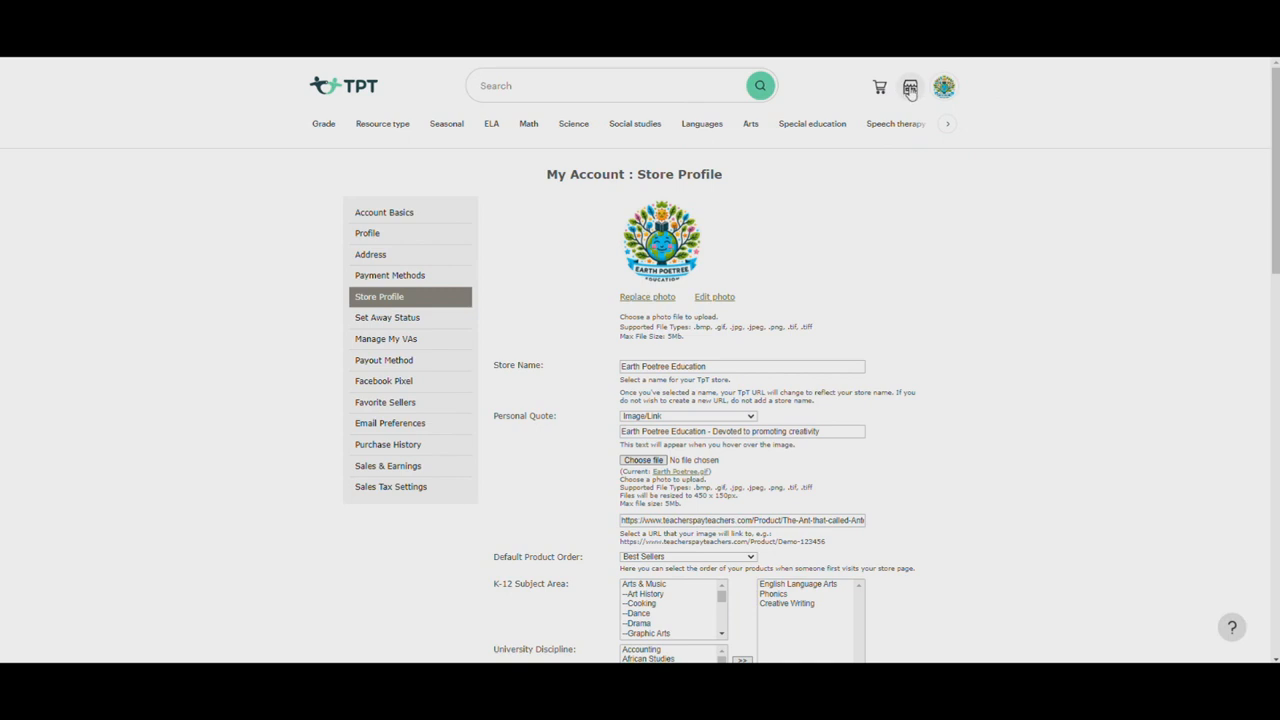
Switch to the TPT site and start adding a new product to the store
{"action": "left_click", "coordinate": [909, 88]}
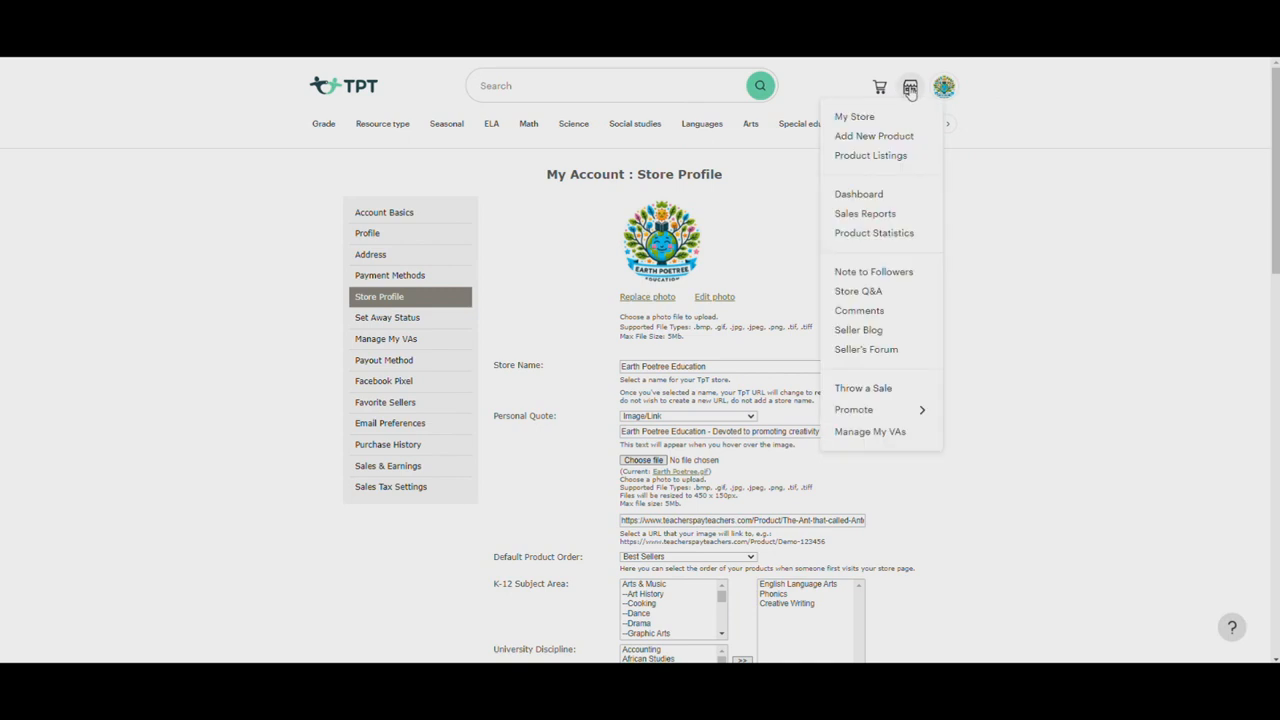
{"action": "left_click", "coordinate": [891, 140]}
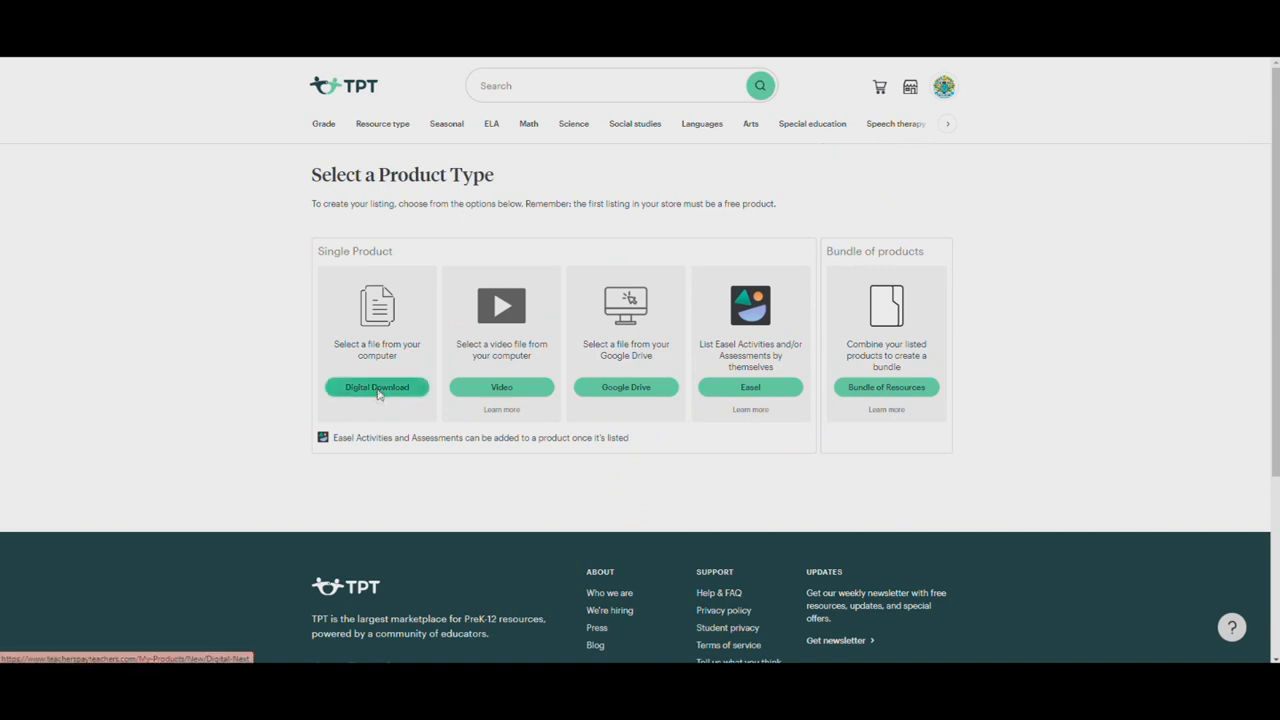
Start a Digital Download listing and title it "Getting To Know You - First Day of School Freebie - All About Me - Printable"
{"action": "left_click", "coordinate": [378, 389]}
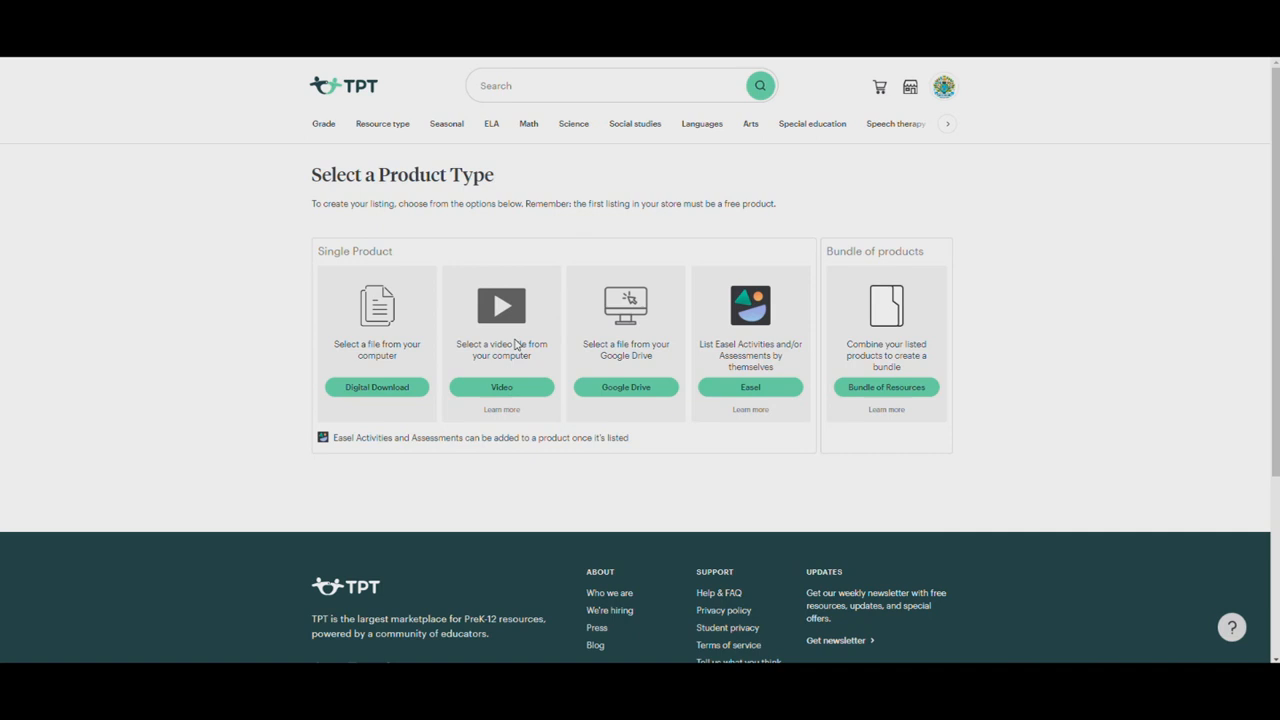
{"action": "left_click", "coordinate": [365, 390]}
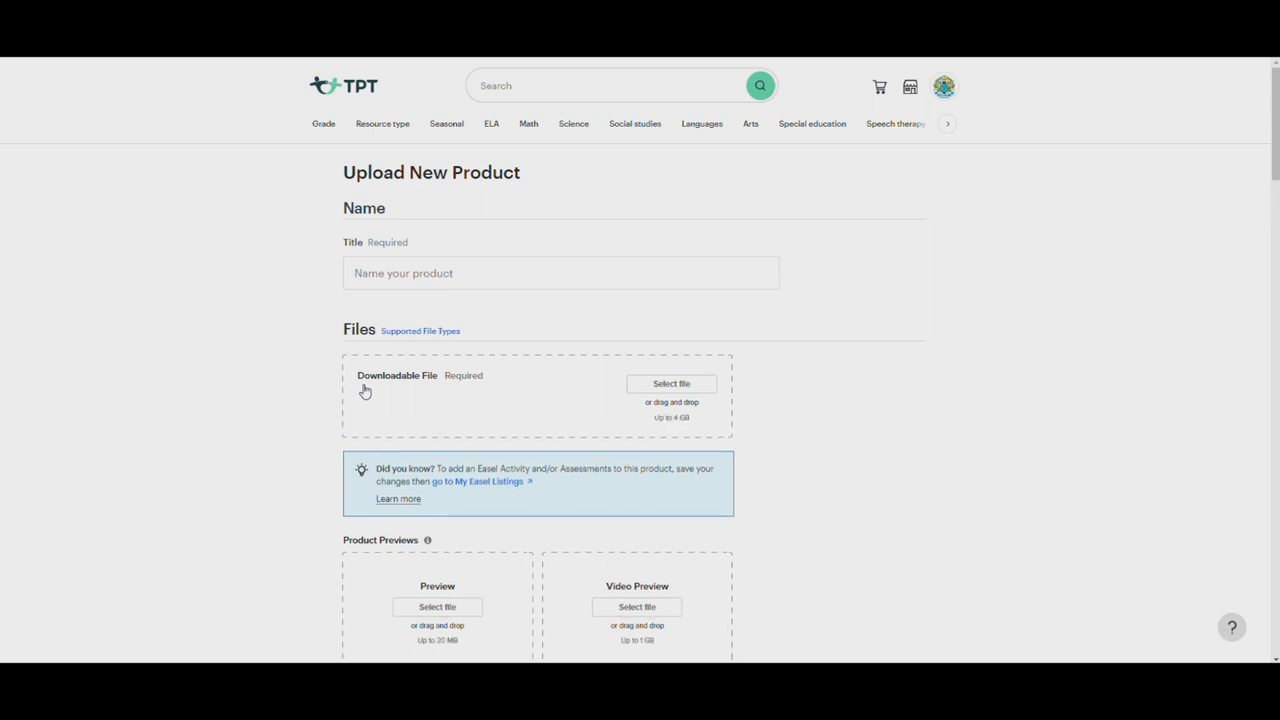
{"action": "left_click", "coordinate": [386, 266]}
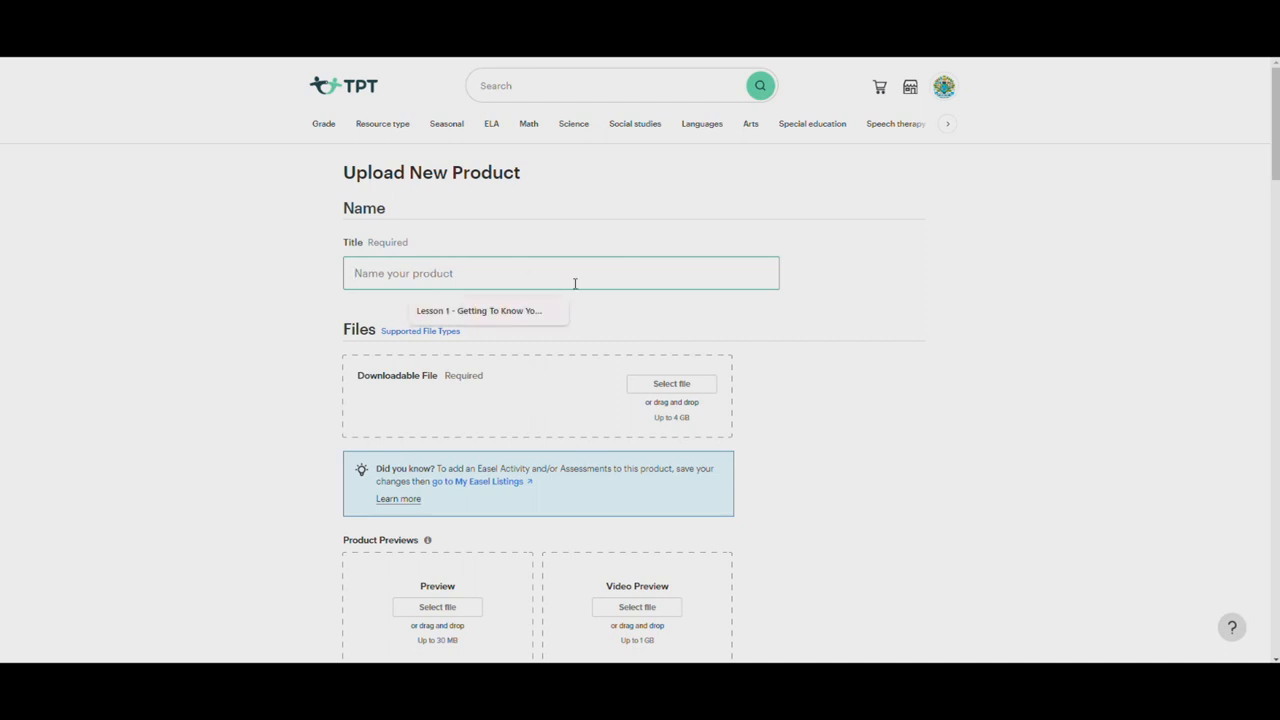
{"action": "type", "text": "Getting "}
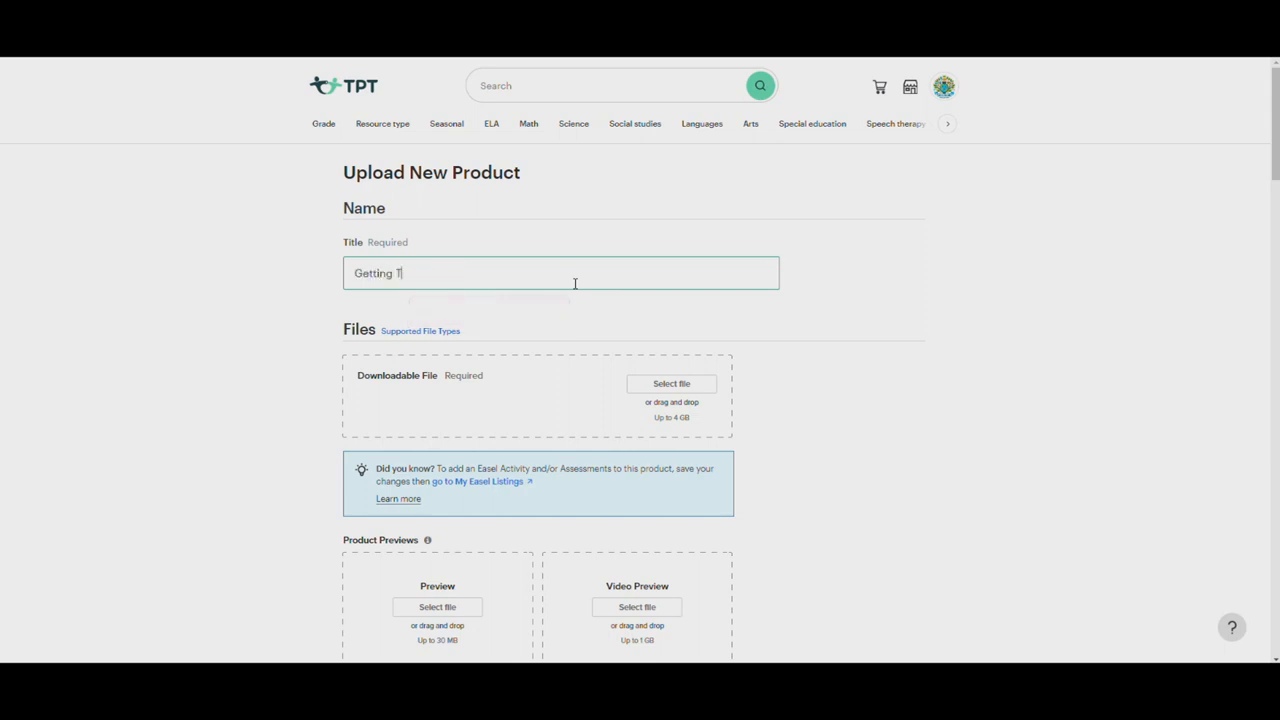
{"action": "type", "text": "To Know you"}
{"action": "key", "text": "BackSpace"}
{"action": "key", "text": "BackSpace"}
{"action": "type", "text": "the"}
{"action": "key", "text": "BackSpace"}
{"action": "key", "text": "BackSpace"}
{"action": "key", "text": "BackSpace"}
{"action": "type", "text": "- First Day of School Freebie -"}
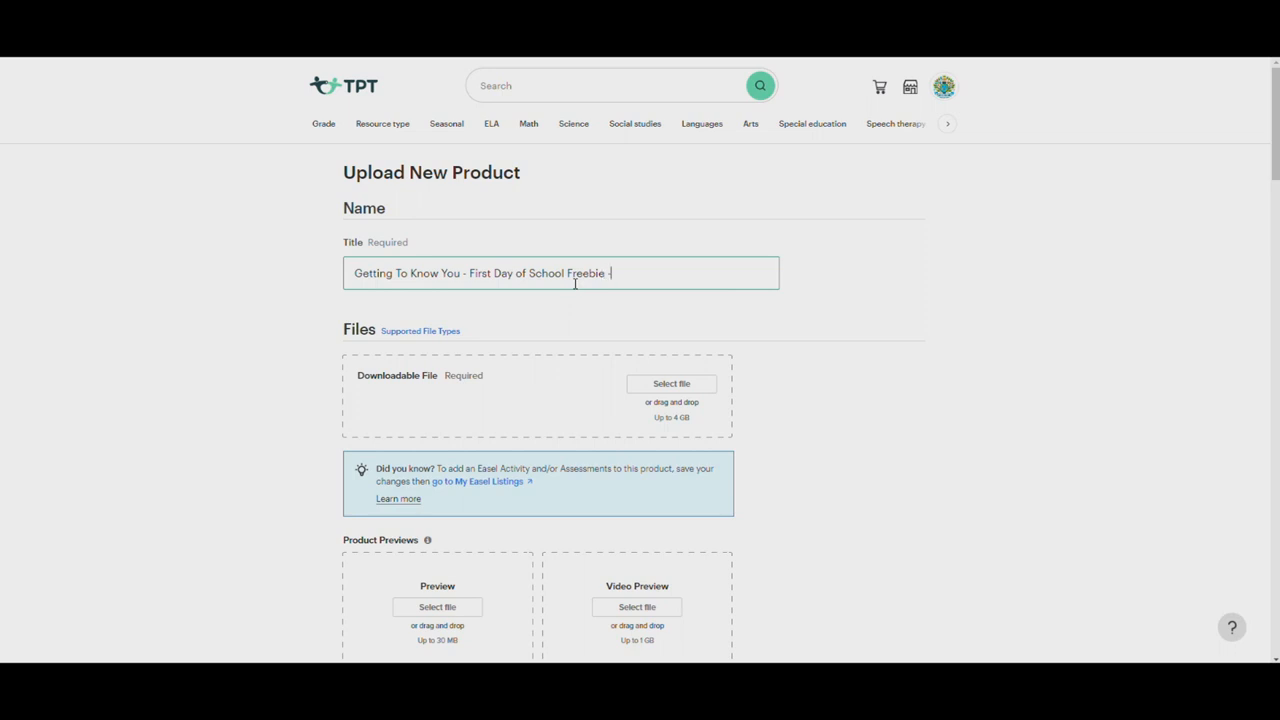
{"action": "type", "text": "about me"}
{"action": "type", "text": " About Me"}
{"action": "type", "text": " - Printable"}
Upload All About Me!.pdf as the product's downloadable file
{"action": "left_click", "coordinate": [706, 382]}
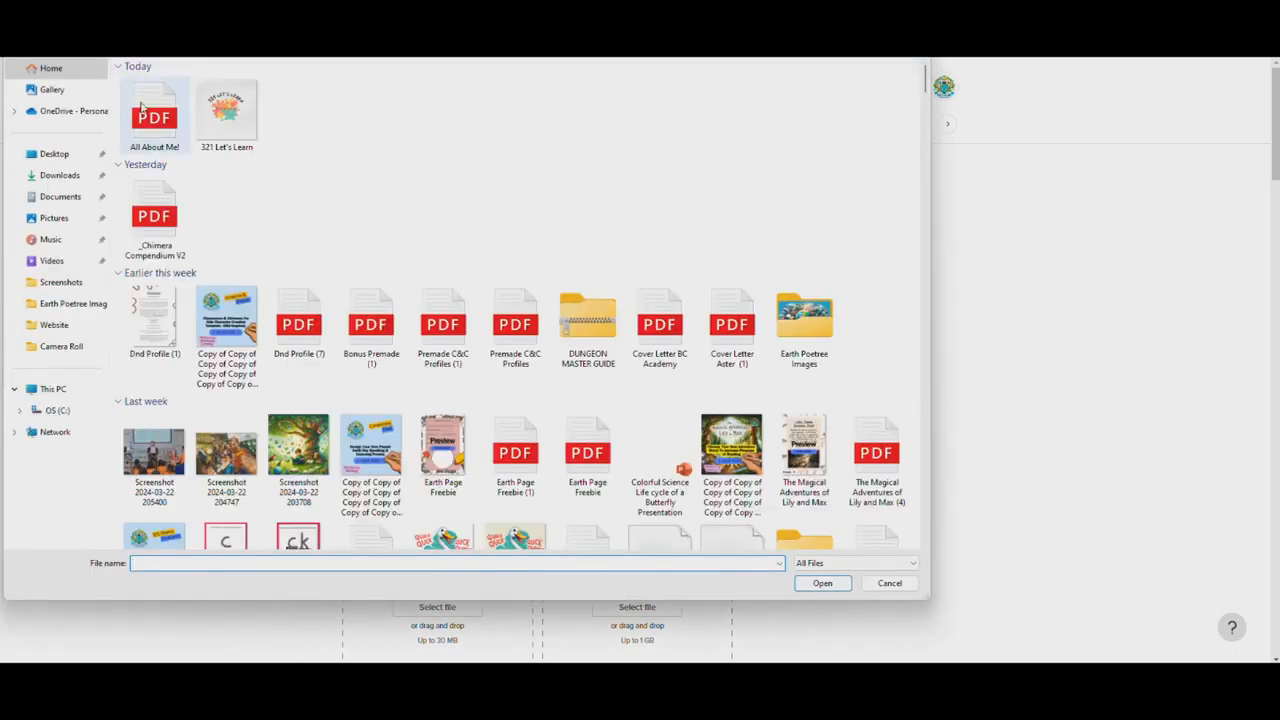
{"action": "left_click", "coordinate": [822, 583]}
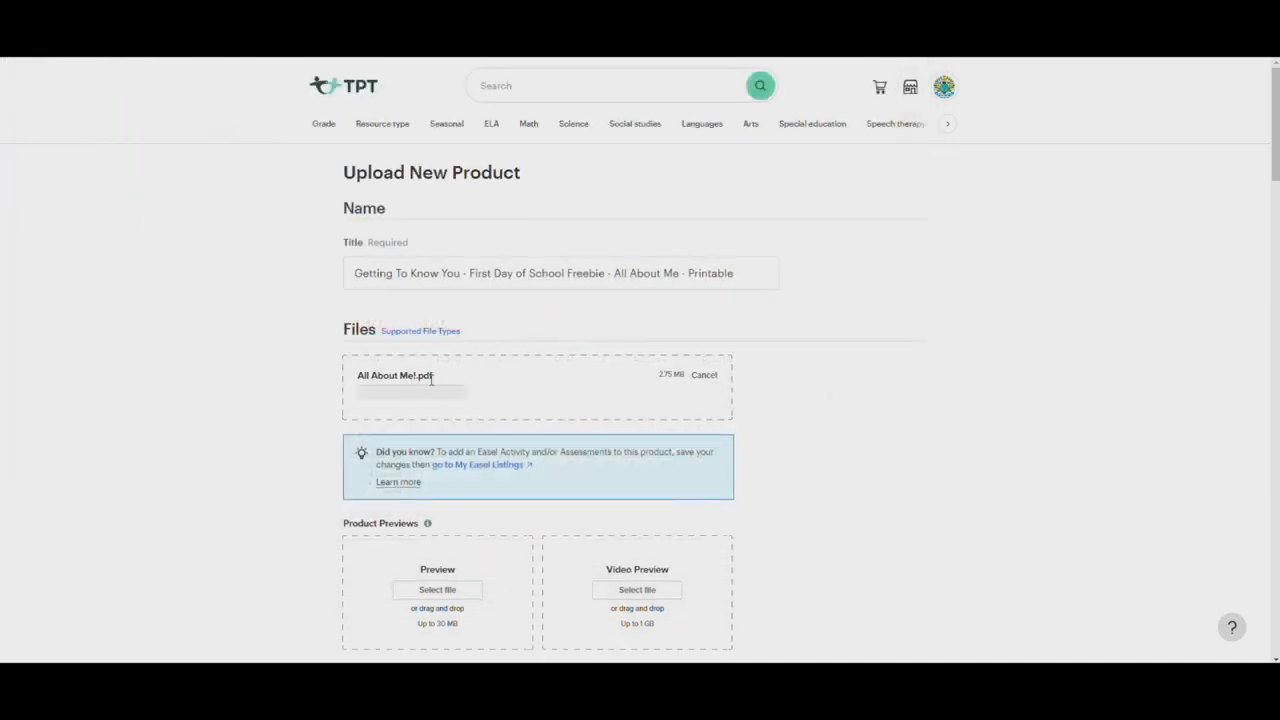
{"action": "scroll", "coordinate": [432, 378], "scroll_direction": "down", "scroll_amount": 2}
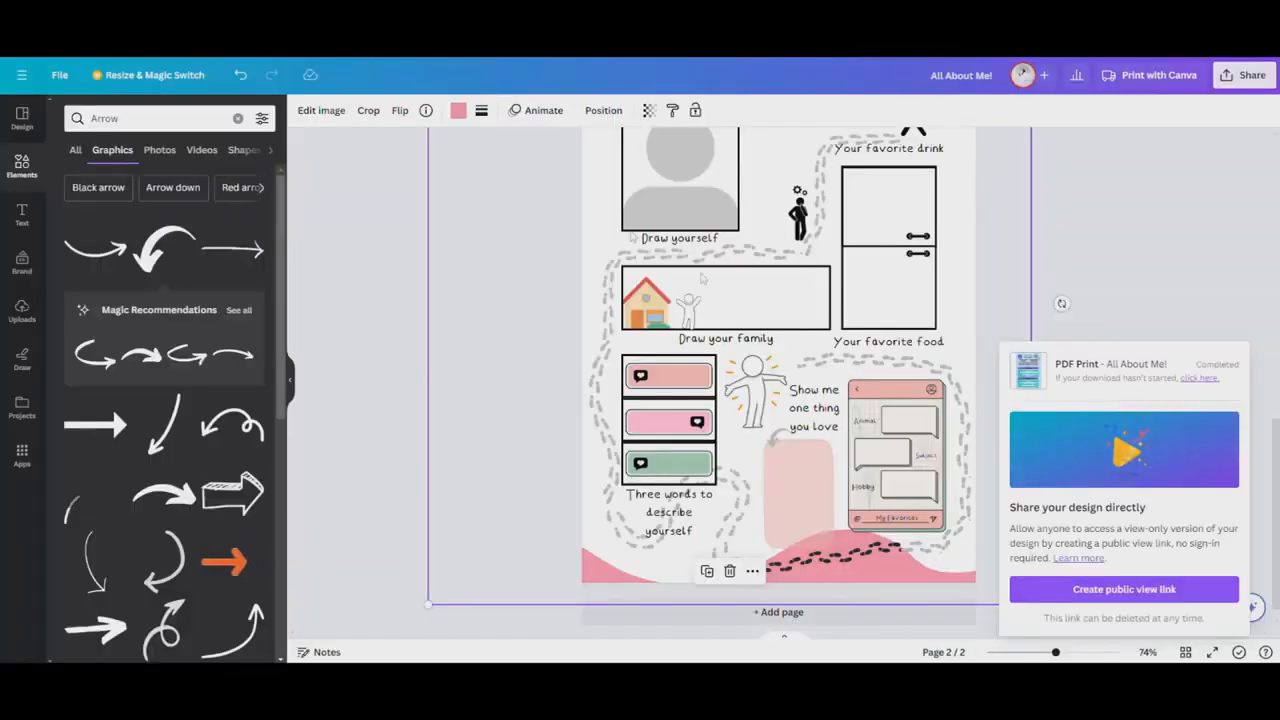
Switch to the Canva design, add the "Breaking News" font combination to the worksheet page and change its heading to "Preview"
{"action": "scroll", "coordinate": [810, 338], "scroll_direction": "up", "scroll_amount": 1}
{"action": "scroll", "coordinate": [810, 338], "scroll_direction": "up", "scroll_amount": 3}
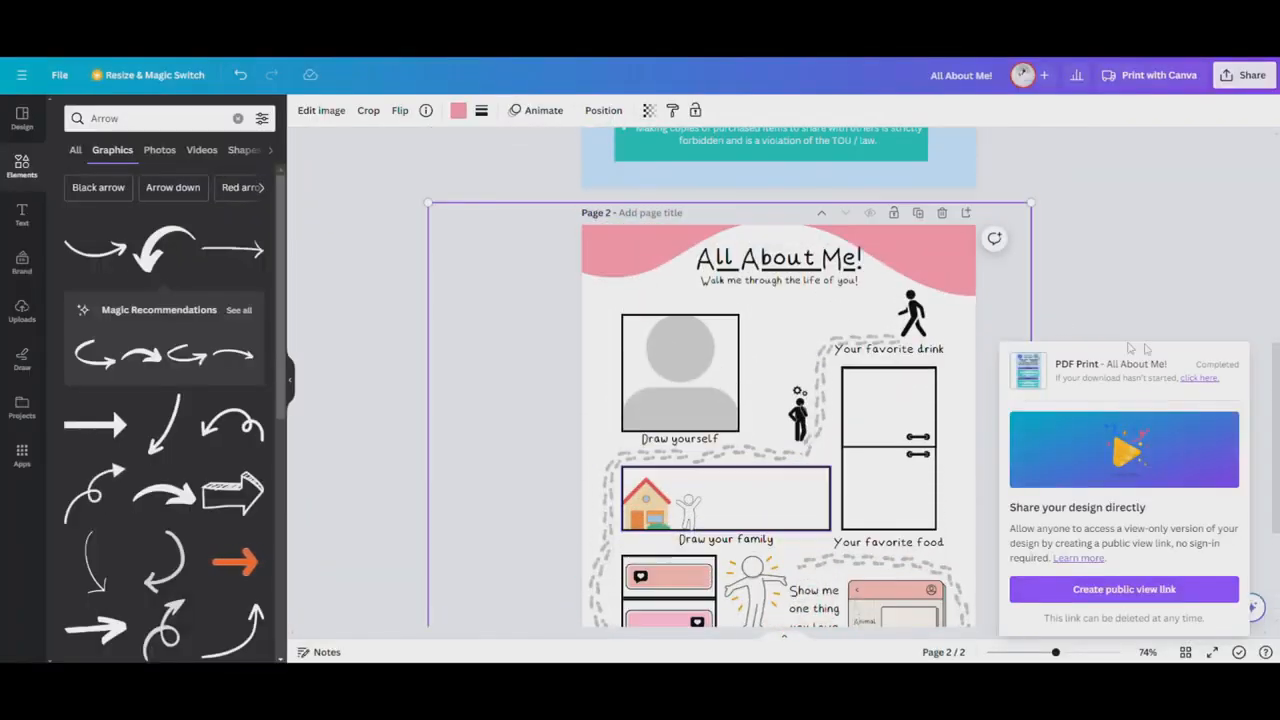
{"action": "scroll", "coordinate": [1157, 306], "scroll_direction": "down", "scroll_amount": 2}
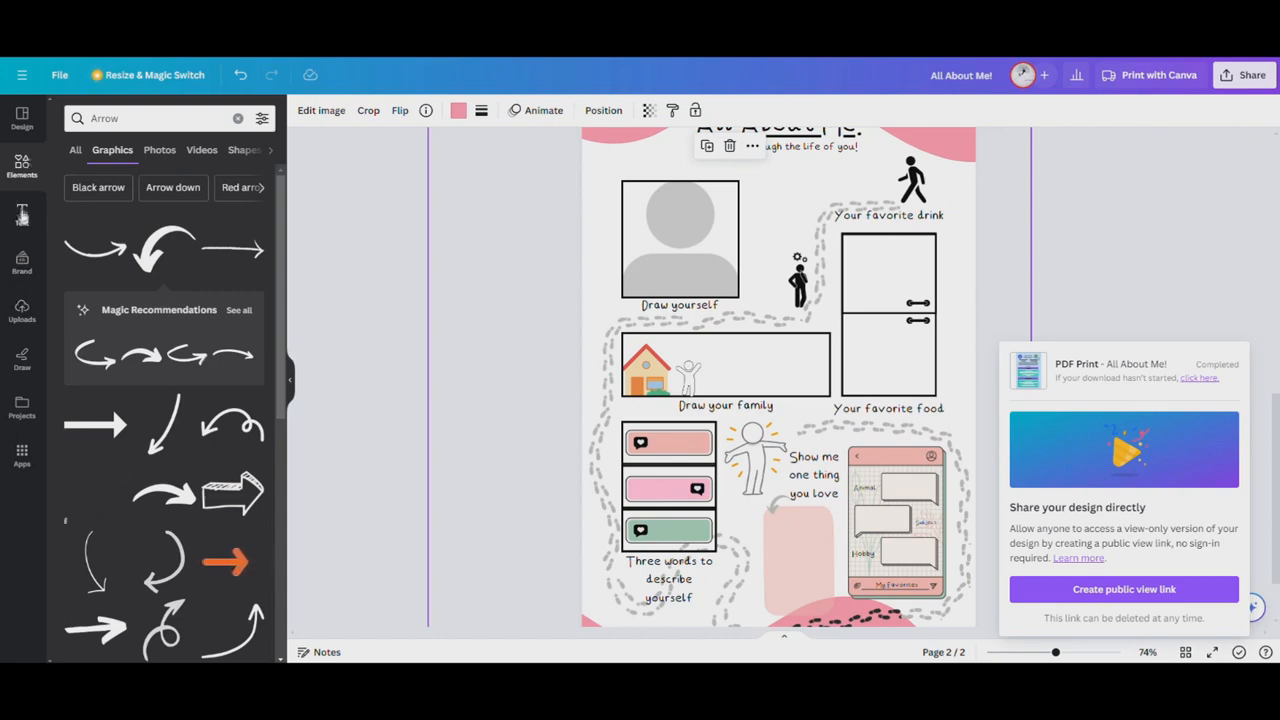
{"action": "left_click", "coordinate": [22, 214]}
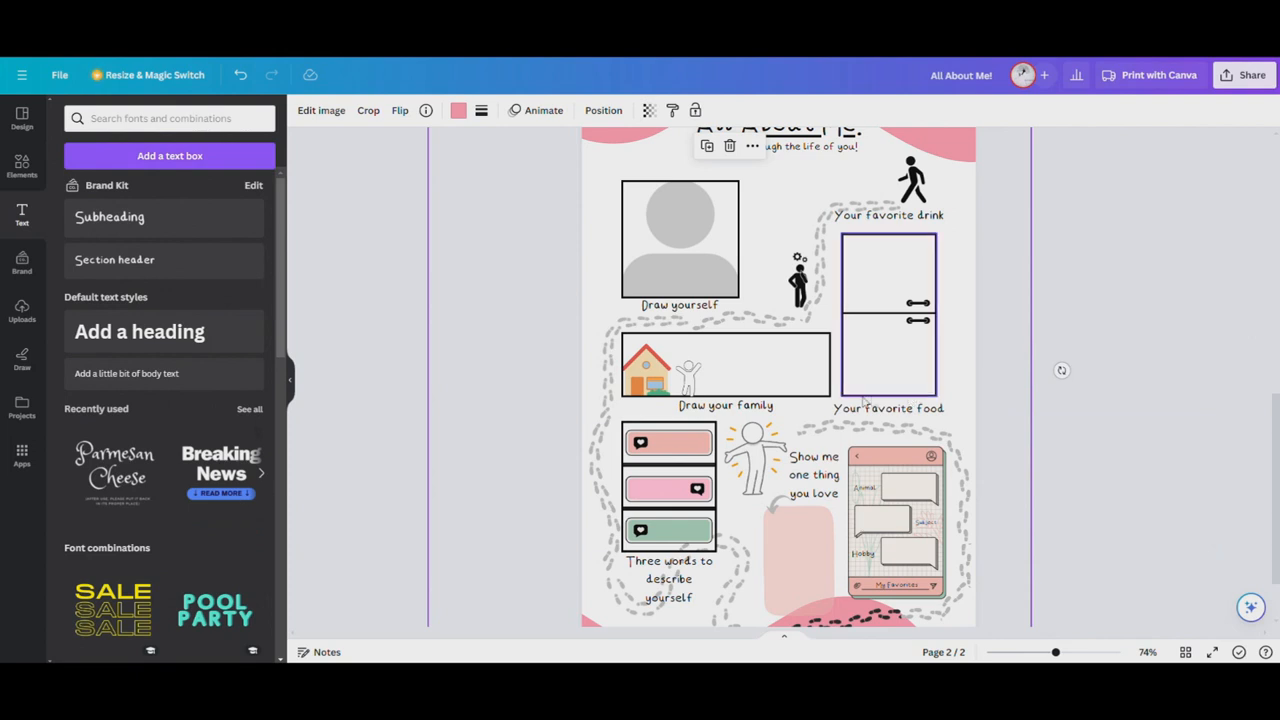
{"action": "left_click", "coordinate": [220, 470]}
{"action": "left_click", "coordinate": [834, 325]}
{"action": "double_click", "coordinate": [834, 321]}
{"action": "triple_click", "coordinate": [834, 321]}
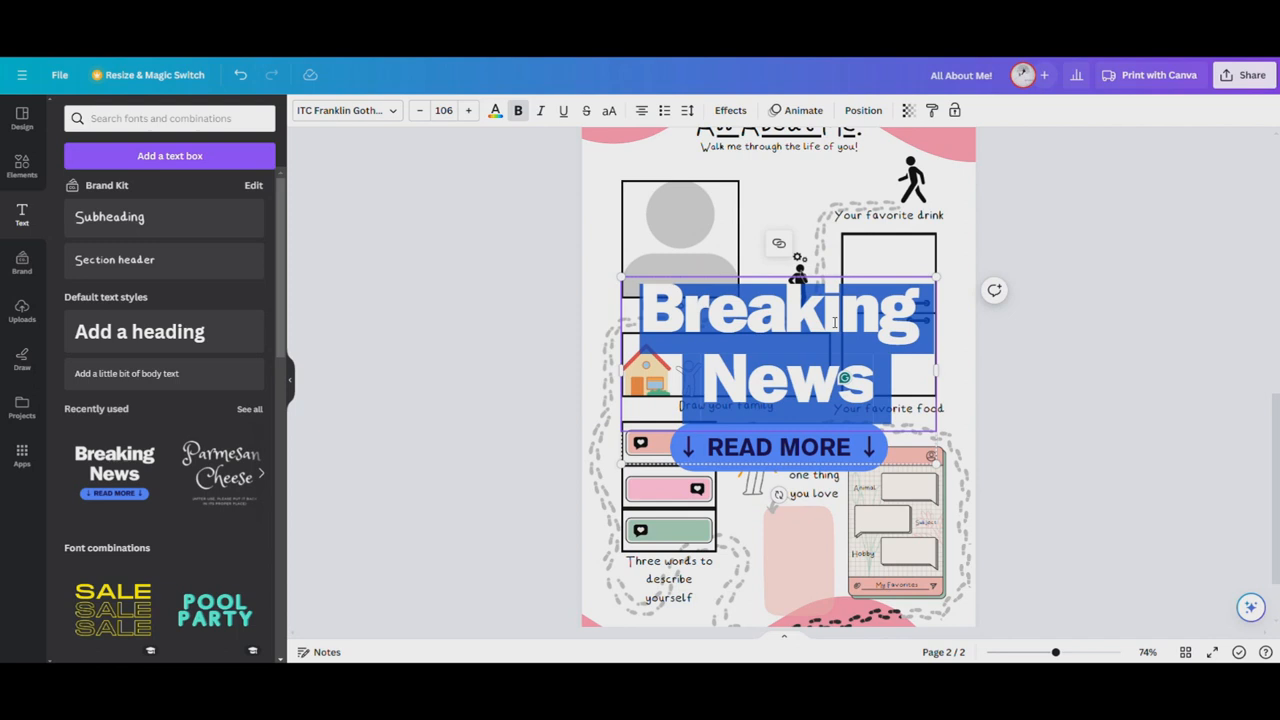
{"action": "type", "text": "Preview"}
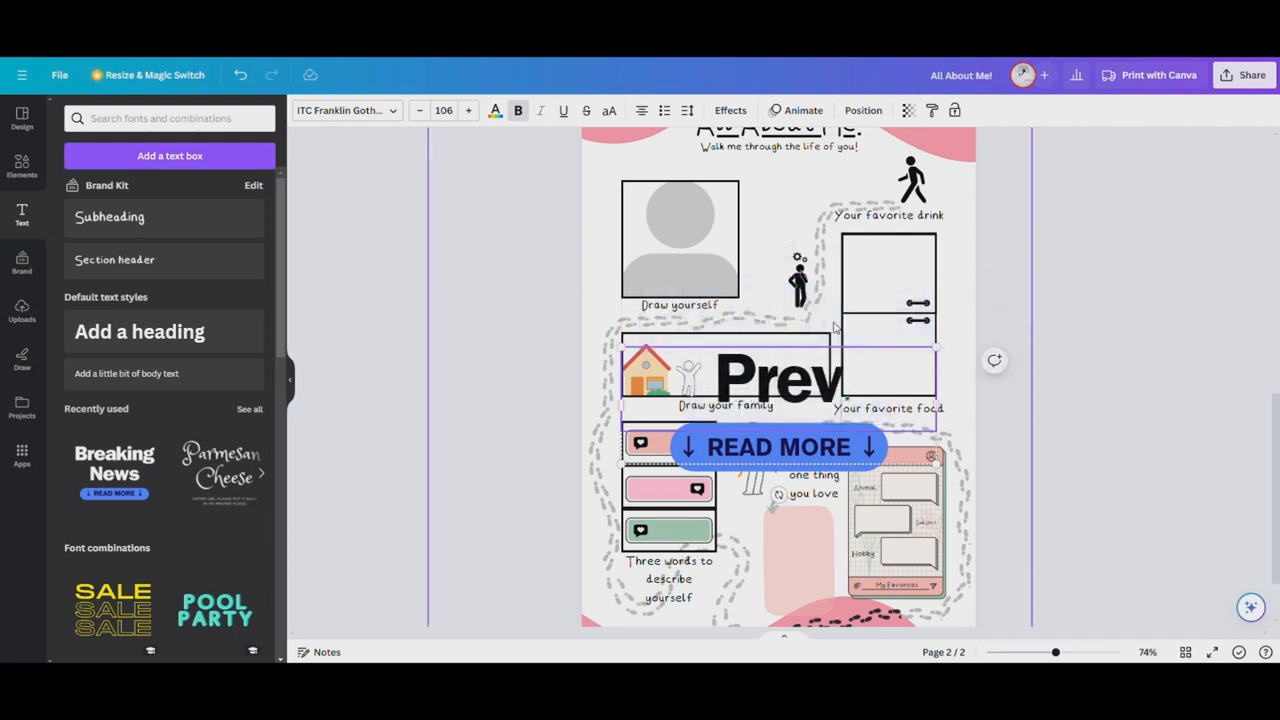
Move the "Preview" text group slightly higher over the middle of the worksheet
{"action": "left_click", "coordinate": [1142, 324]}
{"action": "left_click_drag", "start_coordinate": [828, 404], "coordinate": [826, 385]}
{"action": "left_click", "coordinate": [1049, 326]}
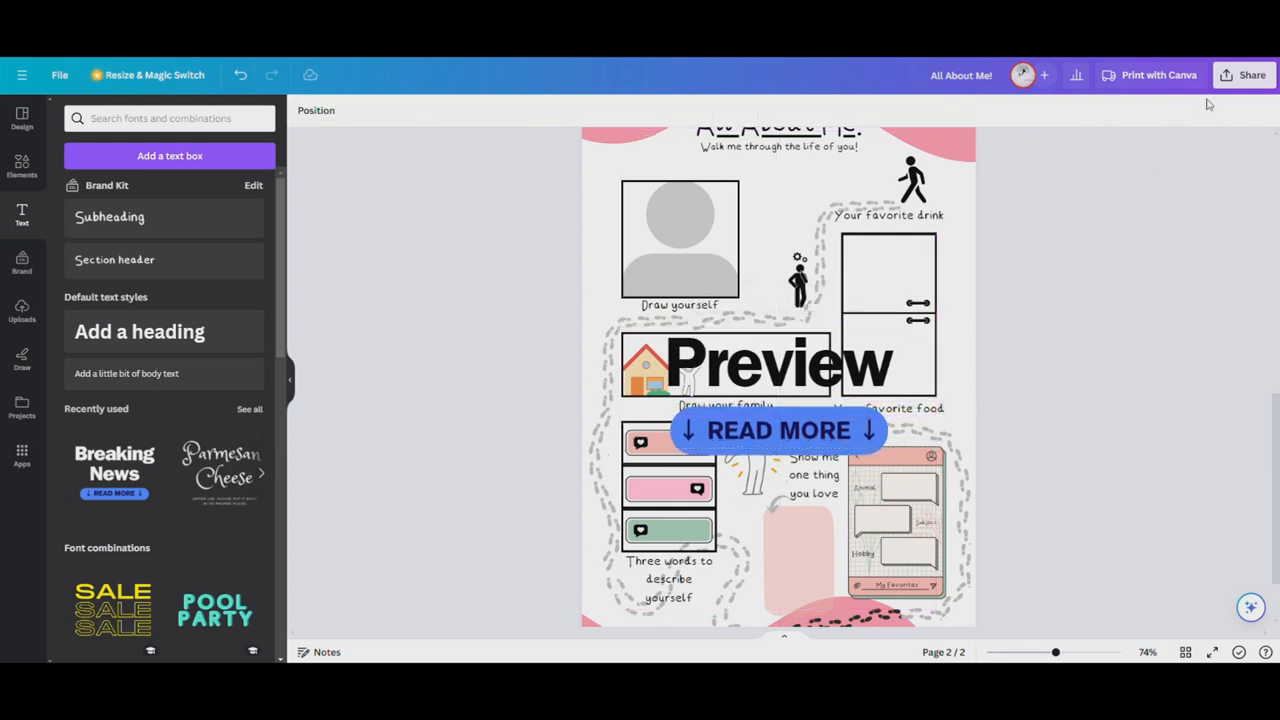
Download both pages of the design as PNG
{"action": "left_click", "coordinate": [1245, 75]}
{"action": "left_click", "coordinate": [1116, 415]}
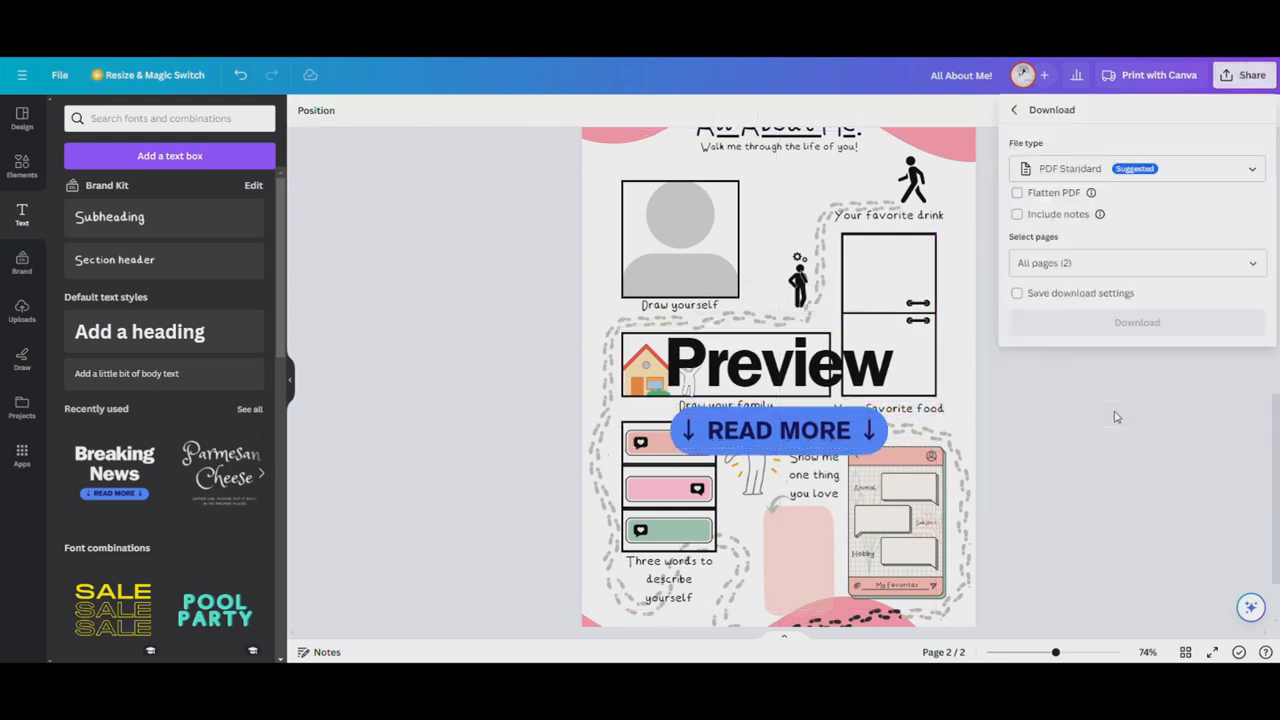
{"action": "left_click", "coordinate": [1180, 168]}
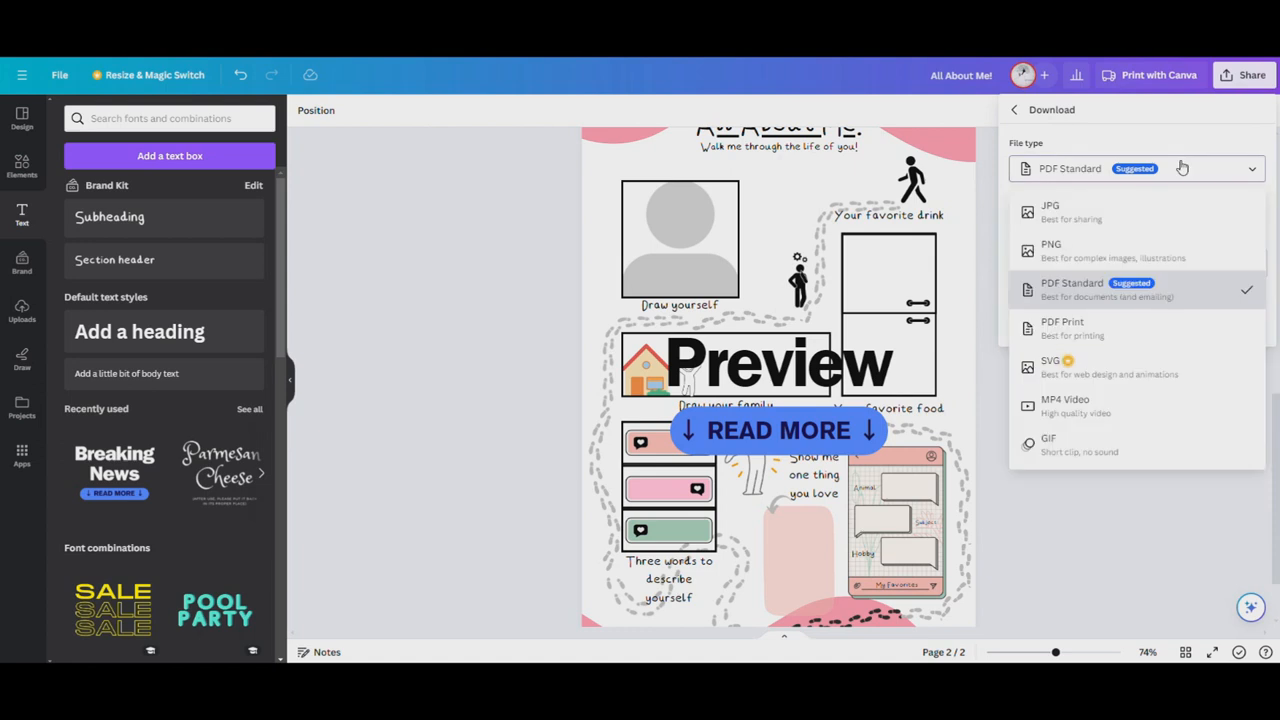
{"action": "left_click", "coordinate": [1129, 251]}
{"action": "left_click", "coordinate": [1103, 436]}
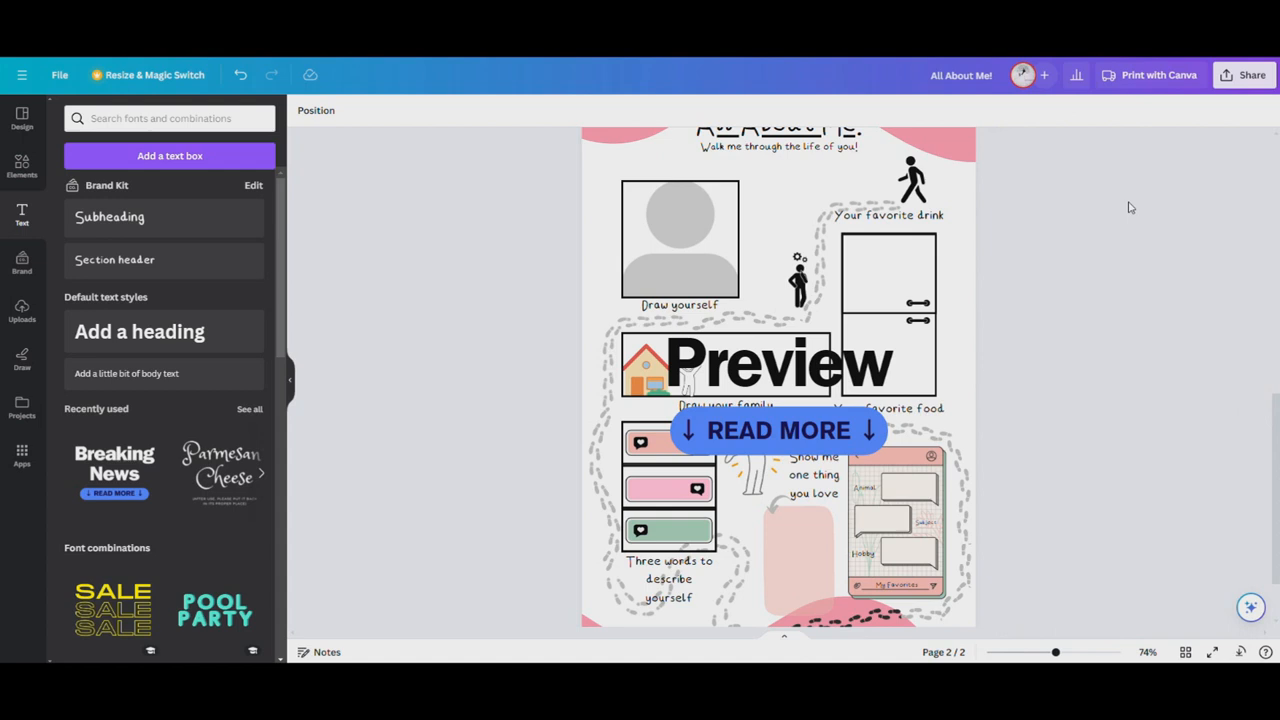
{"action": "left_click", "coordinate": [1216, 84]}
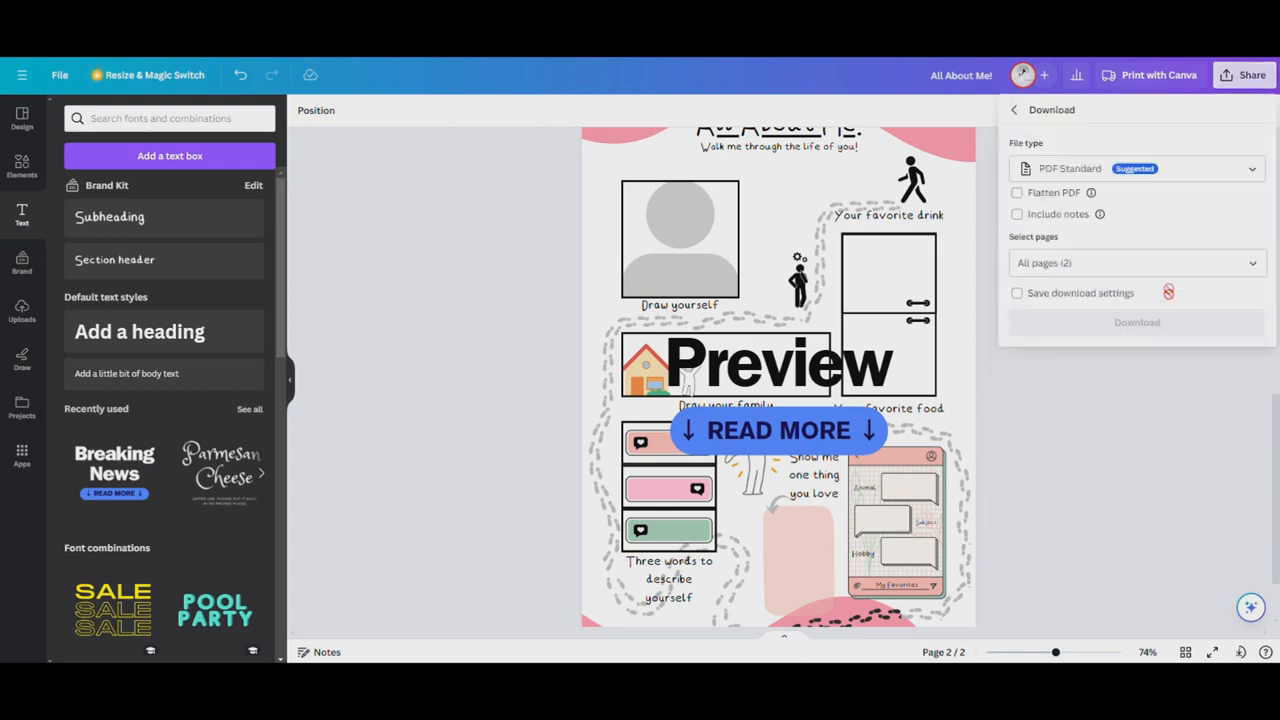
{"action": "left_click", "coordinate": [1107, 416]}
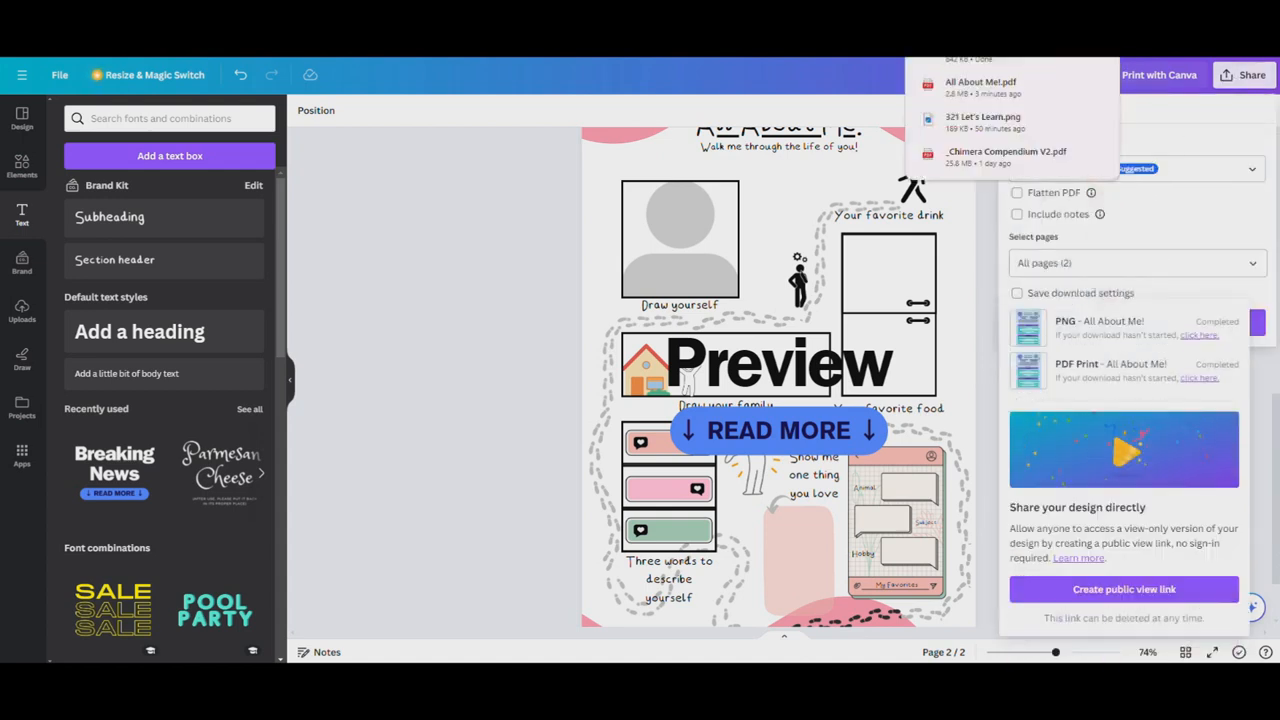
{"action": "left_click", "coordinate": [502, 300]}
{"action": "left_click", "coordinate": [1245, 75]}
{"action": "left_click", "coordinate": [1050, 436]}
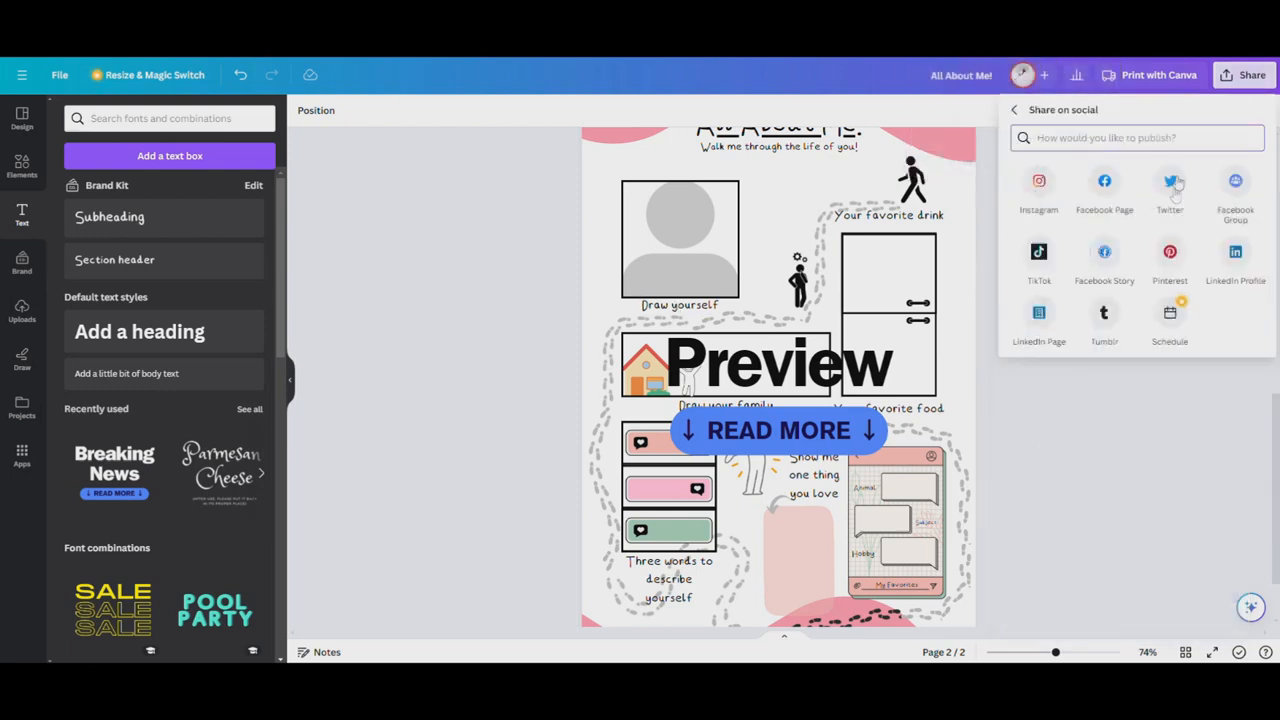
{"action": "left_click", "coordinate": [1019, 110]}
{"action": "left_click", "coordinate": [1016, 111]}
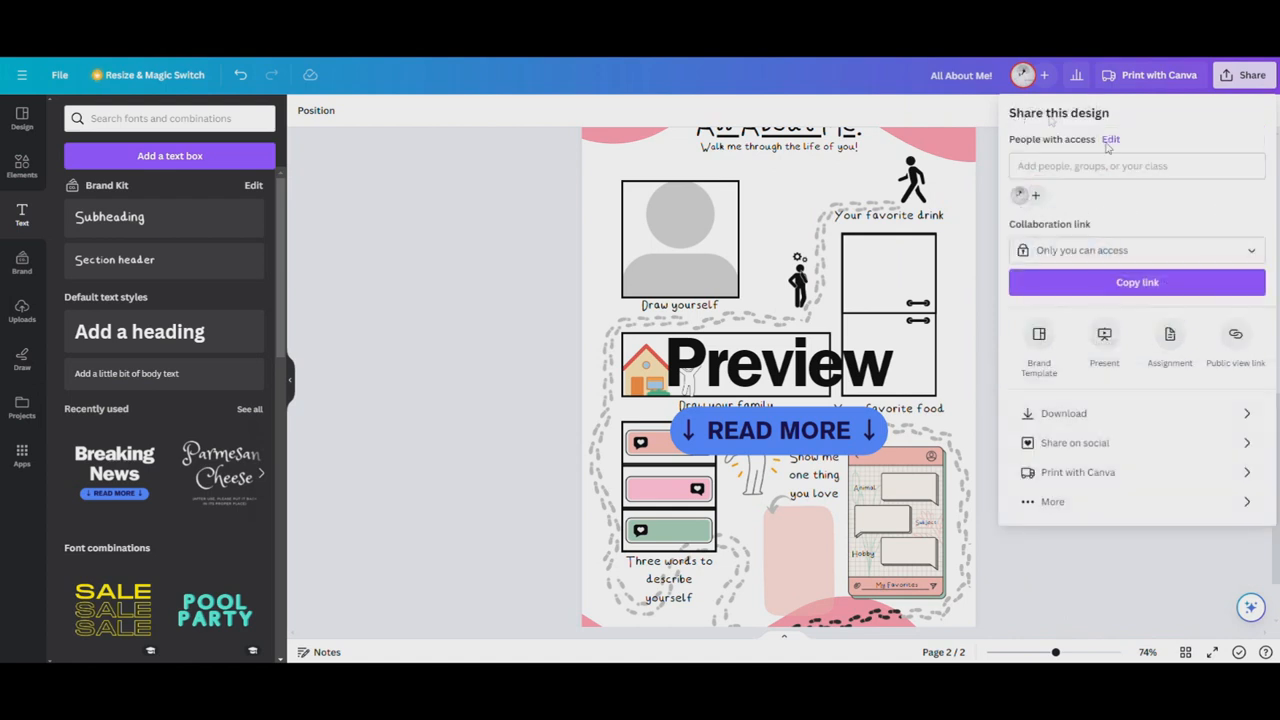
Download only page 2, the worksheet with the "Preview" overlay, as a PNG
{"action": "left_click", "coordinate": [1249, 78]}
{"action": "left_click", "coordinate": [1249, 78]}
{"action": "left_click", "coordinate": [1063, 413]}
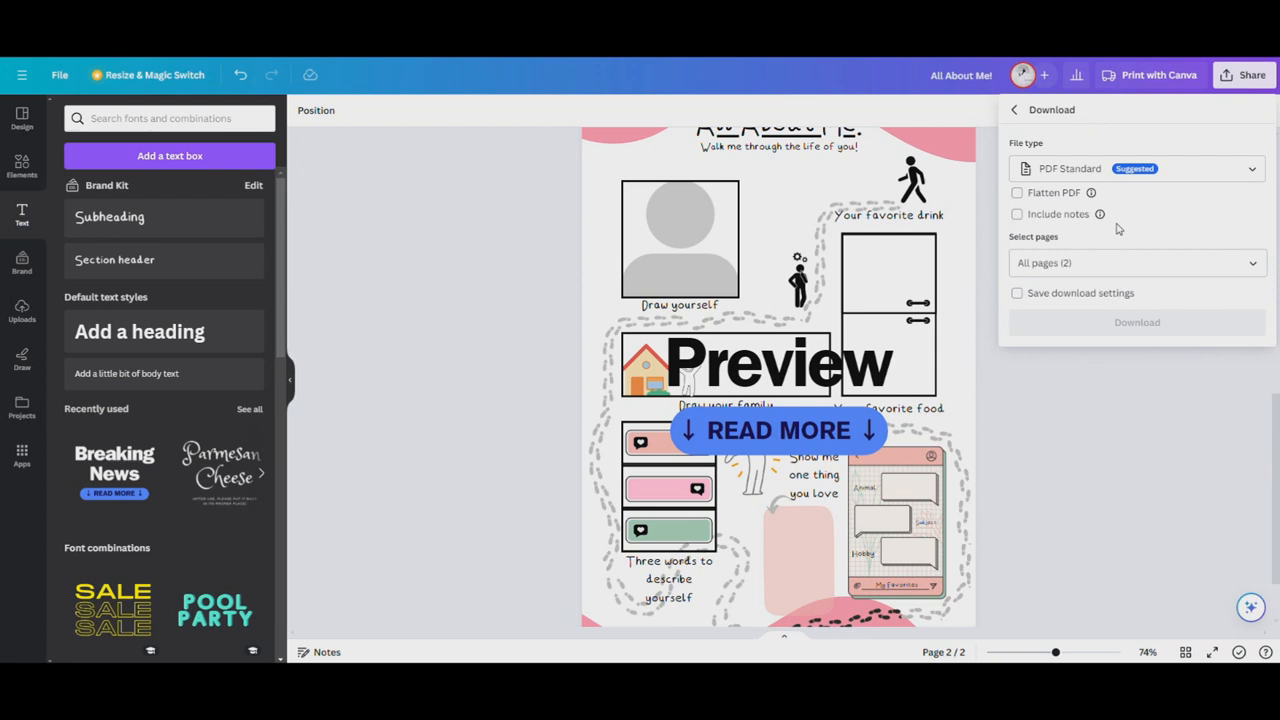
{"action": "left_click", "coordinate": [1120, 172]}
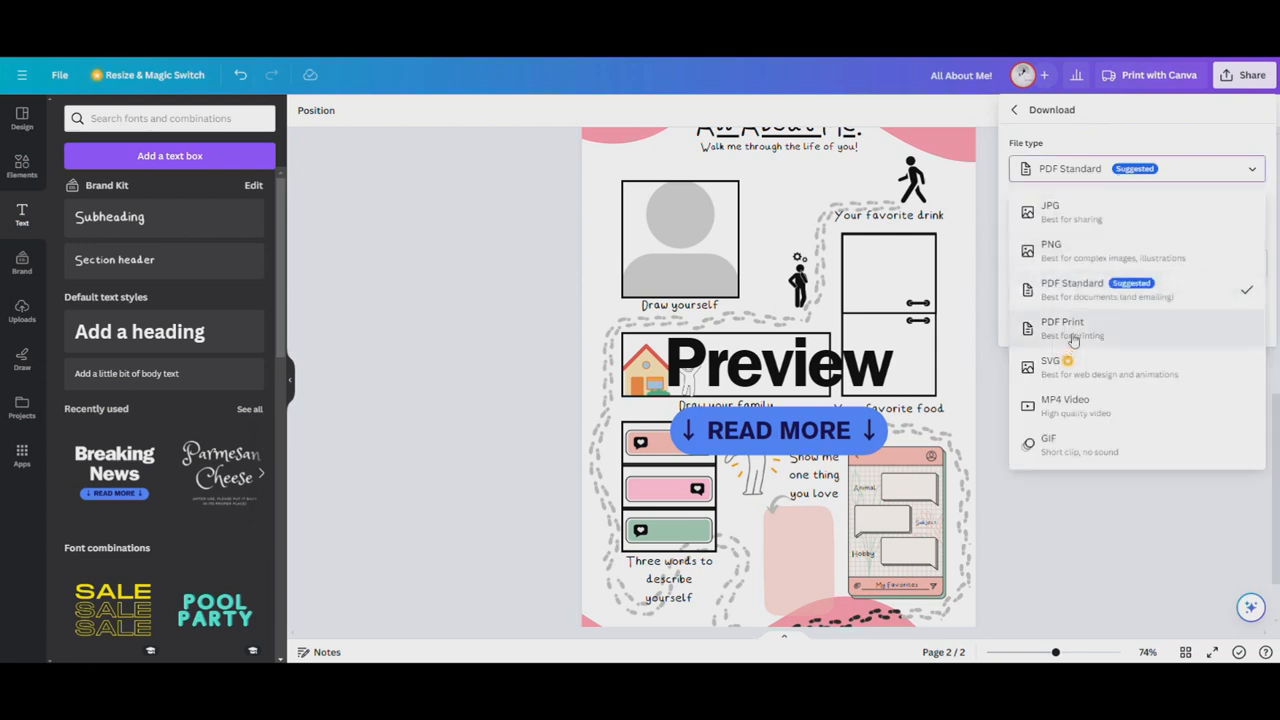
{"action": "left_click", "coordinate": [1100, 250]}
{"action": "left_click", "coordinate": [1040, 318]}
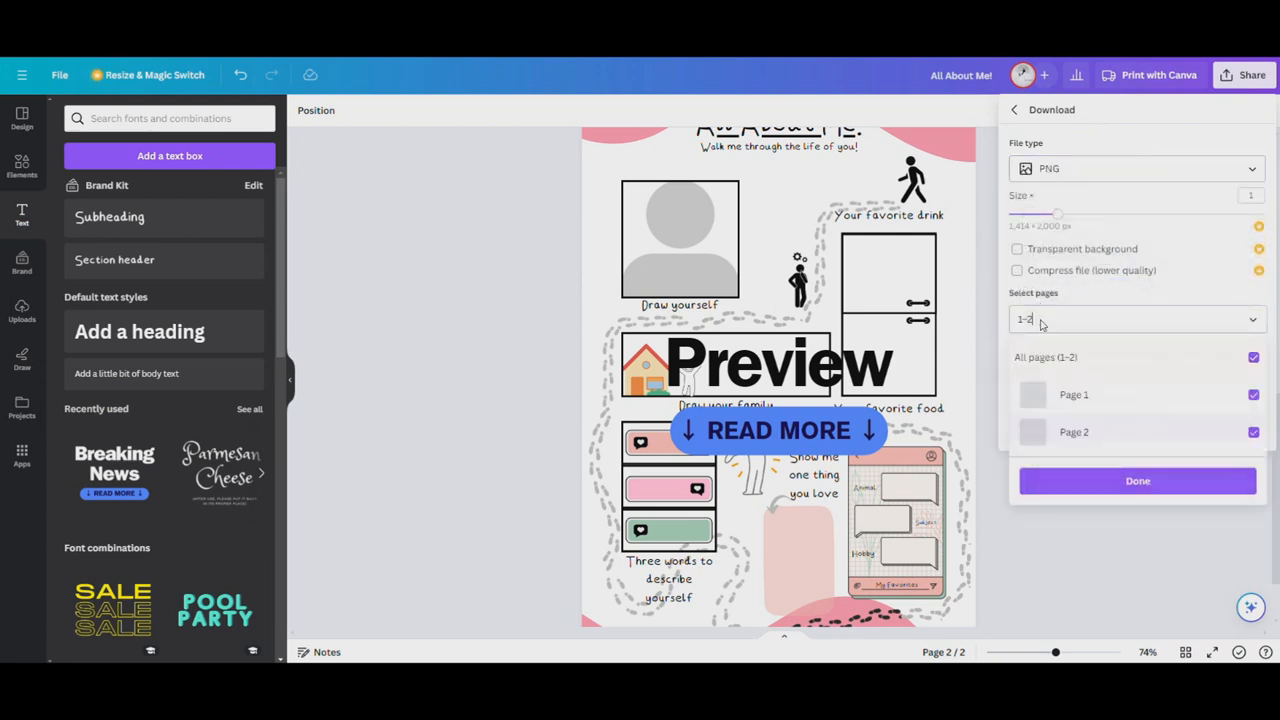
{"action": "left_click", "coordinate": [1125, 362]}
{"action": "left_click", "coordinate": [1132, 430]}
{"action": "left_click", "coordinate": [1134, 482]}
{"action": "left_click", "coordinate": [1157, 444]}
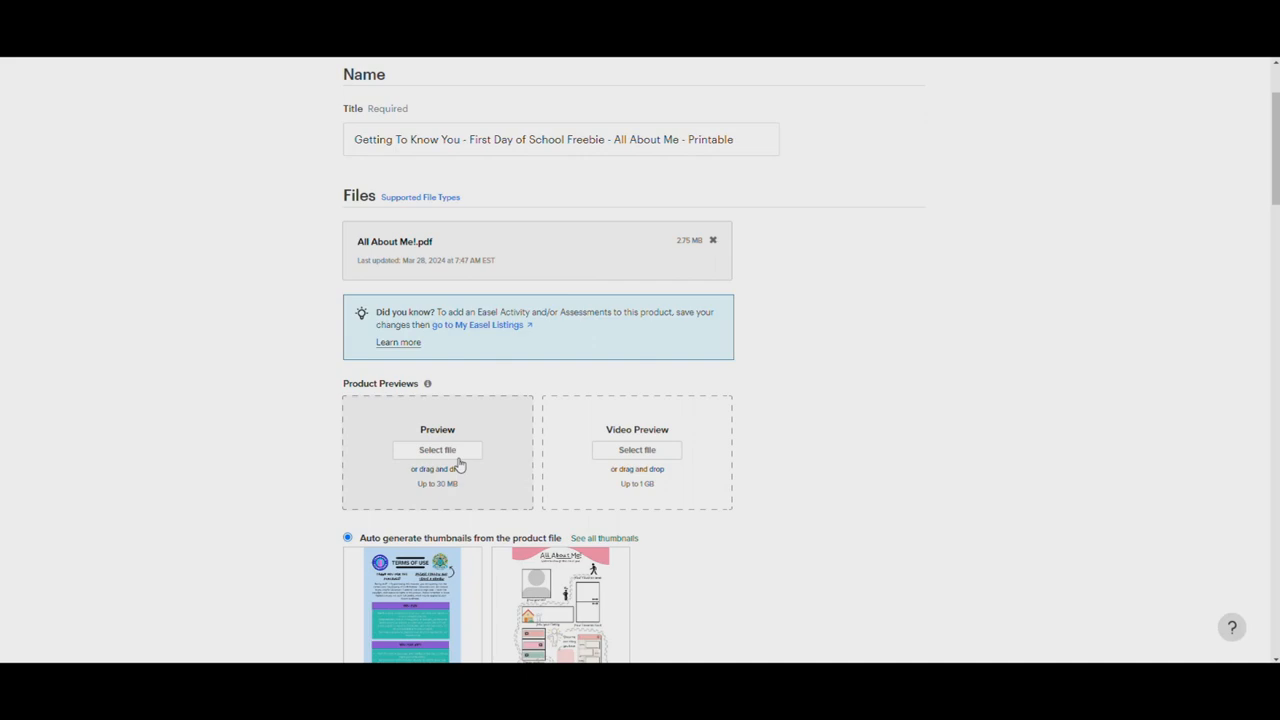
Return to the TPT listing and upload the All About Me! PNG as the product preview
{"action": "left_click", "coordinate": [603, 451]}
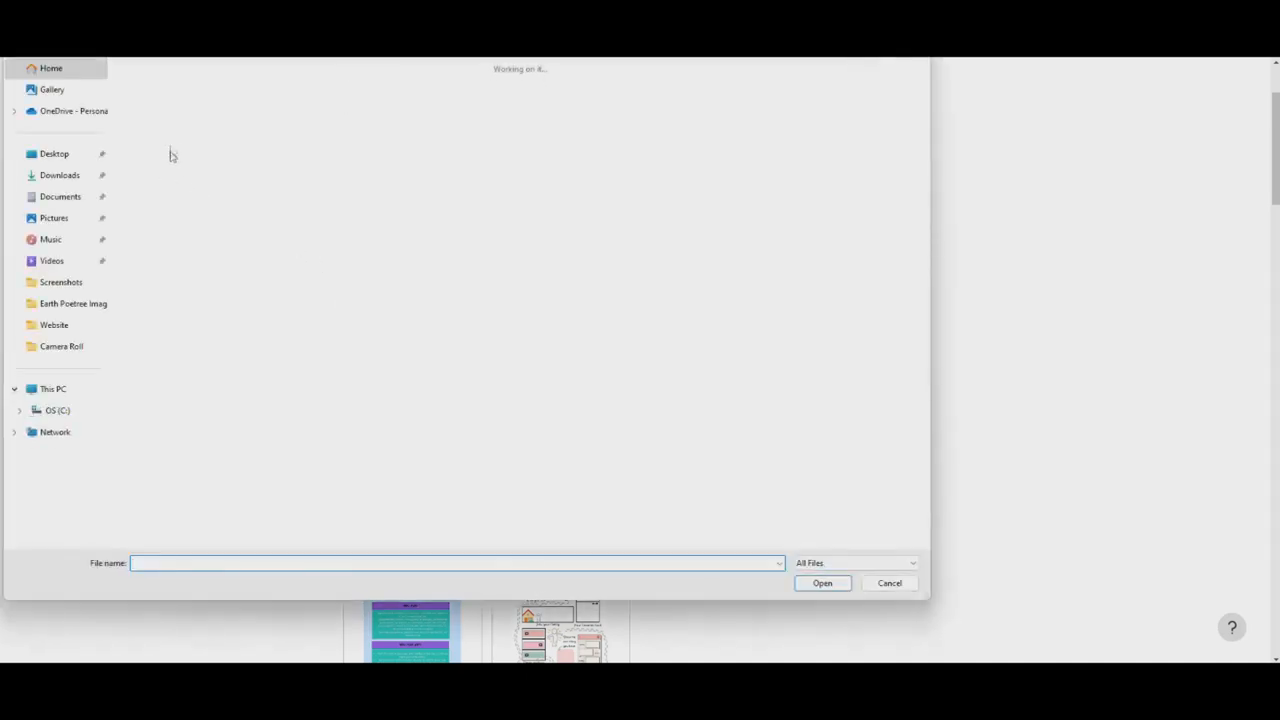
{"action": "left_click", "coordinate": [154, 112]}
{"action": "left_click", "coordinate": [822, 583]}
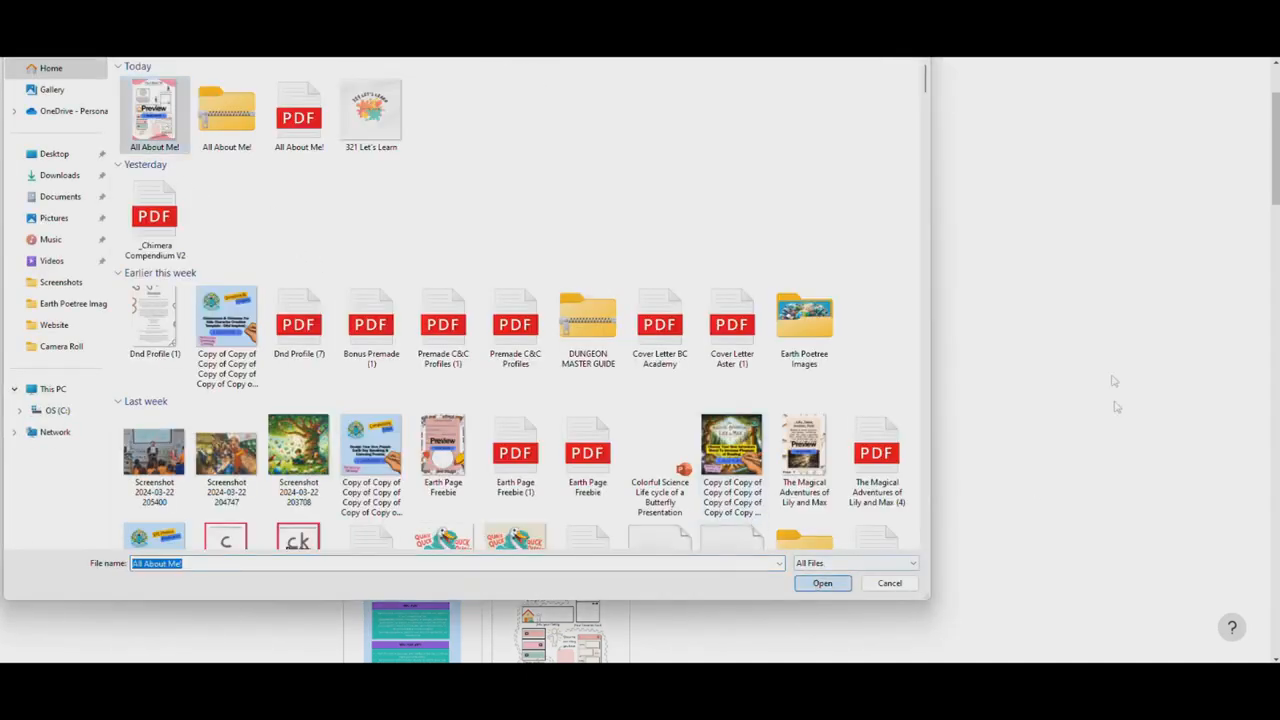
{"action": "scroll", "coordinate": [797, 400], "scroll_direction": "down", "scroll_amount": 4}
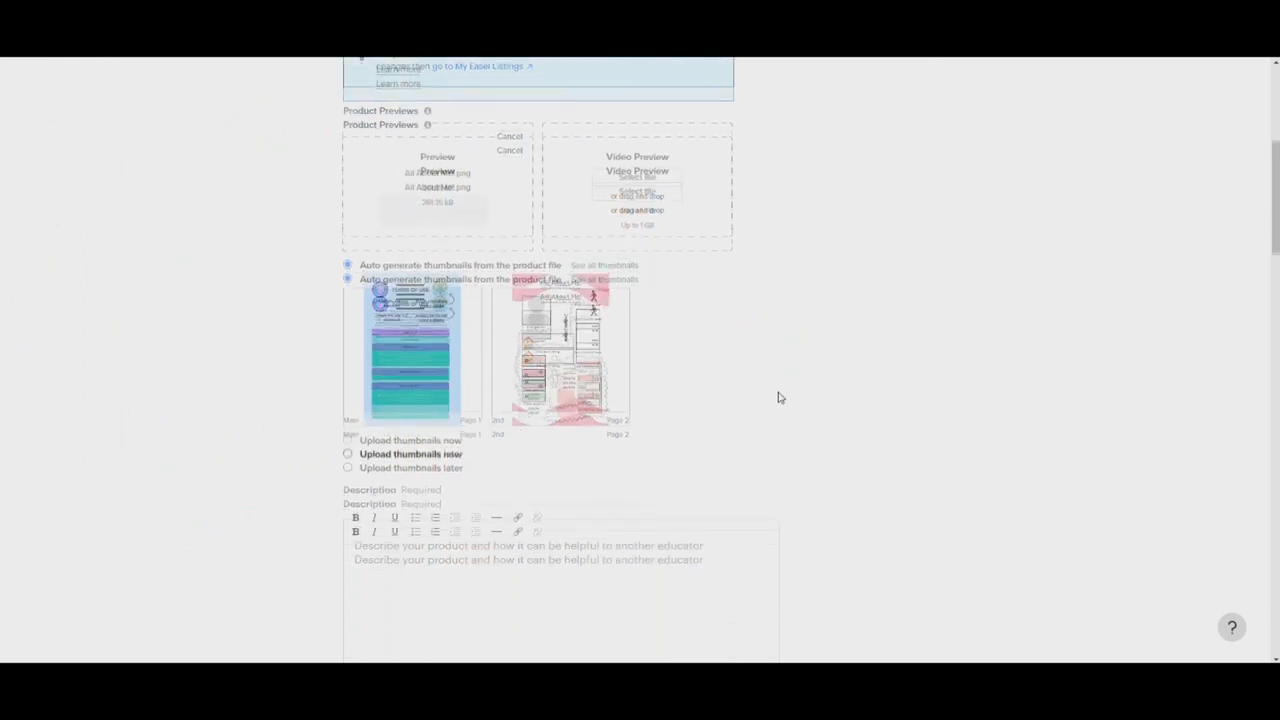
Remove the Terms of Use page from the featured thumbnails so the worksheet page is the main thumbnail
{"action": "mouse_move", "coordinate": [615, 240]}
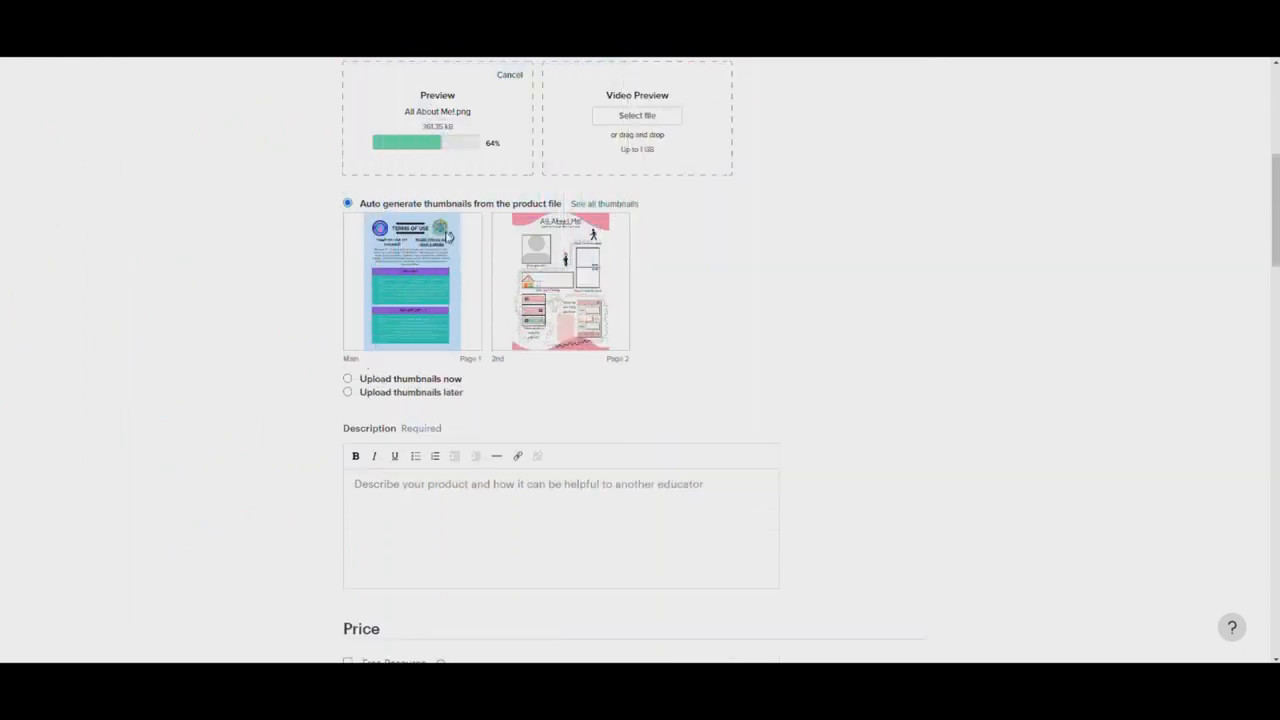
{"action": "left_click", "coordinate": [603, 203]}
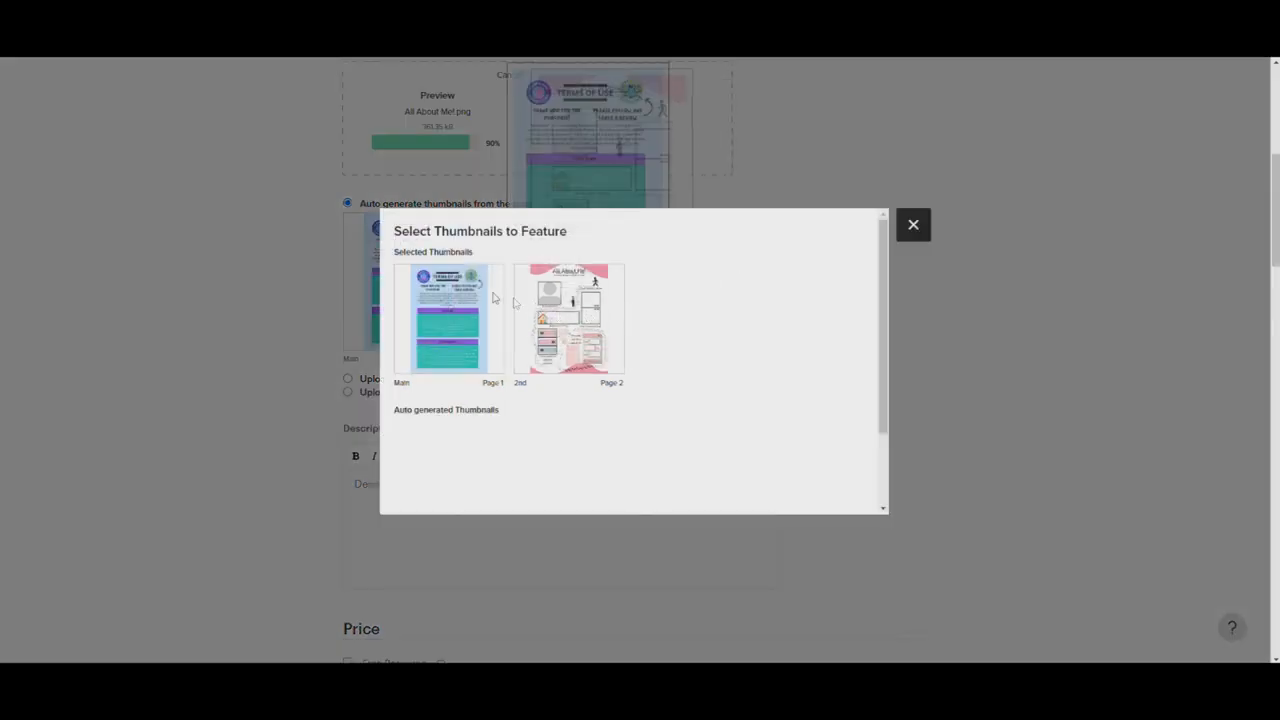
{"action": "left_click", "coordinate": [453, 325]}
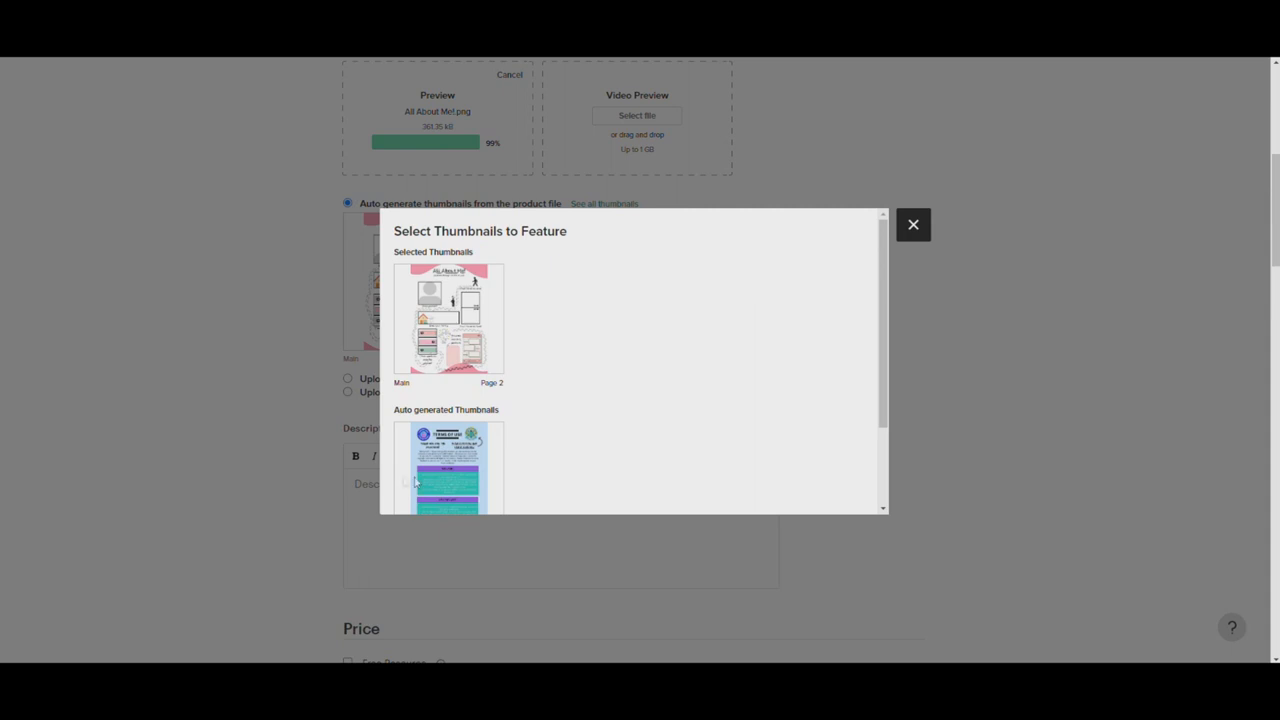
{"action": "left_click", "coordinate": [914, 224]}
Begin the product description with the line "Inspire and get to know your students using out 'All About Me' Printable freebie!"
{"action": "scroll", "coordinate": [509, 271], "scroll_direction": "down", "scroll_amount": 1}
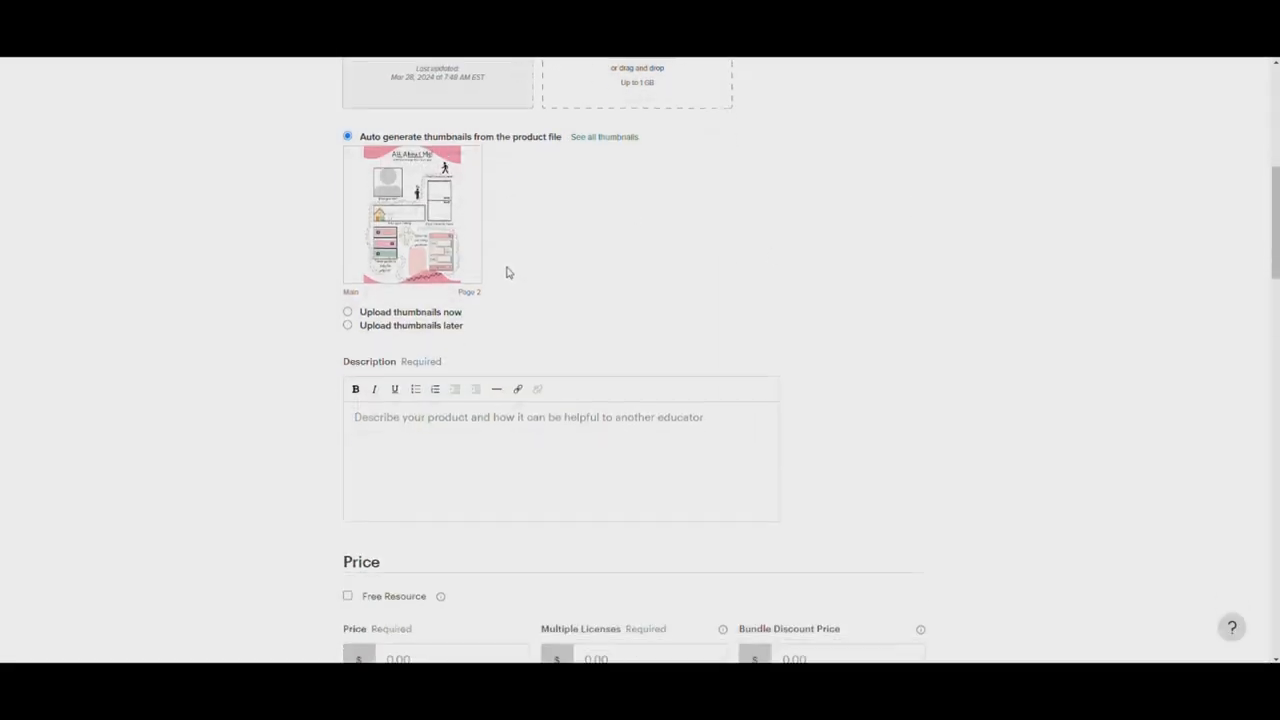
{"action": "left_click", "coordinate": [482, 433]}
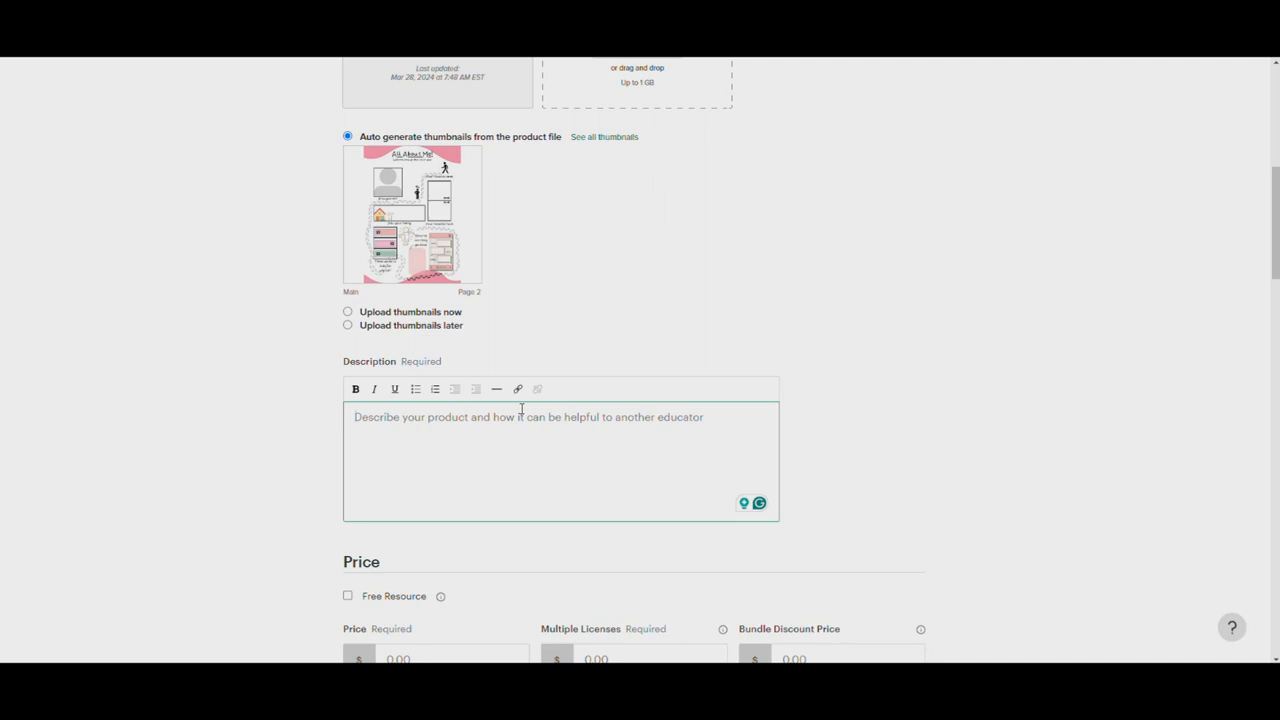
{"action": "type", "text": "Insp"}
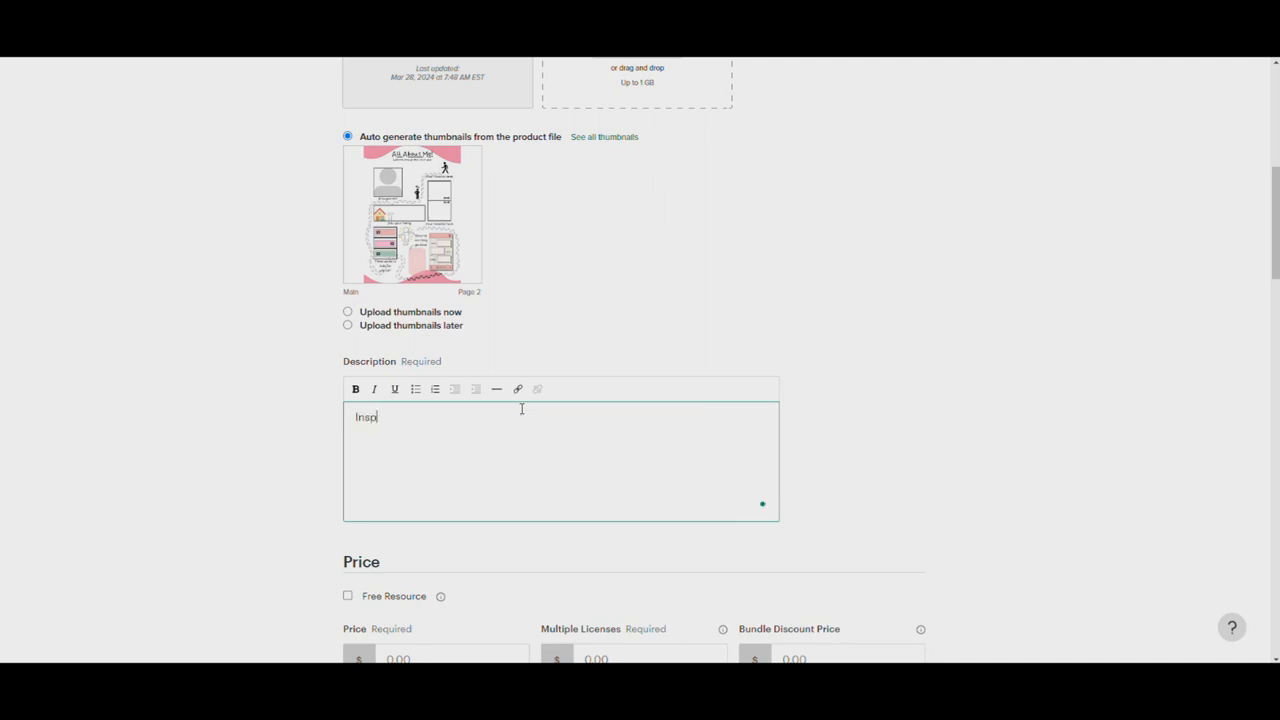
{"action": "type", "text": "ire and get to know your students using out "}
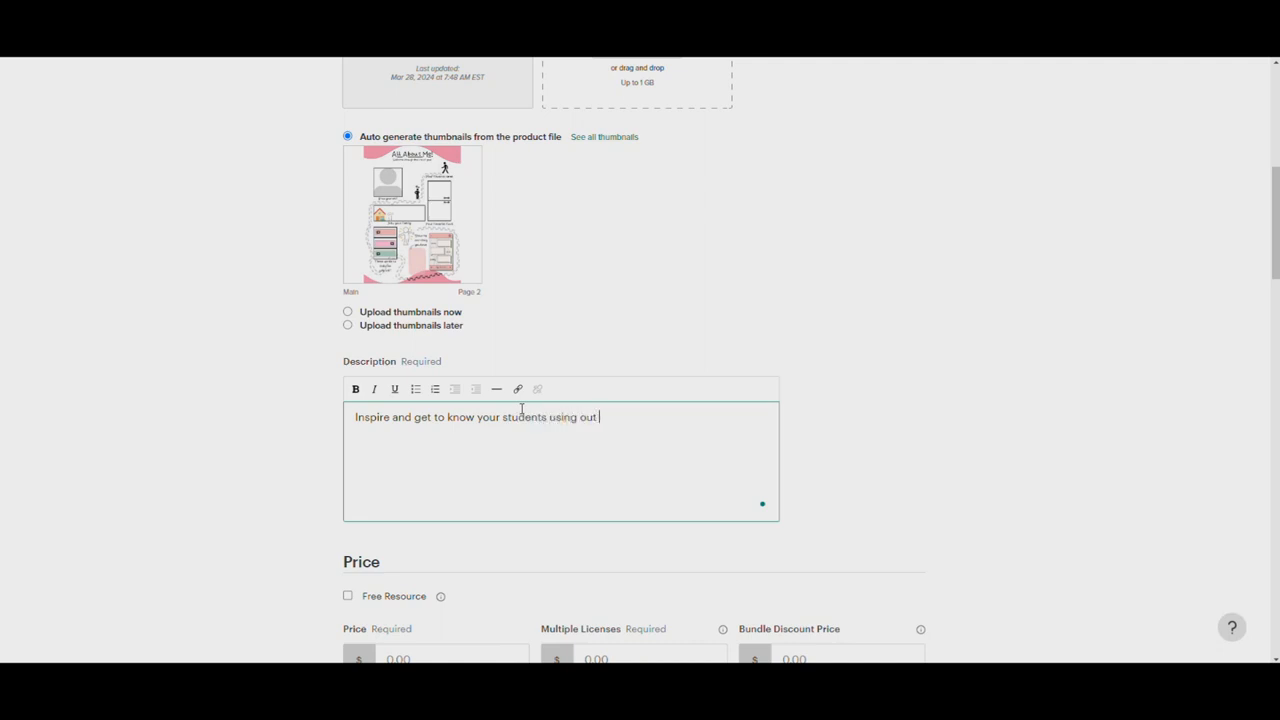
{"action": "type", "text": "'All About Me' Printable freebie!"}
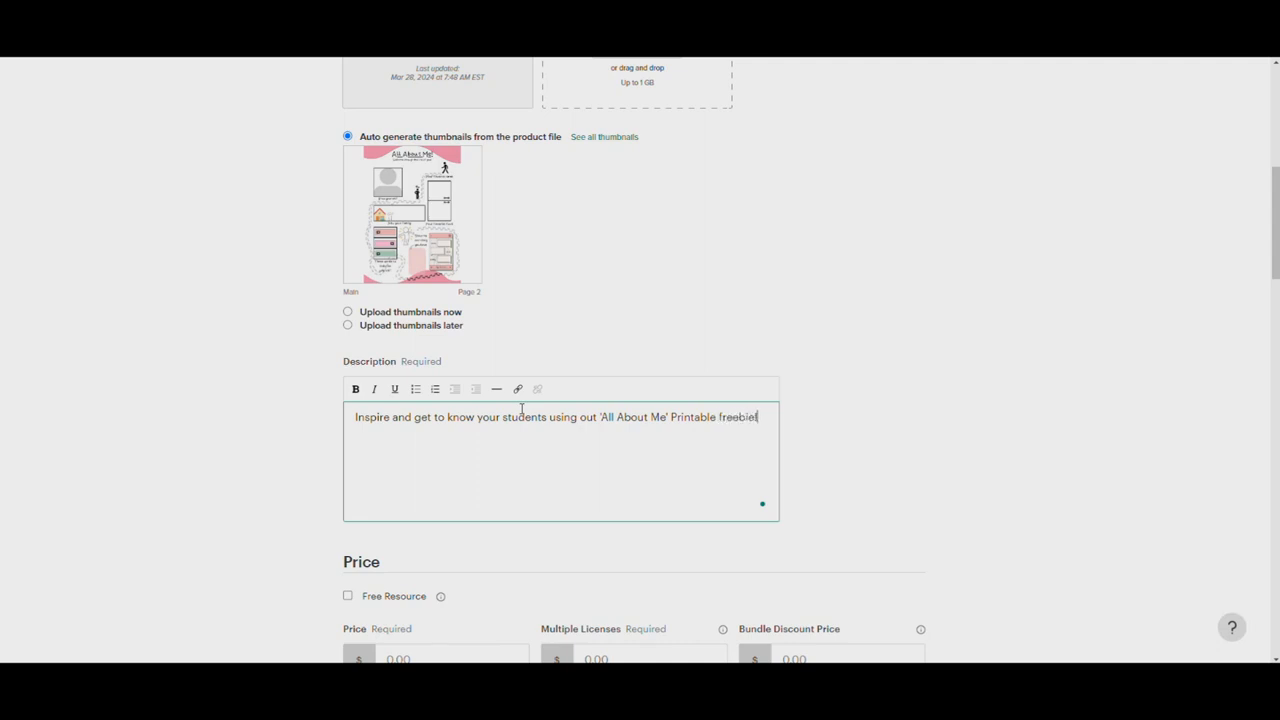
Add the description line "- This is a brilliant resource to get to know the students in your class on the first day of school."
{"action": "key", "text": "BackSpace"}
{"action": "key", "text": "BackSpace"}
{"action": "key", "text": "BackSpace"}
{"action": "key", "text": "BackSpace"}
{"action": "type", "text": "- t"}
{"action": "type", "text": "his is a brilliant re"}
{"action": "type", "text": "source"}
{"action": "type", "text": " to get "}
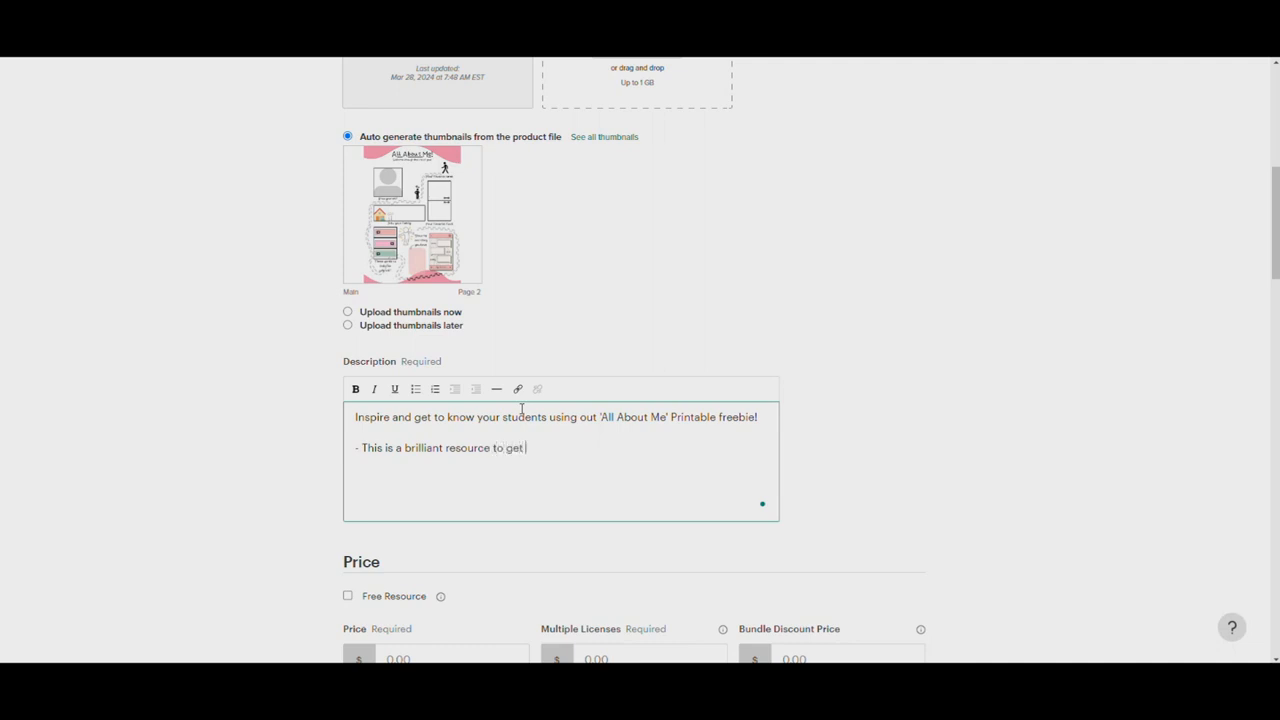
{"action": "type", "text": "to know the students in your"}
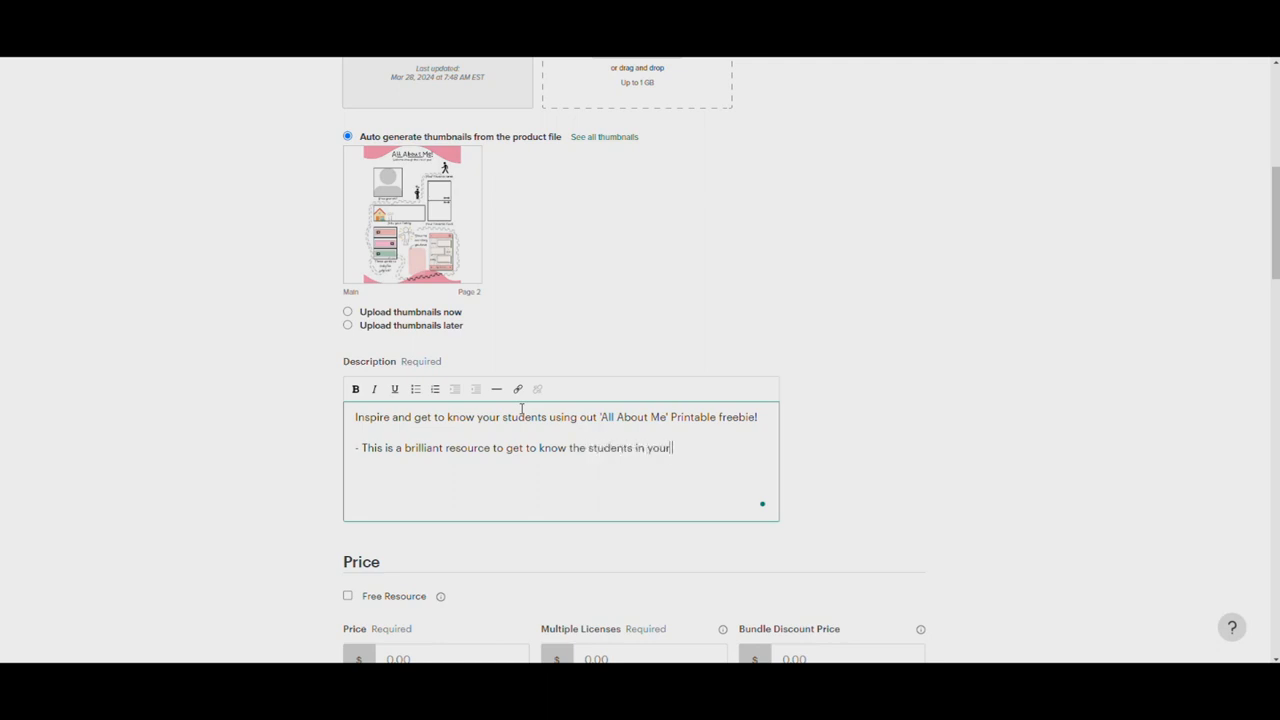
{"action": "type", "text": " class on the first day of school."}
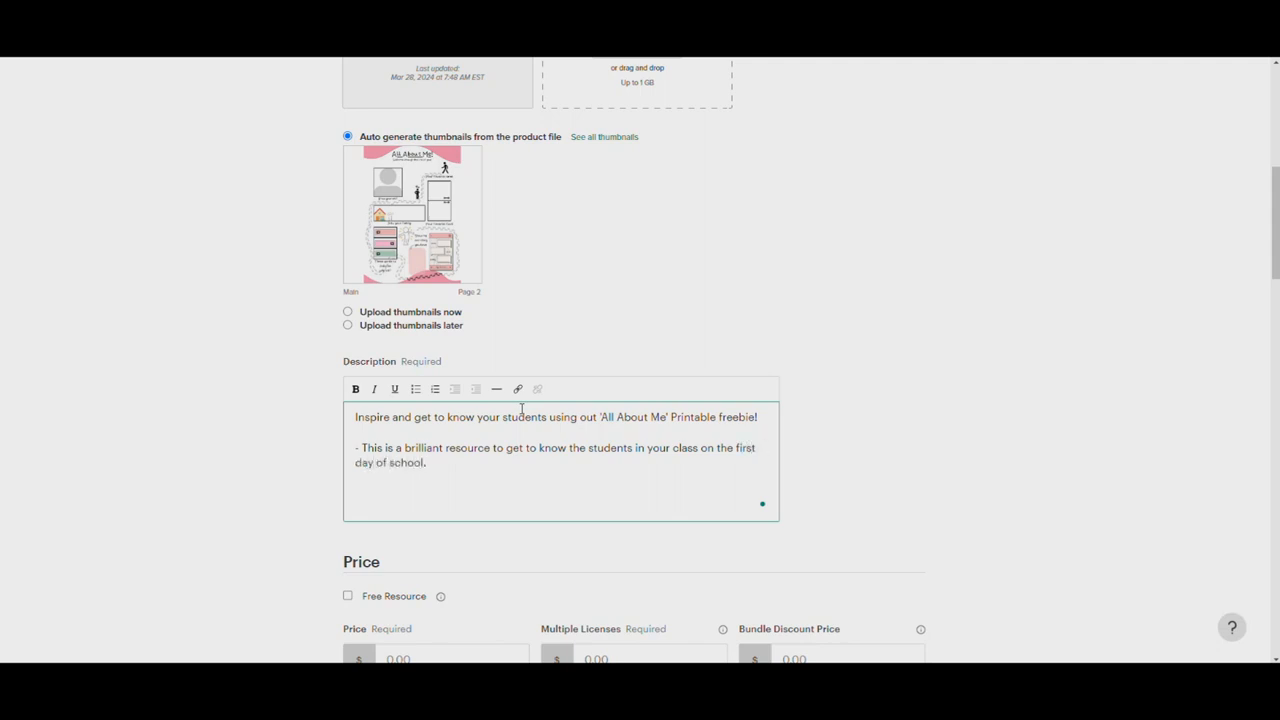
{"action": "type", "text": "- Student  will be asked to draw and show thei"}
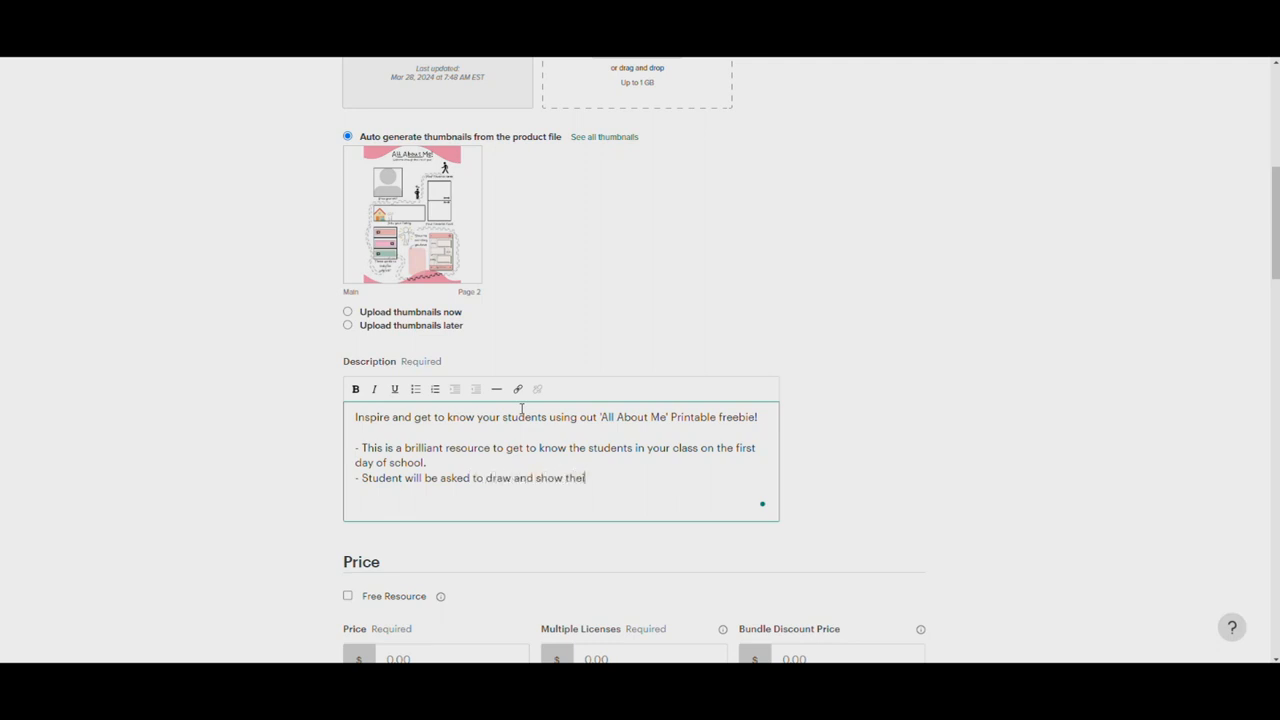
Add the line "- Student will be asked to draw and show their creativity as well as write a few words about themselves"
{"action": "type", "text": "r creativ"}
{"action": "type", "text": "rite a few words about thiemselves "}
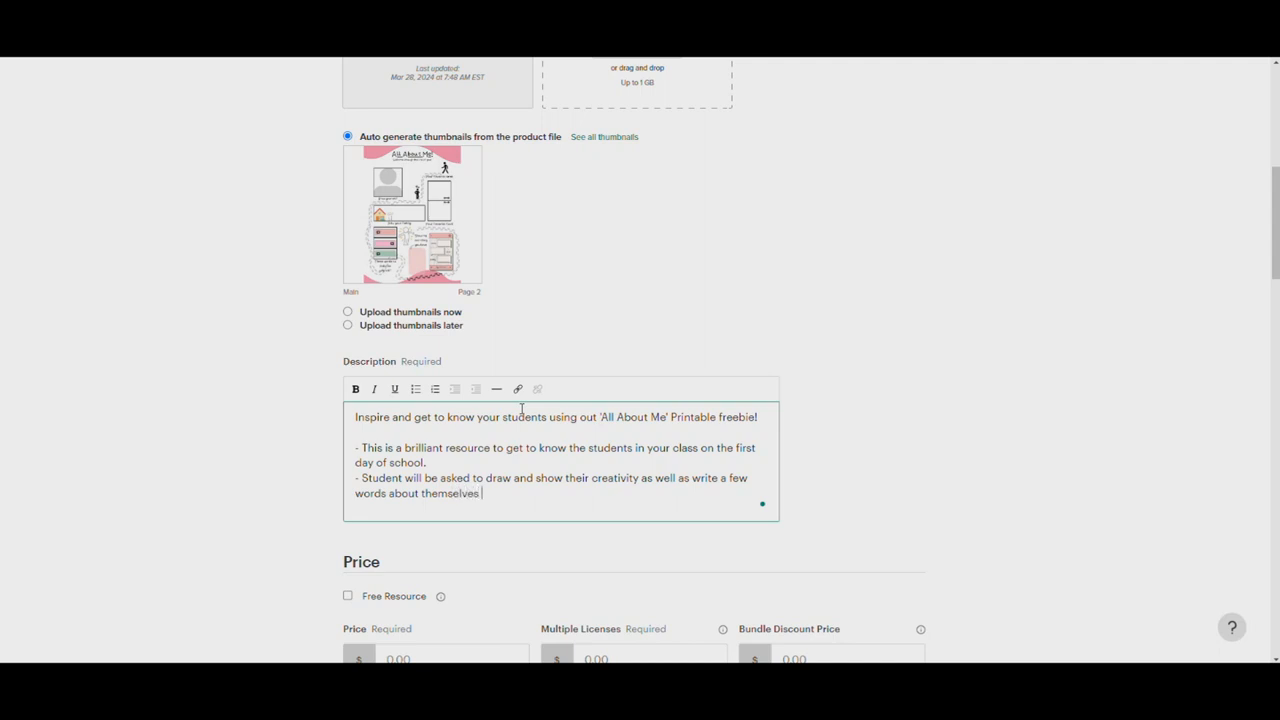
{"action": "type", "text": "which will help you gua"}
{"action": "type", "text": "g"}
Complete the description's second dashed line with "which will help you gauge their level."
{"action": "key", "text": "BackSpace"}
{"action": "key", "text": "BackSpace"}
{"action": "key", "text": "BackSpace"}
{"action": "type", "text": "auge thei"}
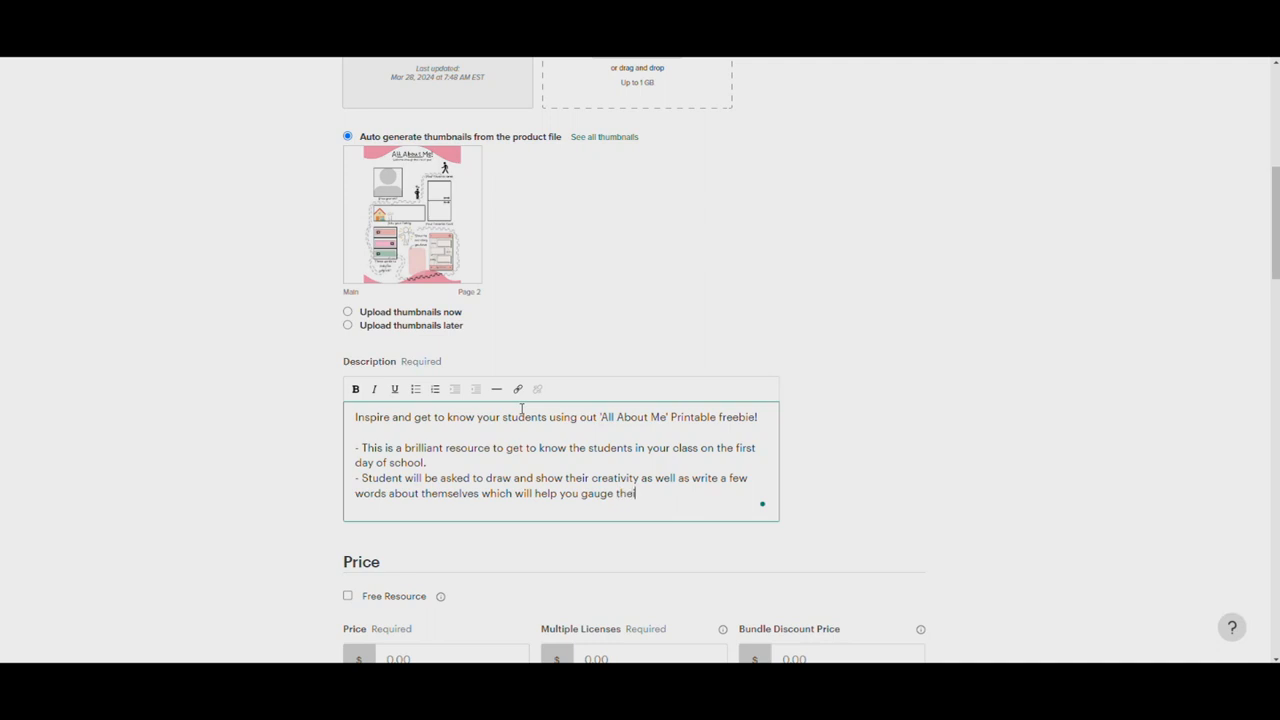
{"action": "key", "text": "BackSpace"}
{"action": "type", "text": "ir level."}
Mark the product as a free resource in its pricing
{"action": "scroll", "coordinate": [771, 391], "scroll_direction": "down", "scroll_amount": 3}
{"action": "scroll", "coordinate": [549, 243], "scroll_direction": "down", "scroll_amount": 2}
{"action": "scroll", "coordinate": [531, 246], "scroll_direction": "up", "scroll_amount": 2}
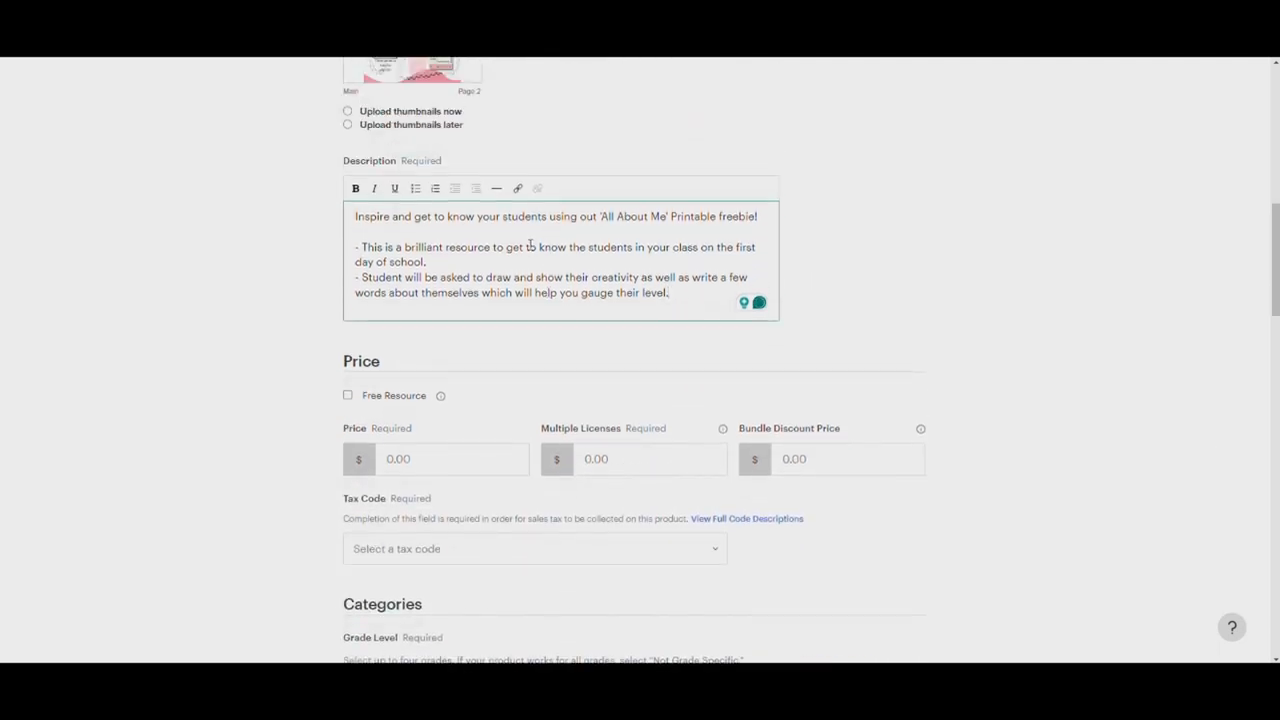
{"action": "scroll", "coordinate": [531, 246], "scroll_direction": "down", "scroll_amount": 1}
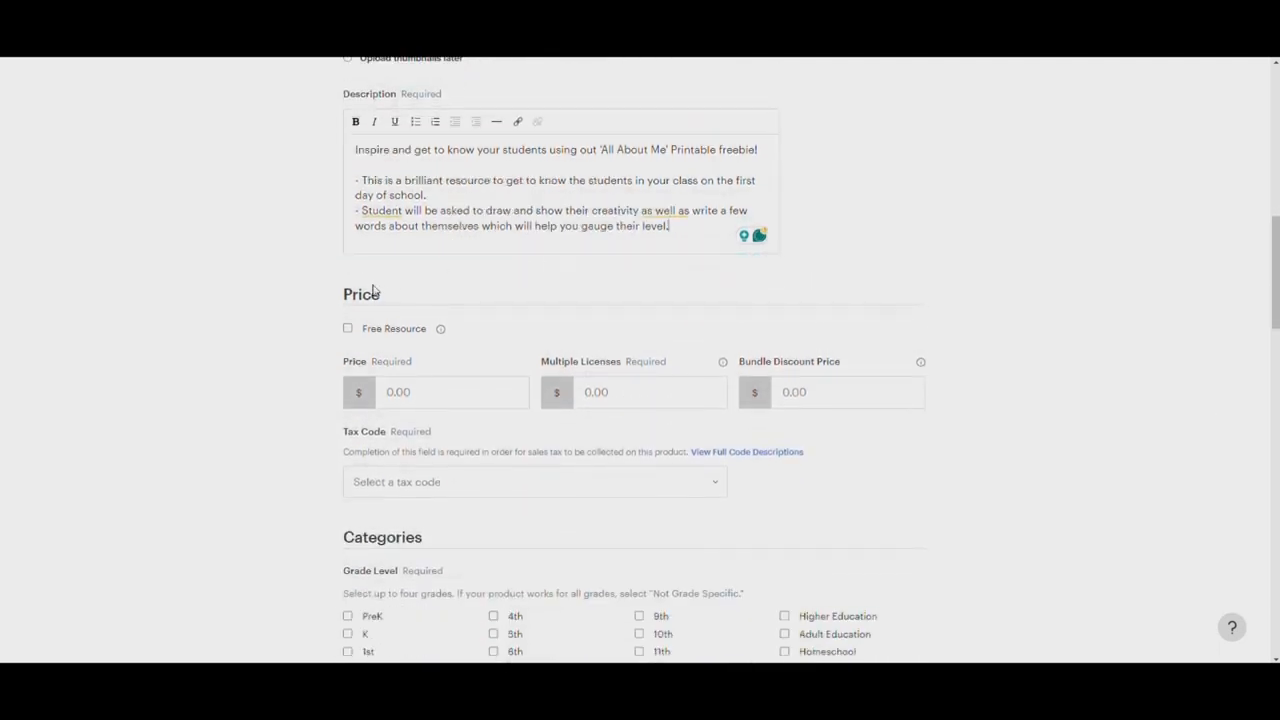
{"action": "left_click", "coordinate": [349, 330]}
{"action": "scroll", "coordinate": [463, 310], "scroll_direction": "down", "scroll_amount": 2}
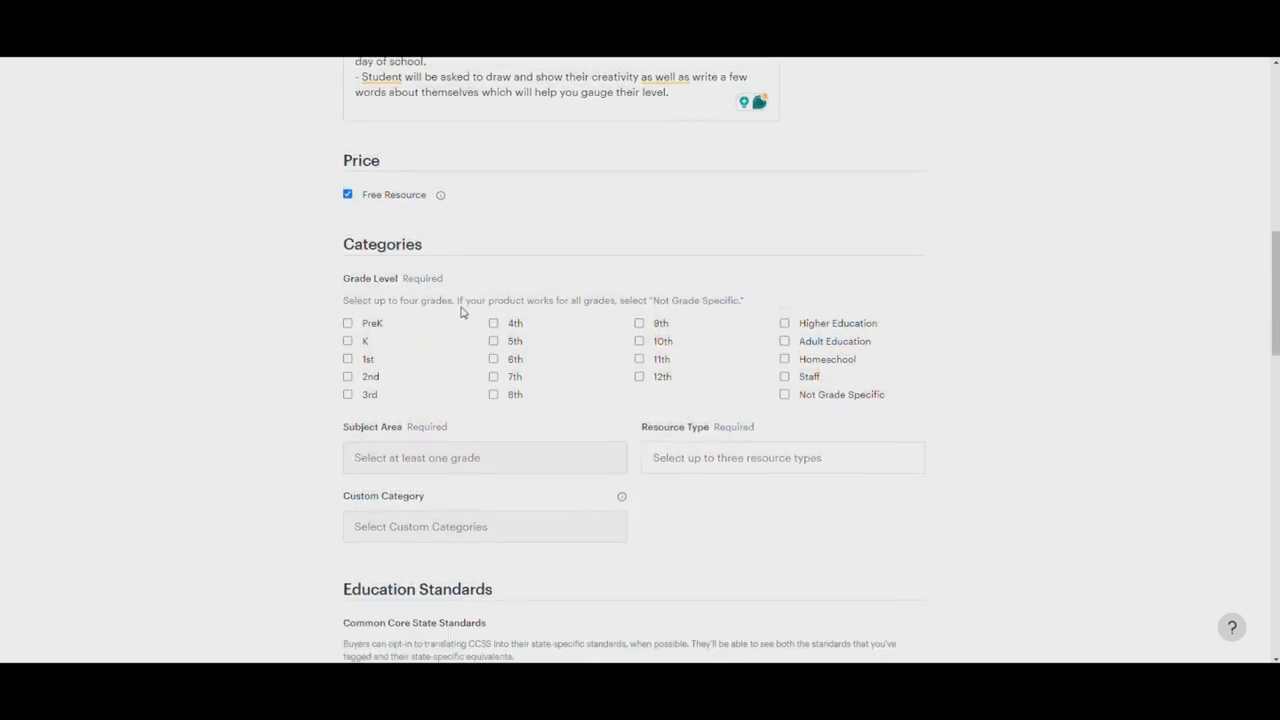
{"action": "scroll", "coordinate": [800, 294], "scroll_direction": "up", "scroll_amount": 1}
{"action": "scroll", "coordinate": [744, 280], "scroll_direction": "down", "scroll_amount": 1}
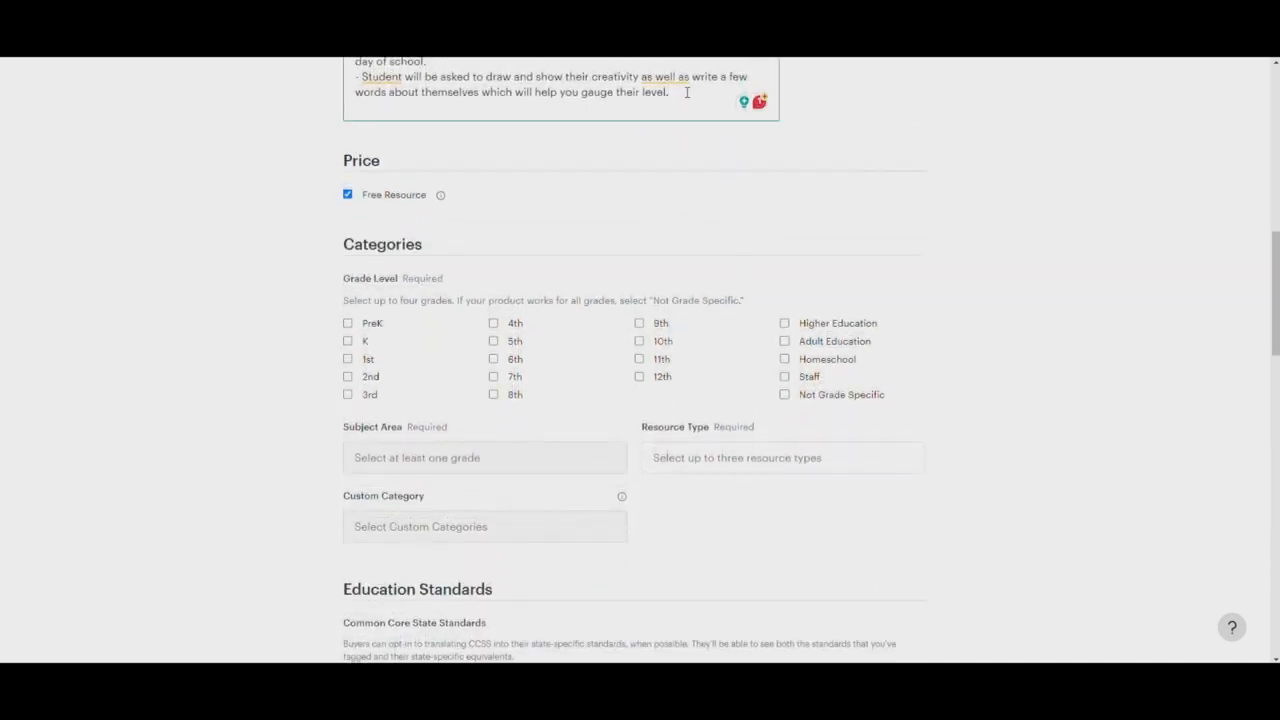
Set the product's grade levels to K, 1st, 2nd and 3rd
{"action": "left_click", "coordinate": [348, 323]}
{"action": "left_click", "coordinate": [348, 341]}
{"action": "left_click", "coordinate": [348, 360]}
{"action": "left_click", "coordinate": [347, 359]}
{"action": "left_click", "coordinate": [347, 377]}
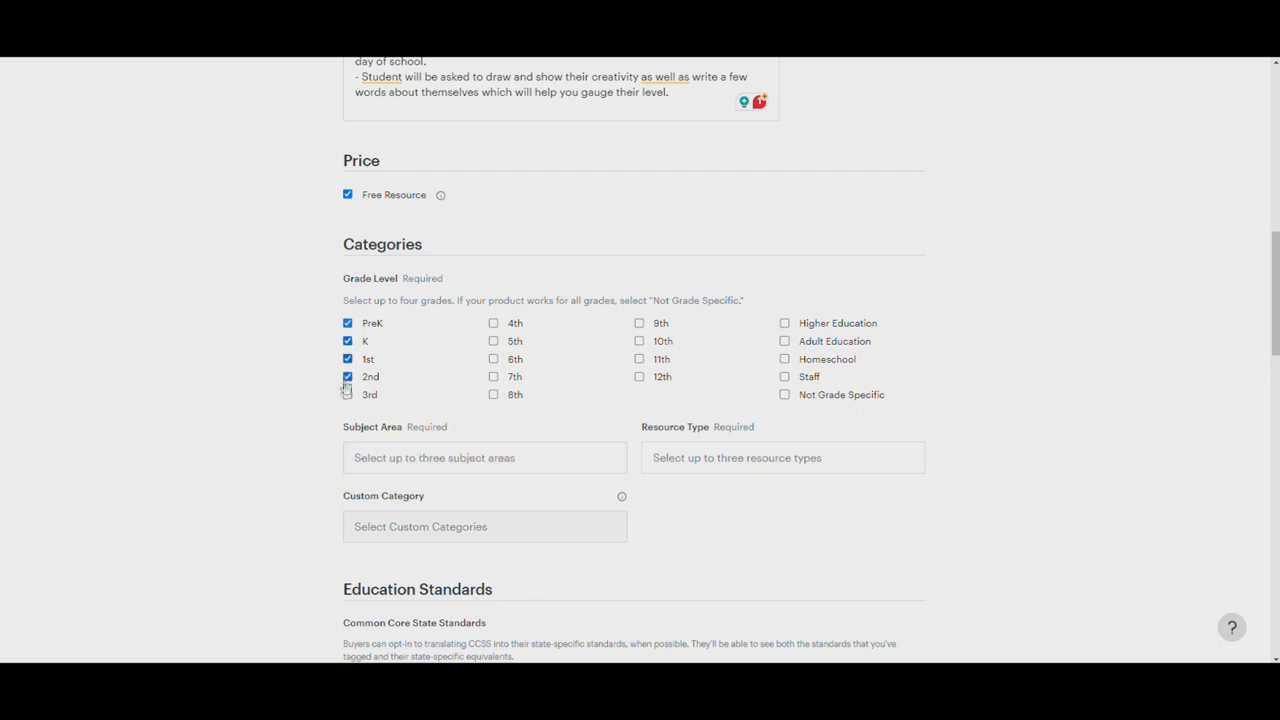
{"action": "left_click", "coordinate": [347, 395]}
{"action": "left_click", "coordinate": [347, 324]}
Search the subject area options for a suitable match, using terms such as "all" and "me"
{"action": "scroll", "coordinate": [397, 369], "scroll_direction": "down", "scroll_amount": 1}
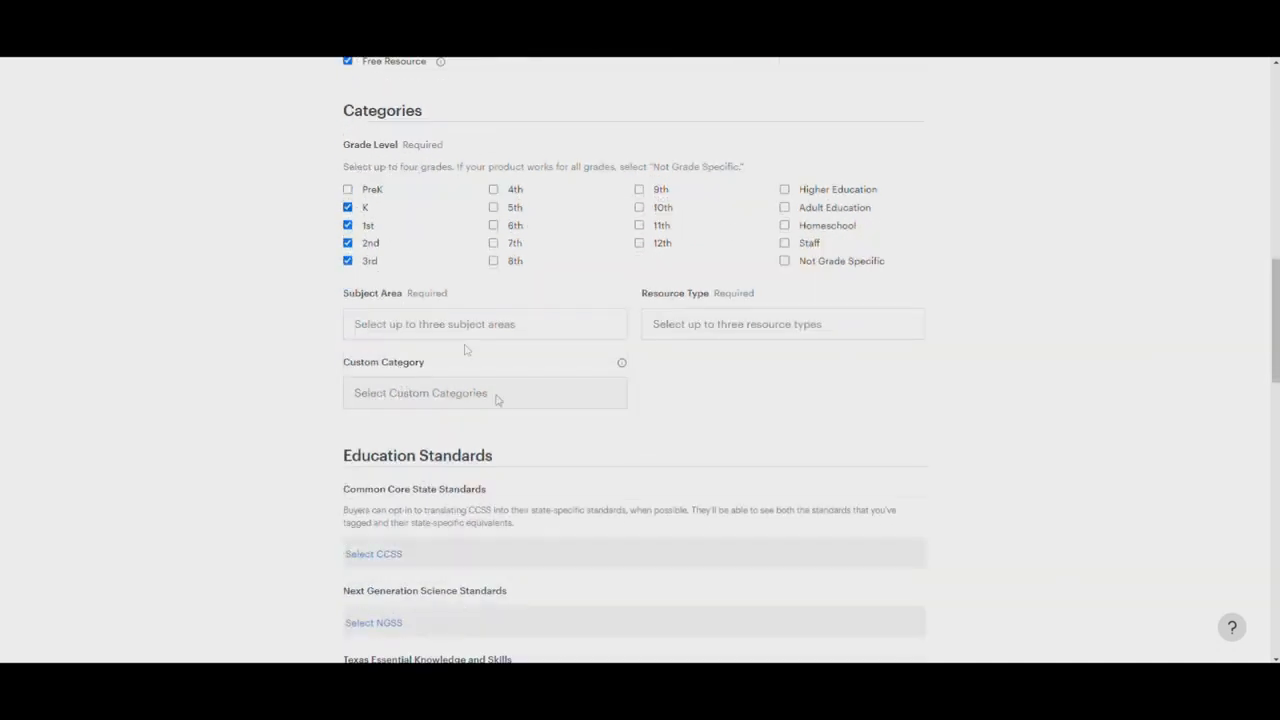
{"action": "left_click", "coordinate": [503, 331]}
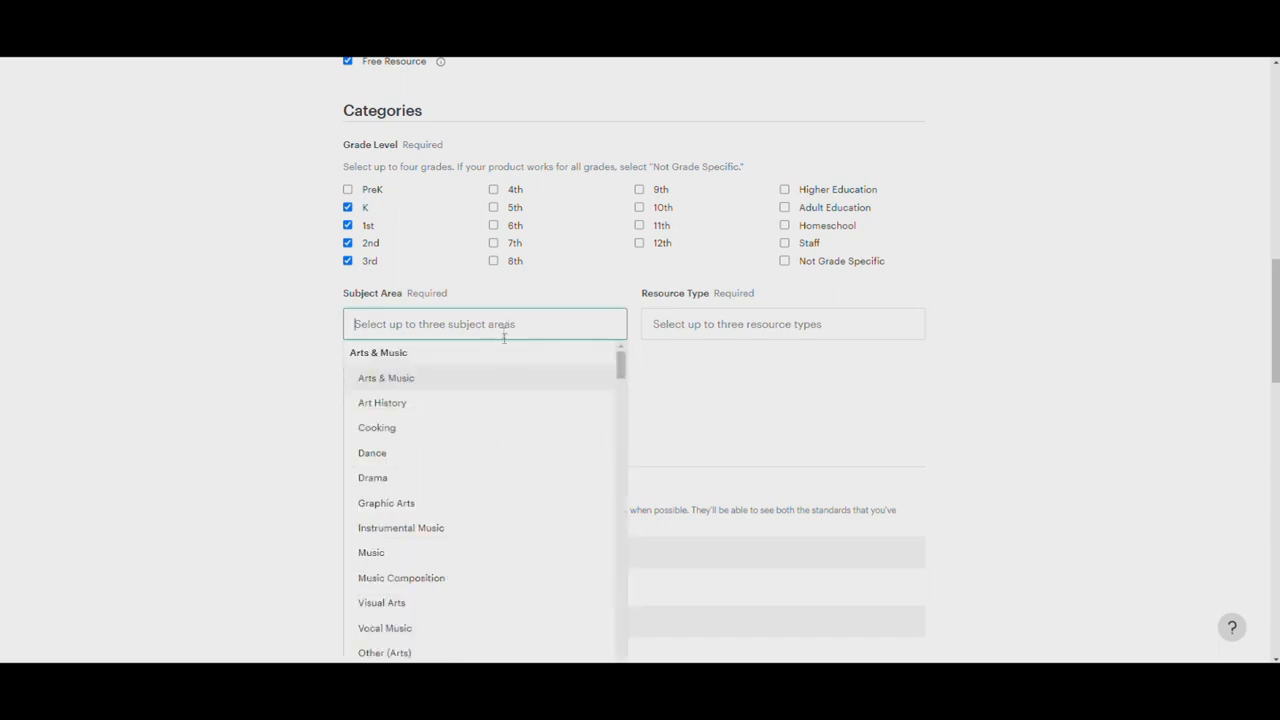
{"action": "scroll", "coordinate": [510, 400], "scroll_direction": "down", "scroll_amount": 6}
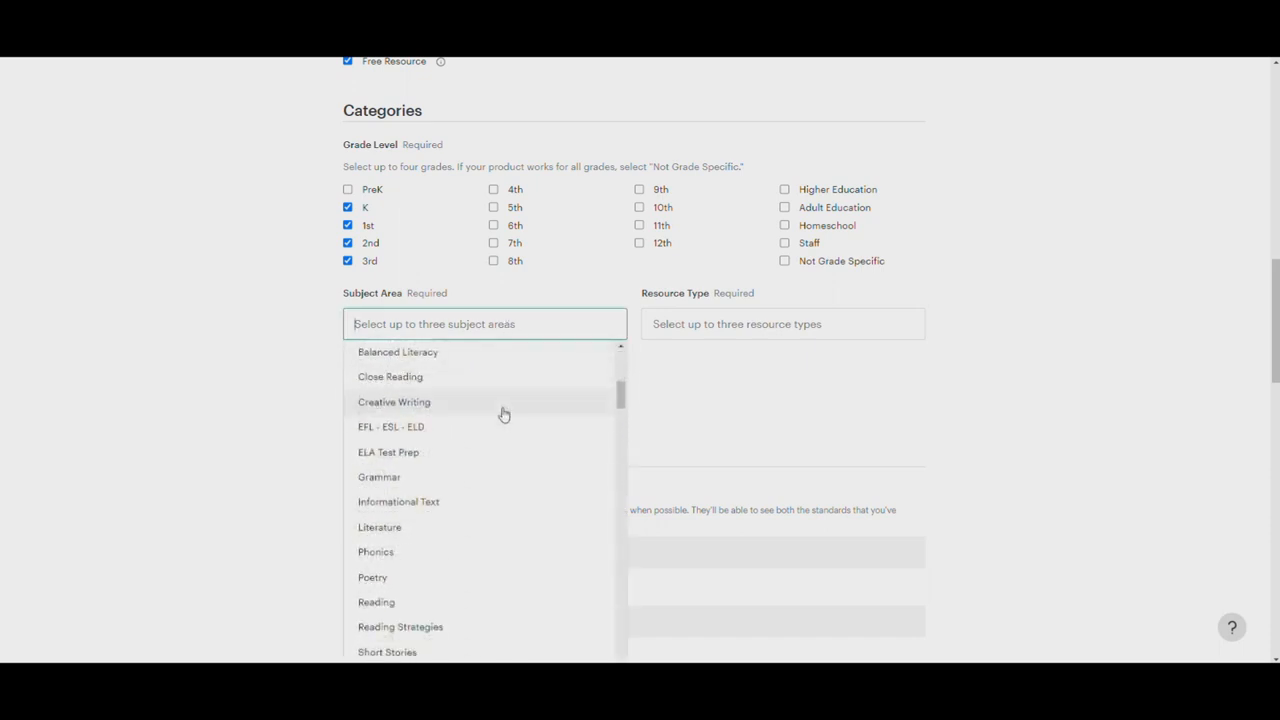
{"action": "type", "text": "all"}
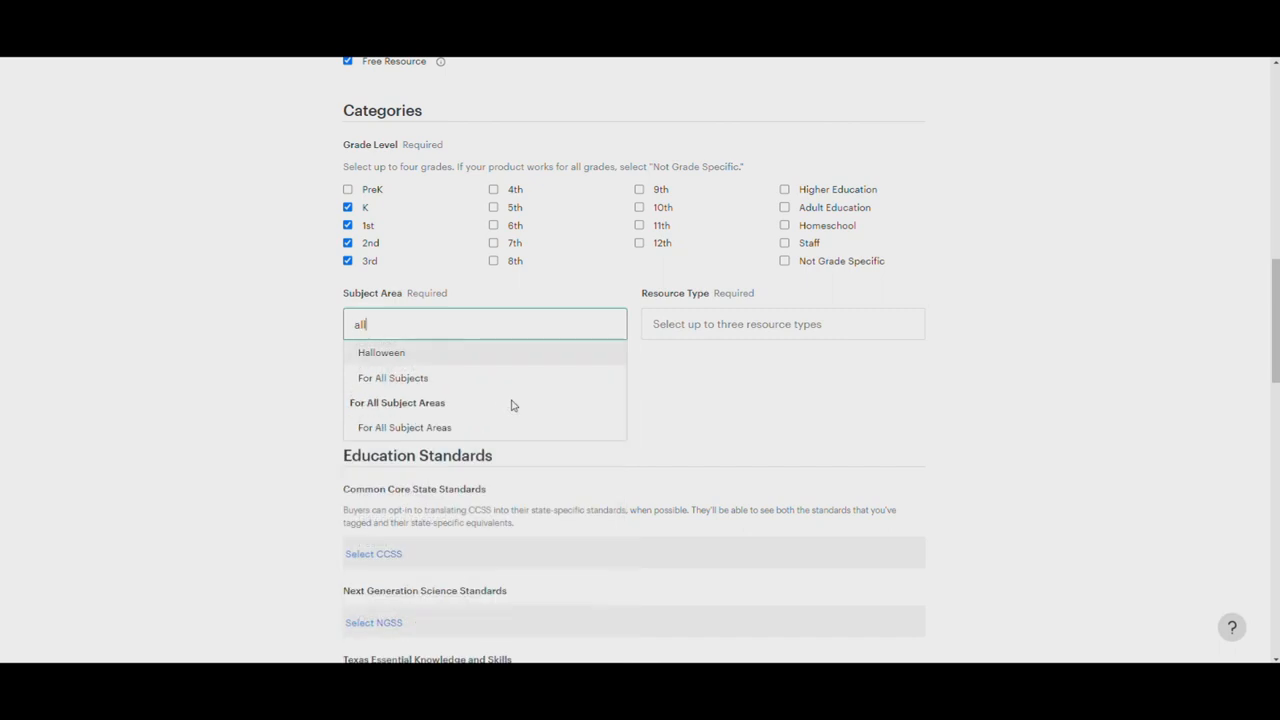
{"action": "key", "text": "BackSpace"}
{"action": "key", "text": "BackSpace"}
{"action": "key", "text": "BackSpace"}
{"action": "type", "text": "me"}
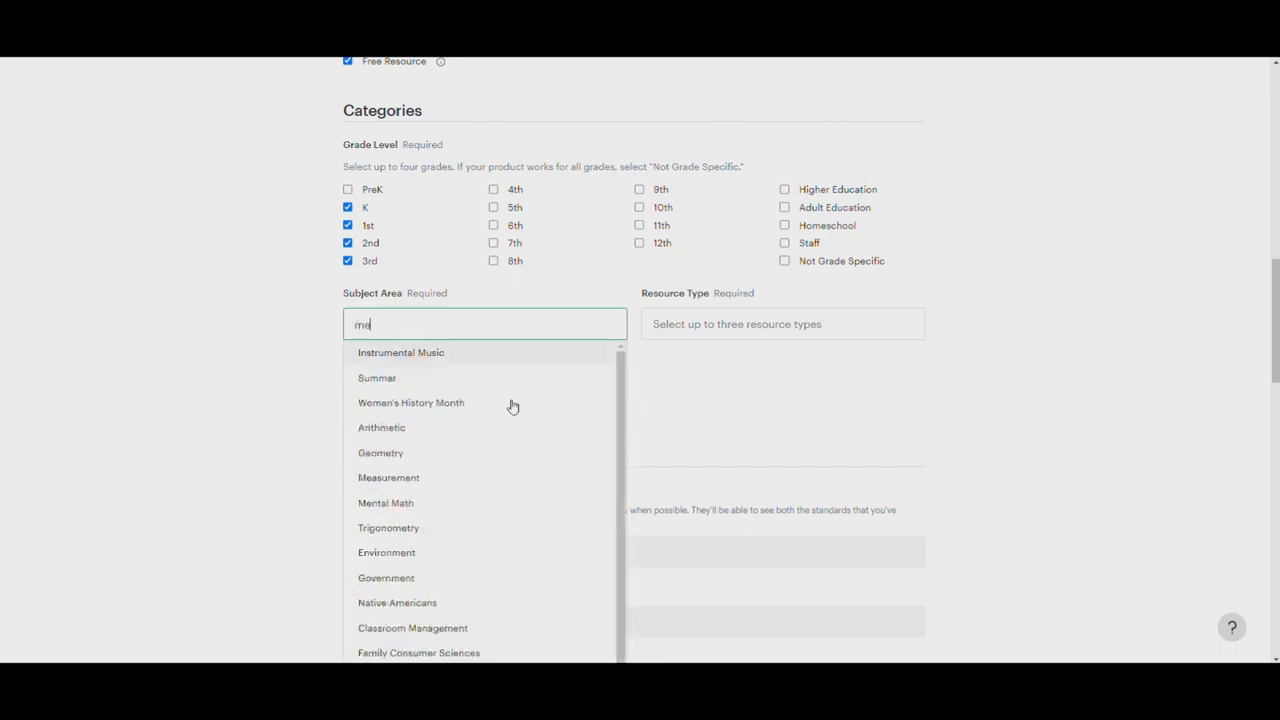
{"action": "scroll", "coordinate": [455, 440], "scroll_direction": "down", "scroll_amount": 5}
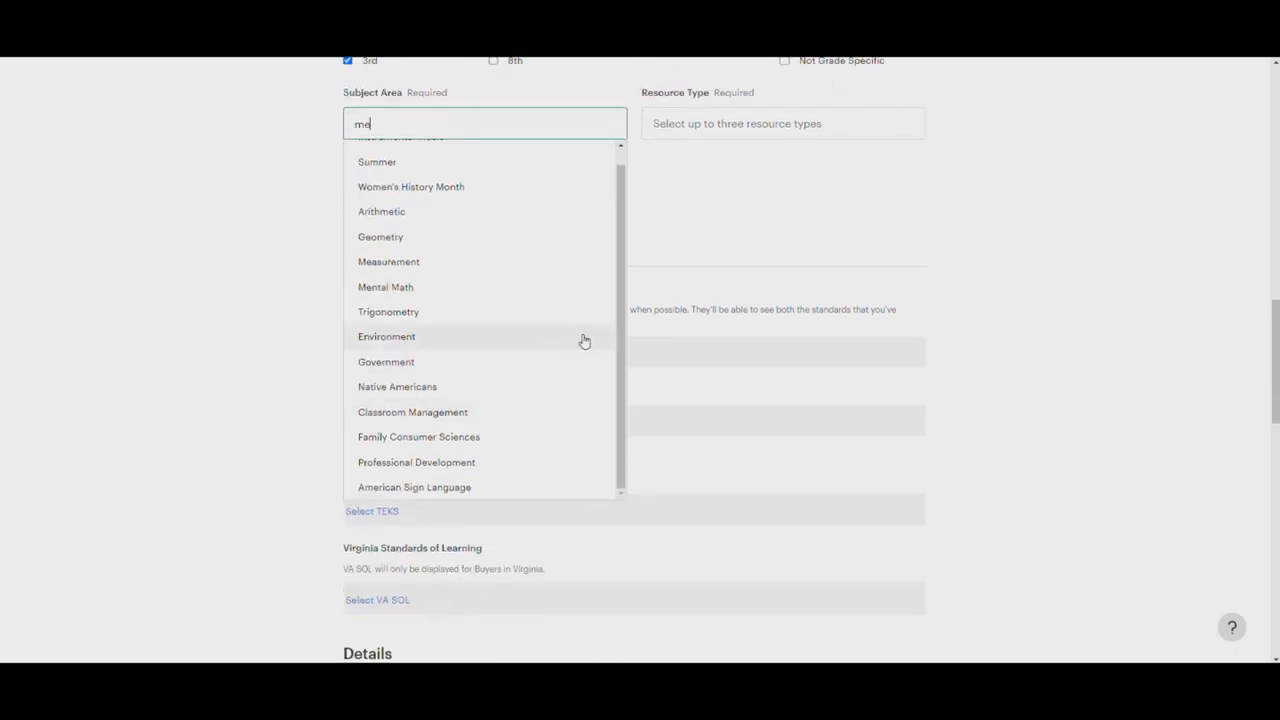
{"action": "key", "text": "BackSpace"}
{"action": "key", "text": "BackSpace"}
{"action": "type", "text": "fin"}
{"action": "key", "text": "BackSpace"}
{"action": "key", "text": "BackSpace"}
{"action": "type", "text": "r"}
{"action": "key", "text": "BackSpace"}
{"action": "type", "text": "i"}
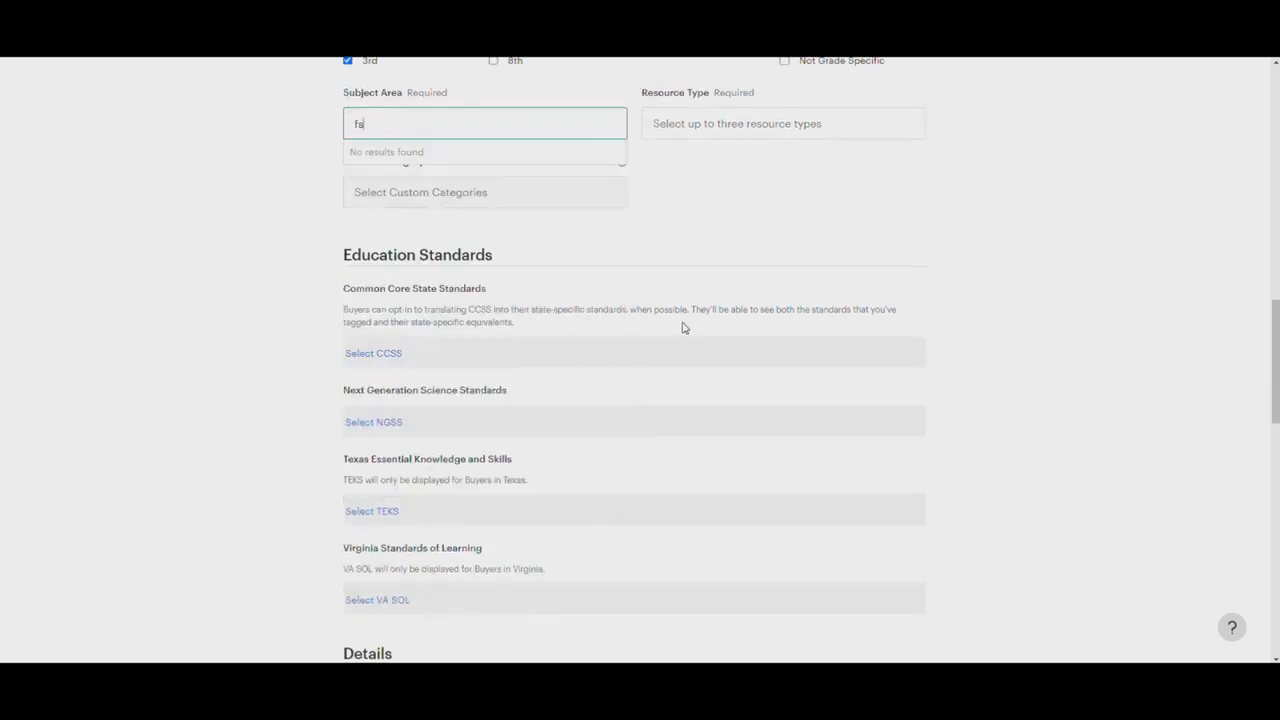
{"action": "key", "text": "BackSpace"}
{"action": "key", "text": "BackSpace"}
{"action": "type", "text": "s"}
{"action": "key", "text": "BackSpace"}
{"action": "type", "text": "wel"}
{"action": "key", "text": "BackSpace"}
{"action": "key", "text": "BackSpace"}
{"action": "key", "text": "BackSpace"}
Add English Language Arts and Writing as the product's subject areas
{"action": "type", "text": "engl"}
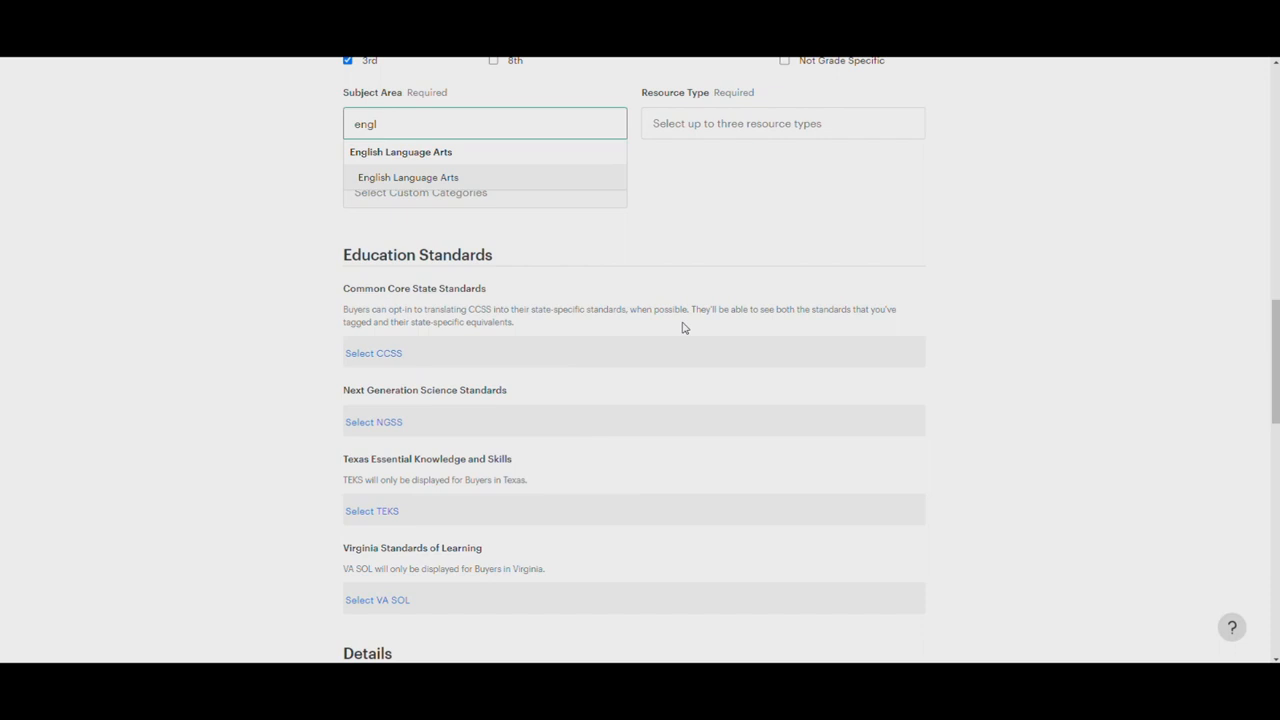
{"action": "left_click", "coordinate": [455, 178]}
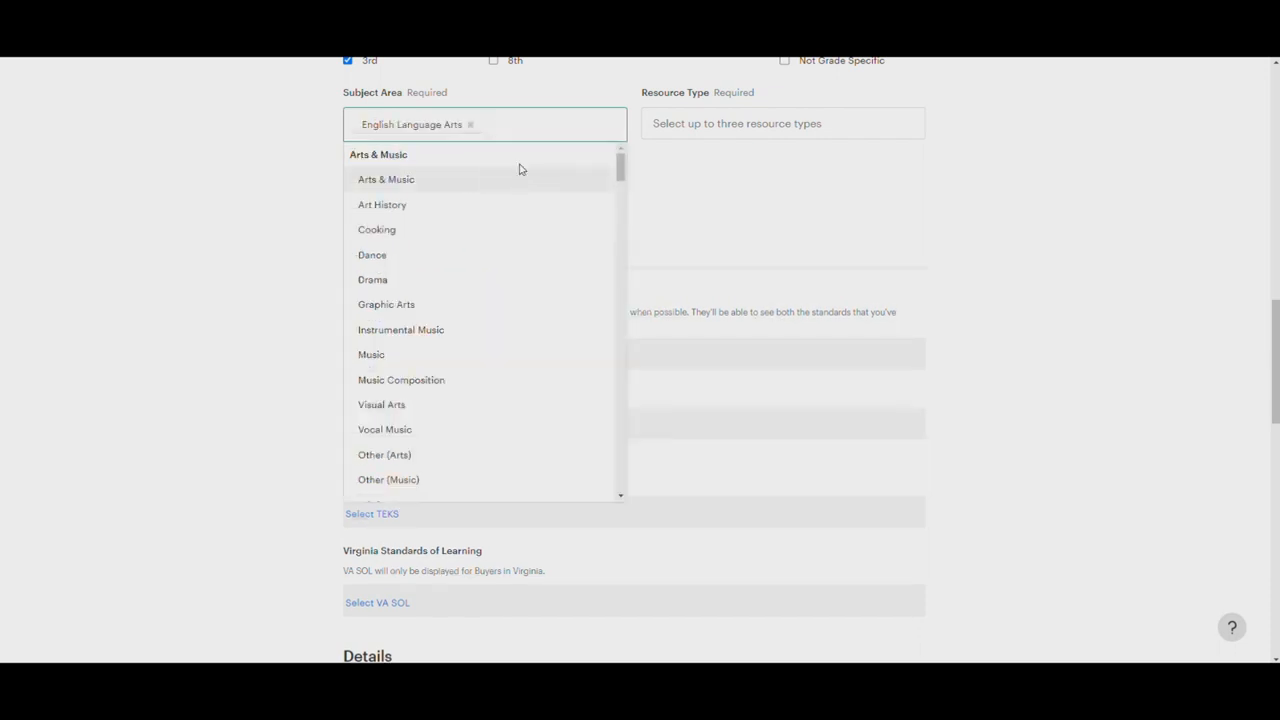
{"action": "type", "text": "writ"}
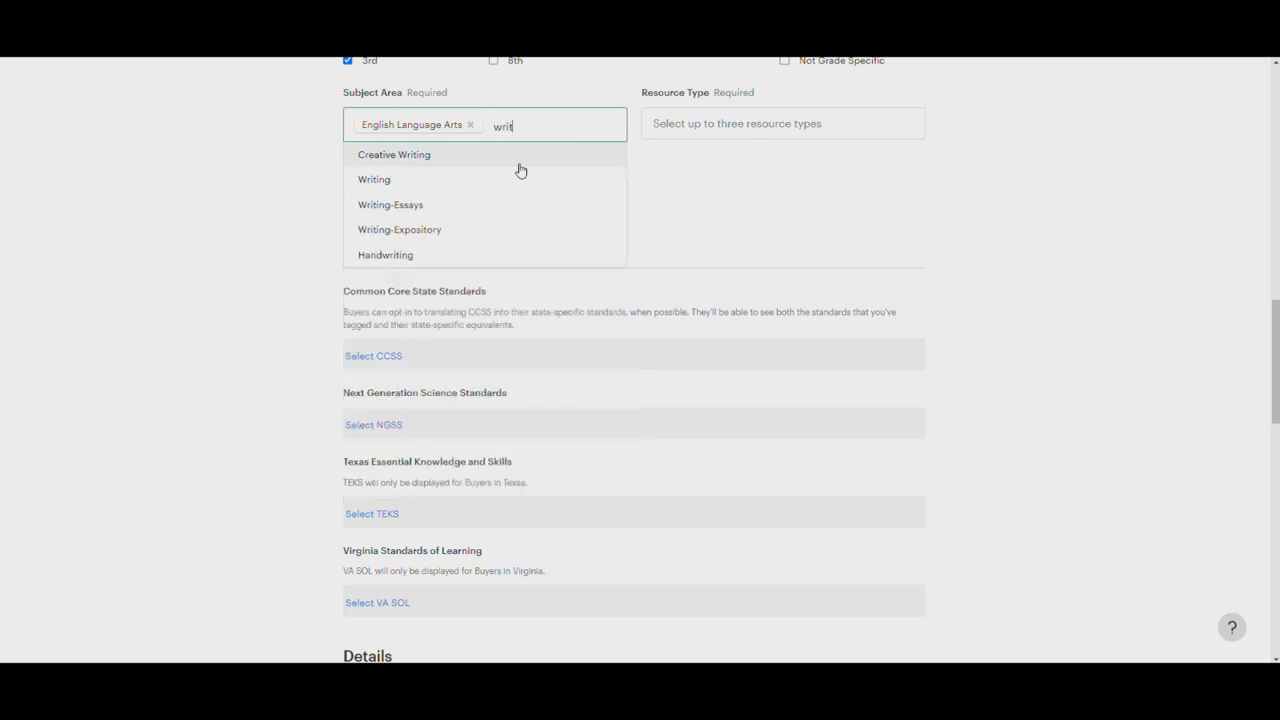
{"action": "left_click", "coordinate": [420, 180]}
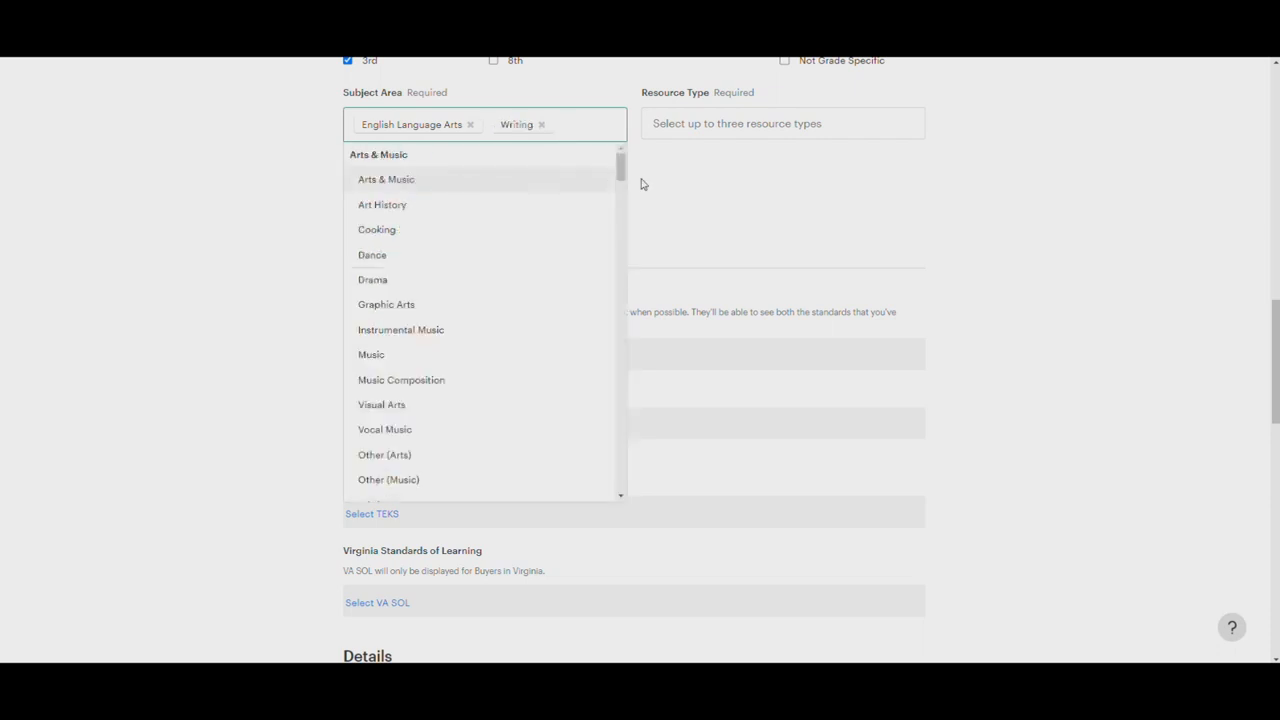
{"action": "type", "text": "spea"}
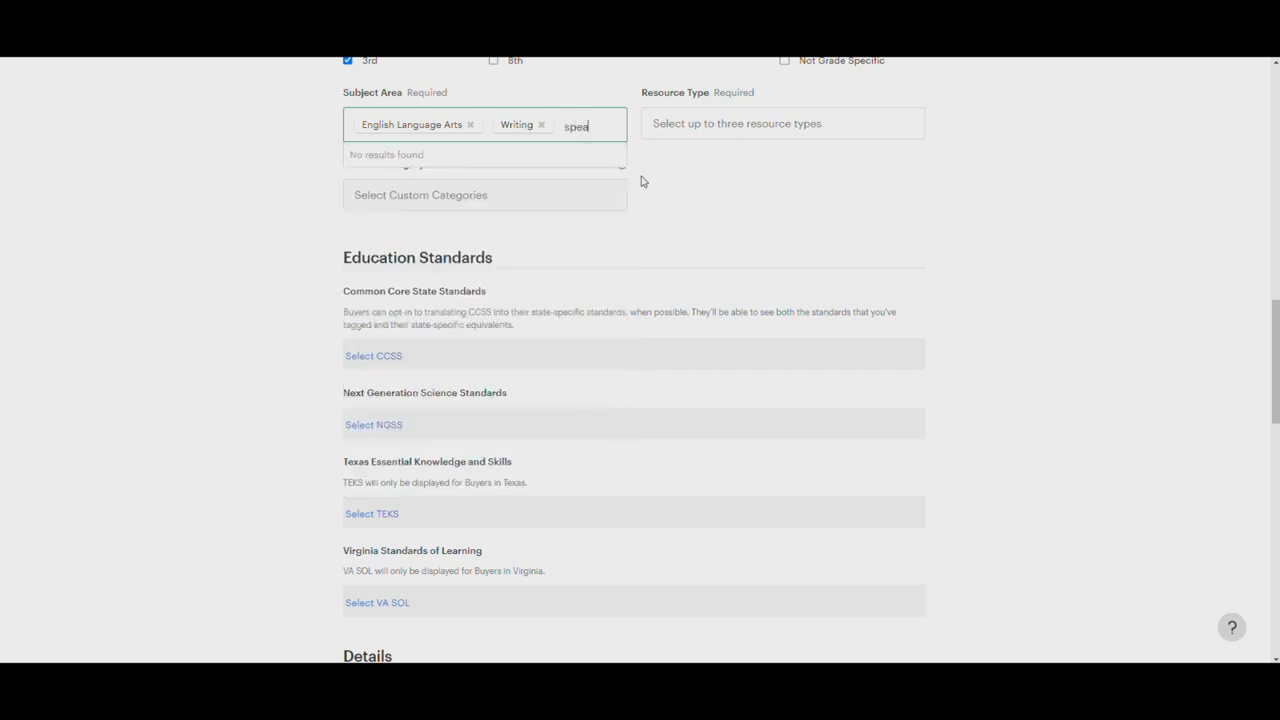
{"action": "key", "text": "BackSpace"}
{"action": "key", "text": "BackSpace"}
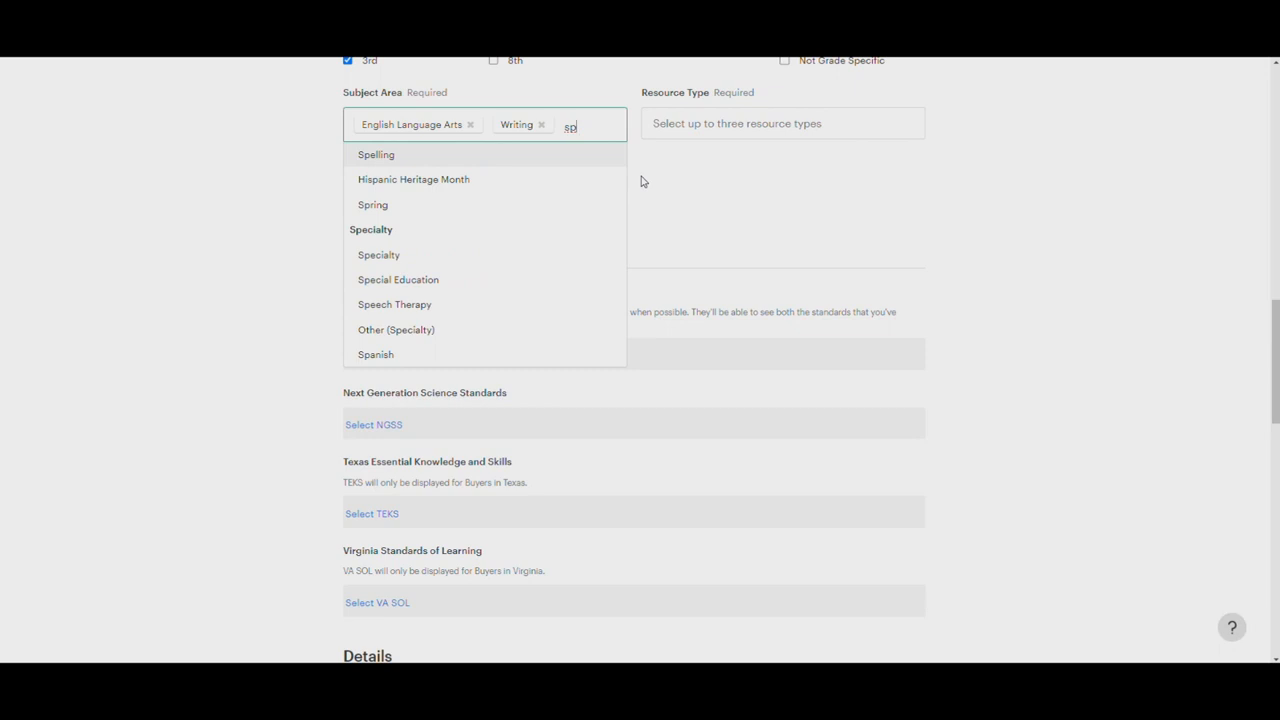
{"action": "key", "text": "BackSpace"}
{"action": "key", "text": "BackSpace"}
{"action": "key", "text": "BackSpace"}
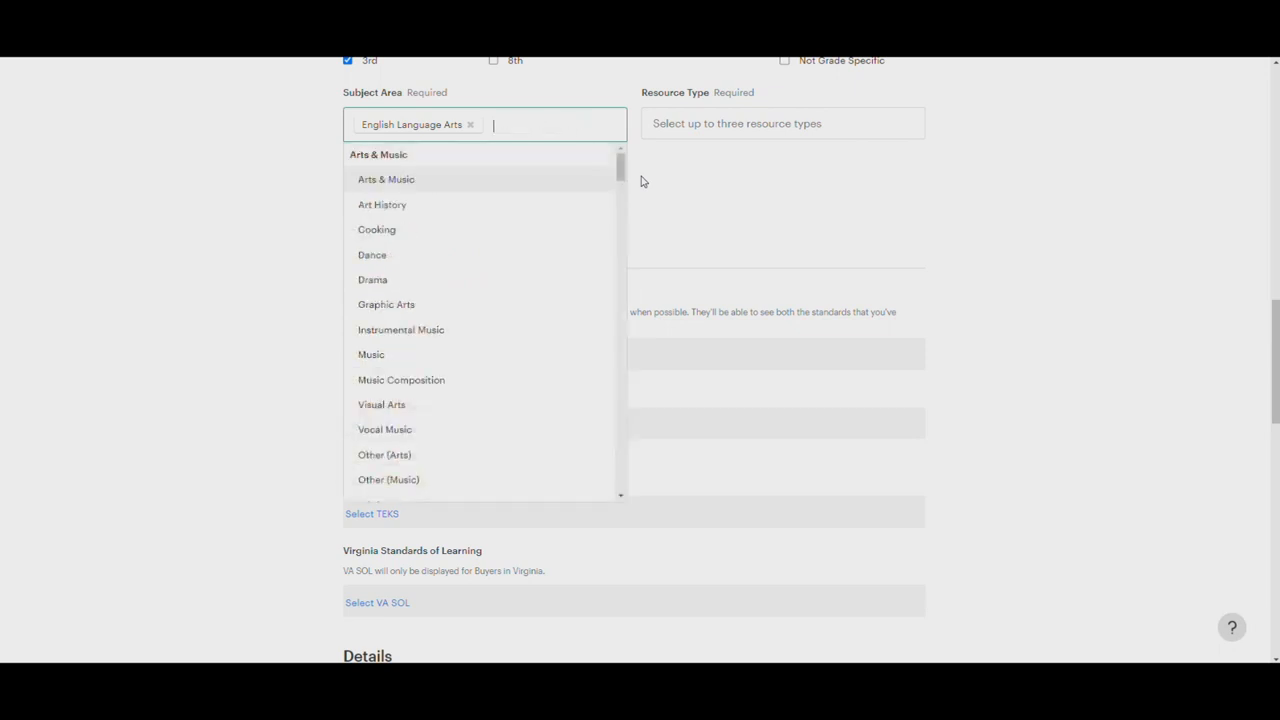
{"action": "type", "text": "wri"}
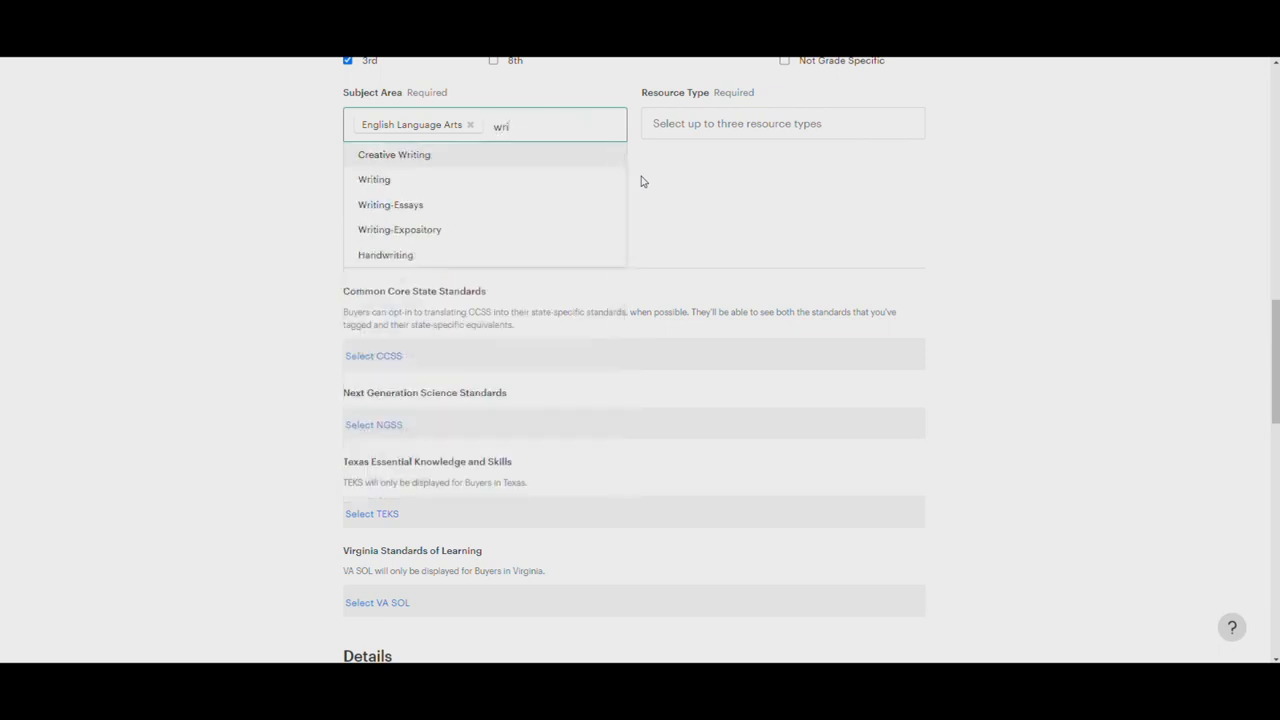
{"action": "left_click", "coordinate": [388, 180]}
Add Arts & Music as the product's third subject area
{"action": "type", "text": "rear"}
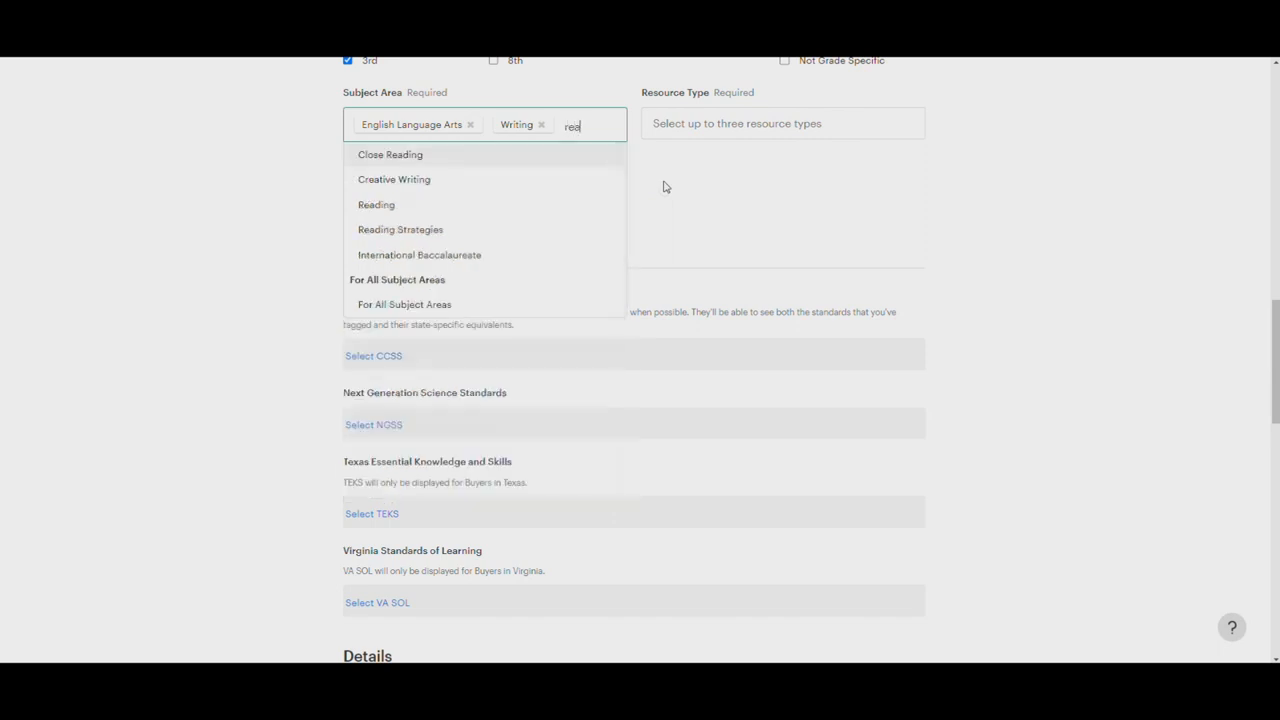
{"action": "key", "text": "BackSpace"}
{"action": "key", "text": "BackSpace"}
{"action": "key", "text": "BackSpace"}
{"action": "key", "text": "BackSpace"}
{"action": "type", "text": "art"}
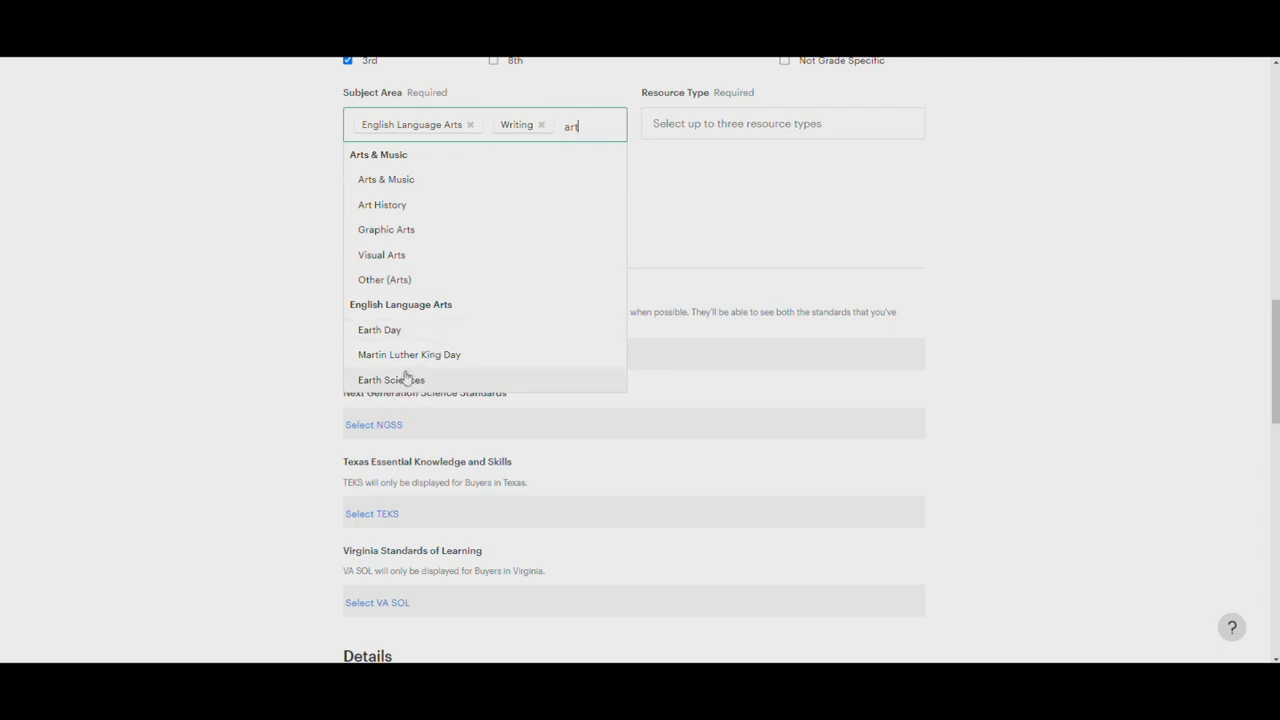
{"action": "left_click", "coordinate": [372, 182]}
Set the product's resource types to Printables, Activities and Centers
{"action": "left_click", "coordinate": [689, 125]}
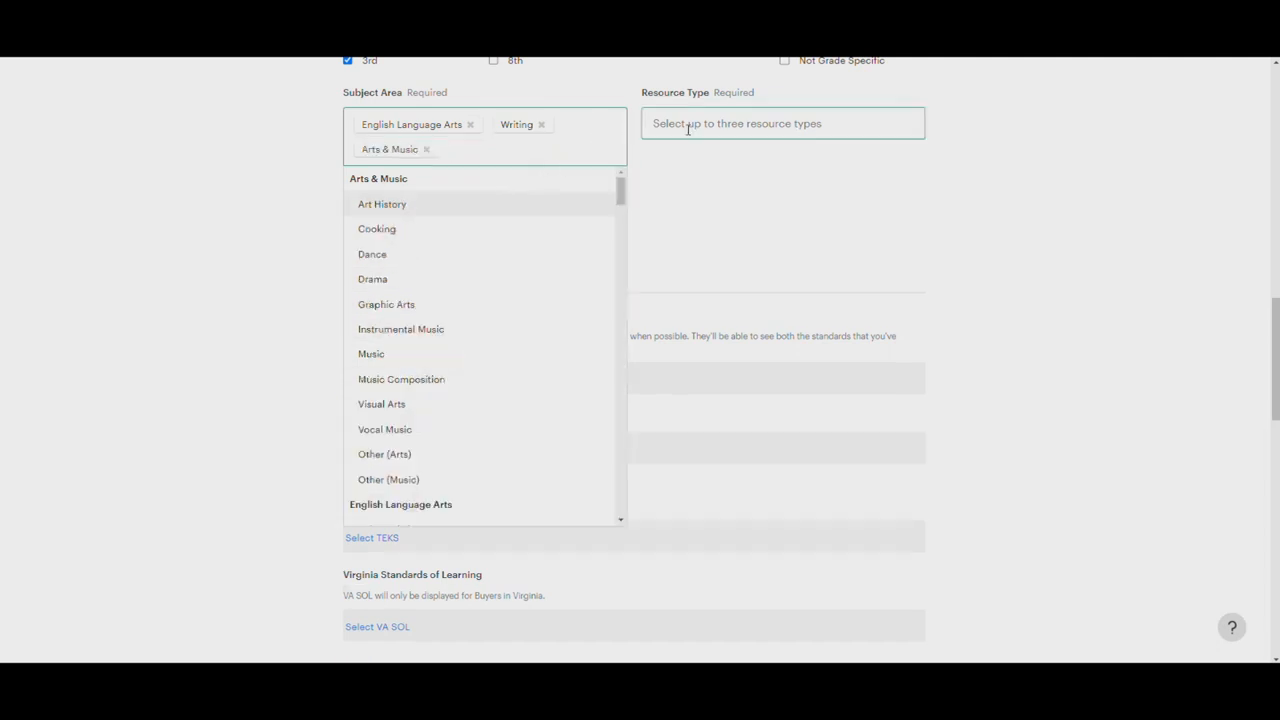
{"action": "type", "text": "print"}
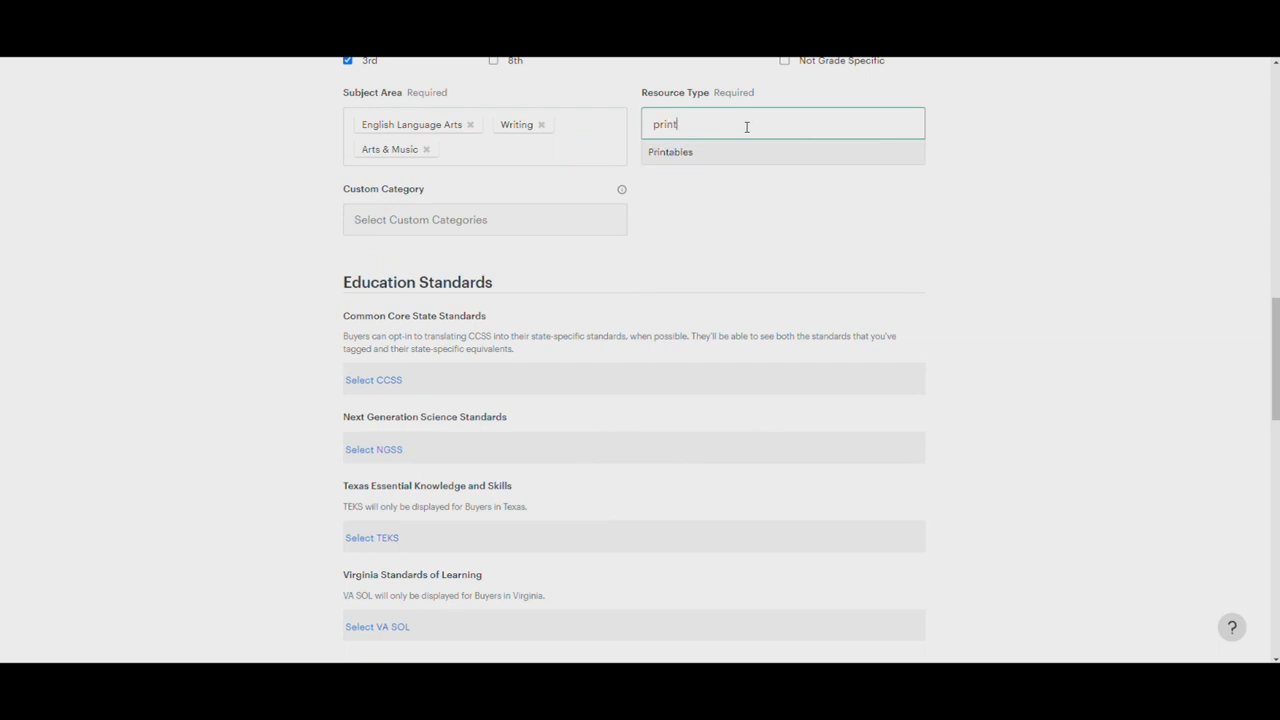
{"action": "left_click", "coordinate": [719, 155]}
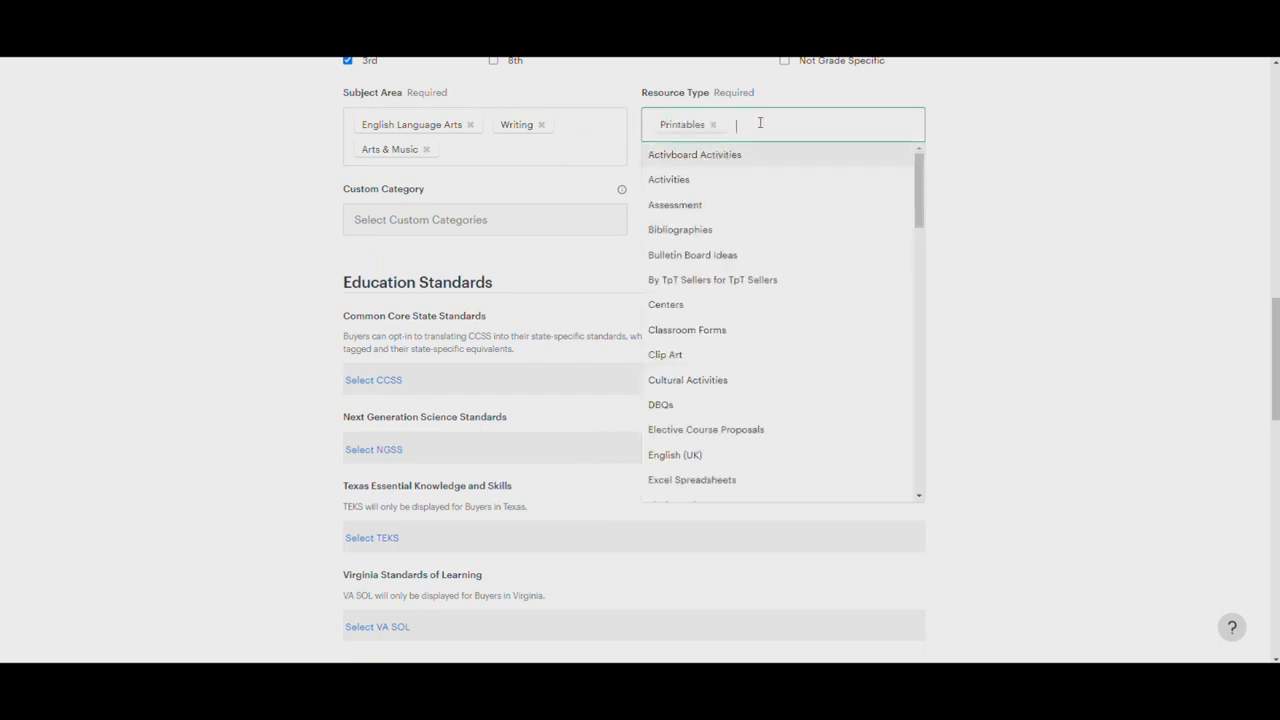
{"action": "type", "text": "ac"}
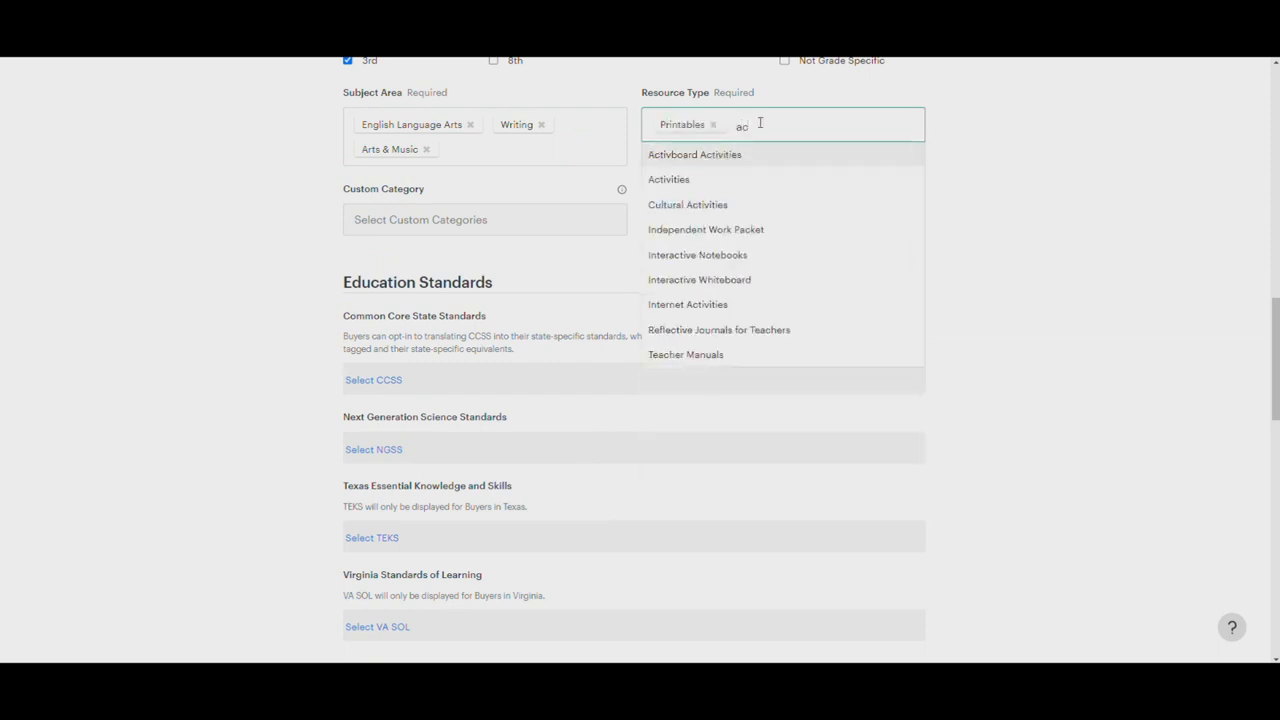
{"action": "left_click", "coordinate": [665, 180]}
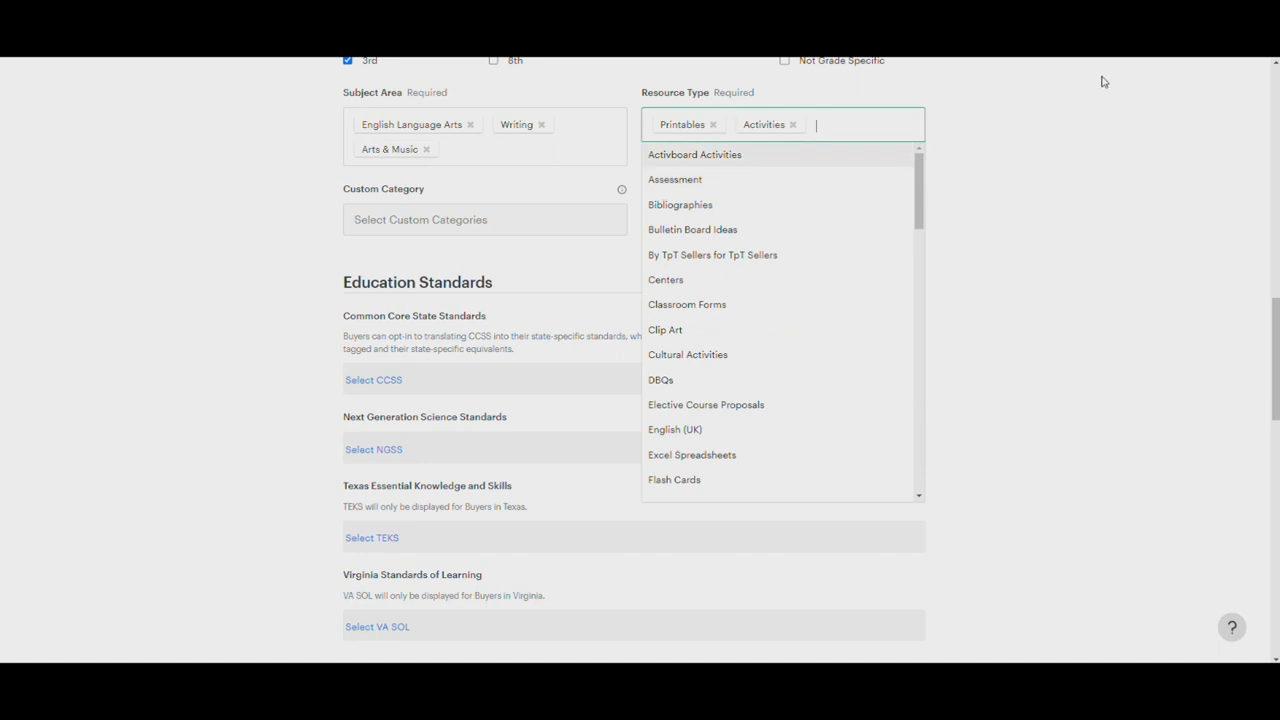
{"action": "type", "text": "cent"}
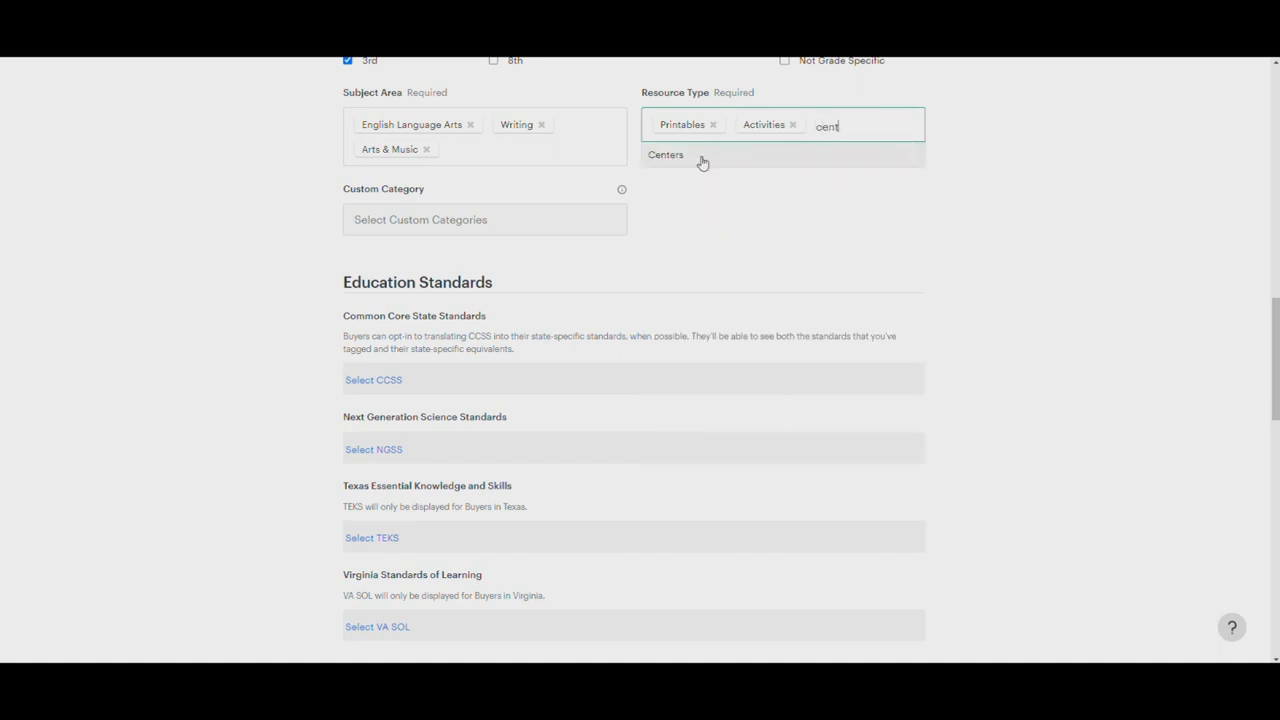
{"action": "left_click", "coordinate": [702, 162]}
{"action": "left_click", "coordinate": [257, 231]}
Tag the product with Common Core ELA Anchor Standards for Speaking and Listening CCRA.SL.1, CCRA.SL.2 and CCRA.SL.3
{"action": "scroll", "coordinate": [380, 227], "scroll_direction": "down", "scroll_amount": 2}
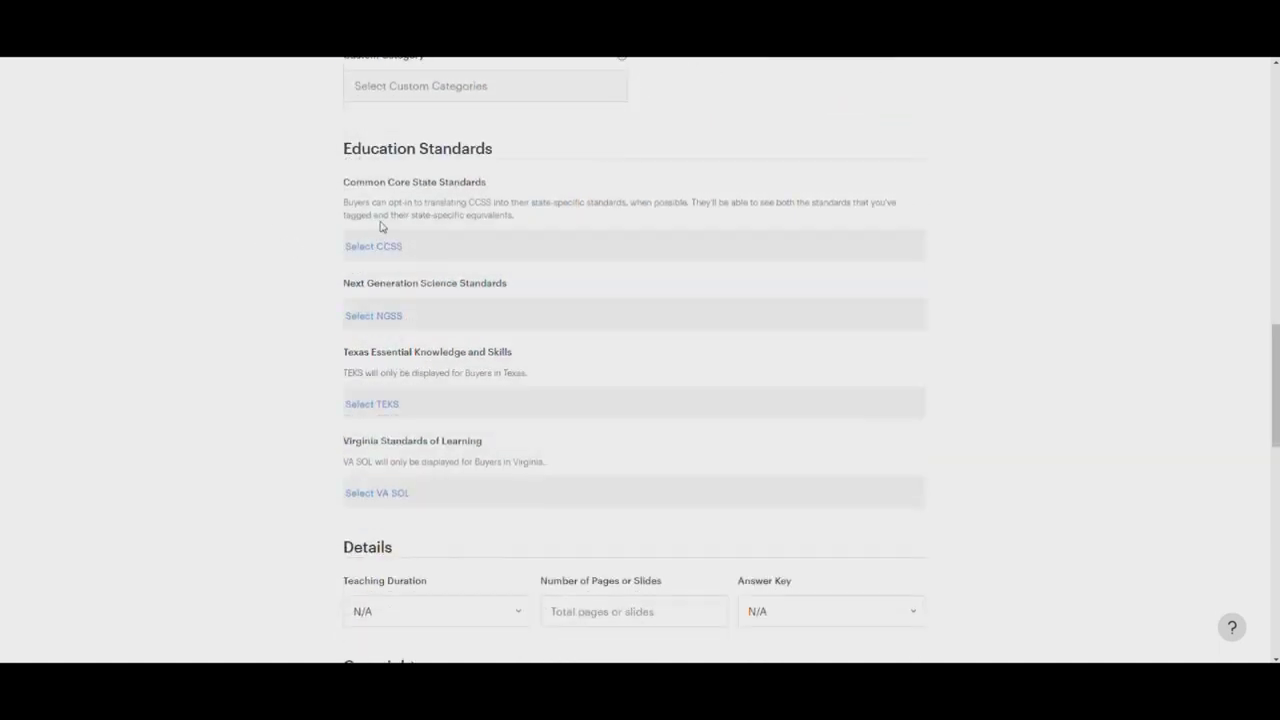
{"action": "left_click", "coordinate": [377, 250]}
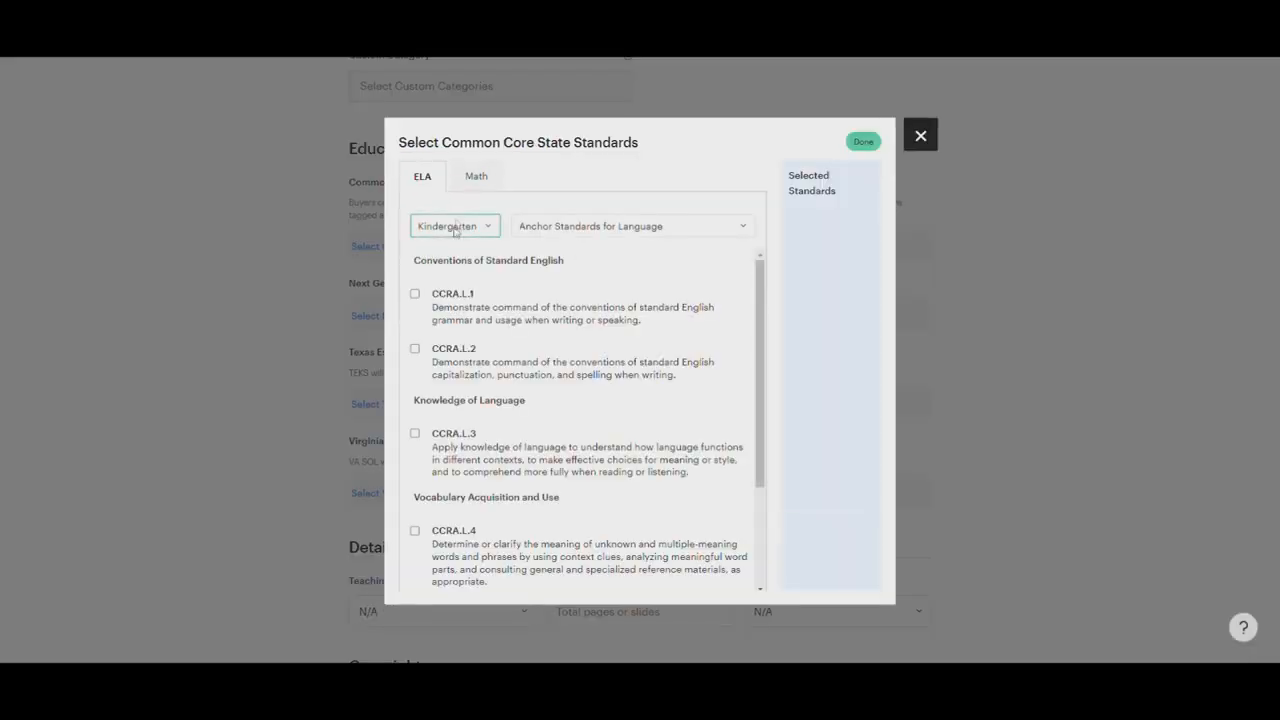
{"action": "left_click", "coordinate": [592, 226]}
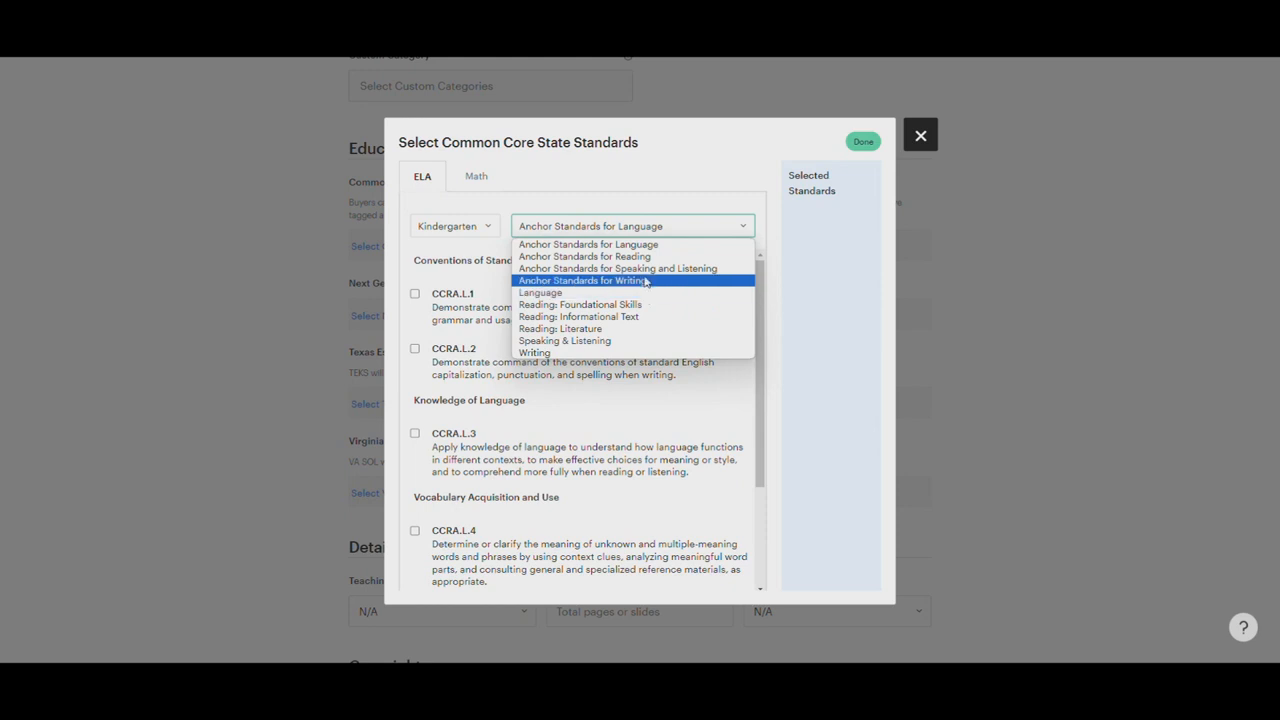
{"action": "left_click", "coordinate": [645, 267]}
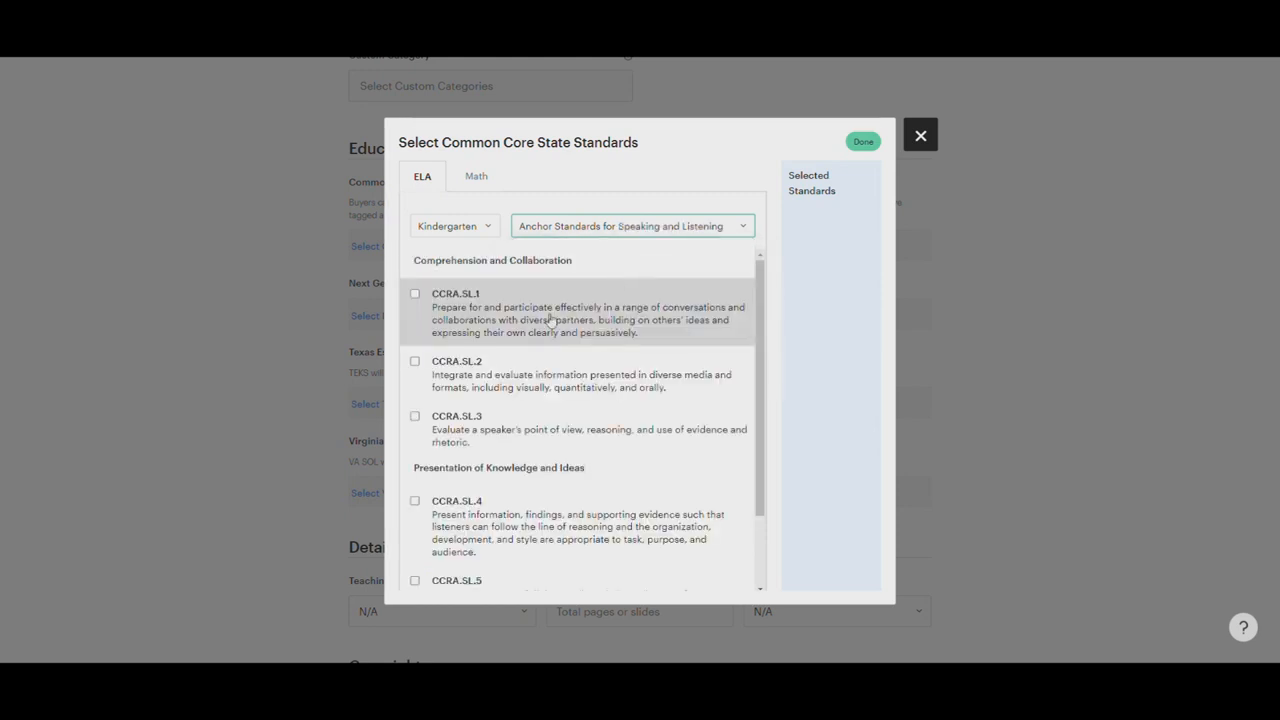
{"action": "left_click", "coordinate": [415, 293]}
{"action": "scroll", "coordinate": [420, 325], "scroll_direction": "down", "scroll_amount": 1}
{"action": "left_click", "coordinate": [415, 295]}
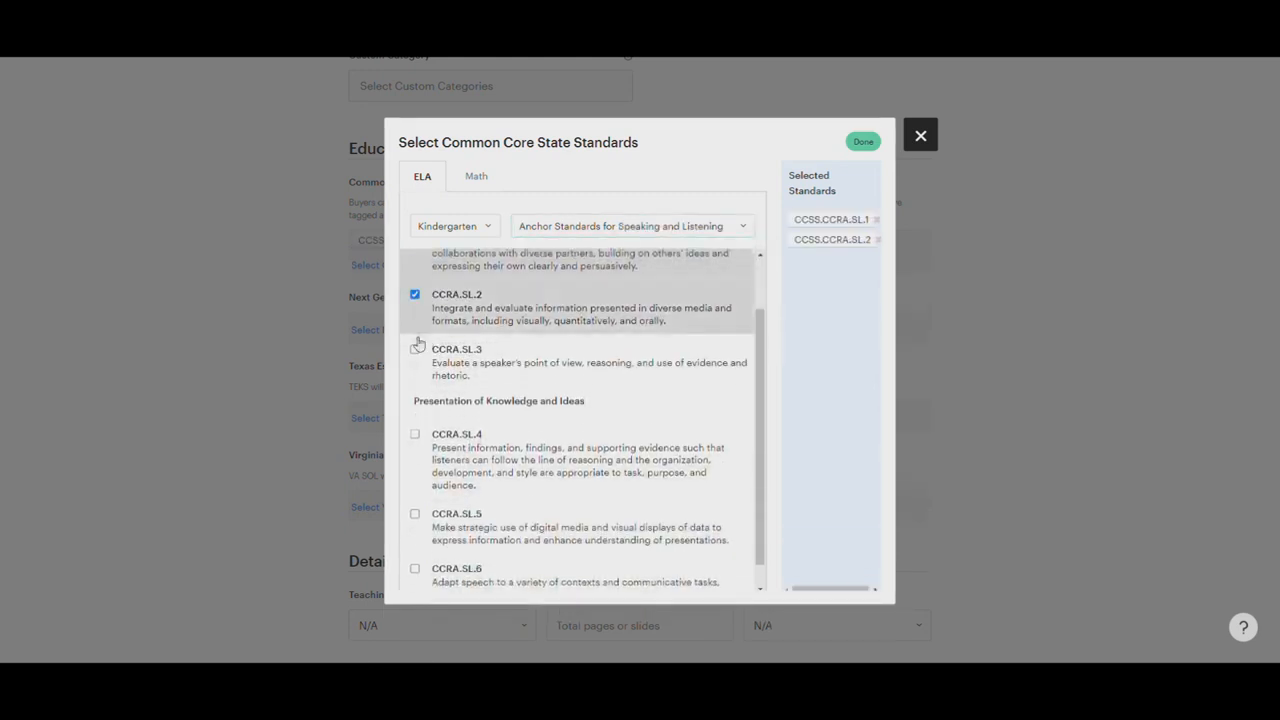
{"action": "left_click", "coordinate": [415, 349]}
Add the Presentation of Knowledge and Ideas standards CCRA.SL.4, CCRA.SL.5 and CCRA.SL.6 and finish the standards selection
{"action": "scroll", "coordinate": [566, 371], "scroll_direction": "down", "scroll_amount": 1}
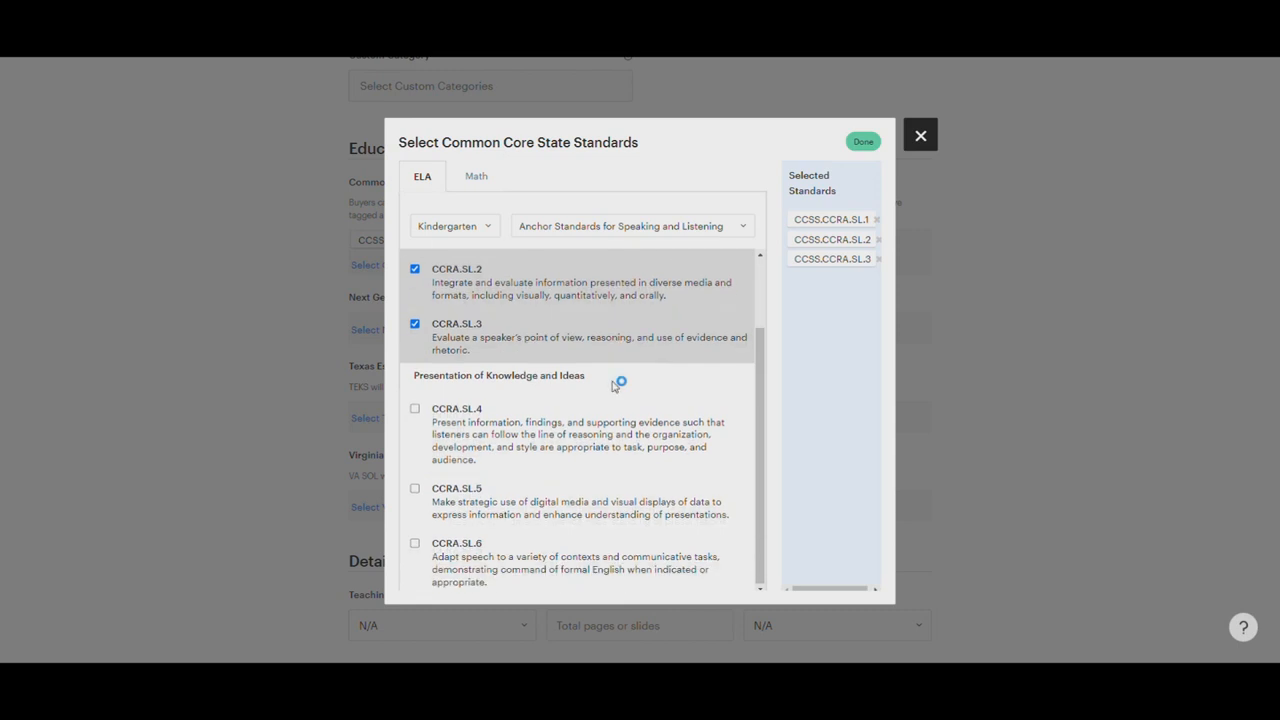
{"action": "left_click", "coordinate": [413, 410]}
{"action": "left_click", "coordinate": [415, 489]}
{"action": "left_click", "coordinate": [413, 546]}
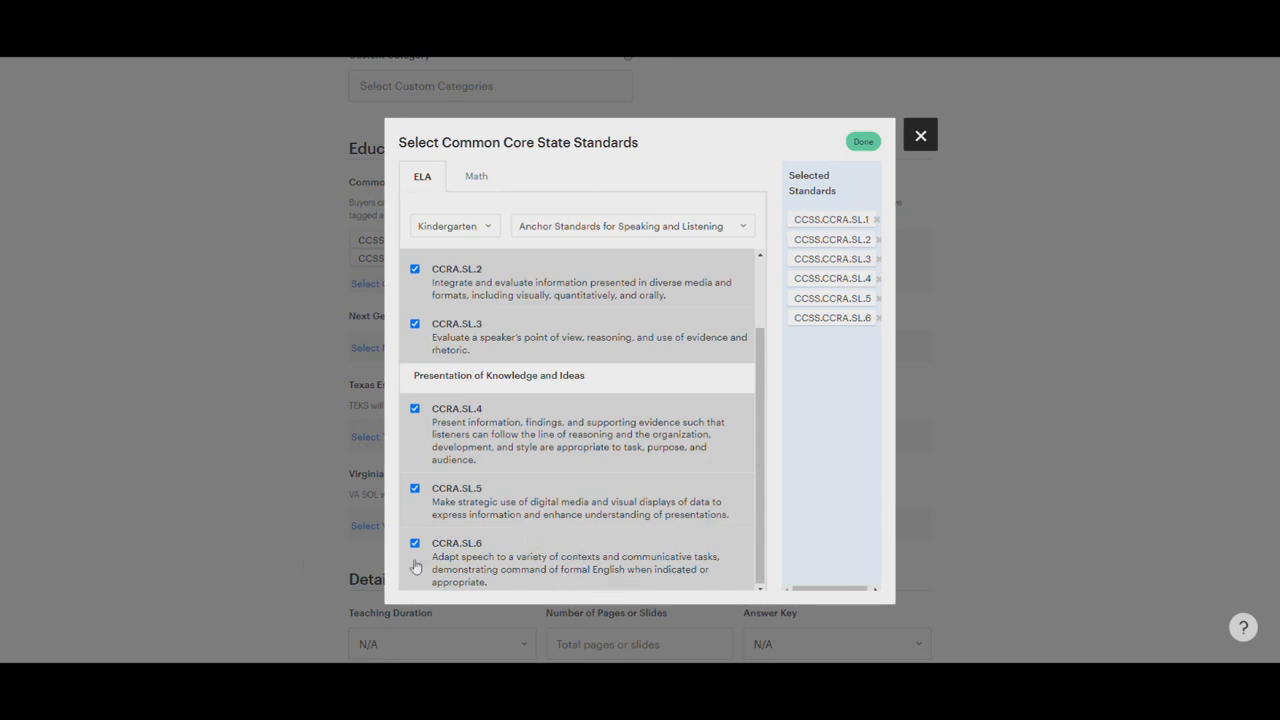
{"action": "left_click", "coordinate": [863, 141]}
Fill in the product details with 1 page, answer key Does Not Apply and a teaching duration of 40 Minutes
{"action": "scroll", "coordinate": [637, 330], "scroll_direction": "down", "scroll_amount": 5}
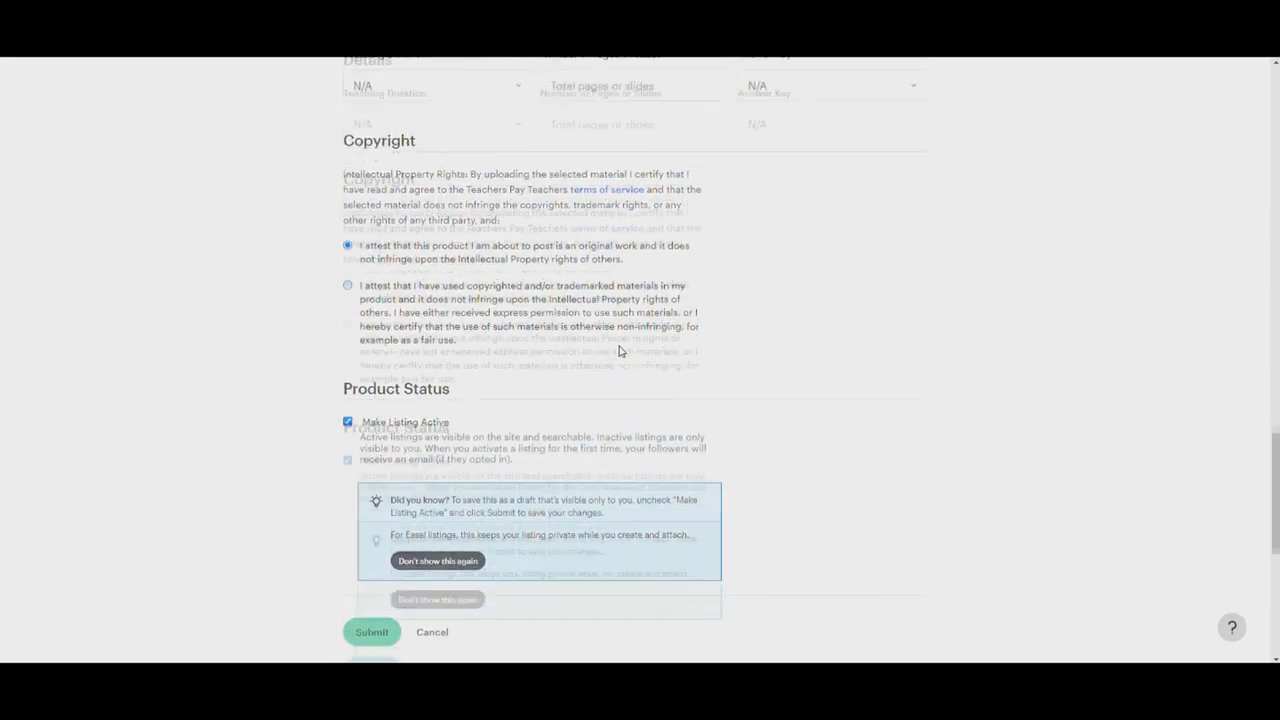
{"action": "scroll", "coordinate": [620, 348], "scroll_direction": "up", "scroll_amount": 2}
{"action": "left_click", "coordinate": [626, 249]}
{"action": "type", "text": "1"}
{"action": "left_click", "coordinate": [817, 245]}
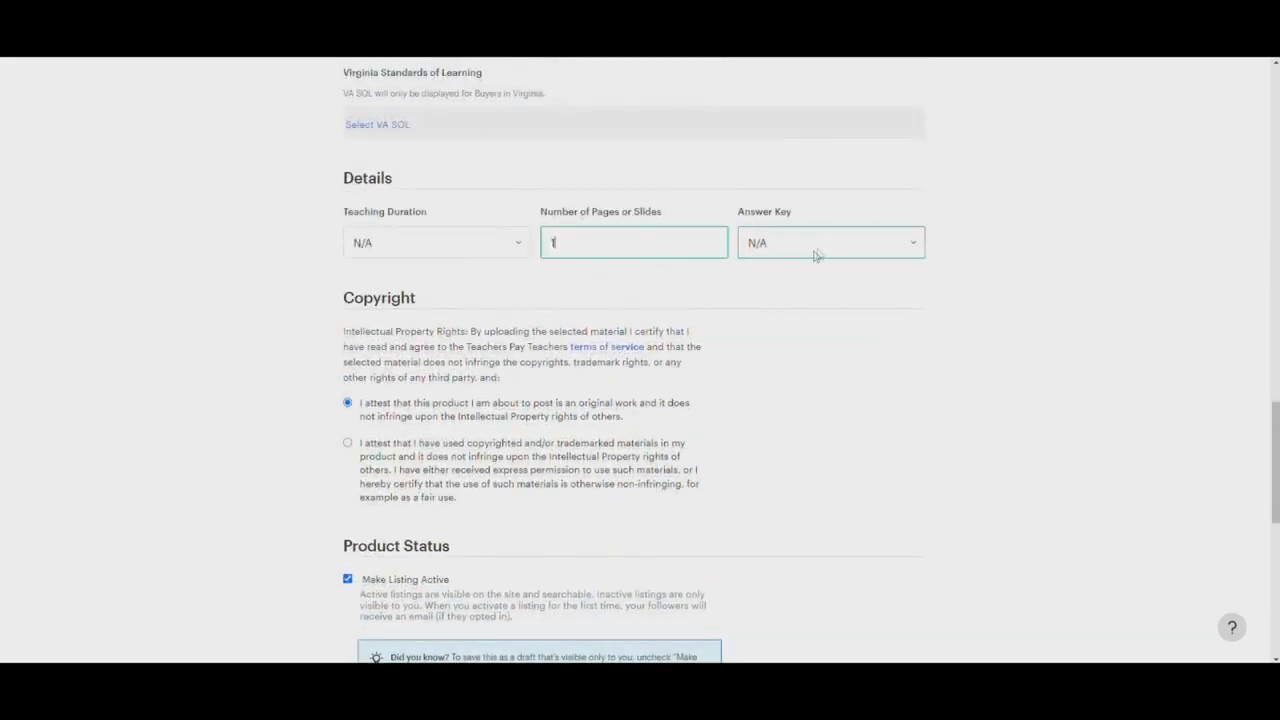
{"action": "left_click", "coordinate": [800, 330]}
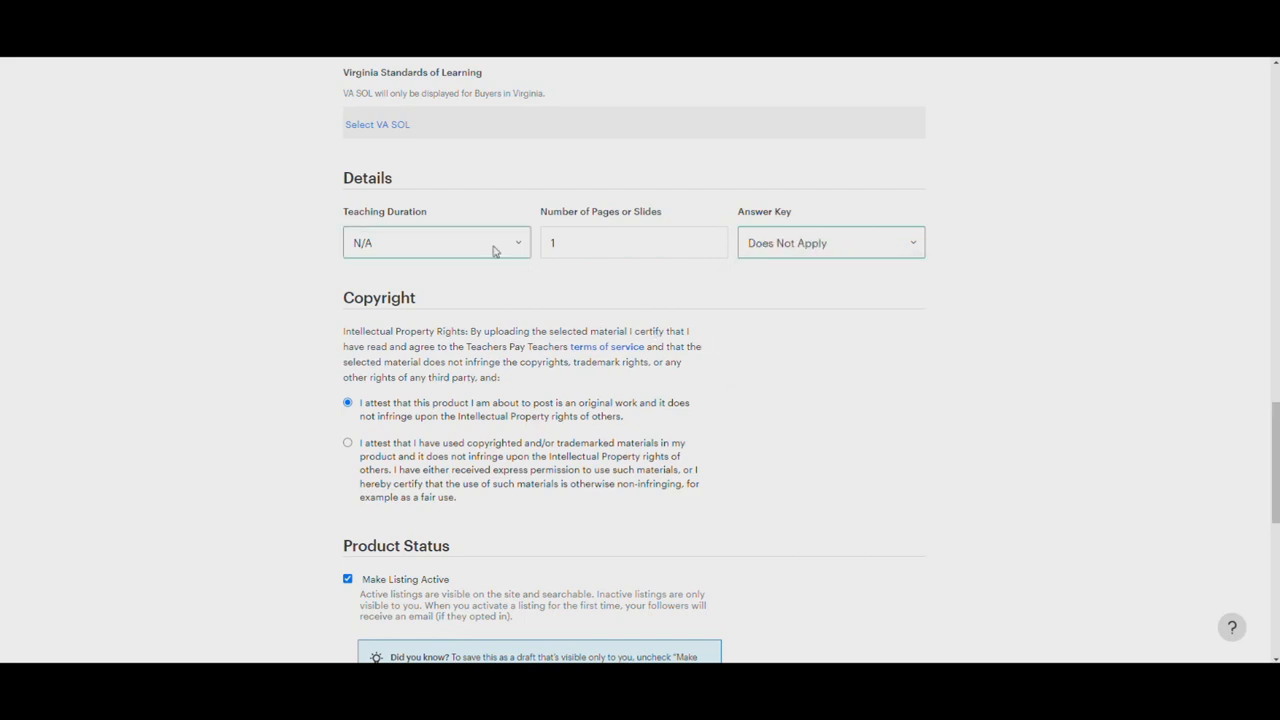
{"action": "left_click", "coordinate": [508, 248]}
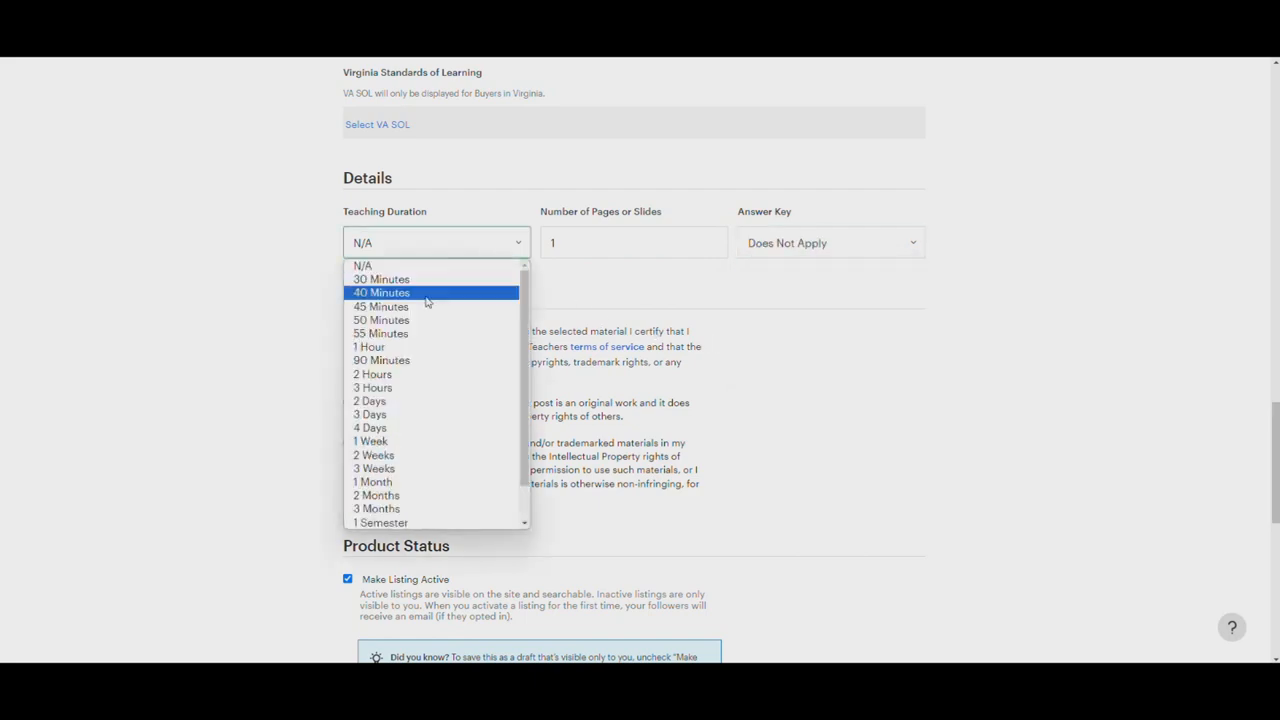
{"action": "left_click", "coordinate": [426, 293]}
Review the copyright and product status settings and submit the product as an active listing
{"action": "scroll", "coordinate": [435, 340], "scroll_direction": "down", "scroll_amount": 3}
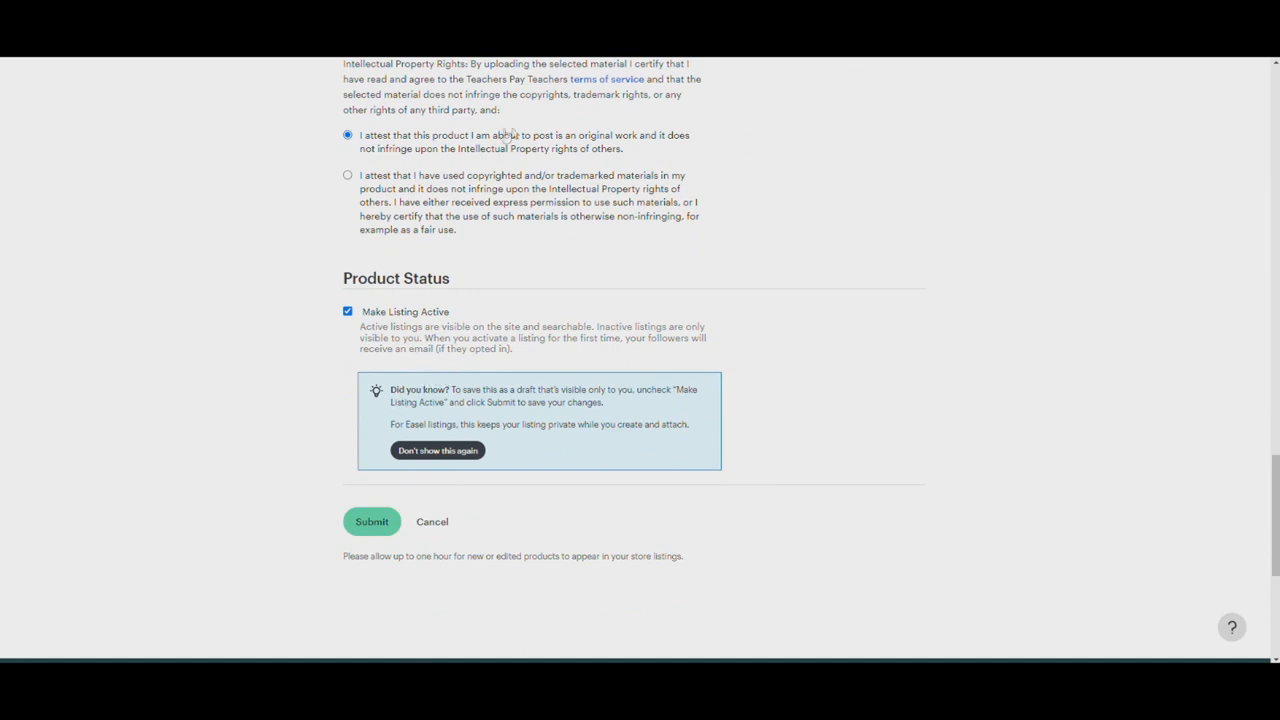
{"action": "scroll", "coordinate": [540, 280], "scroll_direction": "up", "scroll_amount": 1}
{"action": "scroll", "coordinate": [534, 288], "scroll_direction": "down", "scroll_amount": 2}
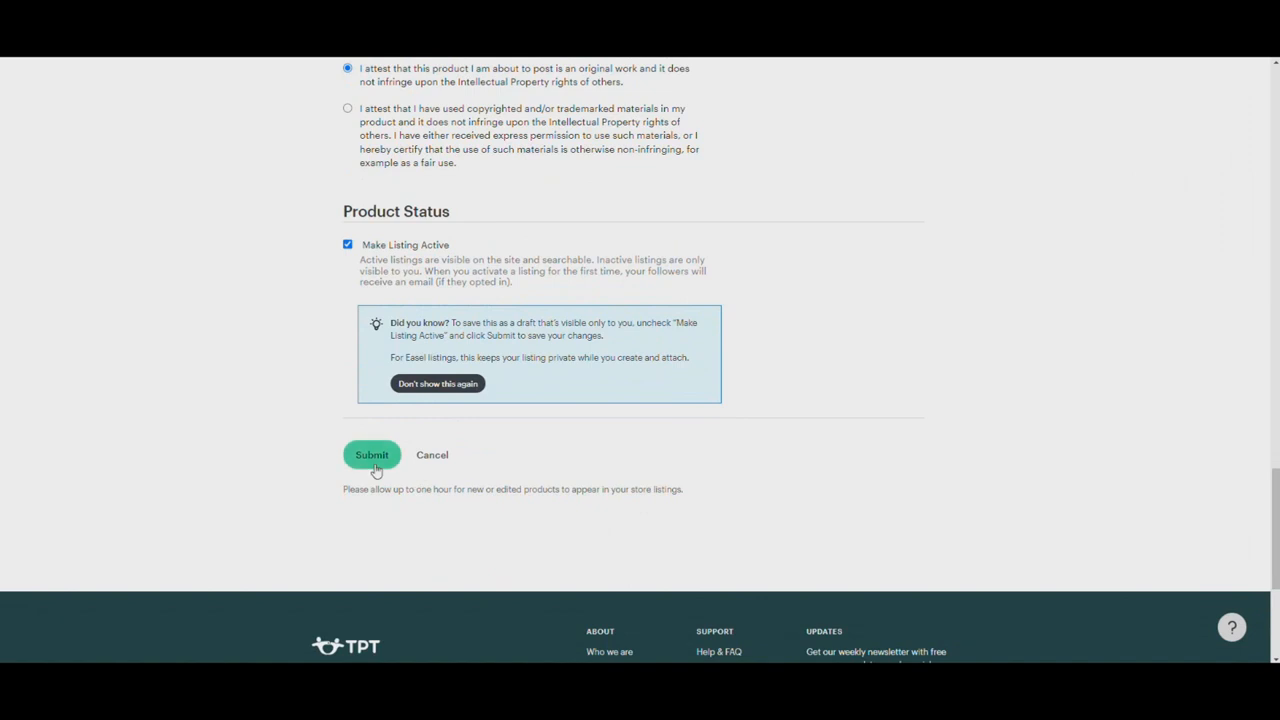
{"action": "left_click", "coordinate": [373, 458]}
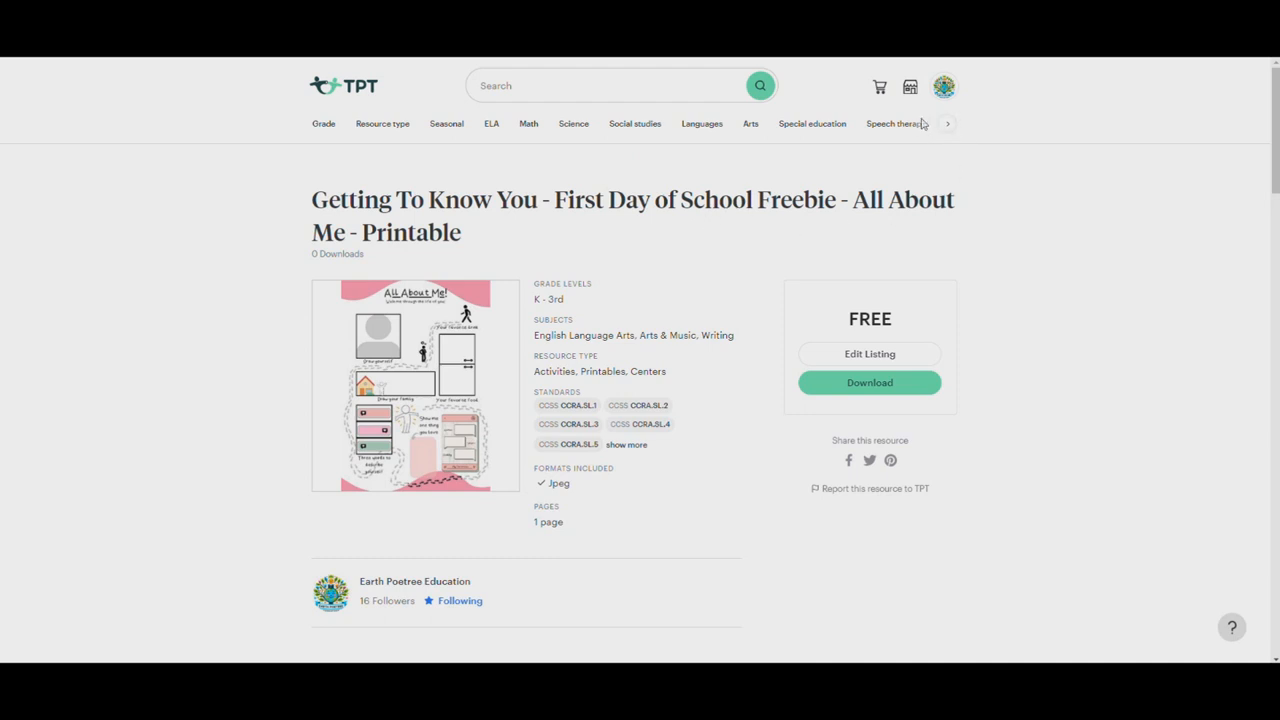
Open the seller's storefront and examine its free download offer and product list
{"action": "left_click", "coordinate": [944, 87]}
{"action": "left_click", "coordinate": [910, 86]}
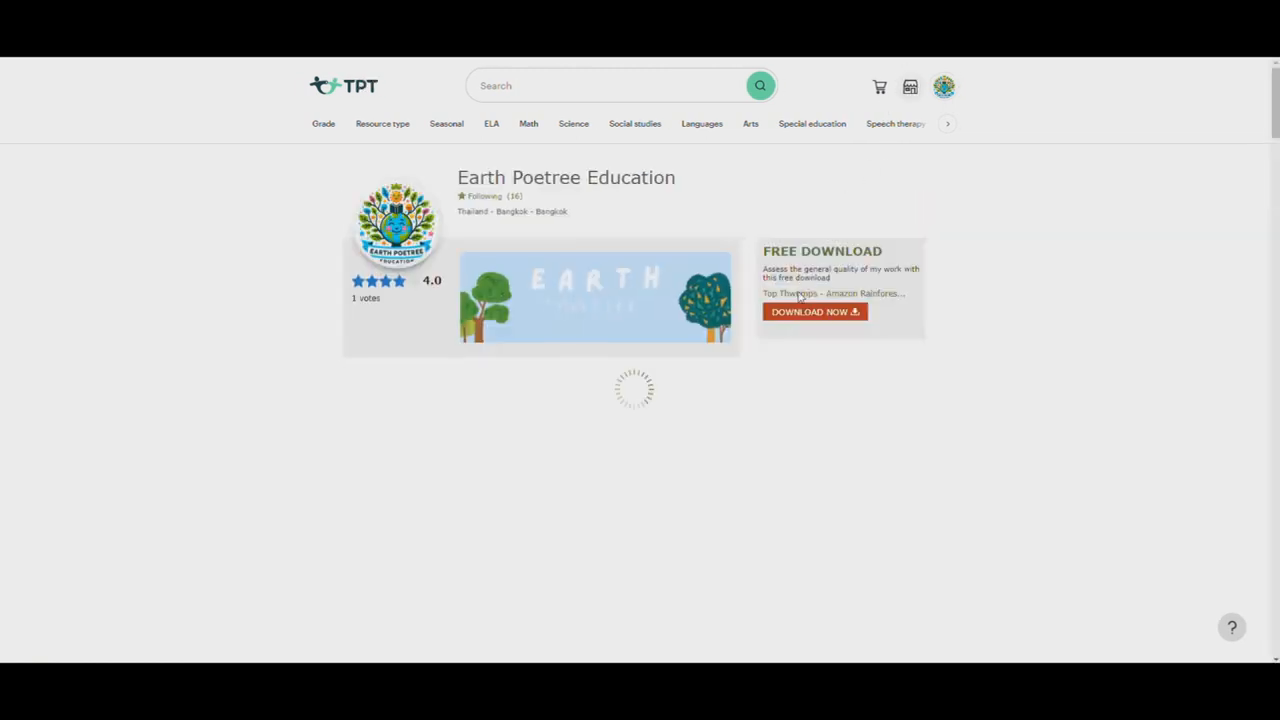
{"action": "scroll", "coordinate": [790, 330], "scroll_direction": "down", "scroll_amount": 1}
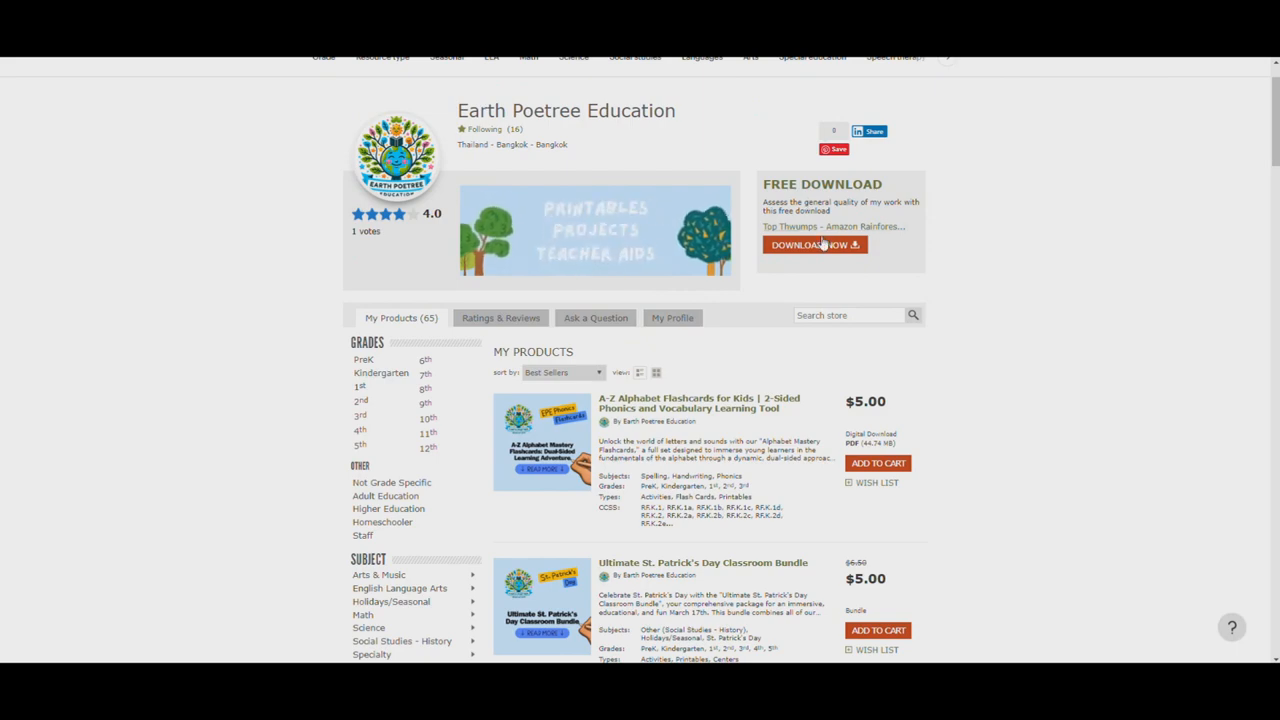
{"action": "scroll", "coordinate": [822, 245], "scroll_direction": "up", "scroll_amount": 1}
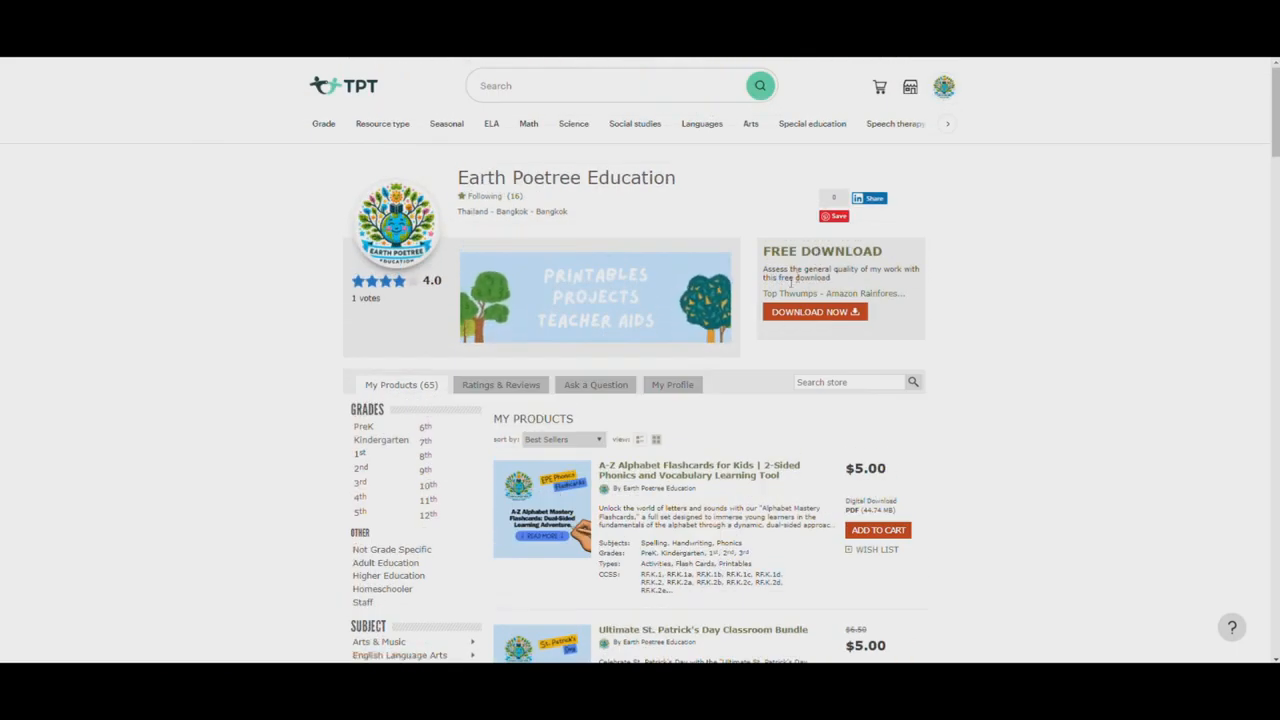